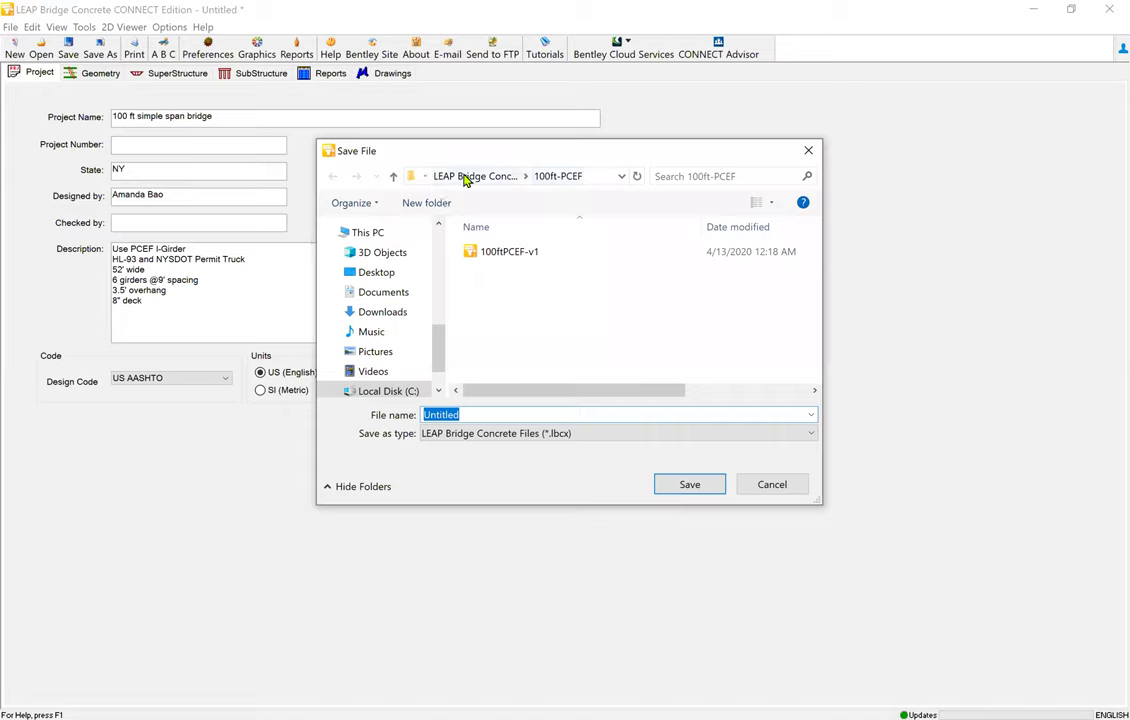
Step: Save the project as 100ftPCEF in the 100ft-PCEF folder
{"action": "double_click", "coordinate": [517, 270]}
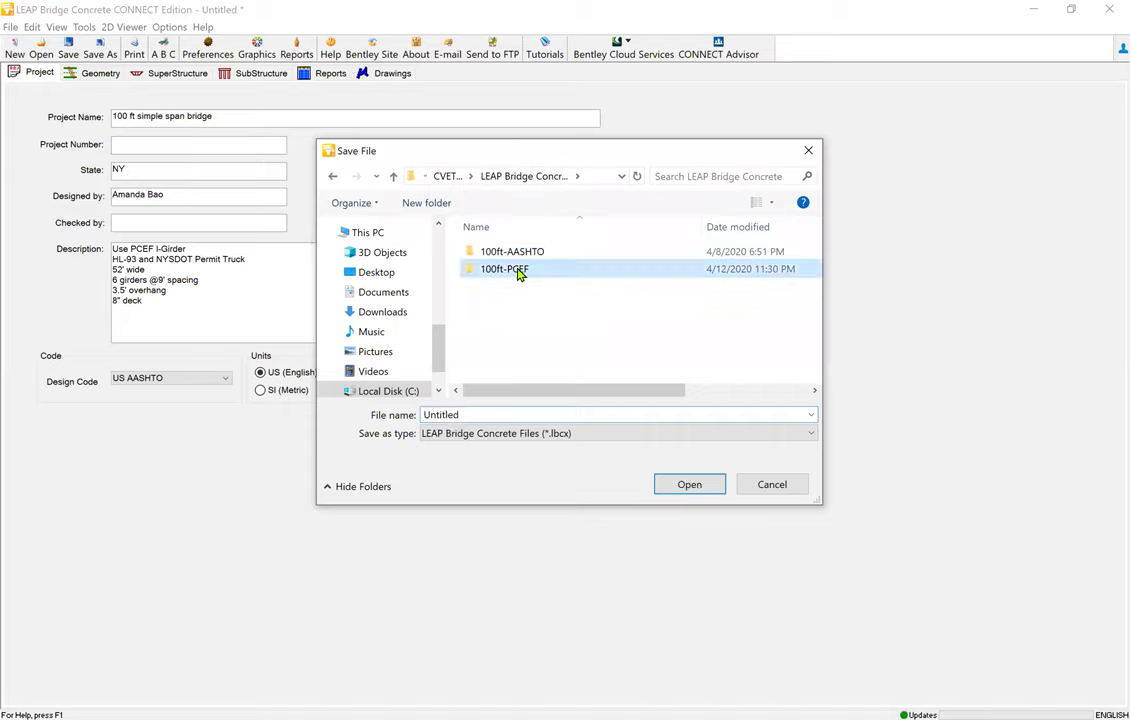
{"action": "left_click", "coordinate": [487, 418]}
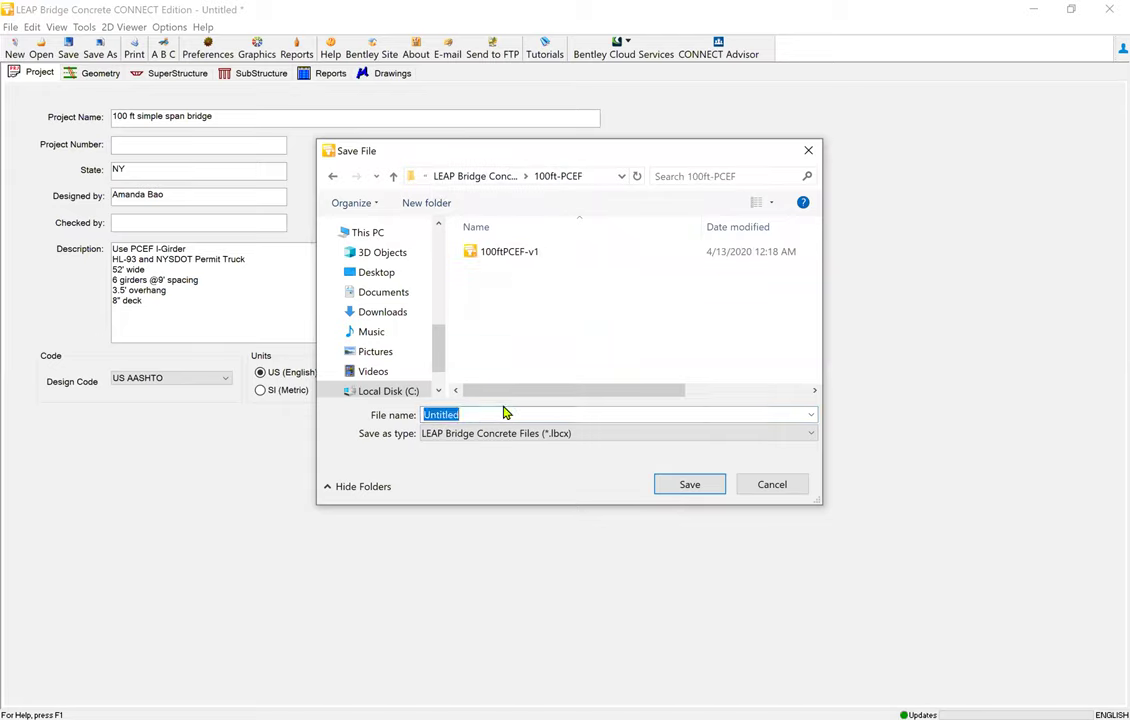
{"action": "type", "text": "100"}
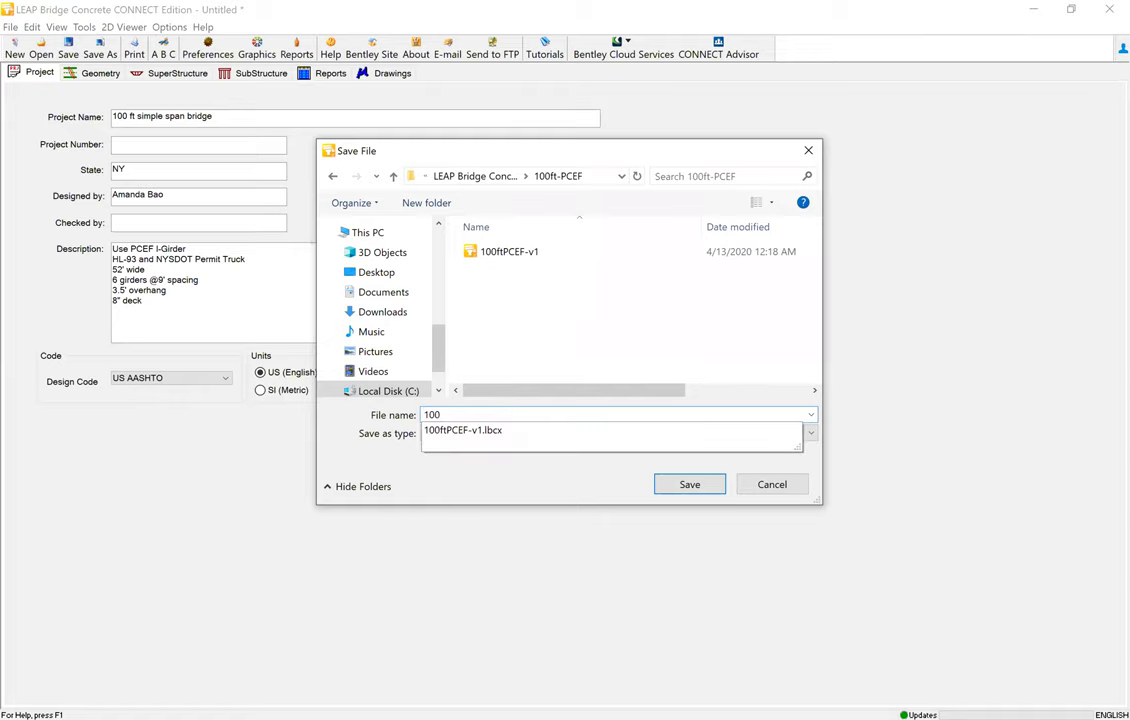
{"action": "type", "text": "ftPCEF"}
{"action": "left_click", "coordinate": [690, 487]}
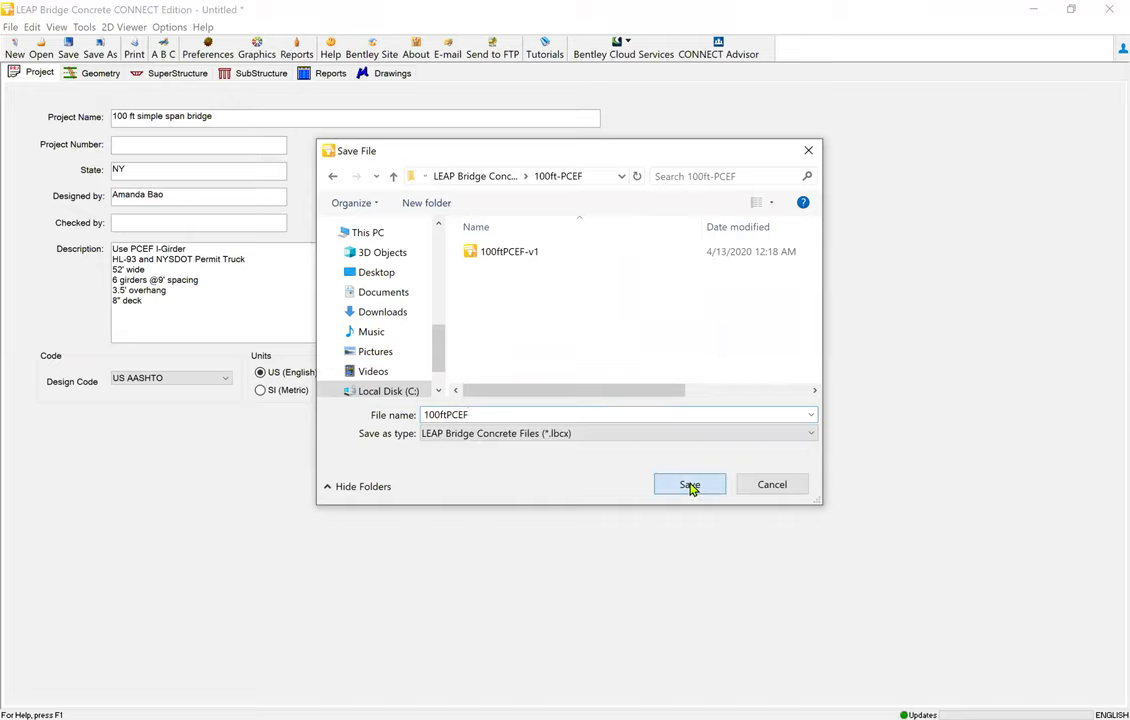
{"action": "left_click", "coordinate": [690, 487]}
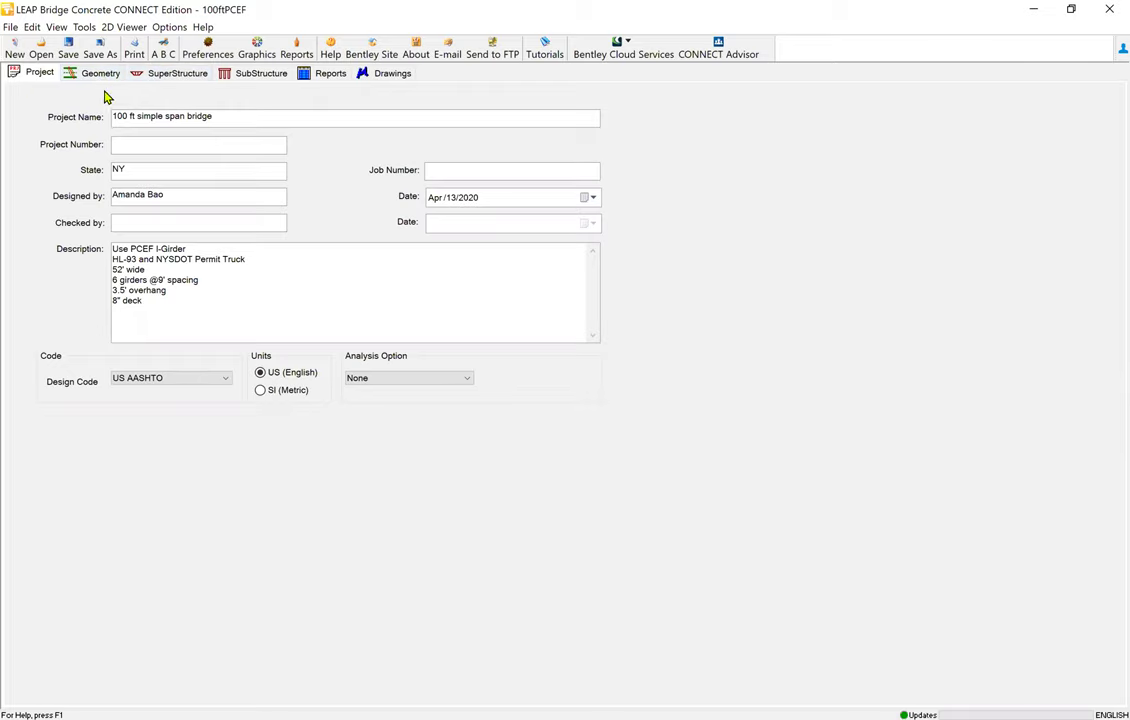
Step: Open the precast/prestressed girder design for the superstructure, with LRFD-8 as design code and a simple span
{"action": "left_click", "coordinate": [176, 76]}
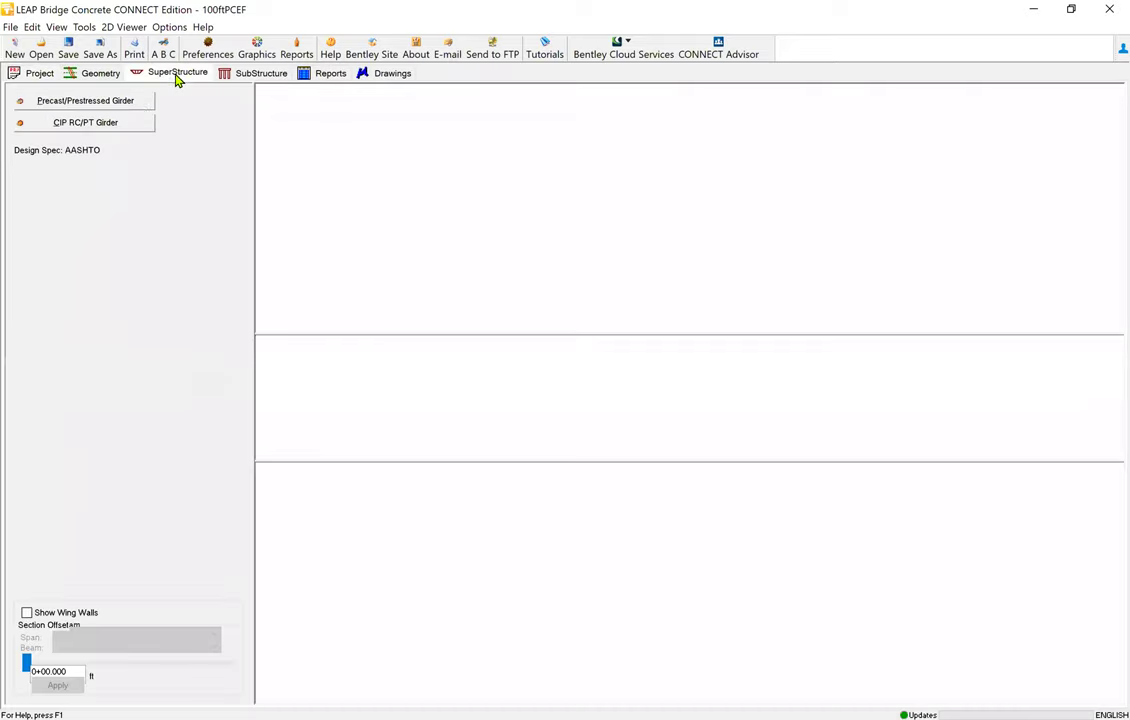
{"action": "left_click", "coordinate": [89, 104]}
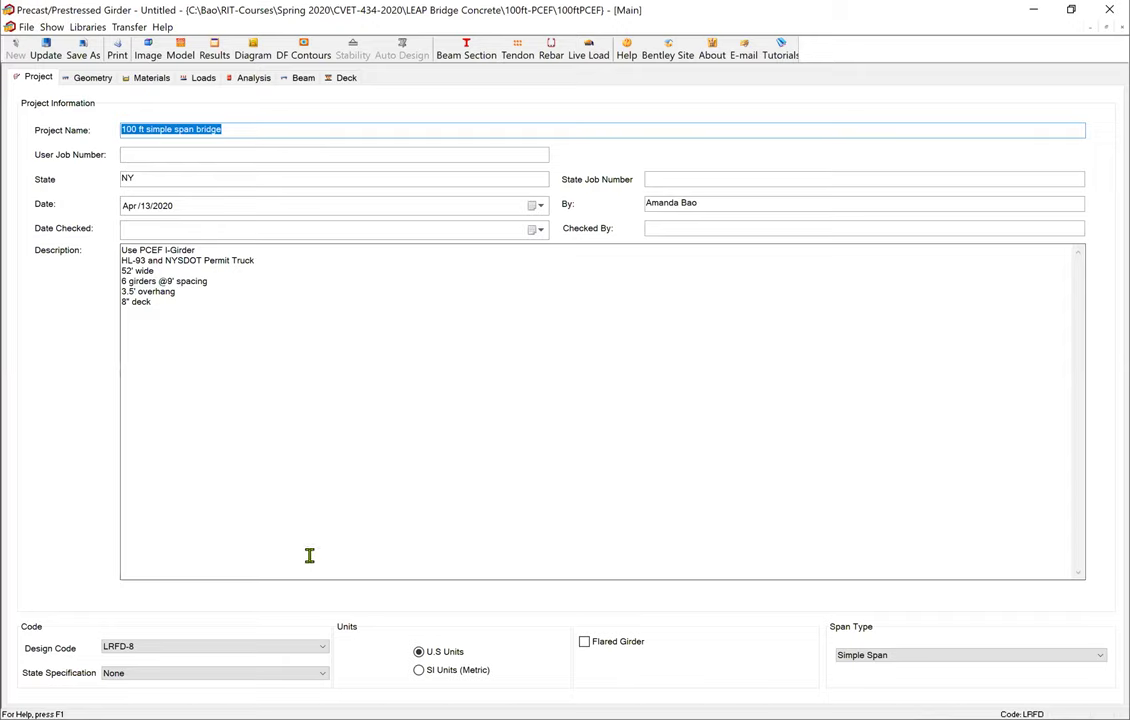
{"action": "left_click", "coordinate": [193, 650]}
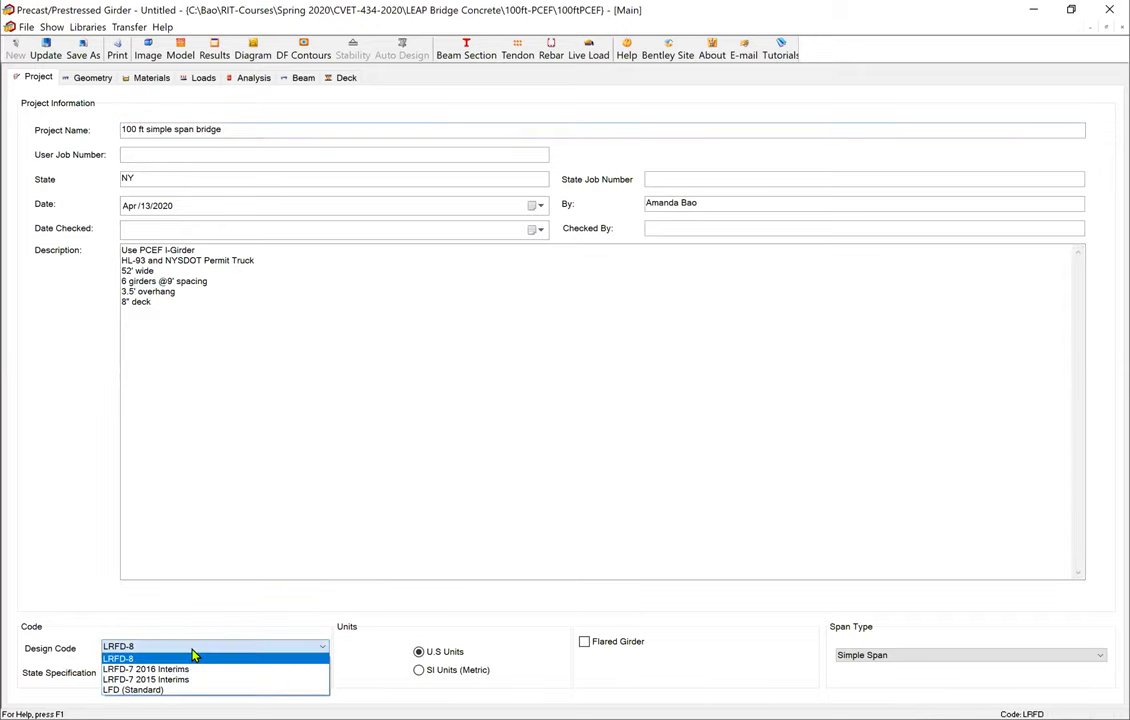
{"action": "left_click", "coordinate": [193, 657]}
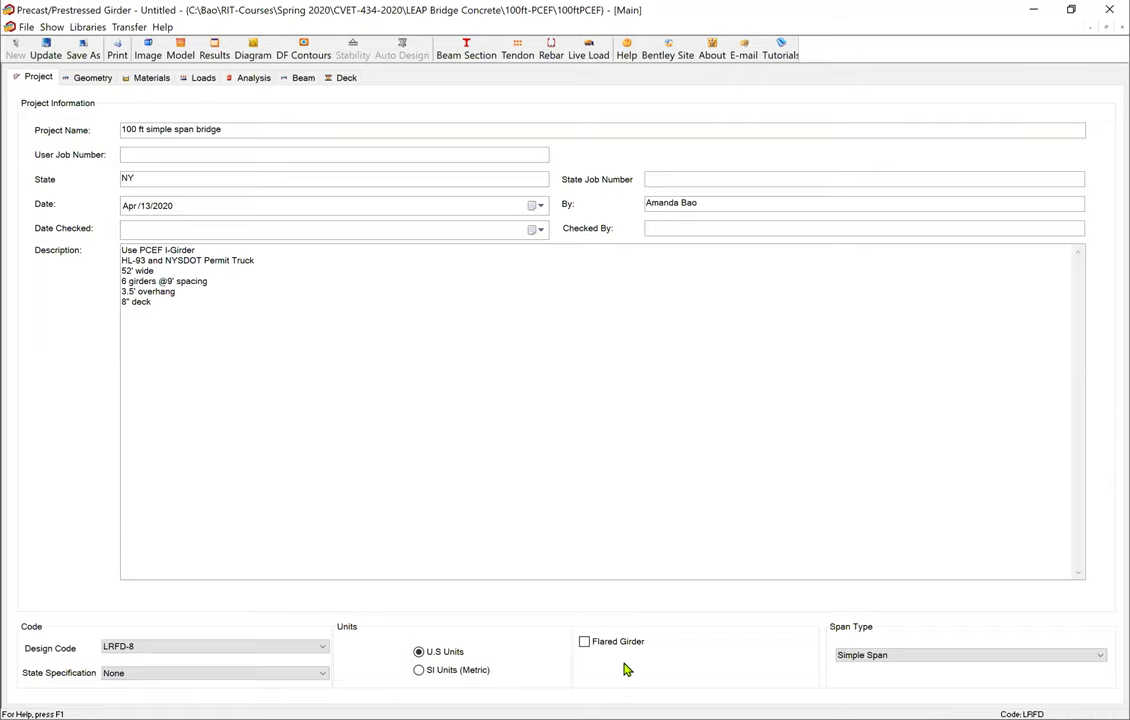
{"action": "left_click", "coordinate": [970, 665]}
{"action": "left_click", "coordinate": [955, 668]}
Step: Set the bridge layout's overall width to 52 ft and the left and right curbs to 1.5 ft each
{"action": "left_click", "coordinate": [90, 78]}
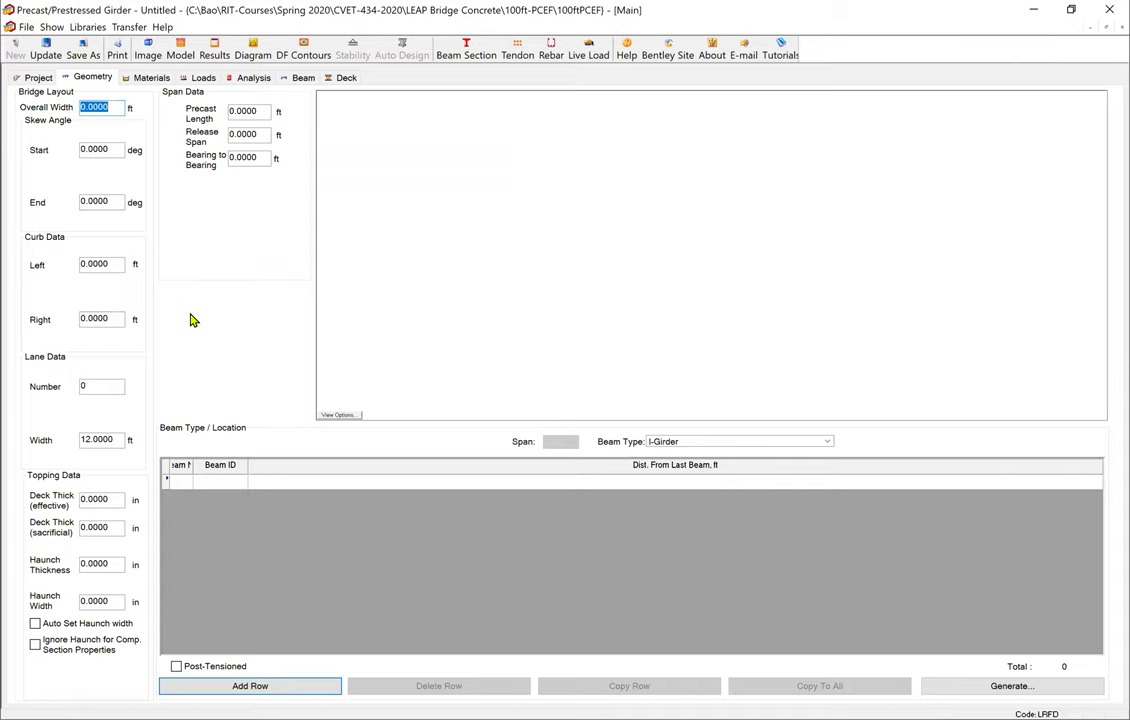
{"action": "type", "text": "52"}
{"action": "left_click", "coordinate": [118, 202]}
{"action": "double_click", "coordinate": [105, 265]}
{"action": "type", "text": "1.5"}
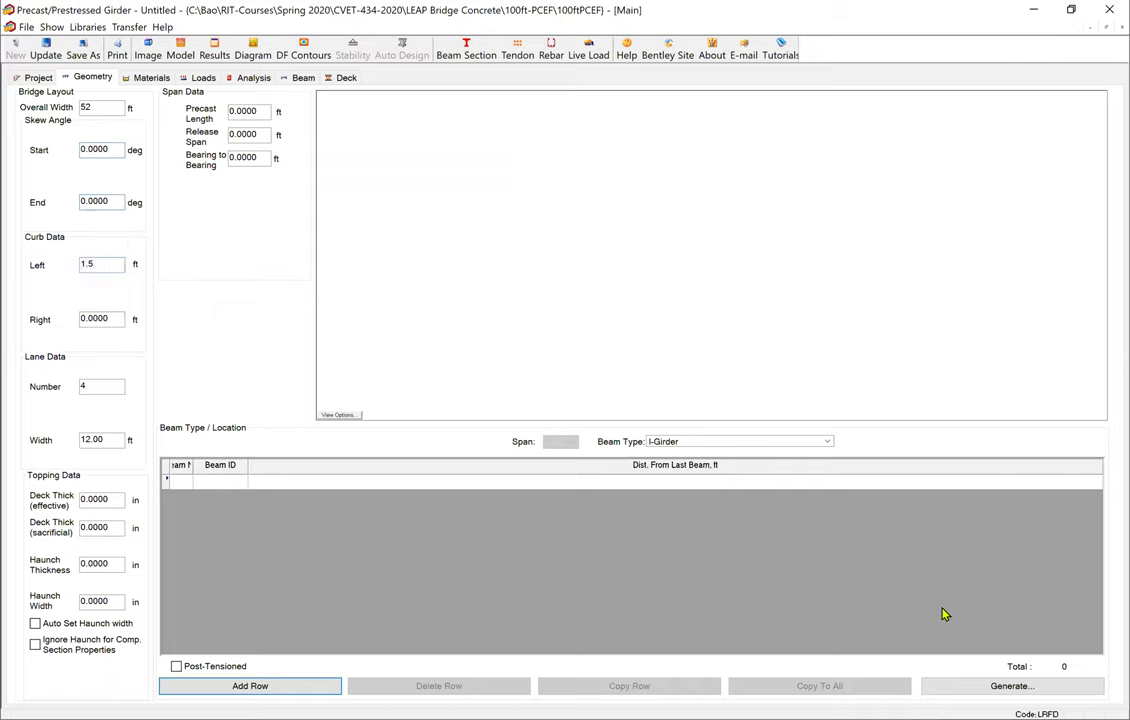
{"action": "double_click", "coordinate": [105, 318]}
{"action": "type", "text": "1.5"}
Step: Set the effective deck thickness to 8 in and the haunch thickness to 1 in, with the haunch width set automatically
{"action": "left_click_drag", "start_coordinate": [111, 498], "coordinate": [18, 500]}
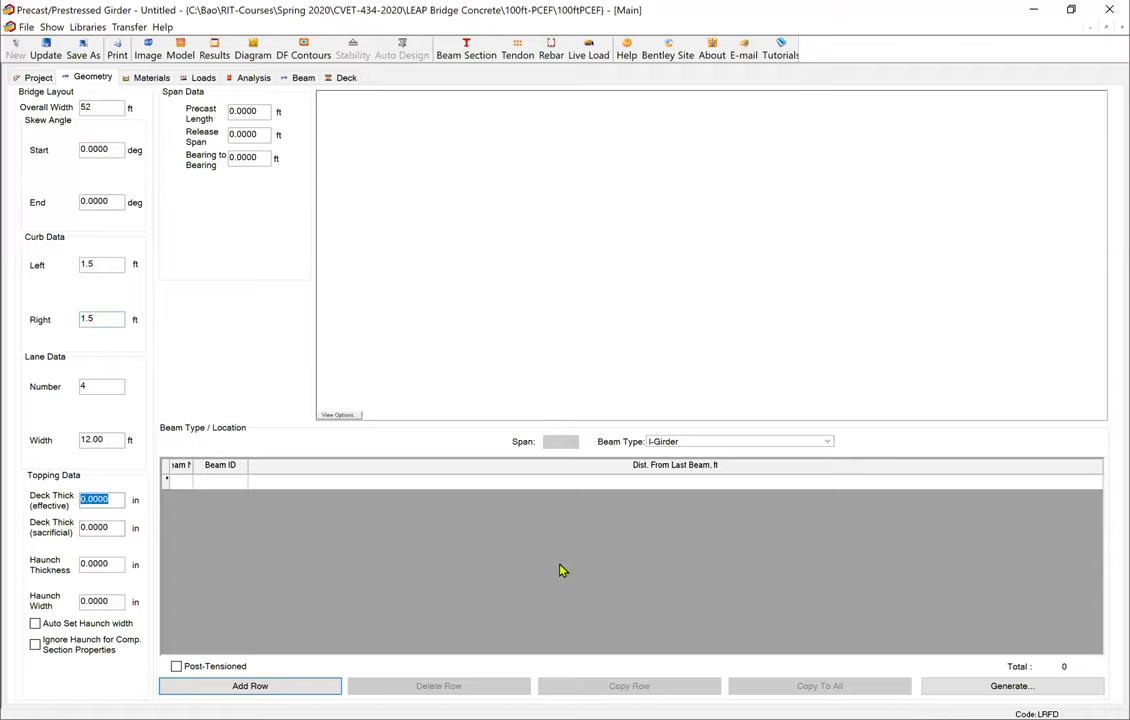
{"action": "type", "text": "8"}
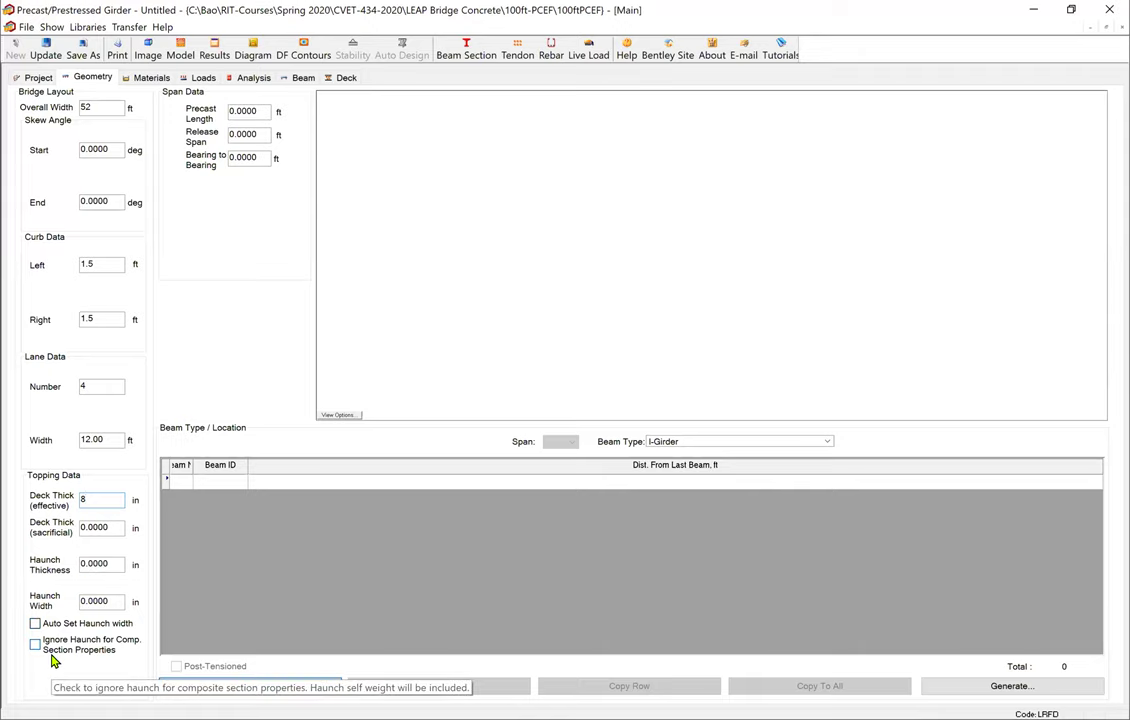
{"action": "left_click", "coordinate": [114, 566]}
{"action": "type", "text": "1"}
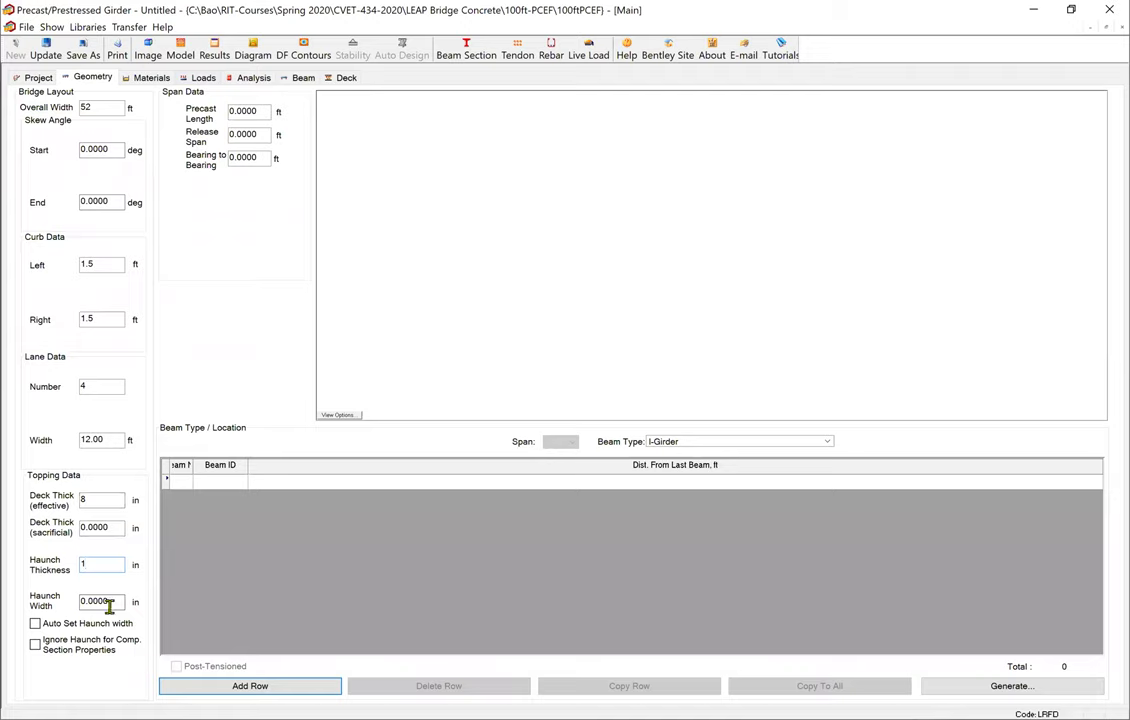
{"action": "left_click", "coordinate": [35, 623]}
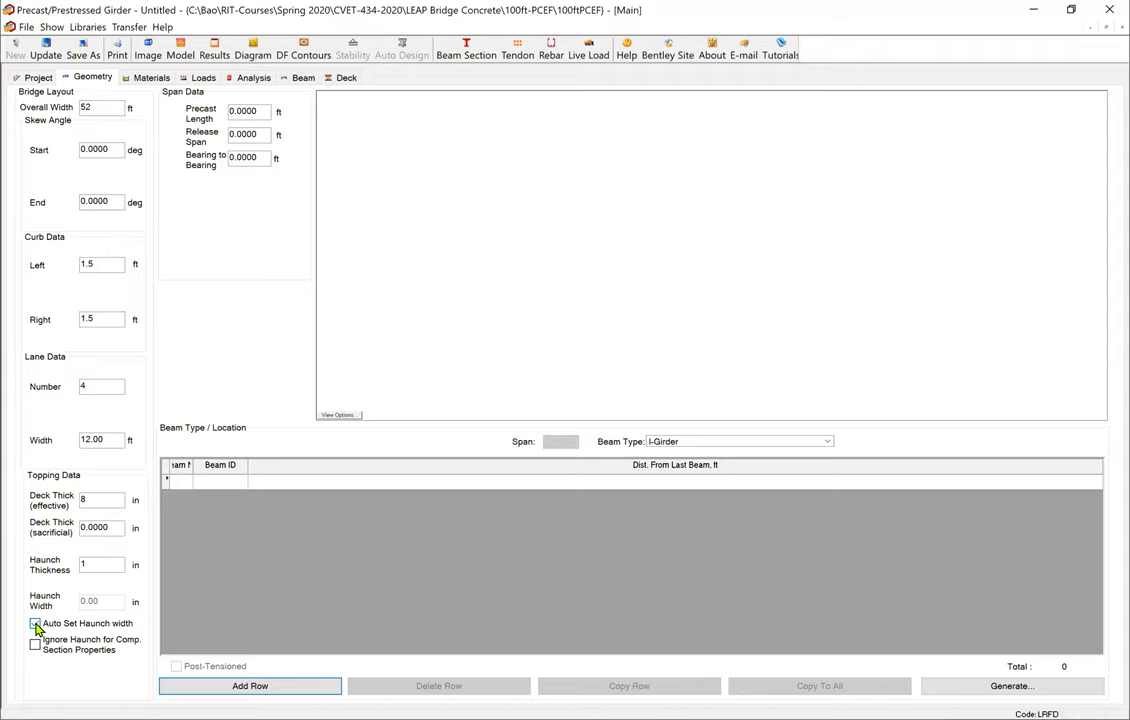
Step: Set the precast length and release span to 101.5 ft and the bearing-to-bearing span to 100 ft
{"action": "left_click", "coordinate": [268, 111]}
{"action": "type", "text": "101."}
{"action": "type", "text": "5"}
{"action": "key", "text": "Tab"}
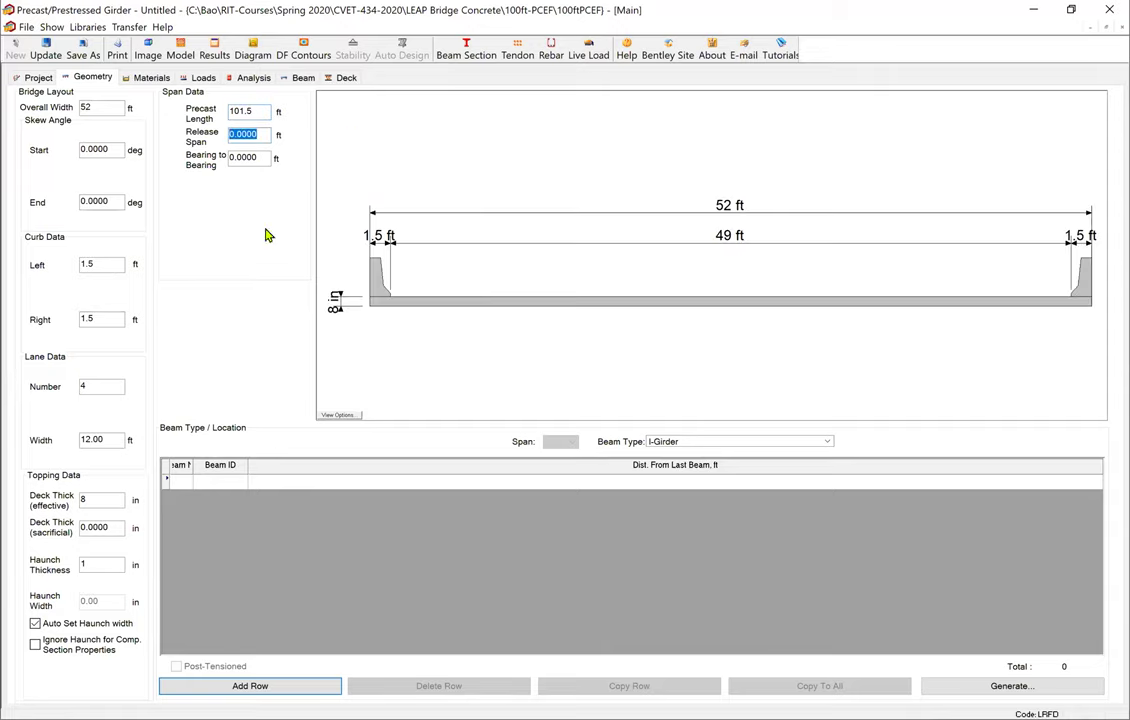
{"action": "type", "text": "101.5"}
{"action": "double_click", "coordinate": [256, 157]}
{"action": "type", "text": "100"}
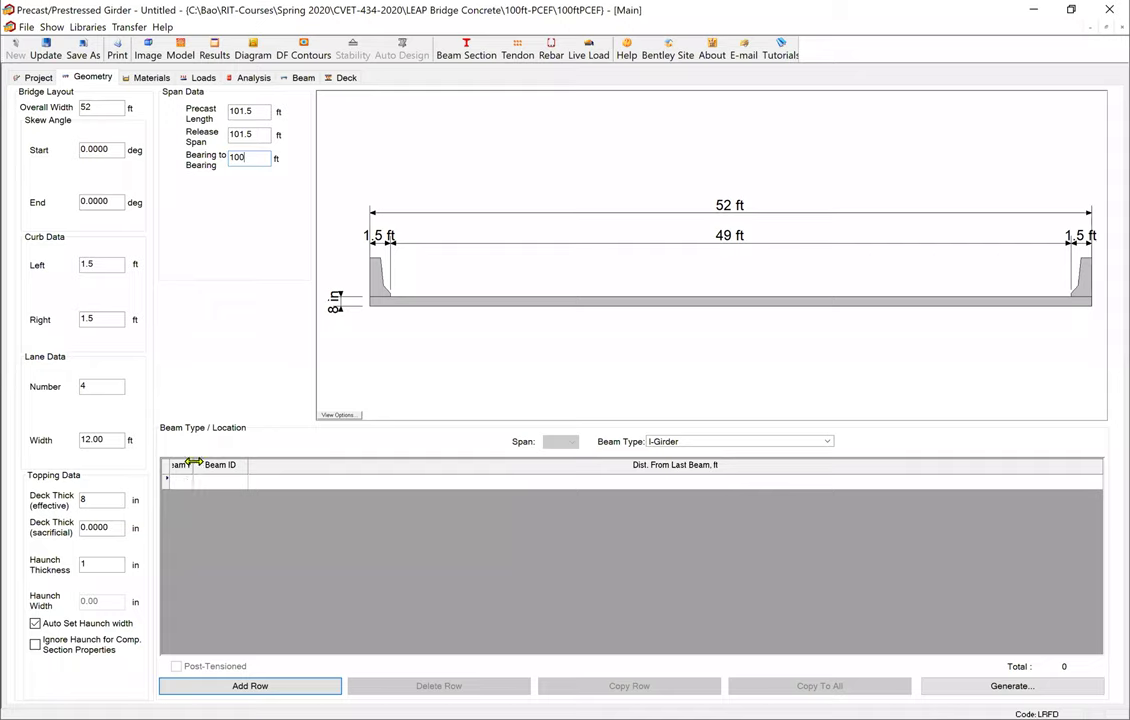
Step: Widen the beam table's Beam No column and open the beam section library, continuing without a beam defined in span 1
{"action": "left_click_drag", "start_coordinate": [192, 465], "coordinate": [207, 465]}
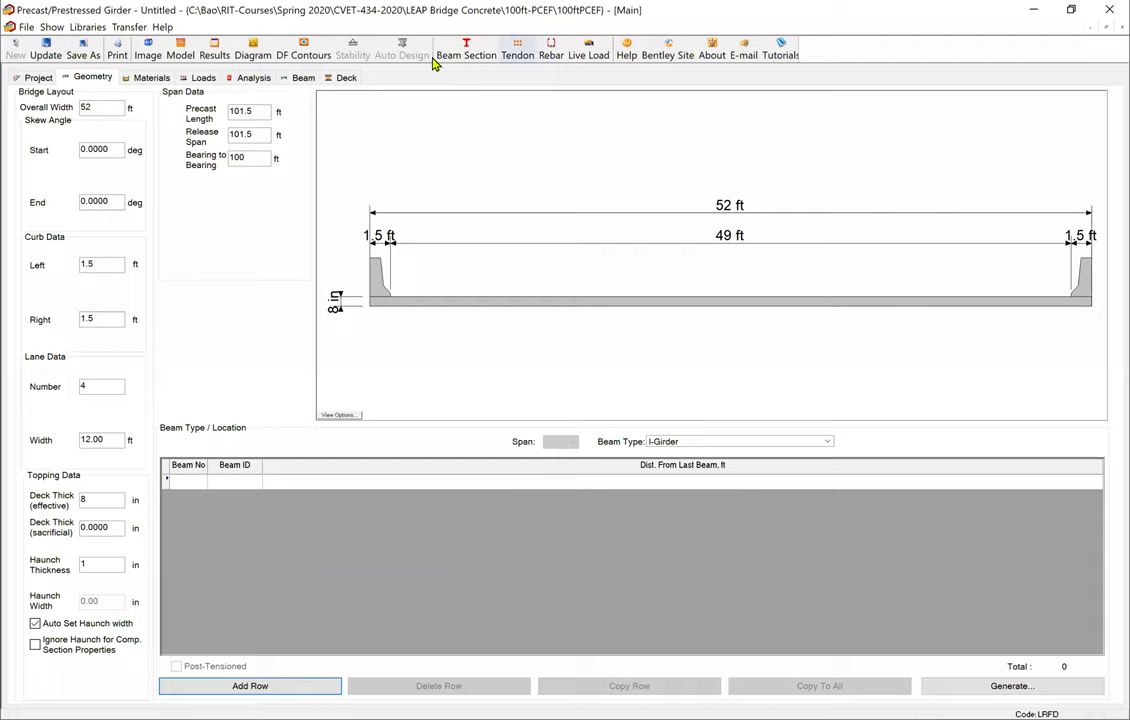
{"action": "left_click", "coordinate": [467, 57]}
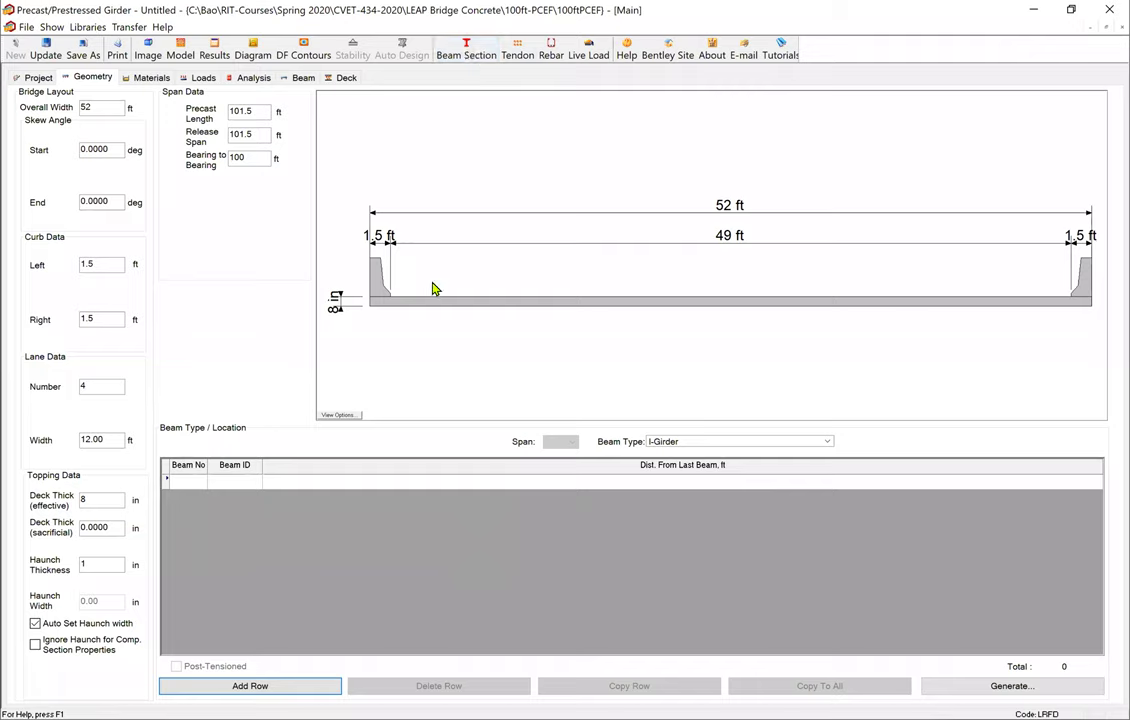
{"action": "left_click", "coordinate": [478, 55]}
{"action": "left_click", "coordinate": [478, 55]}
{"action": "left_click", "coordinate": [474, 55]}
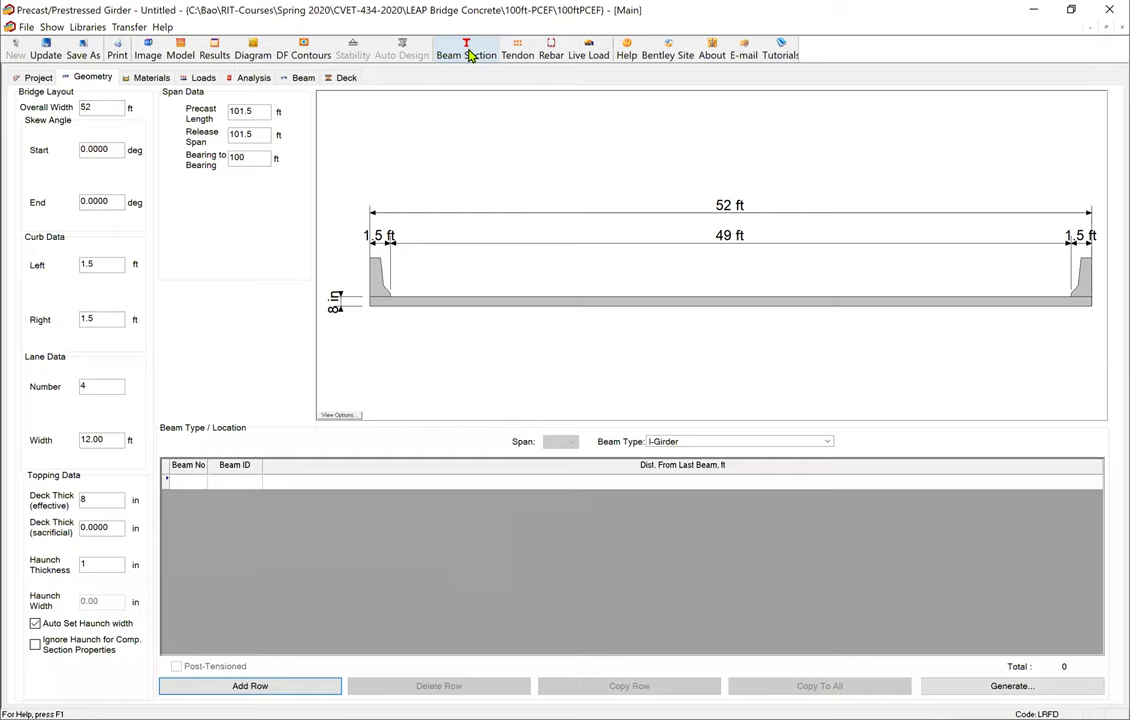
{"action": "left_click", "coordinate": [468, 53]}
{"action": "left_click", "coordinate": [468, 53]}
{"action": "left_click", "coordinate": [470, 55]}
{"action": "left_click", "coordinate": [468, 56]}
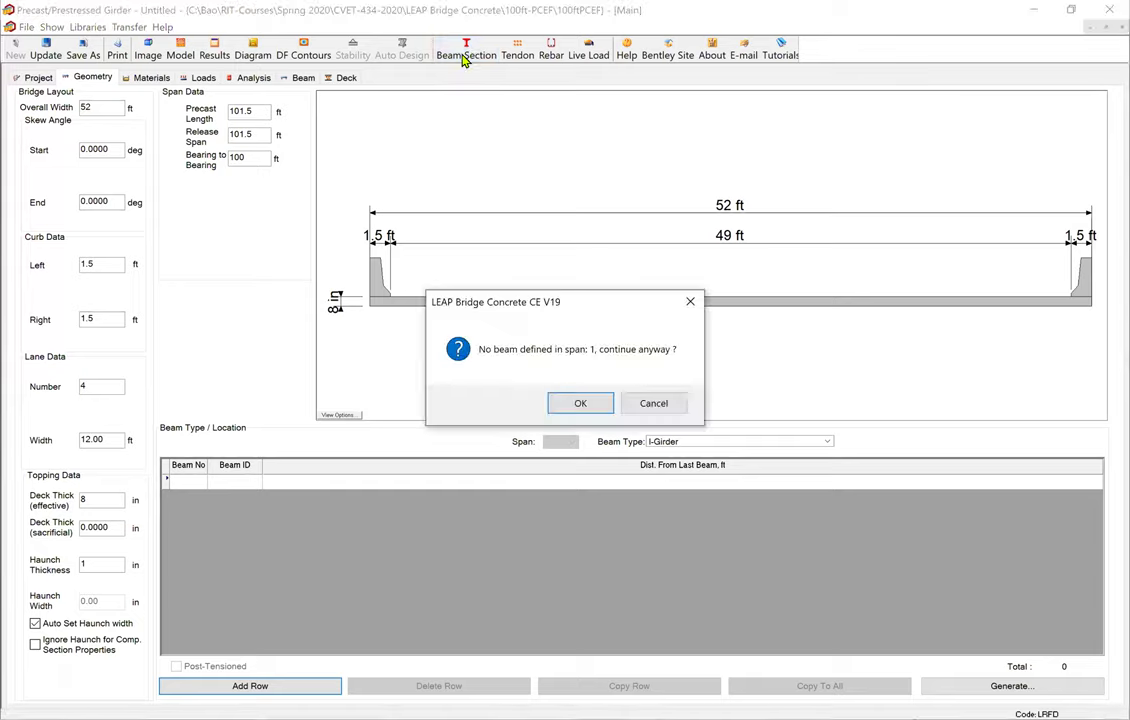
{"action": "left_click", "coordinate": [579, 404]}
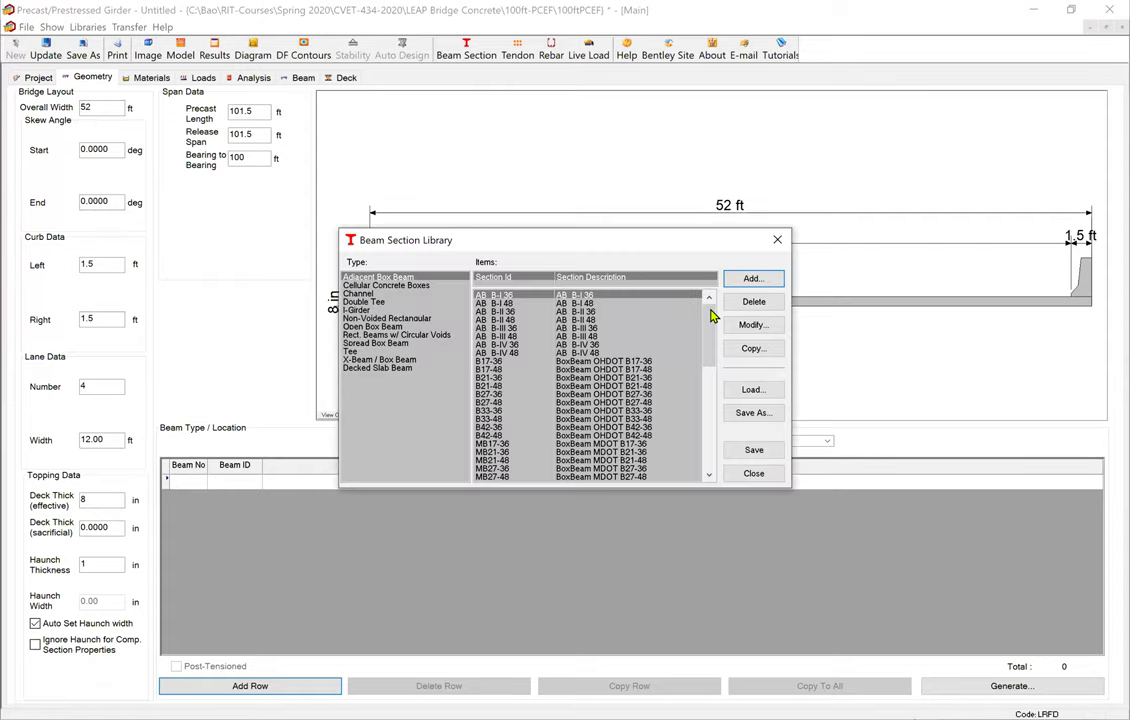
Step: Open the PCEF 5548 (Maryland 55") I-girder section from the library for modification
{"action": "left_click", "coordinate": [360, 311]}
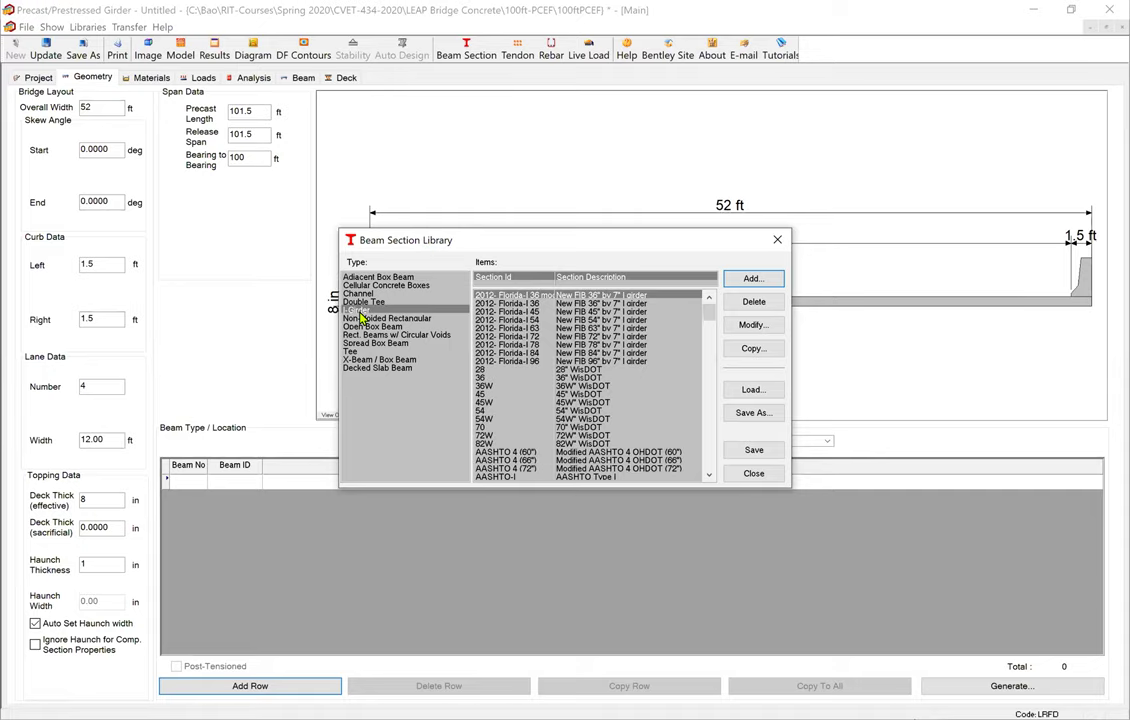
{"action": "left_click_drag", "start_coordinate": [709, 298], "coordinate": [684, 451]}
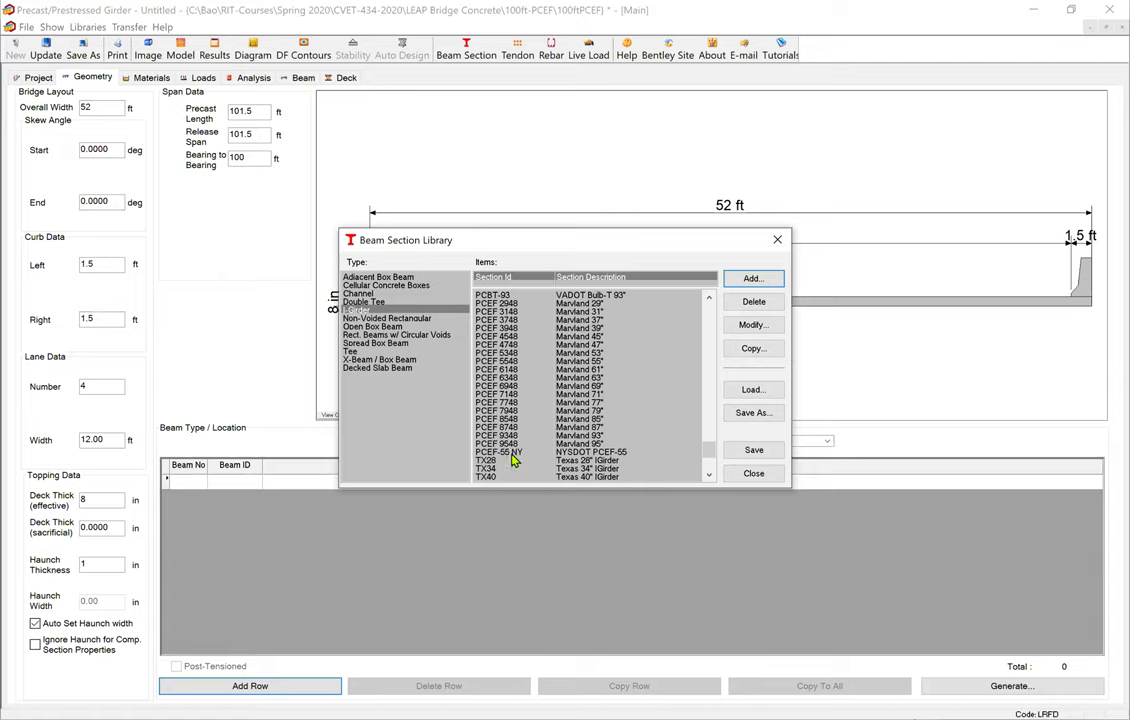
{"action": "left_click", "coordinate": [513, 457]}
{"action": "left_click", "coordinate": [489, 367]}
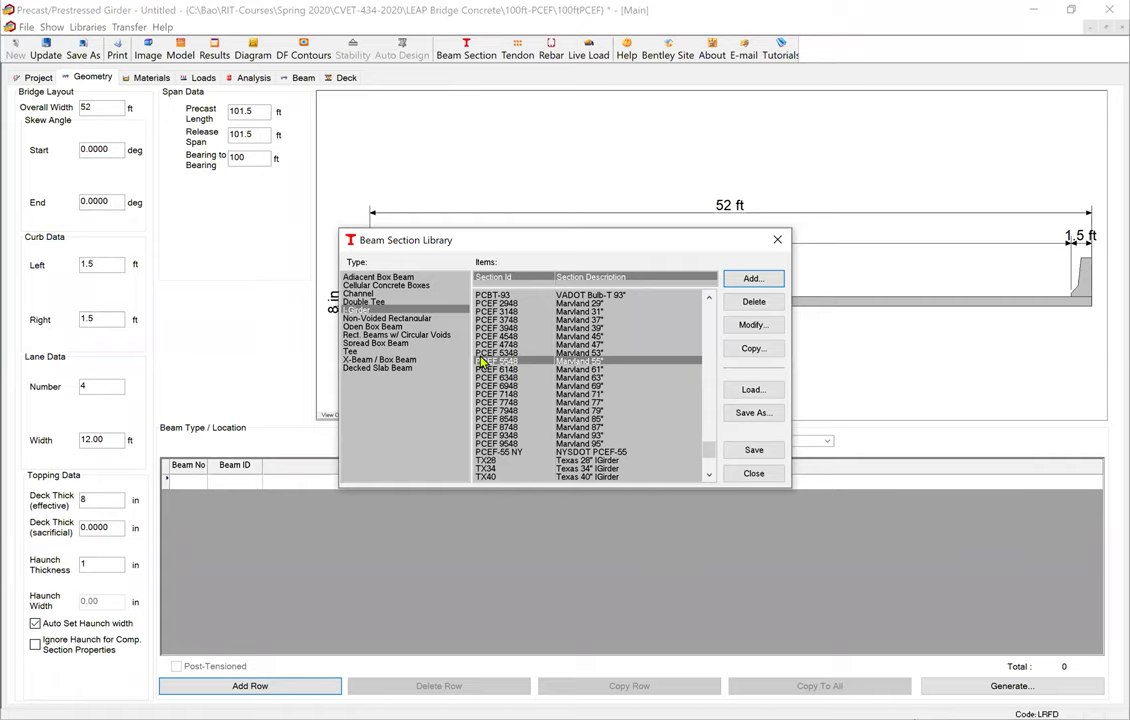
{"action": "left_click", "coordinate": [487, 365]}
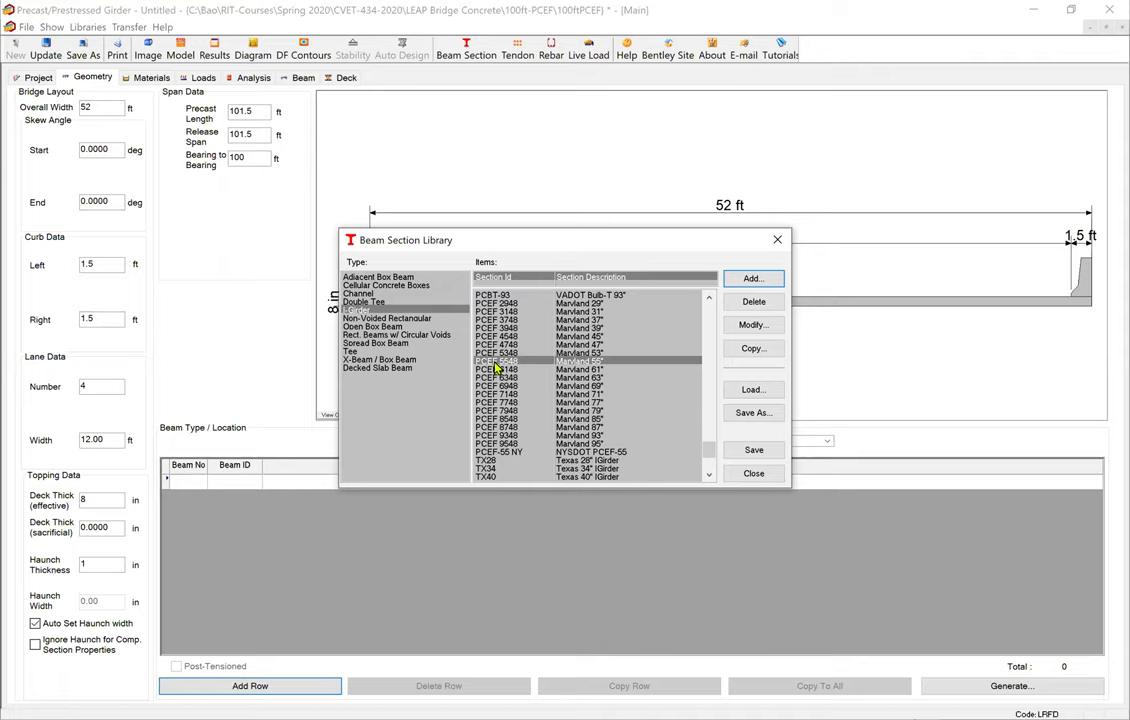
{"action": "left_click", "coordinate": [748, 327]}
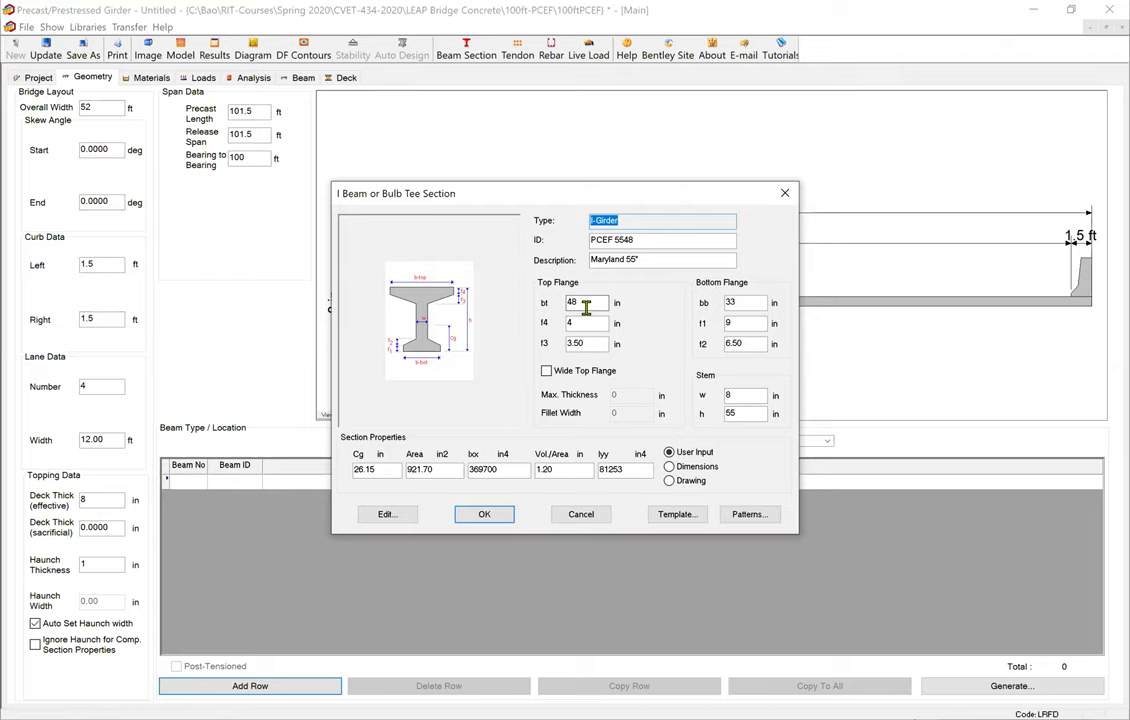
Step: Change the section's ID to PCEF 55-New York and its description to NYSDOT PCEF 55
{"action": "left_click", "coordinate": [640, 237]}
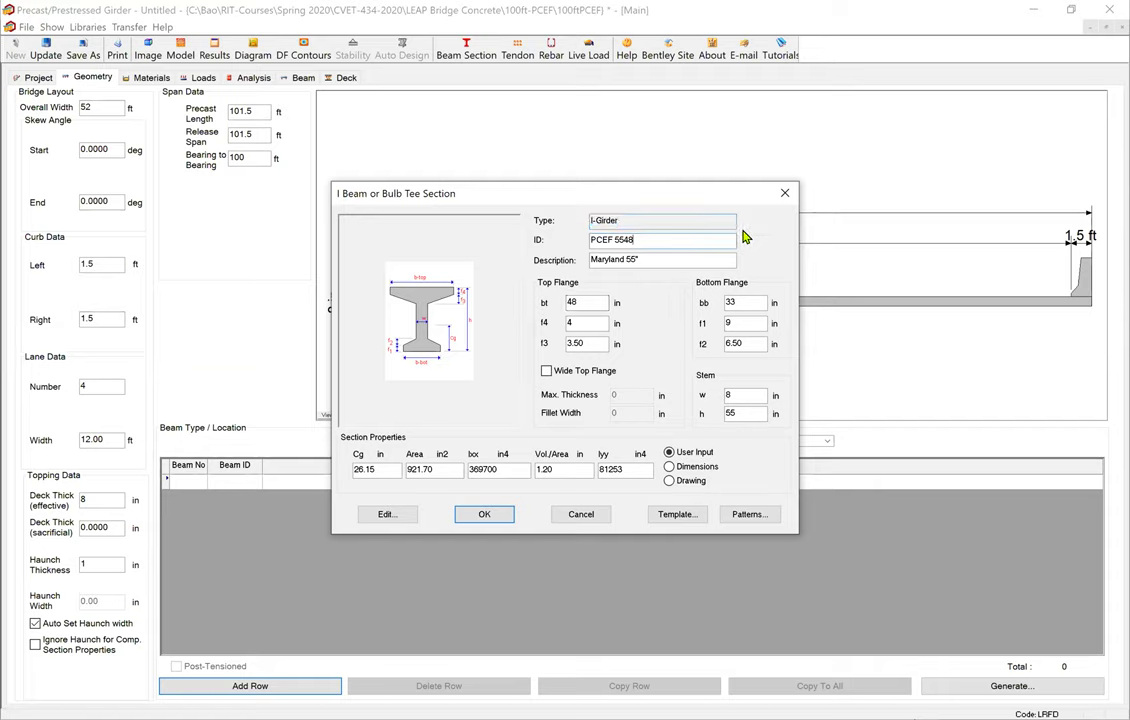
{"action": "key", "text": "BackSpace"}
{"action": "key", "text": "BackSpace"}
{"action": "type", "text": "-New York"}
{"action": "key", "text": "Tab"}
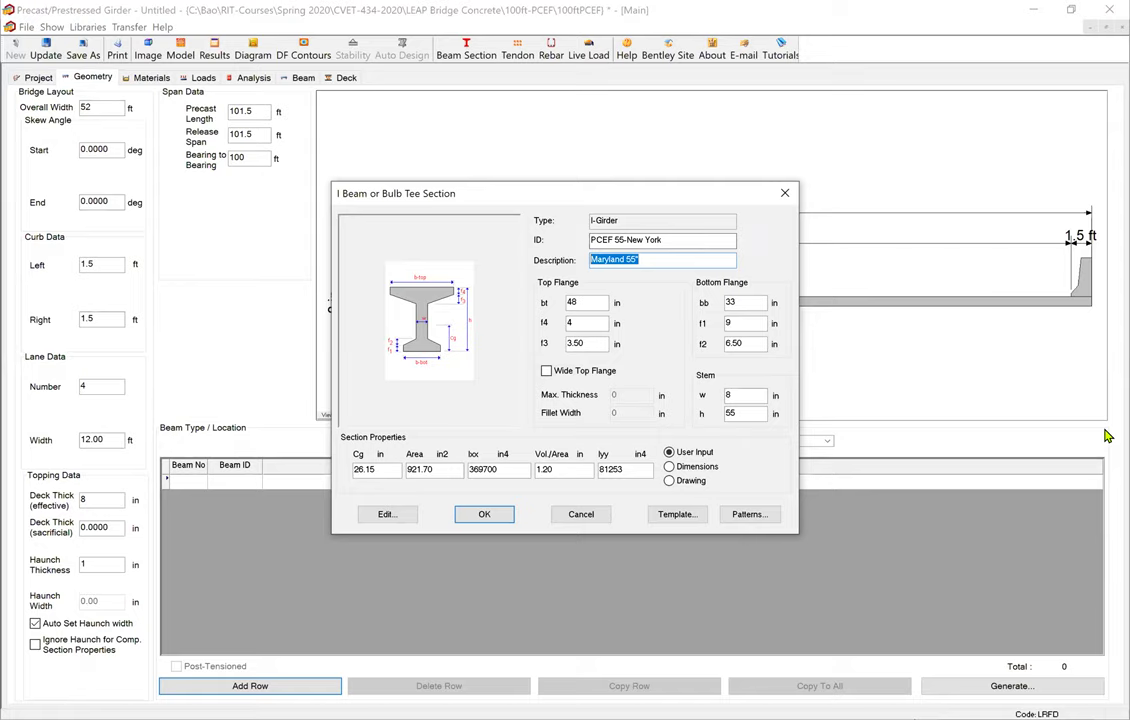
{"action": "type", "text": "NY"}
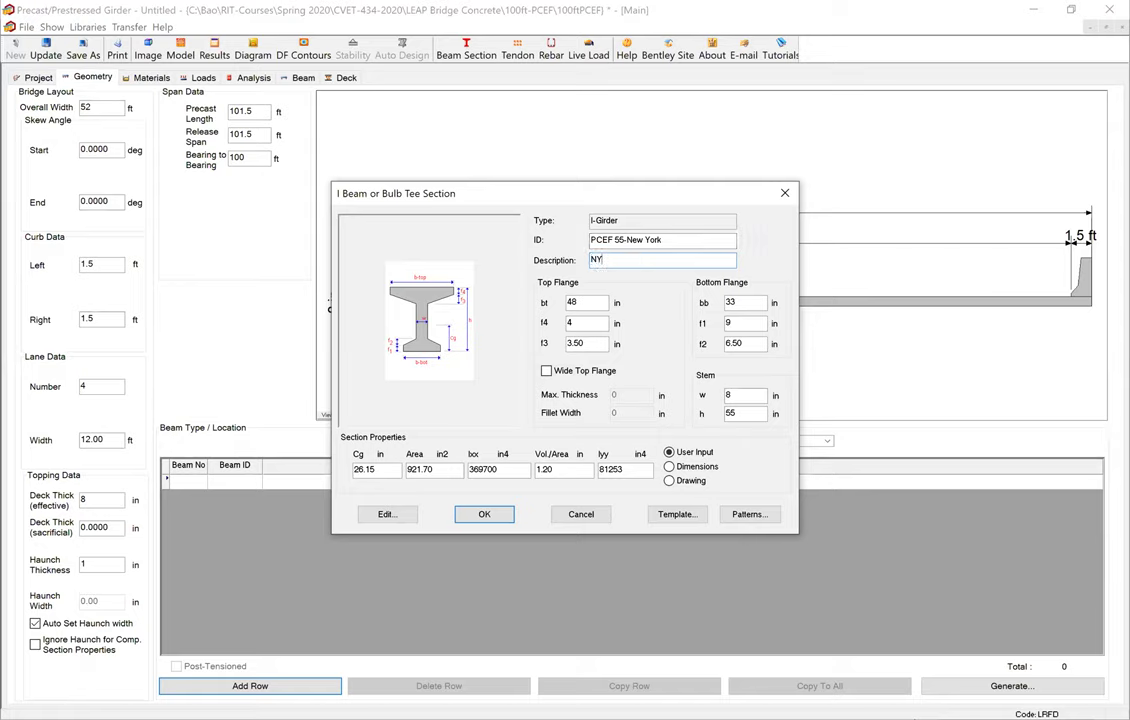
{"action": "type", "text": "SDOT PCEF 55"}
Step: Set the top flange to bt 47 in and f3 1.5 in, and enable the wide top flange with 7.5 in maximum thickness and 2 in fillet width
{"action": "double_click", "coordinate": [597, 303]}
{"action": "type", "text": "47"}
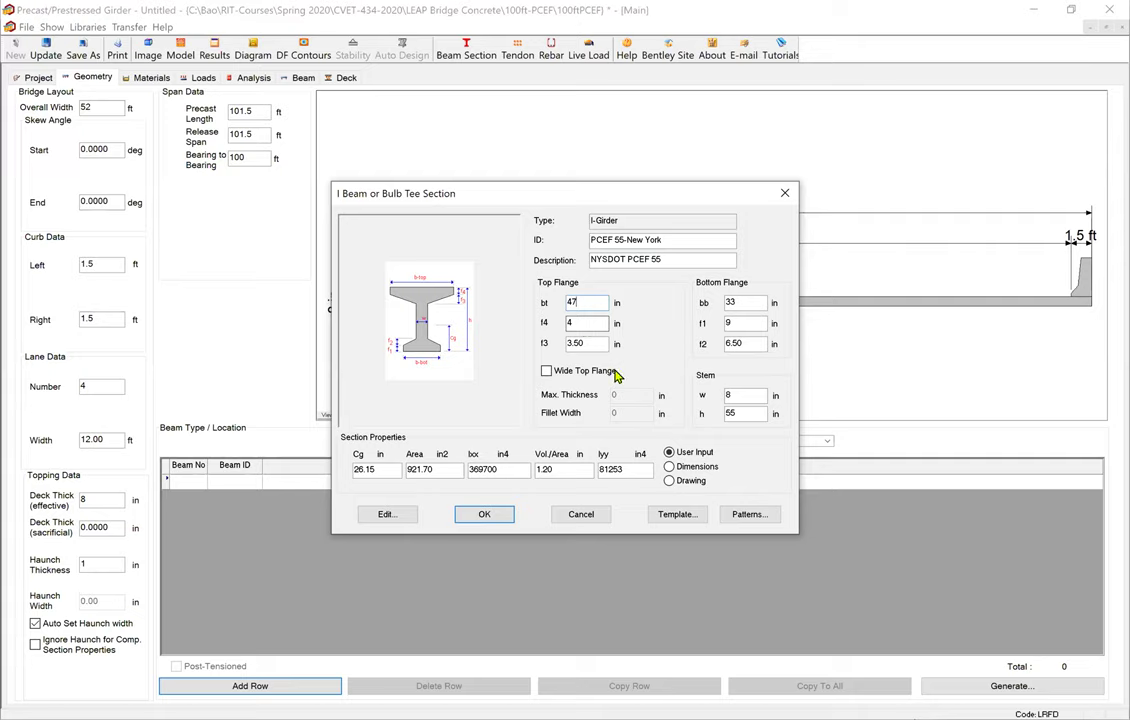
{"action": "left_click", "coordinate": [585, 343]}
{"action": "type", "text": "1.5"}
{"action": "left_click", "coordinate": [546, 371]}
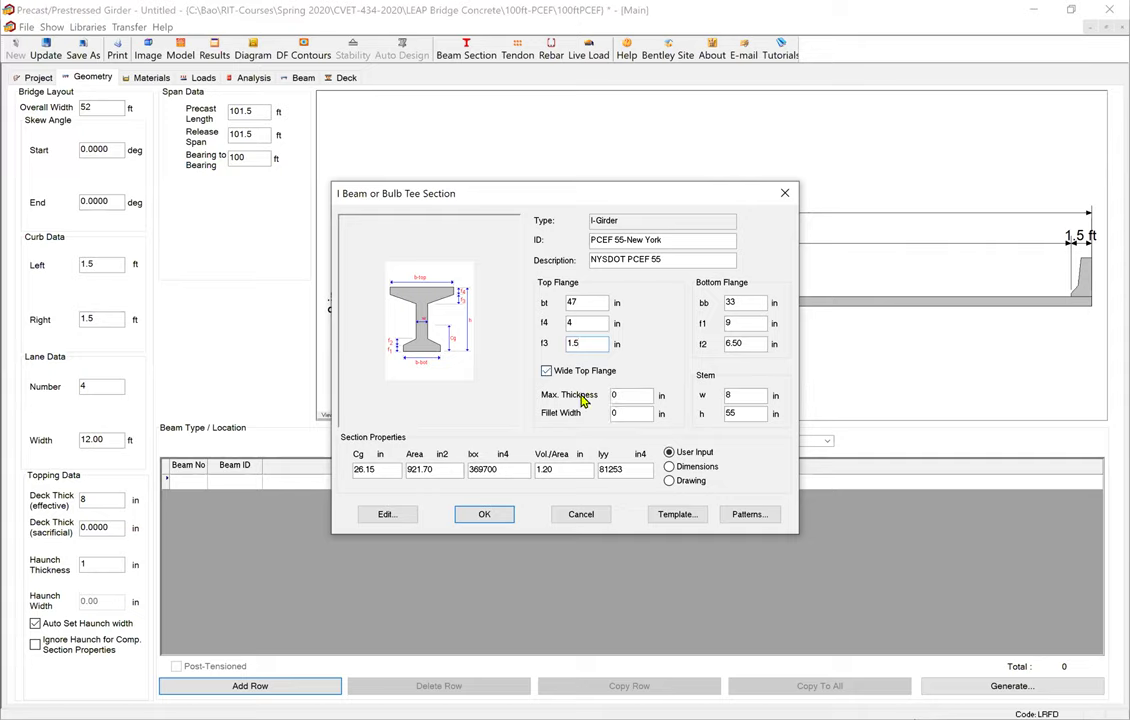
{"action": "left_click", "coordinate": [630, 395]}
{"action": "type", "text": "7.5"}
{"action": "left_click", "coordinate": [623, 413]}
{"action": "type", "text": "2"}
Step: Set the bottom flange width bb to 32 in and the stem width w to 7 in
{"action": "left_click", "coordinate": [742, 302]}
{"action": "type", "text": "32"}
{"action": "left_click", "coordinate": [747, 323]}
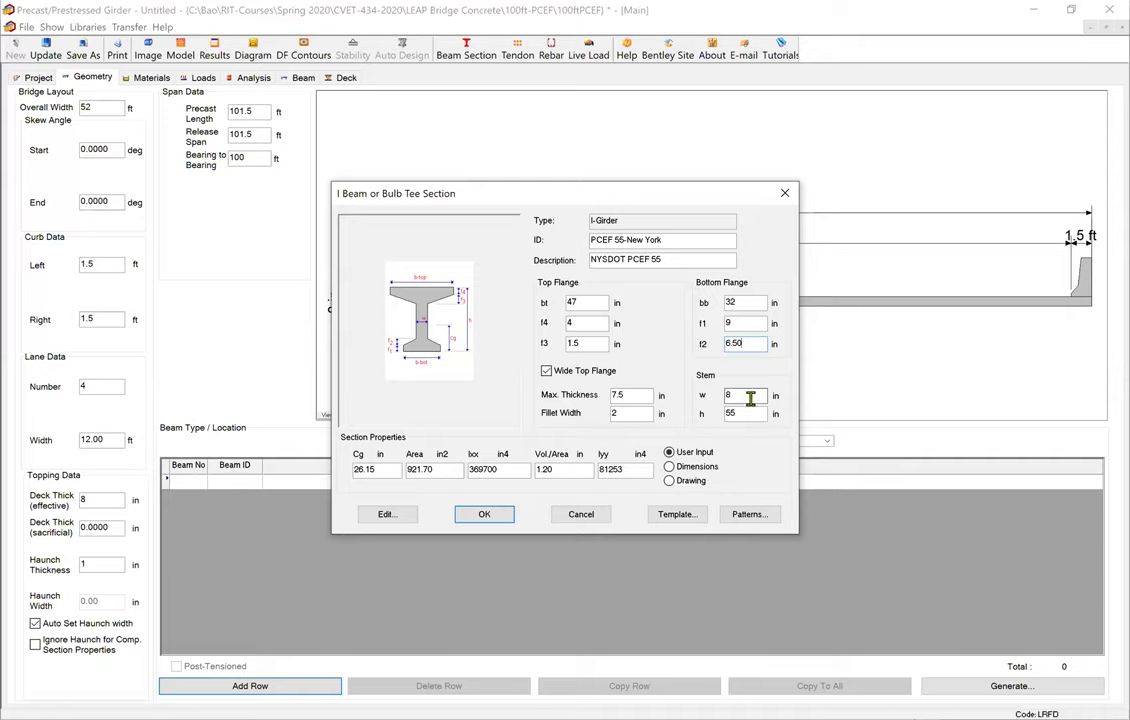
{"action": "double_click", "coordinate": [741, 396]}
{"action": "type", "text": "7"}
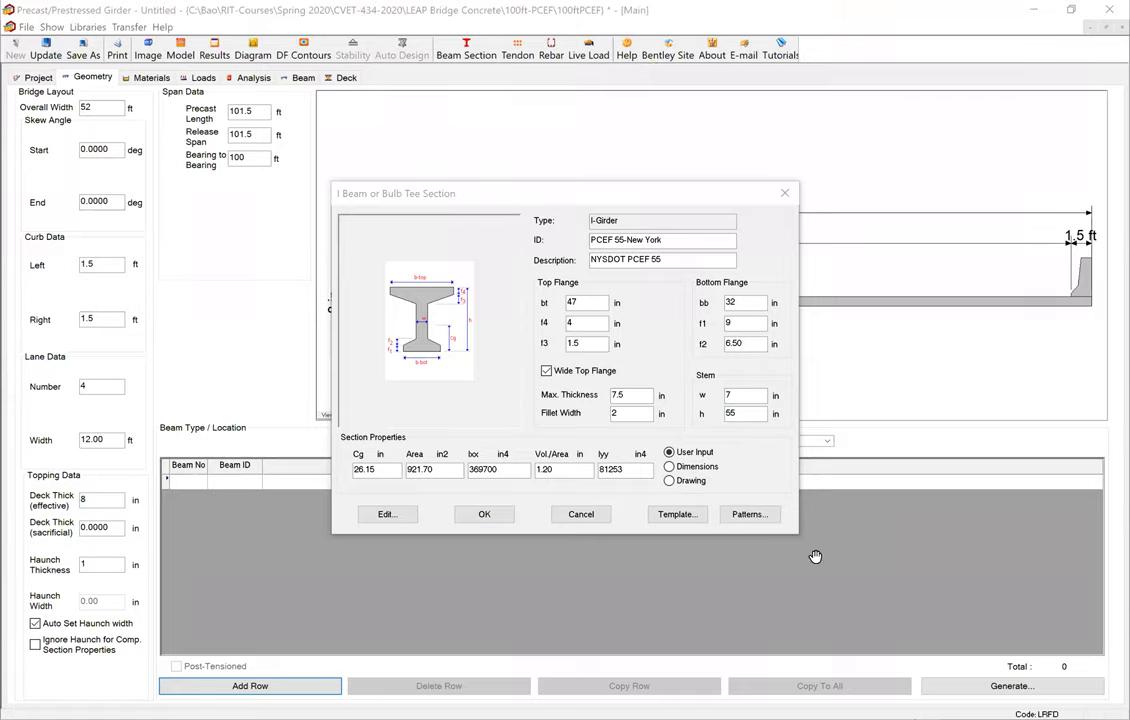
Step: Switch to the NYSDOT Prestressed Girder Details PDF in Acrobat and show the beam sections sheet at 100% magnification
{"action": "key", "text": "alt+Tab"}
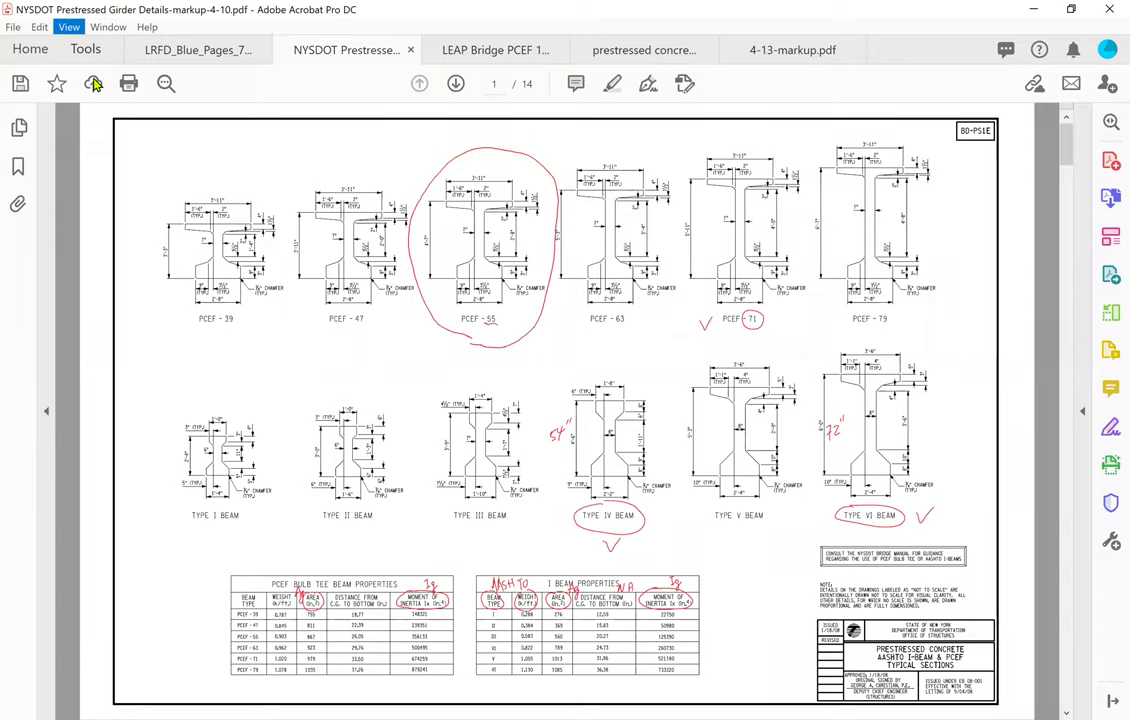
{"action": "left_click", "coordinate": [60, 30]}
{"action": "mouse_move", "coordinate": [200, 131]}
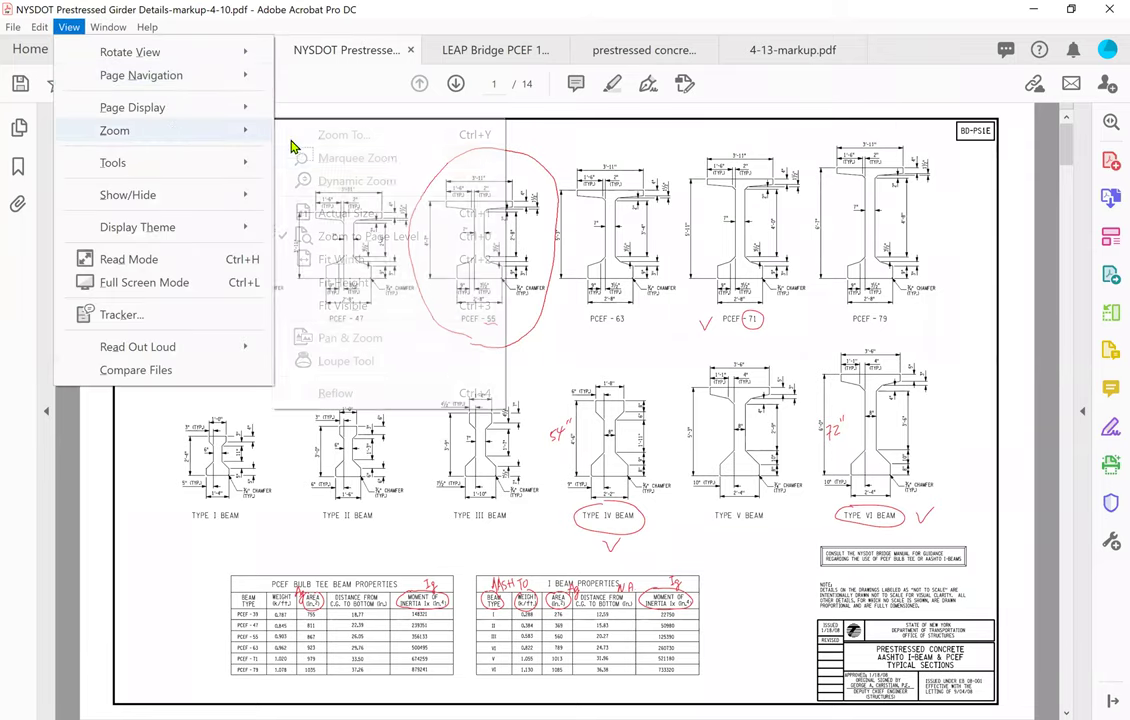
{"action": "left_click", "coordinate": [397, 145]}
{"action": "type", "text": "100"}
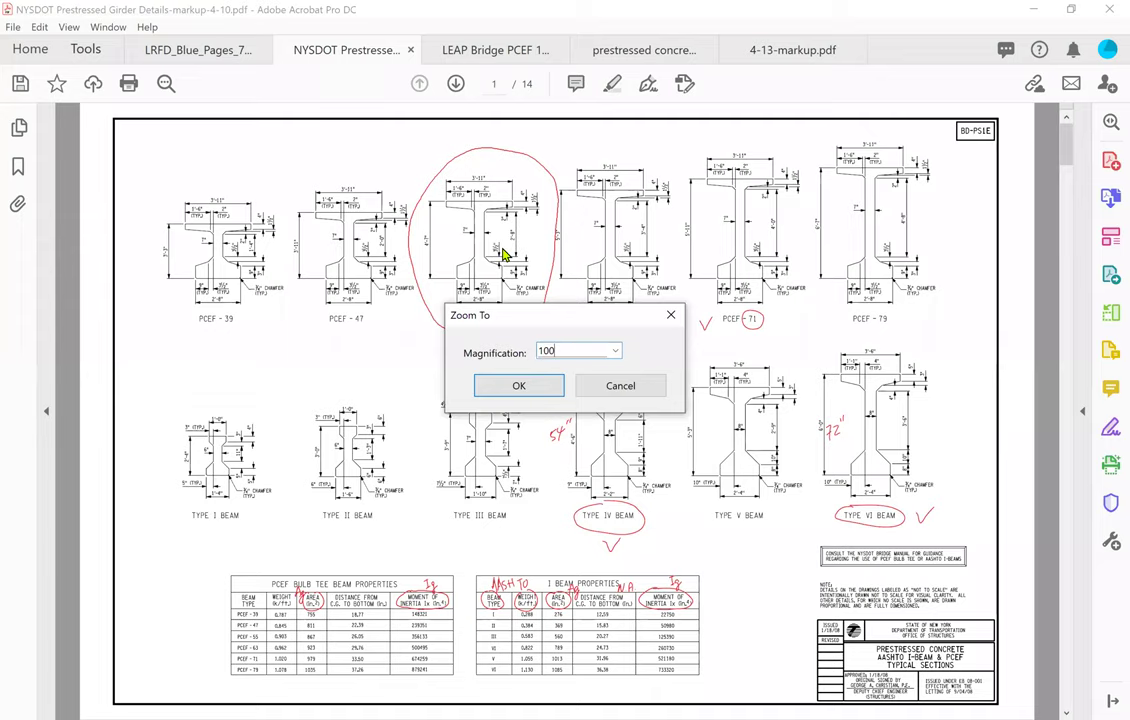
{"action": "key", "text": "Return"}
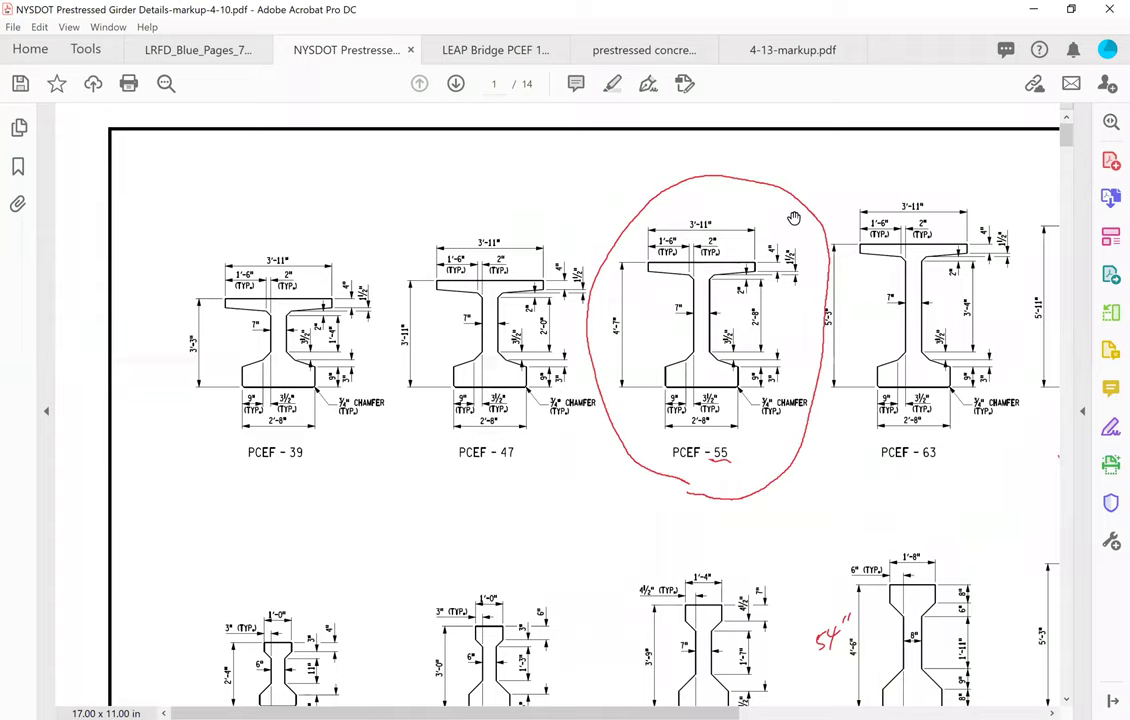
Step: Mark up the PCEF-55 section with 47" top flange width, 32" bottom flange width and 55" depth, and circle its 7" web
{"action": "mouse_move", "coordinate": [697, 186]}
{"action": "left_mouse_down"}
{"action": "mouse_move", "coordinate": [712, 199]}
{"action": "mouse_move", "coordinate": [703, 212]}
{"action": "left_mouse_up"}
{"action": "mouse_move", "coordinate": [714, 189]}
{"action": "left_mouse_down"}
{"action": "mouse_move", "coordinate": [722, 212]}
{"action": "mouse_move", "coordinate": [739, 195]}
{"action": "left_mouse_up"}
{"action": "left_click_drag", "start_coordinate": [748, 184], "coordinate": [746, 194]}
{"action": "mouse_move", "coordinate": [737, 431]}
{"action": "left_mouse_down"}
{"action": "mouse_move", "coordinate": [739, 442]}
{"action": "mouse_move", "coordinate": [760, 441]}
{"action": "left_mouse_up"}
{"action": "left_click_drag", "start_coordinate": [768, 428], "coordinate": [767, 434]}
{"action": "mouse_move", "coordinate": [673, 298]}
{"action": "left_mouse_down"}
{"action": "mouse_move", "coordinate": [611, 344]}
{"action": "mouse_move", "coordinate": [615, 314]}
{"action": "left_mouse_up"}
{"action": "left_click_drag", "start_coordinate": [631, 327], "coordinate": [630, 345]}
{"action": "left_click_drag", "start_coordinate": [632, 327], "coordinate": [639, 345]}
{"action": "left_click_drag", "start_coordinate": [641, 328], "coordinate": [641, 314]}
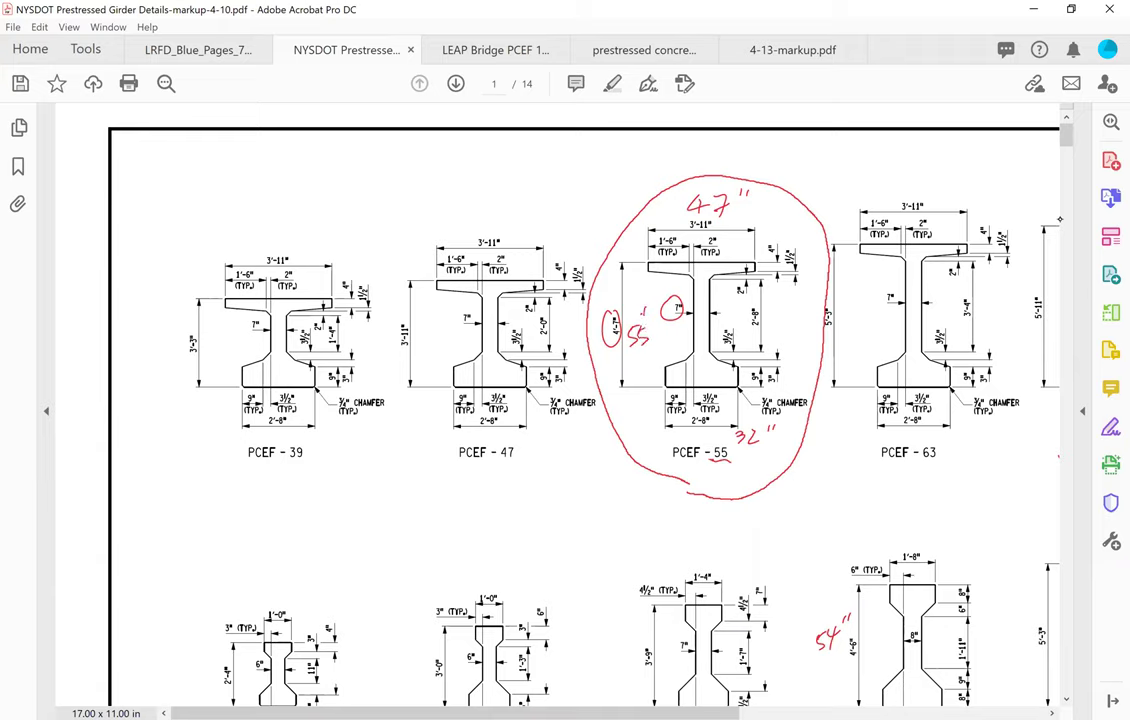
Step: Circle the 4", 1½" and 2" top flange dimensions of the PCEF-55 section and mark up its bottom flange thickness
{"action": "left_click_drag", "start_coordinate": [776, 238], "coordinate": [768, 241]}
{"action": "mouse_move", "coordinate": [758, 365]}
{"action": "left_mouse_down"}
{"action": "mouse_move", "coordinate": [744, 366]}
{"action": "mouse_move", "coordinate": [760, 368]}
{"action": "left_mouse_up"}
{"action": "mouse_move", "coordinate": [783, 350]}
{"action": "left_mouse_down"}
{"action": "mouse_move", "coordinate": [786, 362]}
{"action": "mouse_move", "coordinate": [814, 357]}
{"action": "left_mouse_up"}
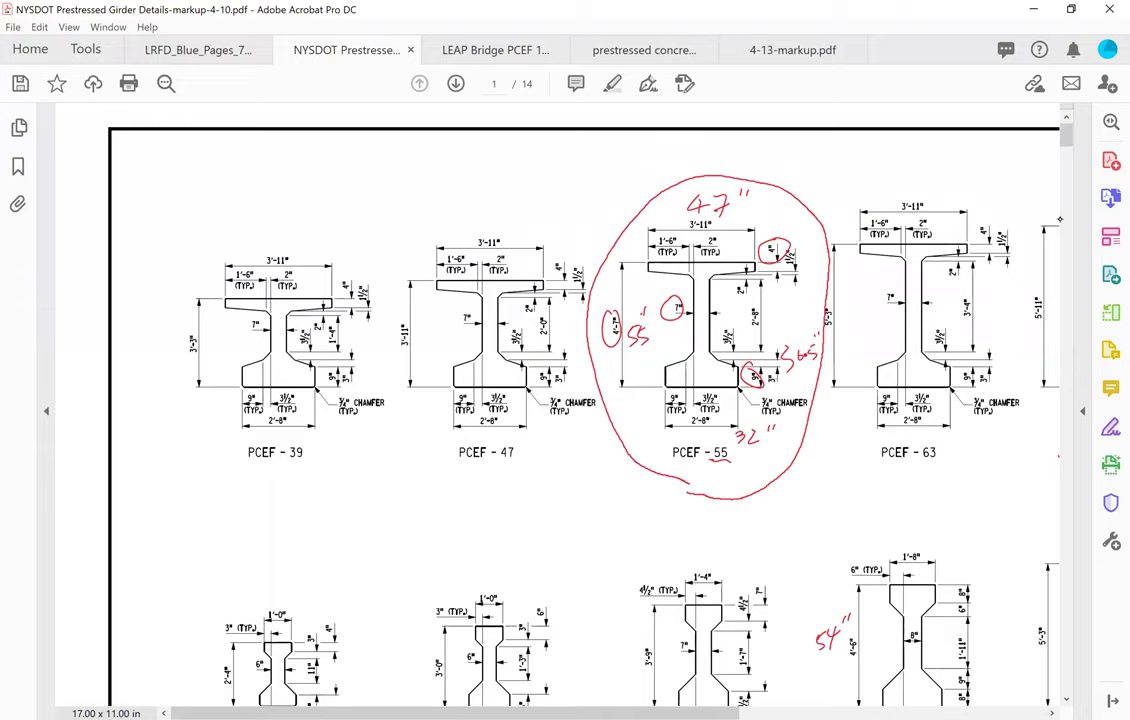
{"action": "mouse_move", "coordinate": [797, 242]}
{"action": "left_mouse_down"}
{"action": "mouse_move", "coordinate": [800, 266]}
{"action": "mouse_move", "coordinate": [786, 240]}
{"action": "left_mouse_up"}
{"action": "left_click_drag", "start_coordinate": [735, 284], "coordinate": [734, 282]}
{"action": "left_click_drag", "start_coordinate": [806, 263], "coordinate": [817, 259]}
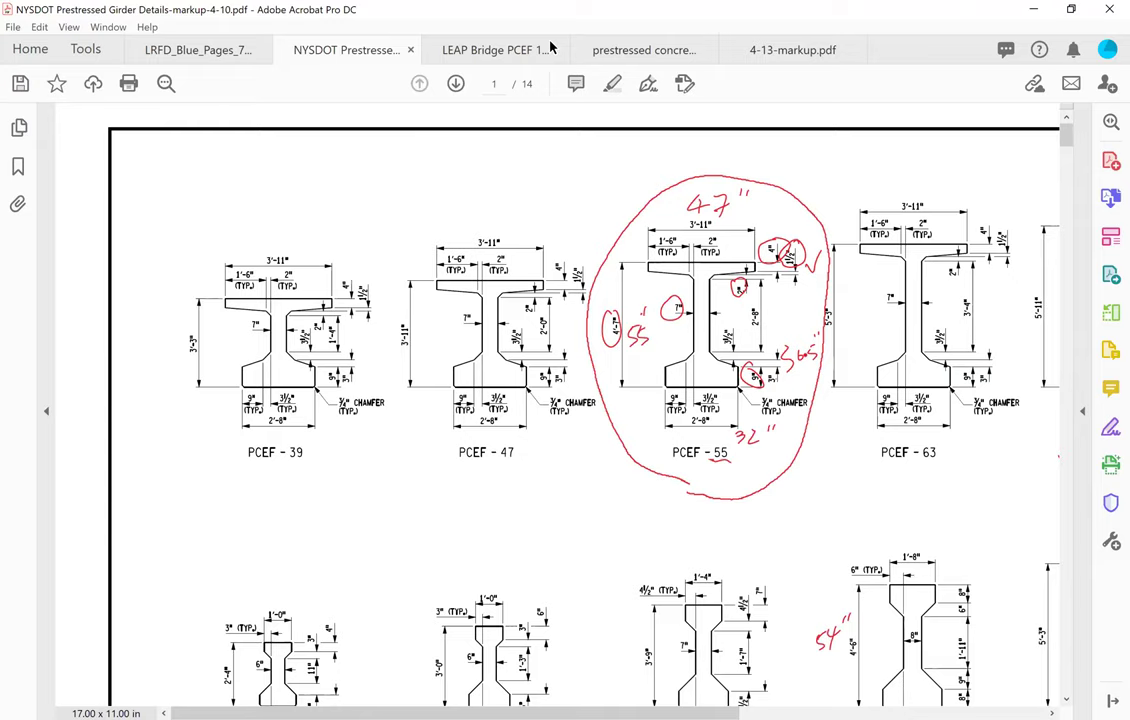
Step: Switch back to the Precast/Prestressed Girder program and have the girder's section properties computed from Dimensions
{"action": "key", "text": "alt+Tab"}
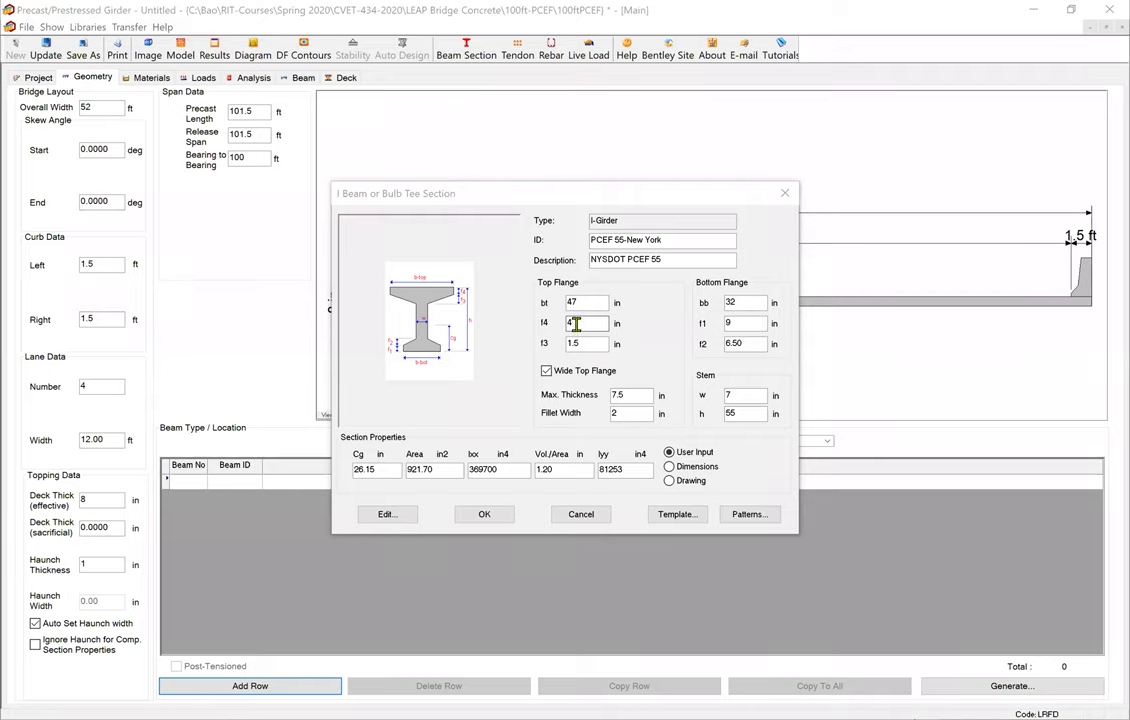
{"action": "left_click", "coordinate": [410, 258]}
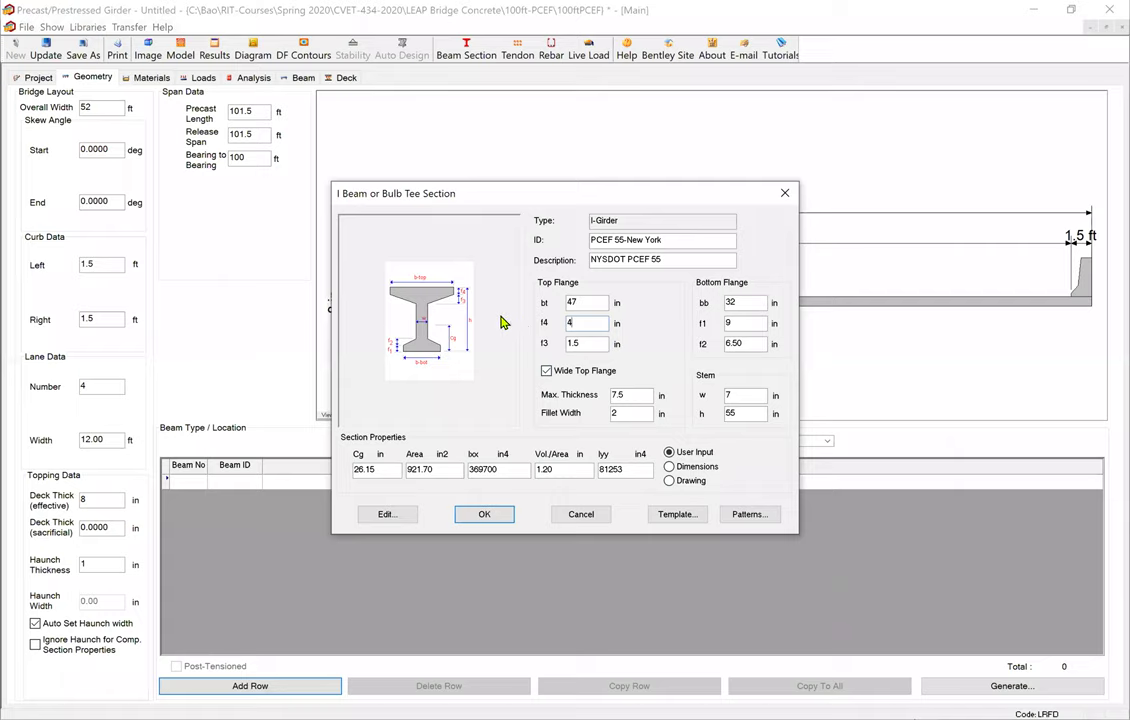
{"action": "left_click", "coordinate": [595, 343]}
{"action": "left_click", "coordinate": [669, 467]}
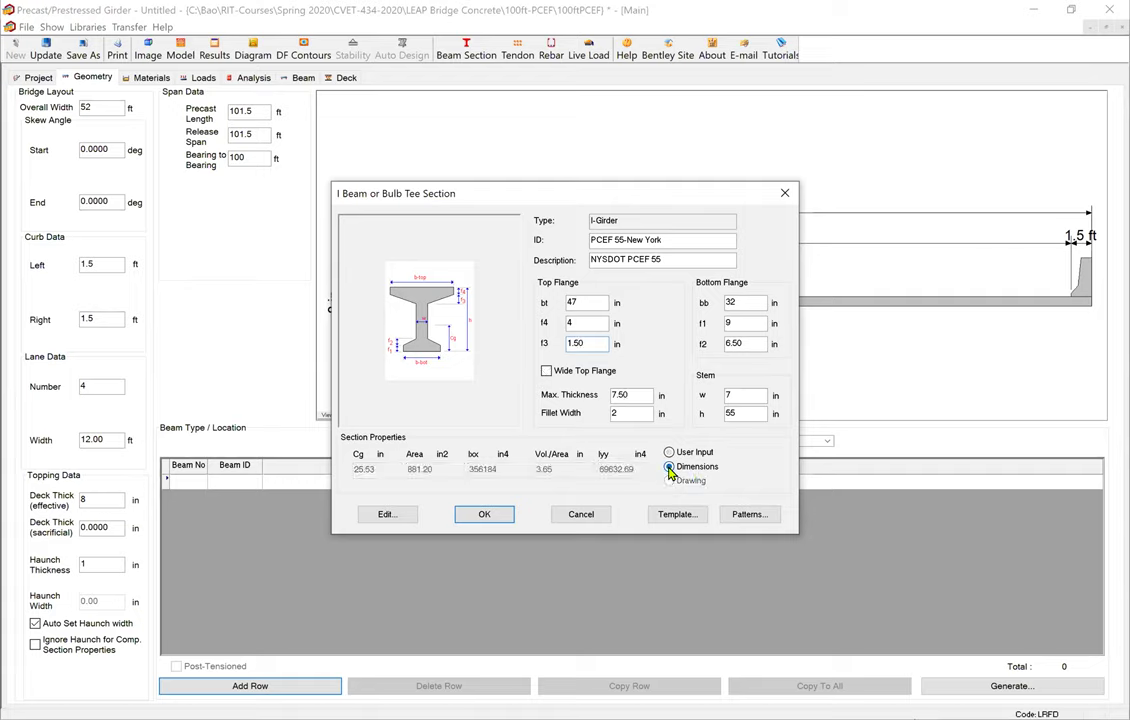
{"action": "left_click", "coordinate": [670, 470]}
{"action": "left_click", "coordinate": [670, 470]}
{"action": "left_click", "coordinate": [670, 467]}
Step: Switch to the girder details PDF and examine the PCEF-55 row of the bulb tee beam properties table
{"action": "key", "text": "alt+Tab"}
{"action": "scroll", "coordinate": [635, 480], "scroll_direction": "down", "scroll_amount": 3}
{"action": "scroll", "coordinate": [633, 488], "scroll_direction": "down", "scroll_amount": 5}
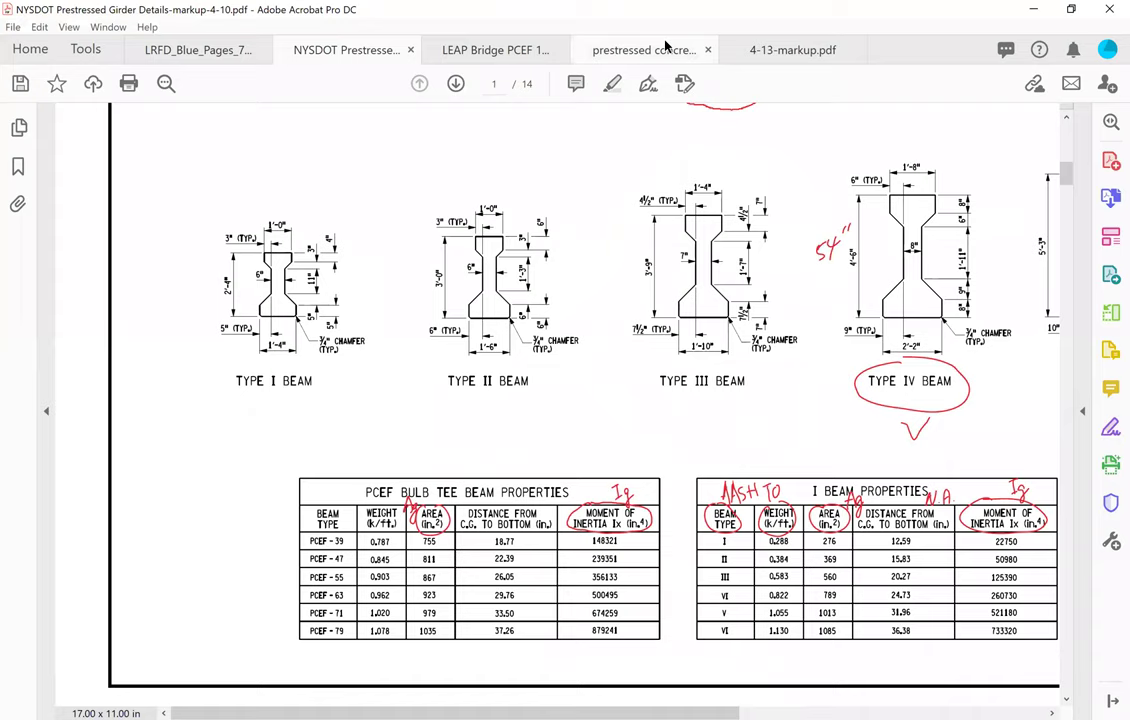
Step: Return to the Precast/Prestressed Girder program and open the strand template of the PCEF 55-New York section
{"action": "key", "text": "alt+Tab"}
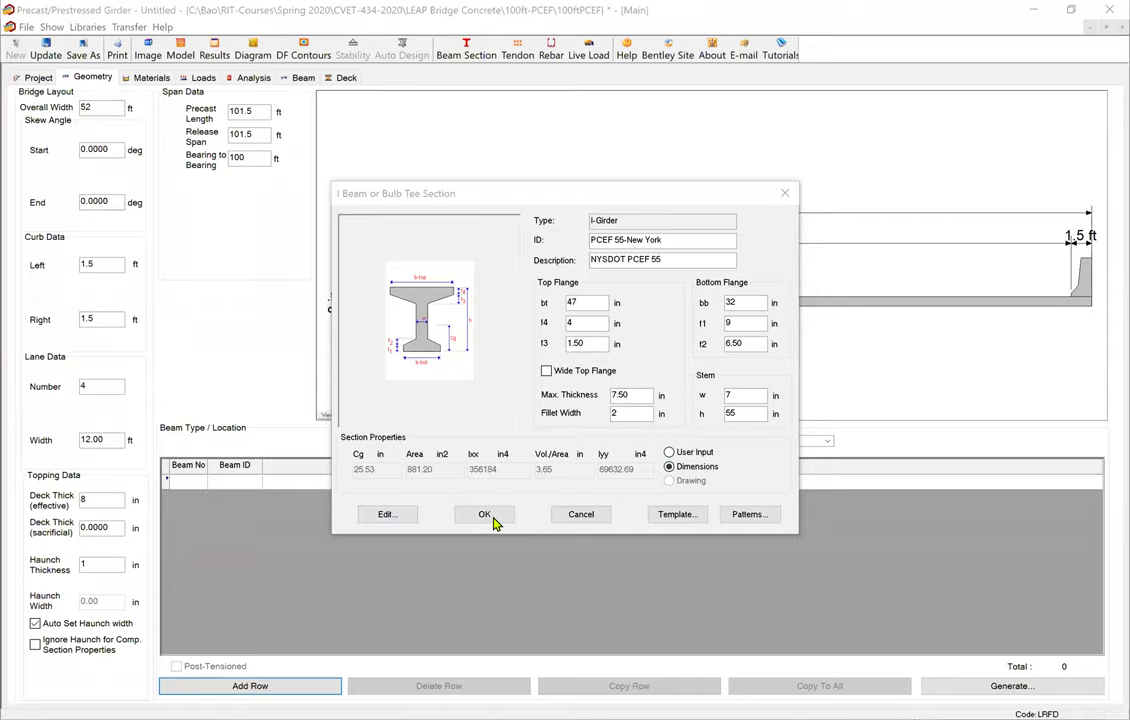
{"action": "left_click", "coordinate": [664, 516]}
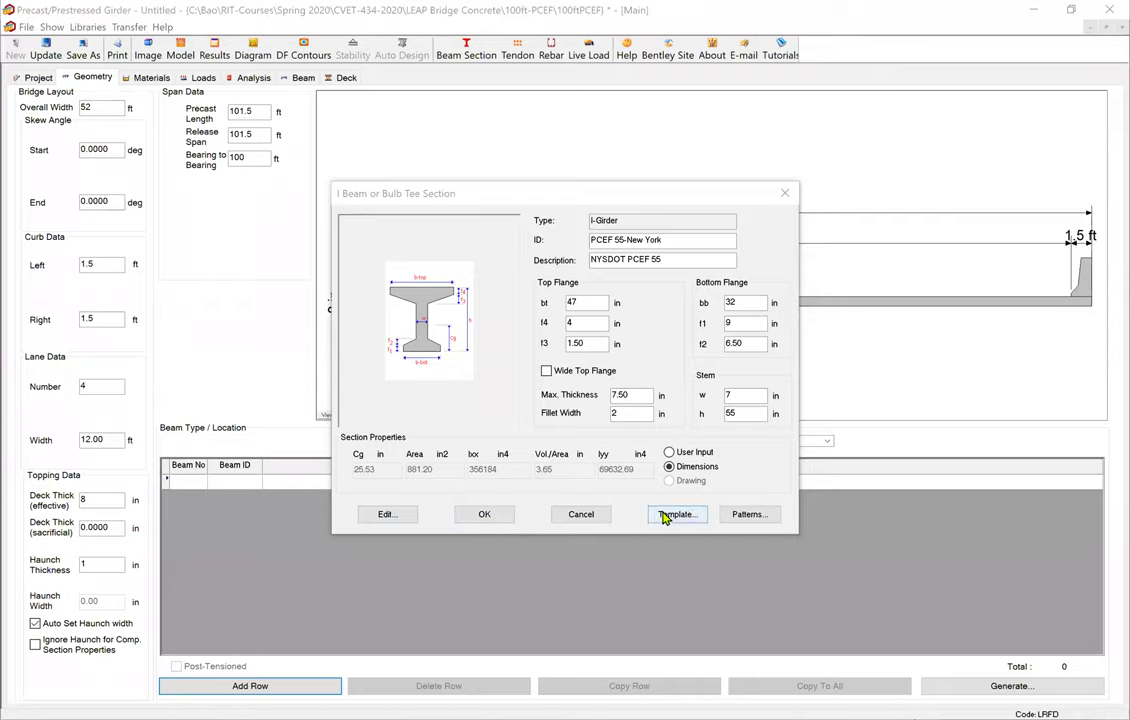
{"action": "left_click", "coordinate": [664, 516]}
{"action": "left_click", "coordinate": [676, 516]}
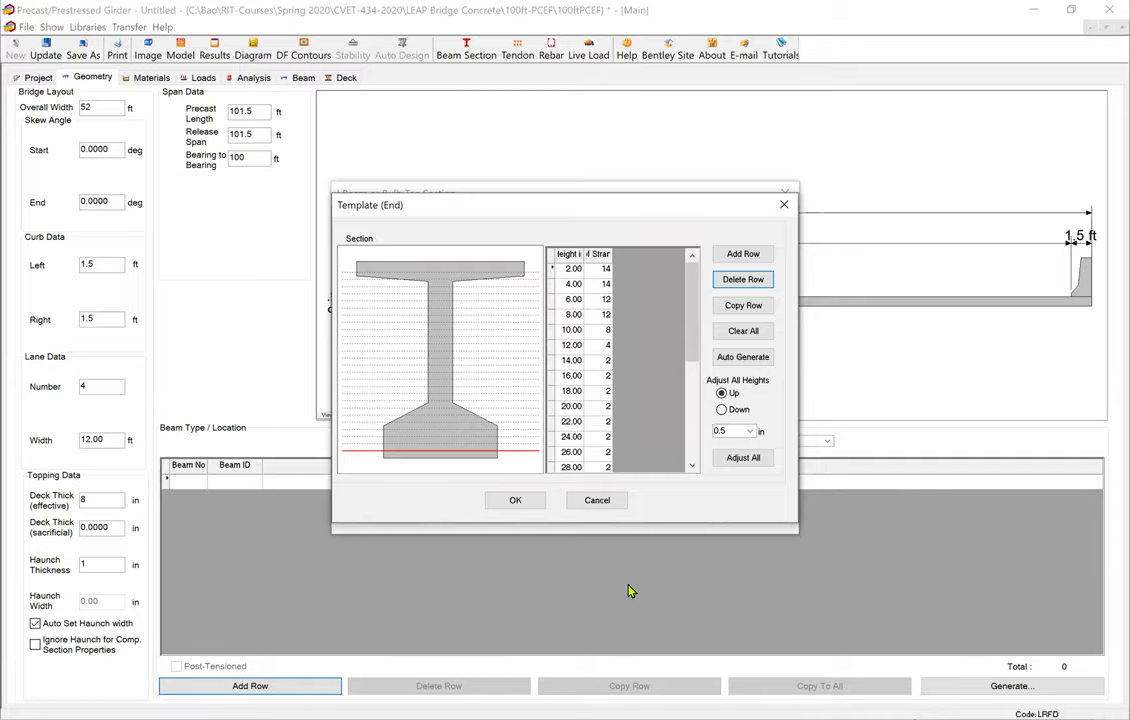
Step: Switch to the girder details PDF and find the PCEF strand pattern sections on page 10
{"action": "key", "text": "alt+Tab"}
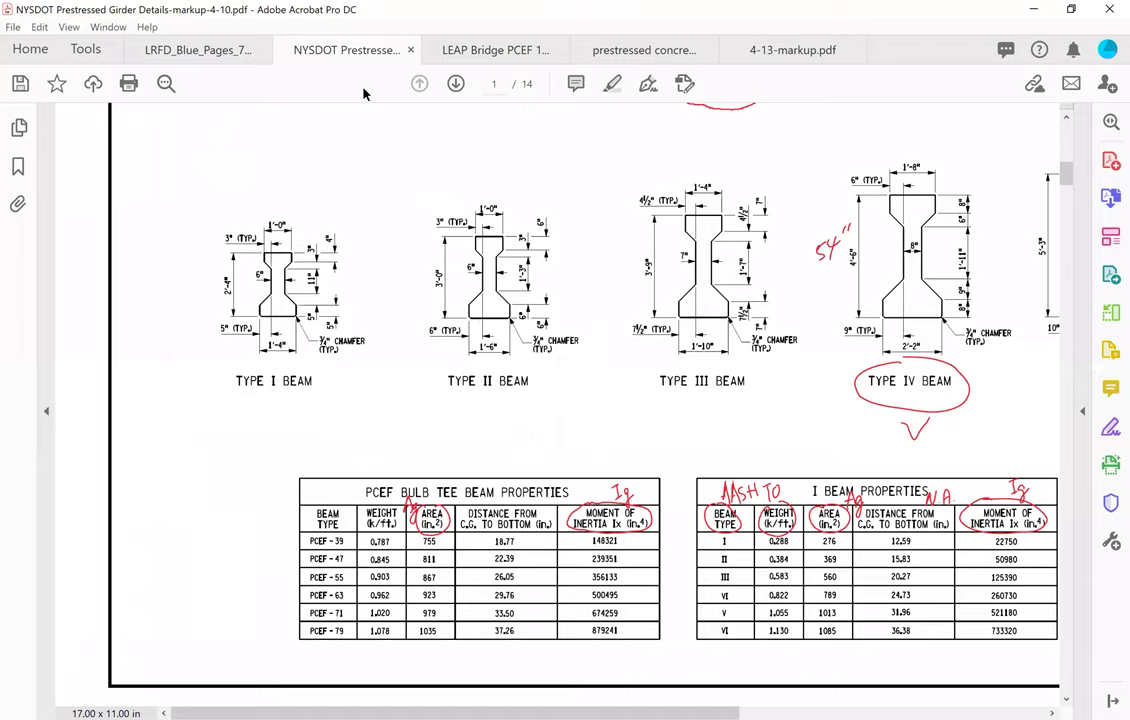
{"action": "left_click", "coordinate": [69, 28]}
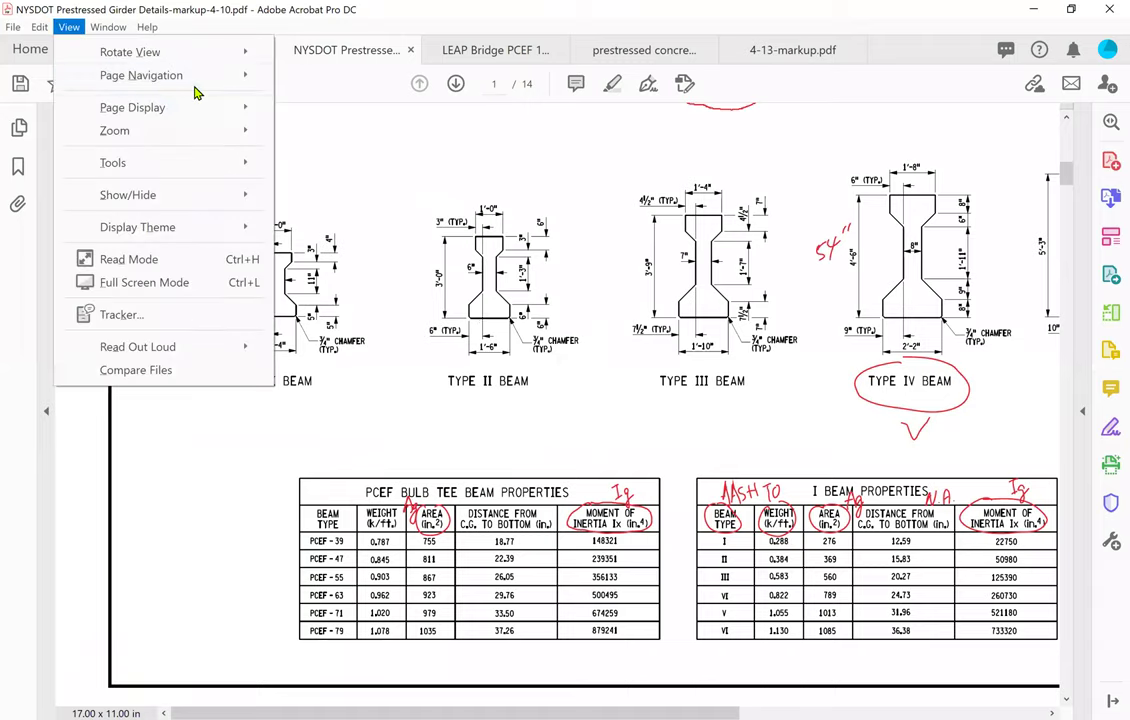
{"action": "mouse_move", "coordinate": [180, 125]}
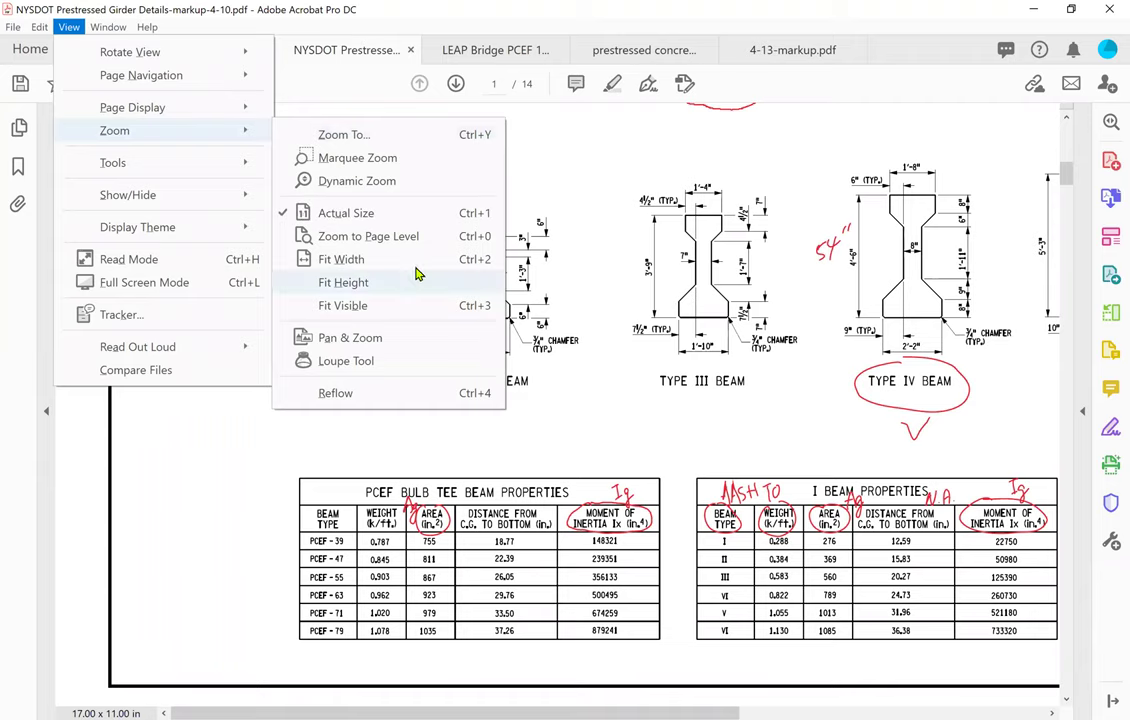
{"action": "left_click", "coordinate": [418, 283]}
{"action": "scroll", "coordinate": [530, 316], "scroll_direction": "down", "scroll_amount": 5}
{"action": "scroll", "coordinate": [530, 316], "scroll_direction": "down", "scroll_amount": 15}
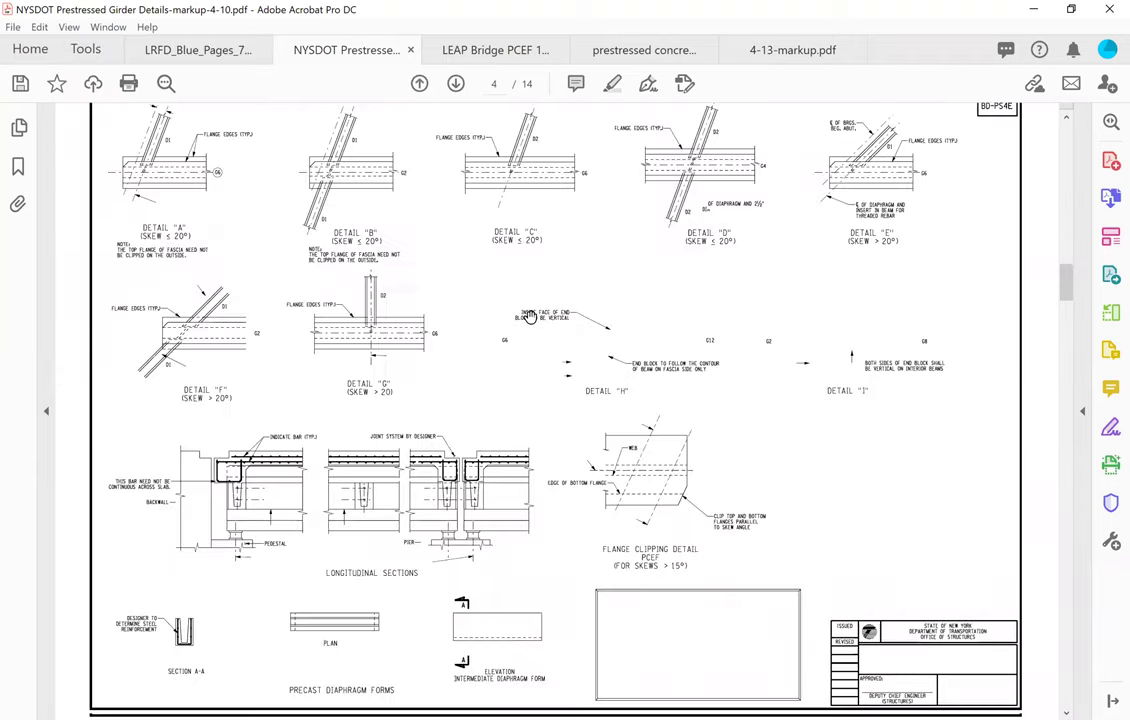
{"action": "scroll", "coordinate": [530, 316], "scroll_direction": "up", "scroll_amount": 3, "text": "ctrl"}
{"action": "scroll", "coordinate": [530, 316], "scroll_direction": "down", "scroll_amount": 3, "text": "ctrl"}
{"action": "scroll", "coordinate": [530, 316], "scroll_direction": "down", "scroll_amount": 6}
{"action": "scroll", "coordinate": [530, 316], "scroll_direction": "down", "scroll_amount": 3}
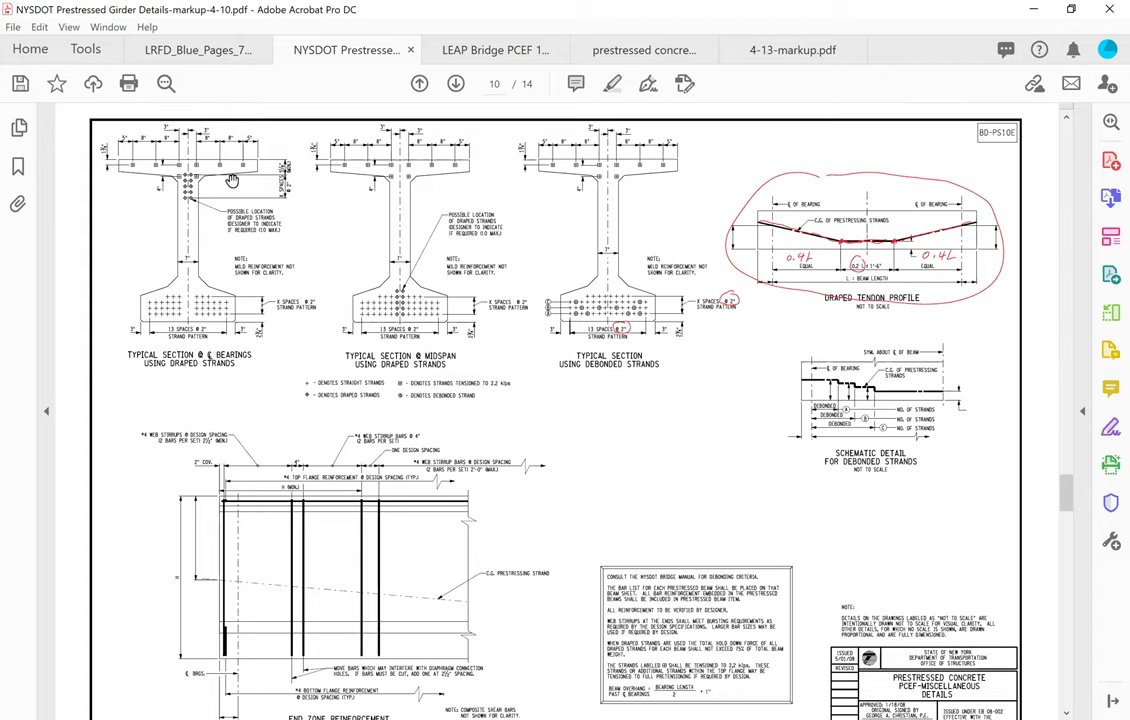
Step: At 100% magnification, write the strand row counts 14, 14, 14 and 8 beside the midspan section's bottom flange
{"action": "left_click", "coordinate": [68, 27]}
{"action": "mouse_move", "coordinate": [222, 134]}
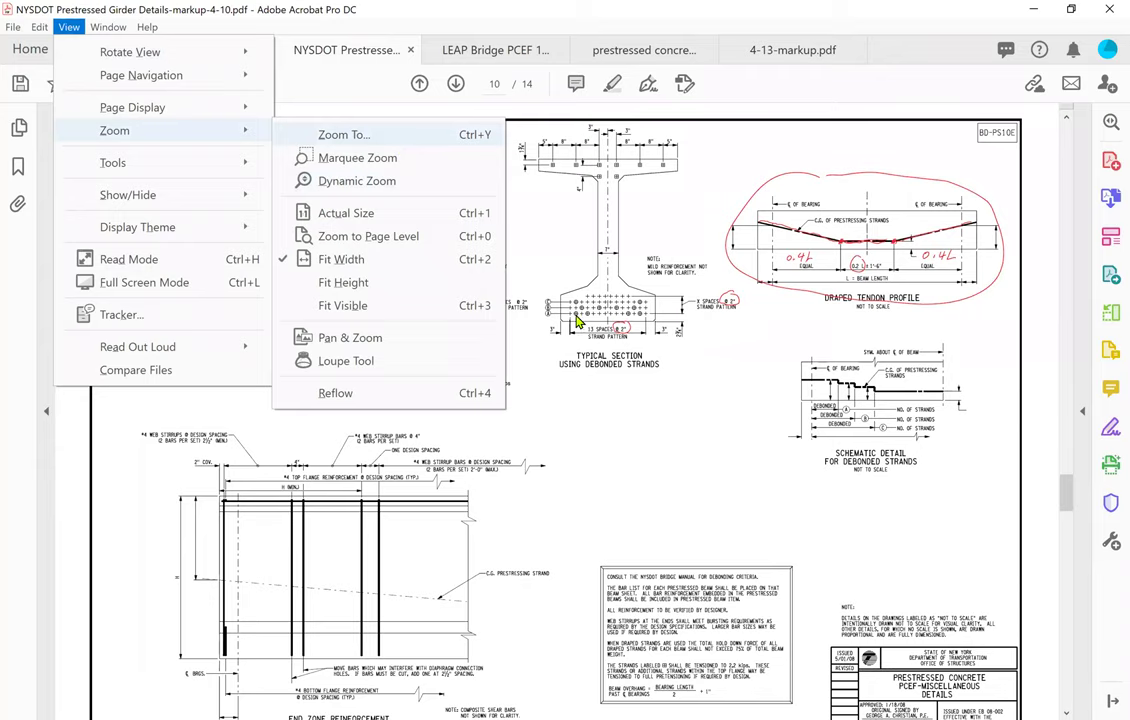
{"action": "left_click", "coordinate": [398, 140]}
{"action": "type", "text": "100"}
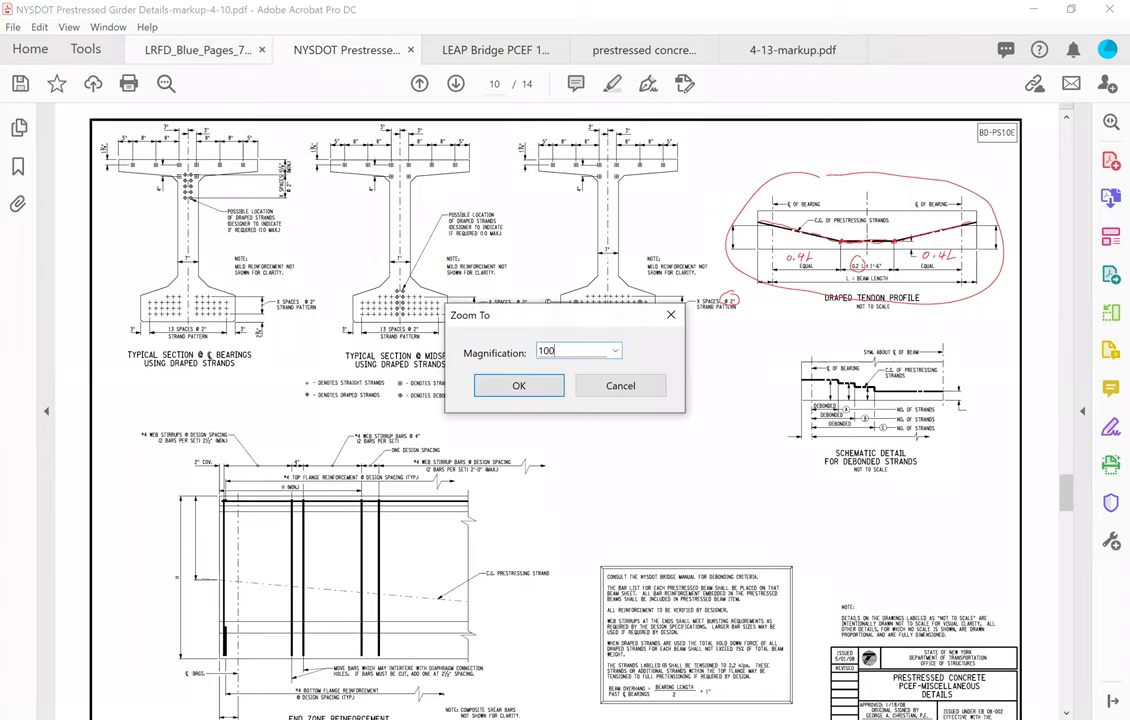
{"action": "key", "text": "Return"}
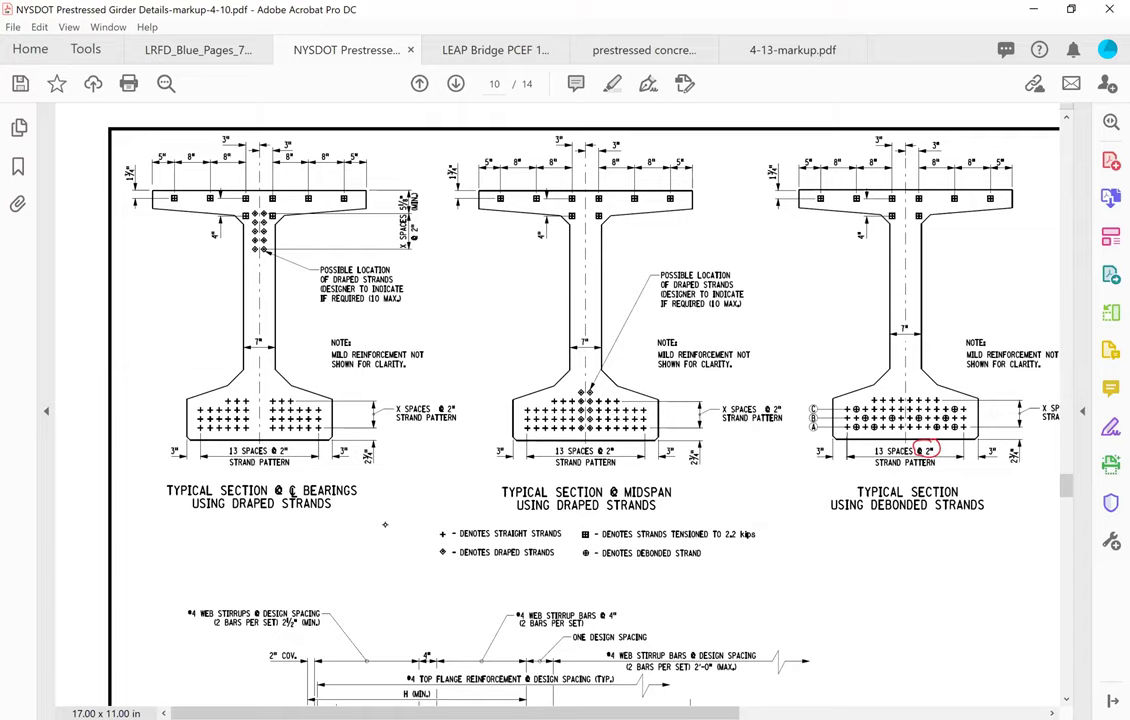
{"action": "mouse_move", "coordinate": [477, 428]}
{"action": "left_mouse_down"}
{"action": "mouse_move", "coordinate": [476, 446]}
{"action": "mouse_move", "coordinate": [492, 437]}
{"action": "left_mouse_up"}
{"action": "left_click_drag", "start_coordinate": [488, 430], "coordinate": [489, 446]}
{"action": "left_click_drag", "start_coordinate": [465, 405], "coordinate": [465, 423]}
{"action": "mouse_move", "coordinate": [476, 403]}
{"action": "left_mouse_down"}
{"action": "mouse_move", "coordinate": [481, 423]}
{"action": "mouse_move", "coordinate": [460, 400]}
{"action": "mouse_move", "coordinate": [477, 393]}
{"action": "left_mouse_up"}
{"action": "left_click_drag", "start_coordinate": [474, 385], "coordinate": [474, 401]}
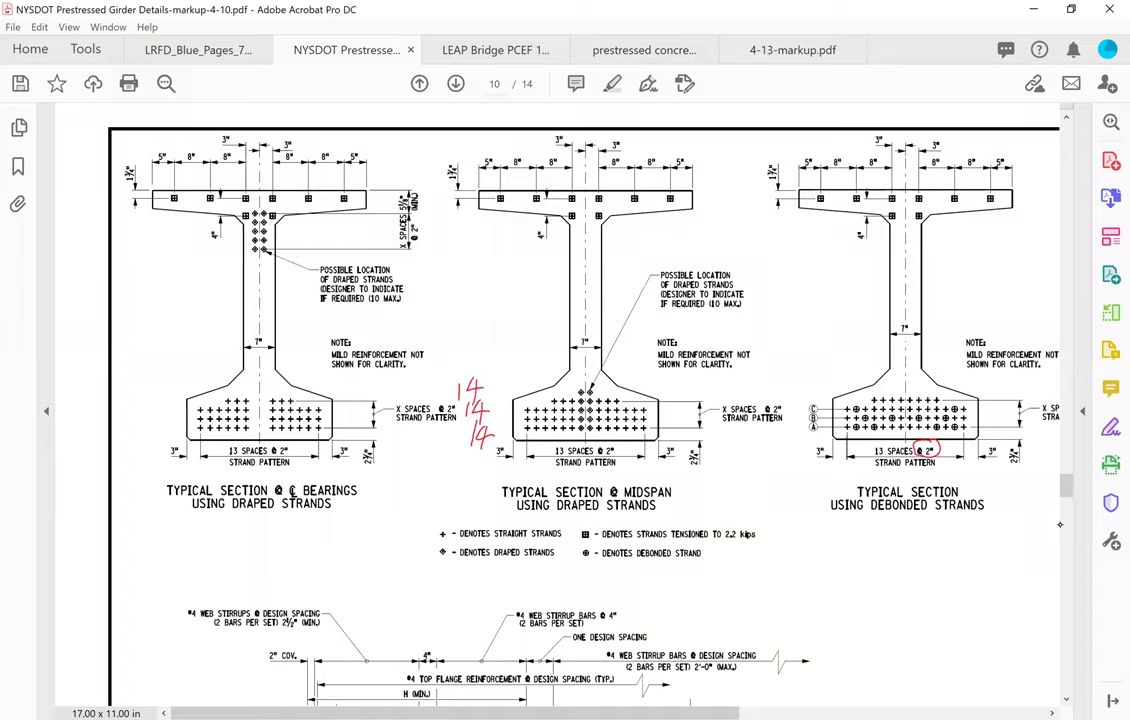
{"action": "mouse_move", "coordinate": [479, 347]}
{"action": "left_mouse_down"}
{"action": "mouse_move", "coordinate": [470, 360]}
{"action": "mouse_move", "coordinate": [478, 350]}
{"action": "left_mouse_up"}
Step: Circle the draped strand note, underlining its 10 maximum, and circle the draped strands in the bearing and midspan sections
{"action": "left_click_drag", "start_coordinate": [366, 311], "coordinate": [405, 311]}
{"action": "left_click_drag", "start_coordinate": [345, 252], "coordinate": [350, 252]}
{"action": "mouse_move", "coordinate": [262, 207]}
{"action": "left_mouse_down"}
{"action": "mouse_move", "coordinate": [248, 209]}
{"action": "mouse_move", "coordinate": [273, 235]}
{"action": "mouse_move", "coordinate": [257, 206]}
{"action": "left_mouse_up"}
{"action": "mouse_move", "coordinate": [590, 390]}
{"action": "left_mouse_down"}
{"action": "mouse_move", "coordinate": [584, 436]}
{"action": "mouse_move", "coordinate": [591, 382]}
{"action": "left_mouse_up"}
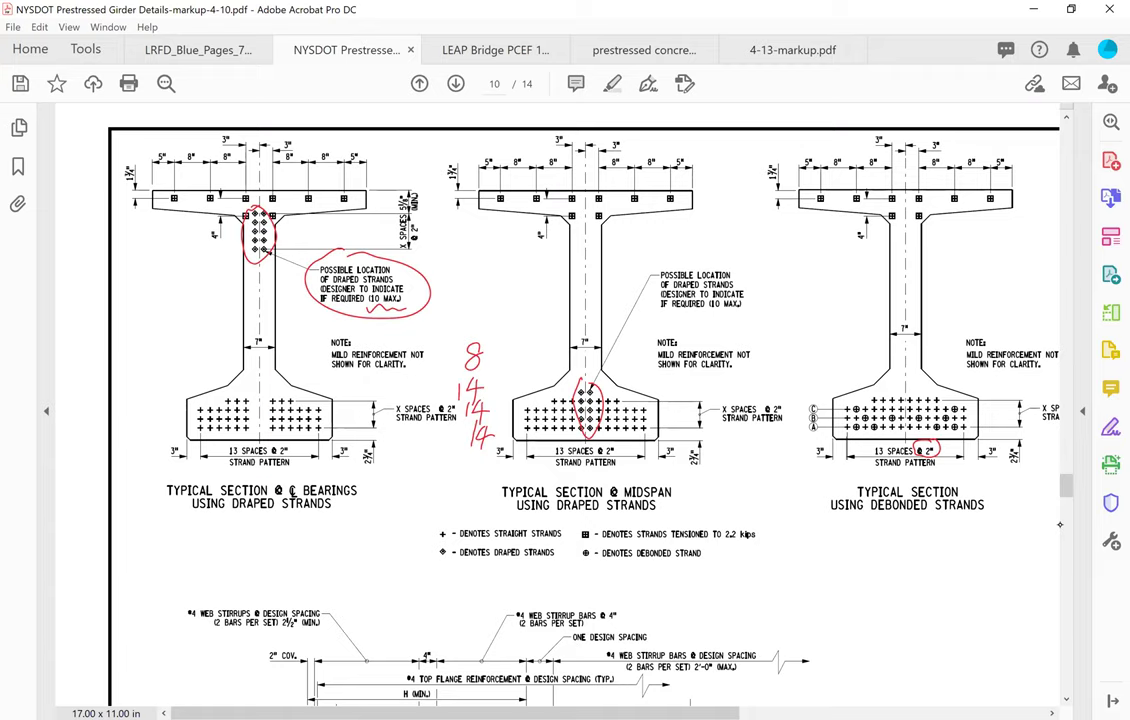
Step: Circle the bearing section's 2" strand spacings and 2¾" bottom offset, and write 2.75" beside the offset
{"action": "left_click_drag", "start_coordinate": [412, 392], "coordinate": [396, 396]}
{"action": "mouse_move", "coordinate": [298, 446]}
{"action": "left_mouse_down"}
{"action": "mouse_move", "coordinate": [258, 447]}
{"action": "mouse_move", "coordinate": [296, 449]}
{"action": "left_mouse_up"}
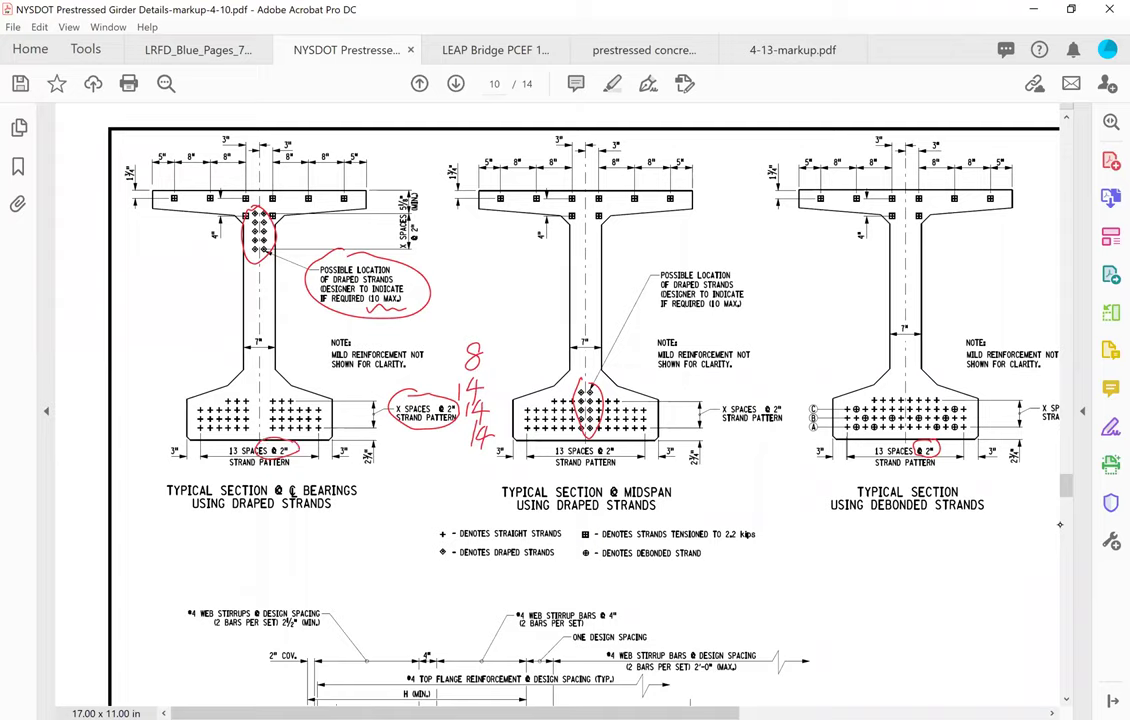
{"action": "left_click_drag", "start_coordinate": [370, 436], "coordinate": [372, 438]}
{"action": "mouse_move", "coordinate": [394, 461]}
{"action": "left_mouse_down"}
{"action": "mouse_move", "coordinate": [416, 478]}
{"action": "mouse_move", "coordinate": [439, 448]}
{"action": "left_mouse_up"}
{"action": "left_click", "coordinate": [409, 474]}
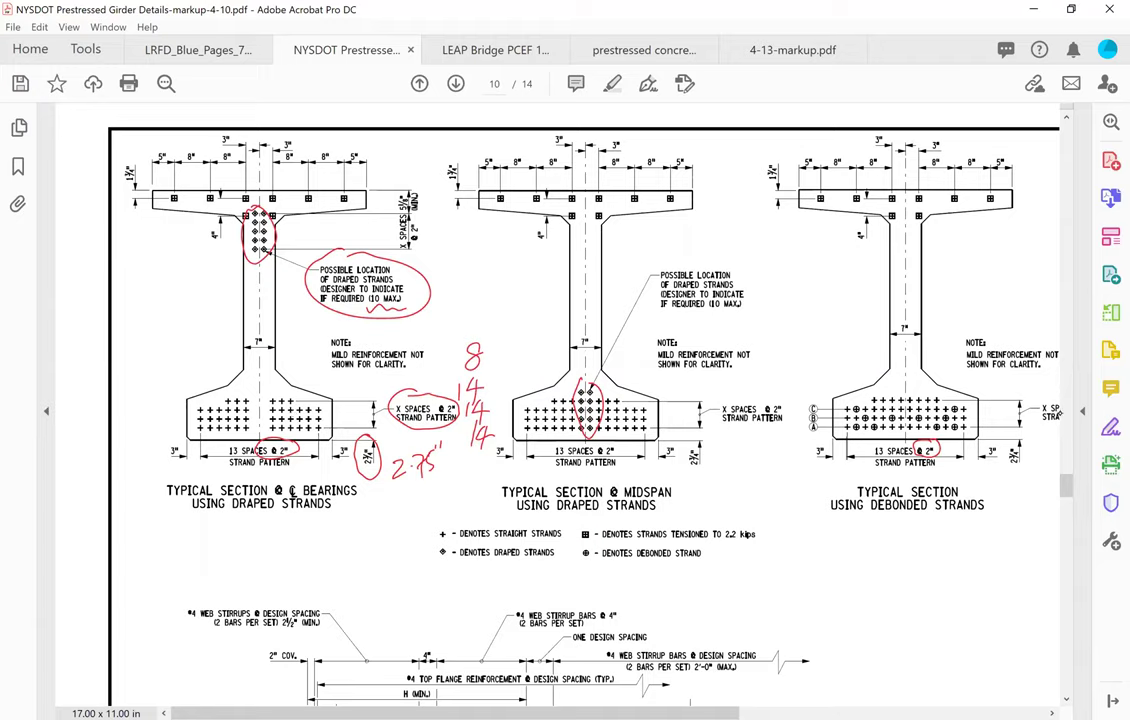
Step: Mark up the draped strands' minimum top offset and vertical spacing beside the bearing section's top flange
{"action": "mouse_move", "coordinate": [412, 181]}
{"action": "left_mouse_down"}
{"action": "mouse_move", "coordinate": [404, 206]}
{"action": "mouse_move", "coordinate": [421, 204]}
{"action": "mouse_move", "coordinate": [416, 181]}
{"action": "left_mouse_up"}
{"action": "left_click_drag", "start_coordinate": [424, 189], "coordinate": [437, 186]}
{"action": "mouse_move", "coordinate": [420, 224]}
{"action": "left_mouse_down"}
{"action": "mouse_move", "coordinate": [408, 234]}
{"action": "mouse_move", "coordinate": [422, 226]}
{"action": "left_mouse_up"}
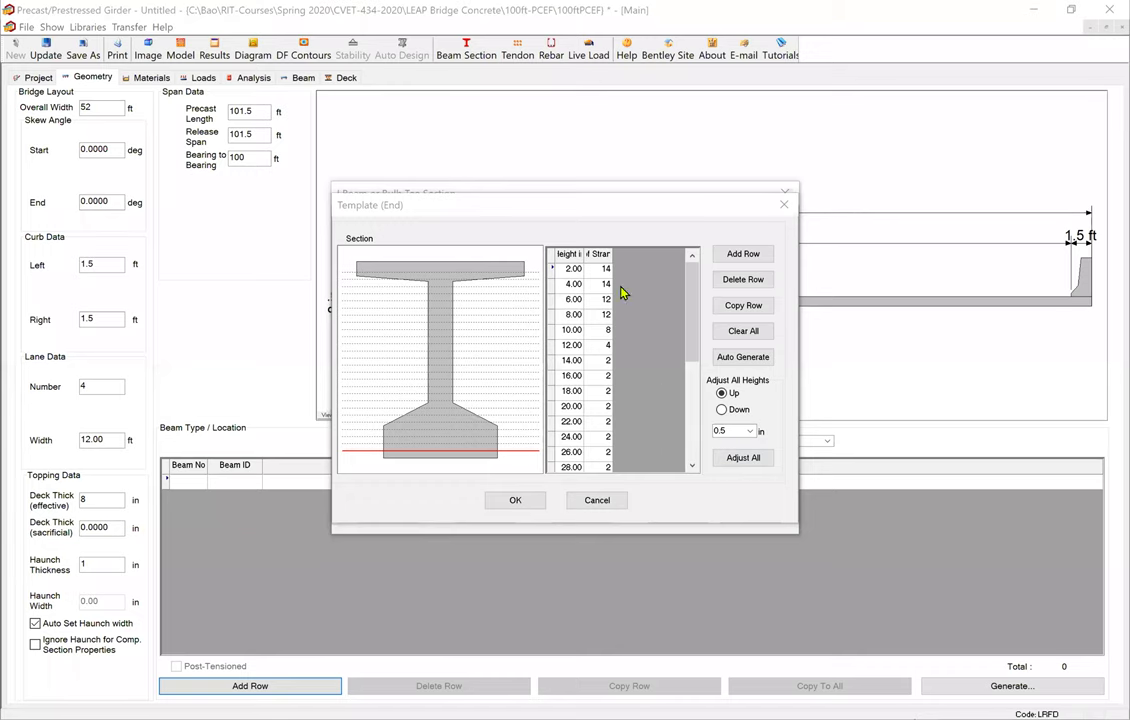
Step: Return to the end strand template and check the number of strands in its lowest four rows
{"action": "left_click", "coordinate": [605, 284]}
{"action": "type", "text": "14"}
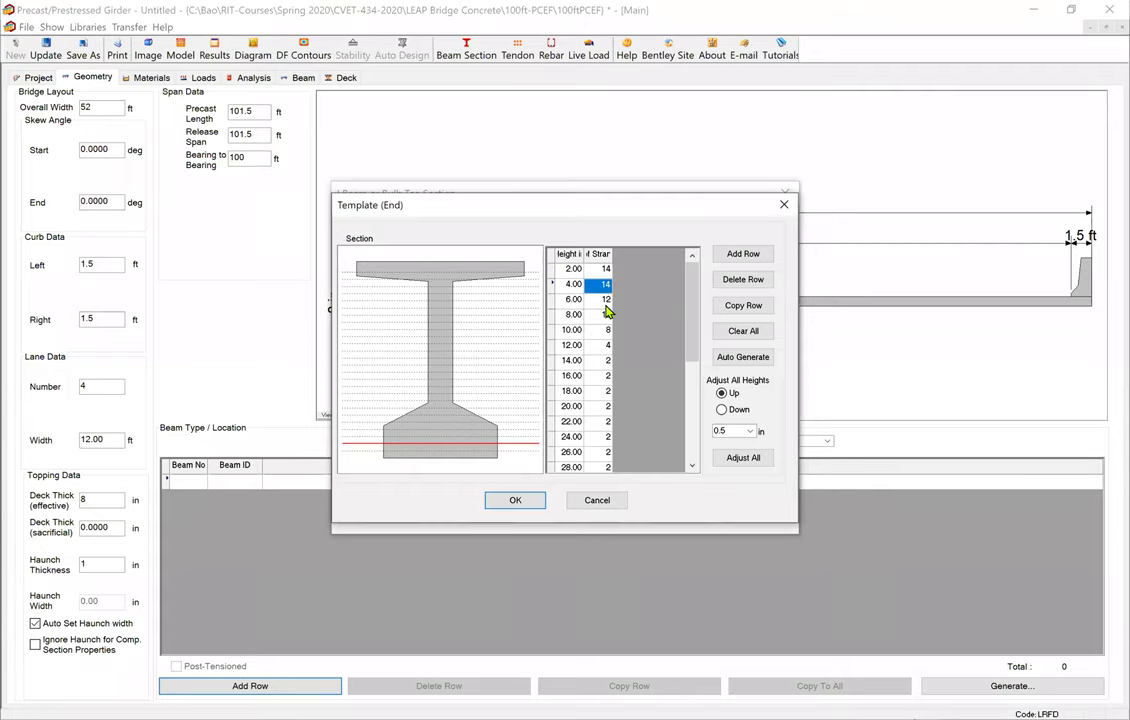
{"action": "left_click", "coordinate": [591, 271]}
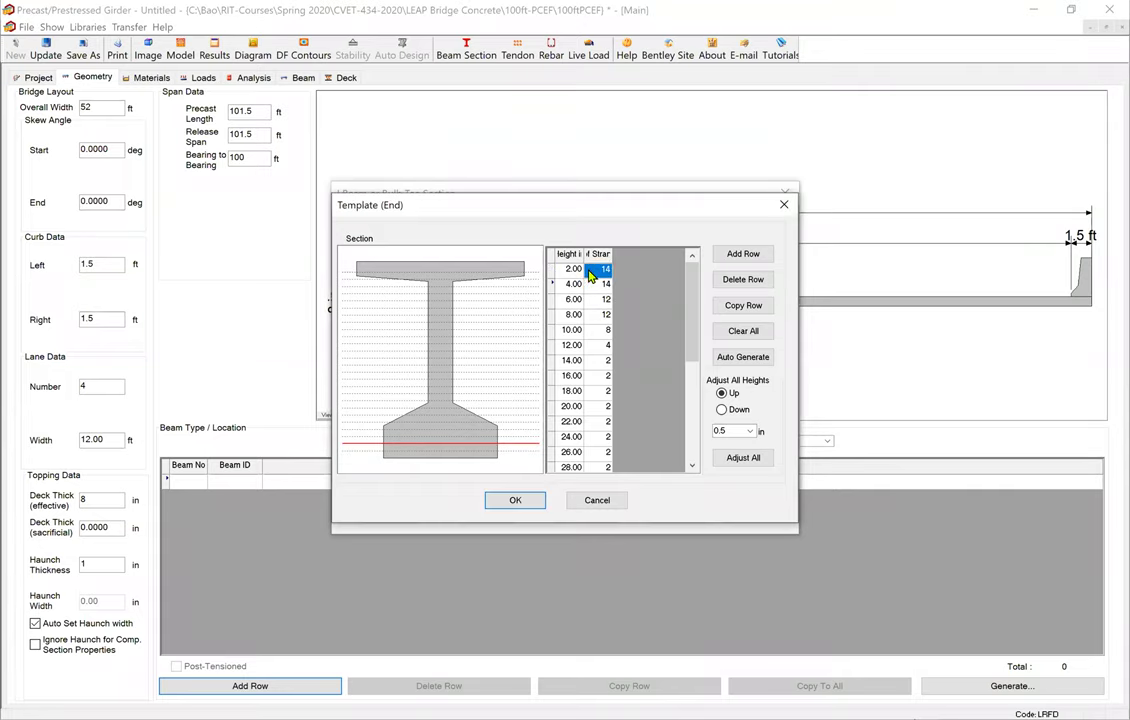
{"action": "left_click", "coordinate": [600, 284]}
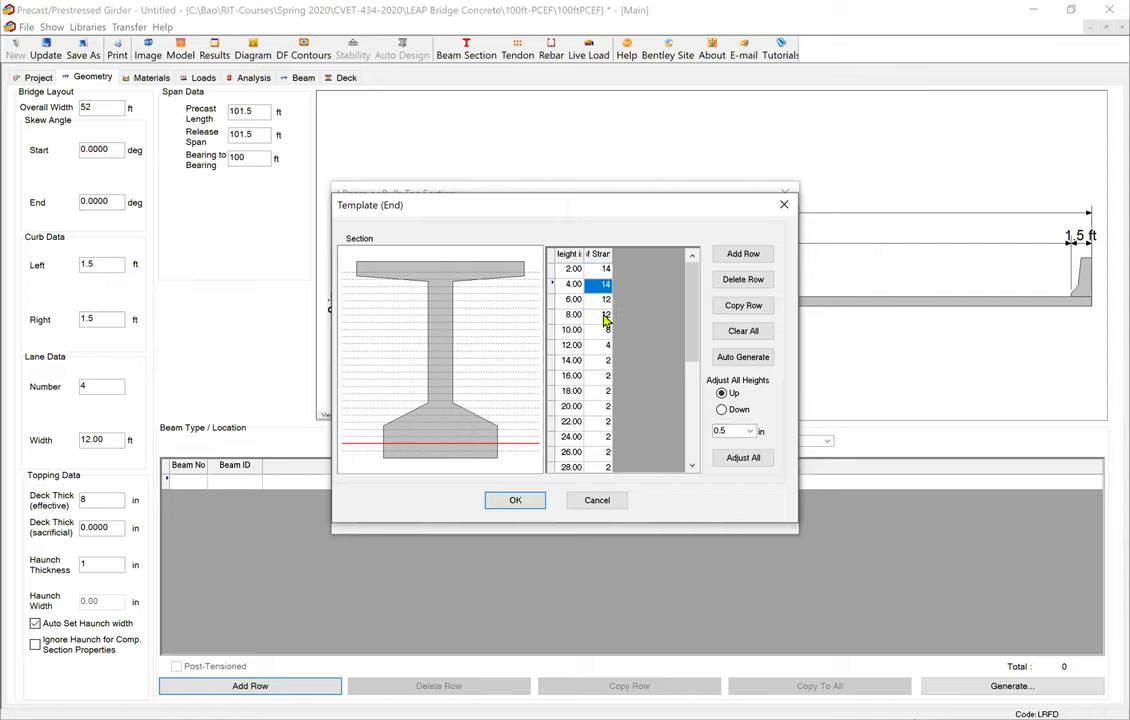
{"action": "key", "text": "Down"}
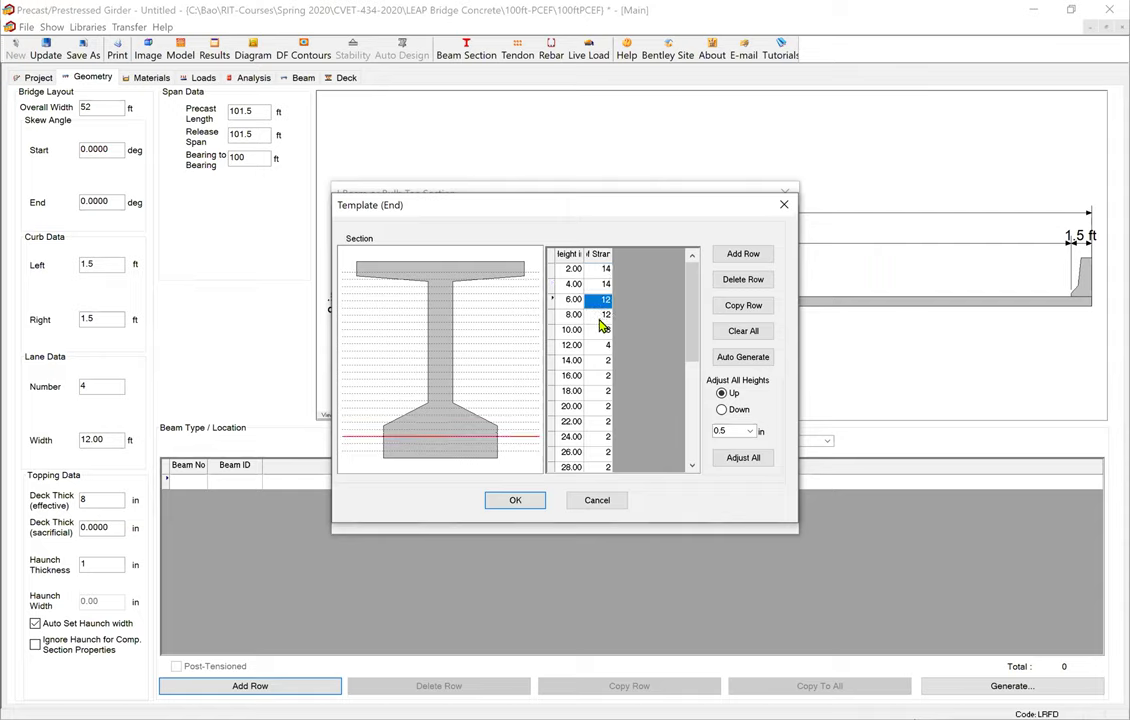
{"action": "key", "text": "Down"}
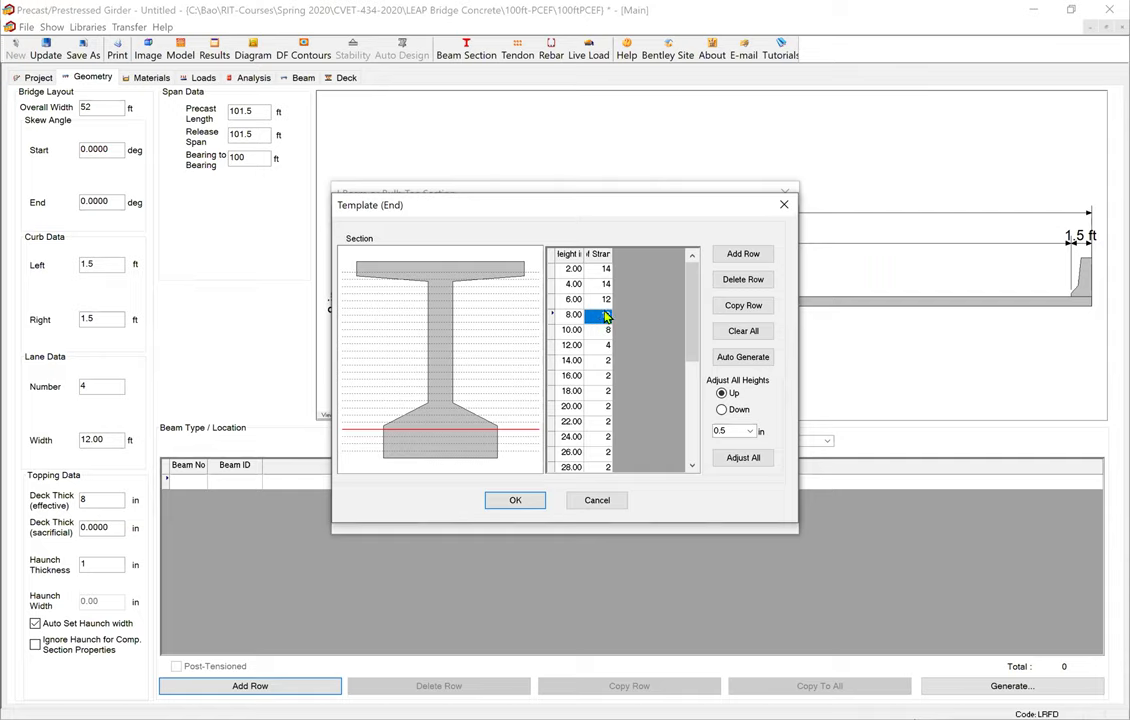
{"action": "left_click", "coordinate": [597, 271]}
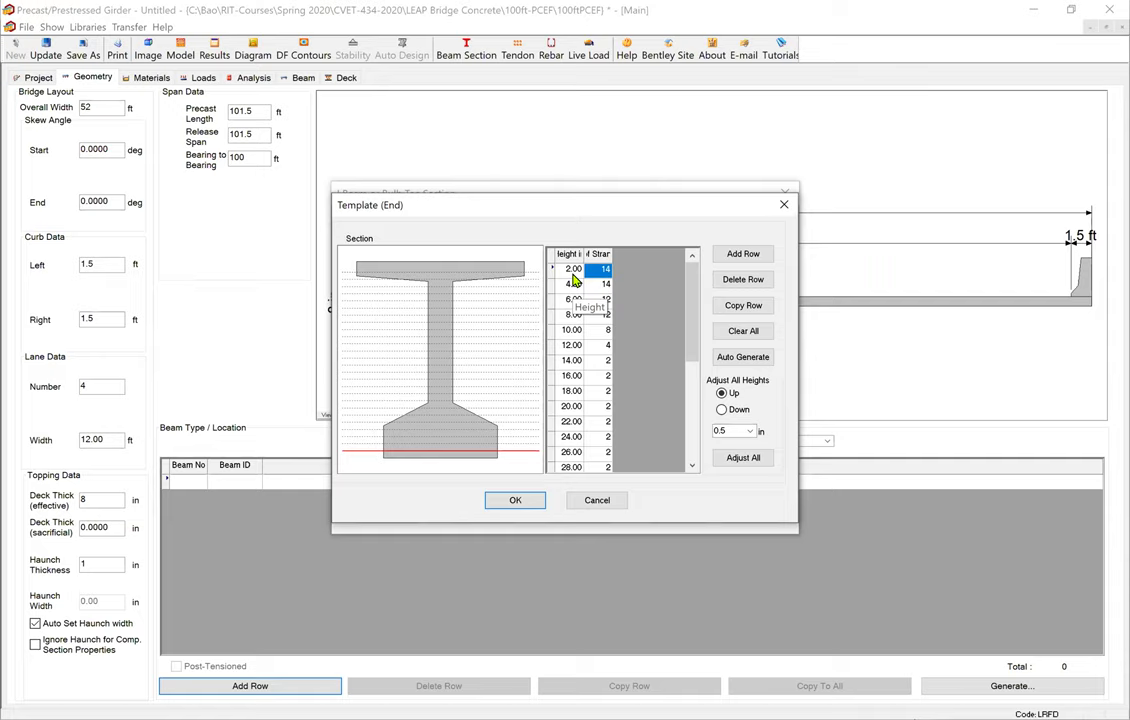
Step: Shift all strand row heights in the end template up by 0.75 in
{"action": "left_click", "coordinate": [733, 429]}
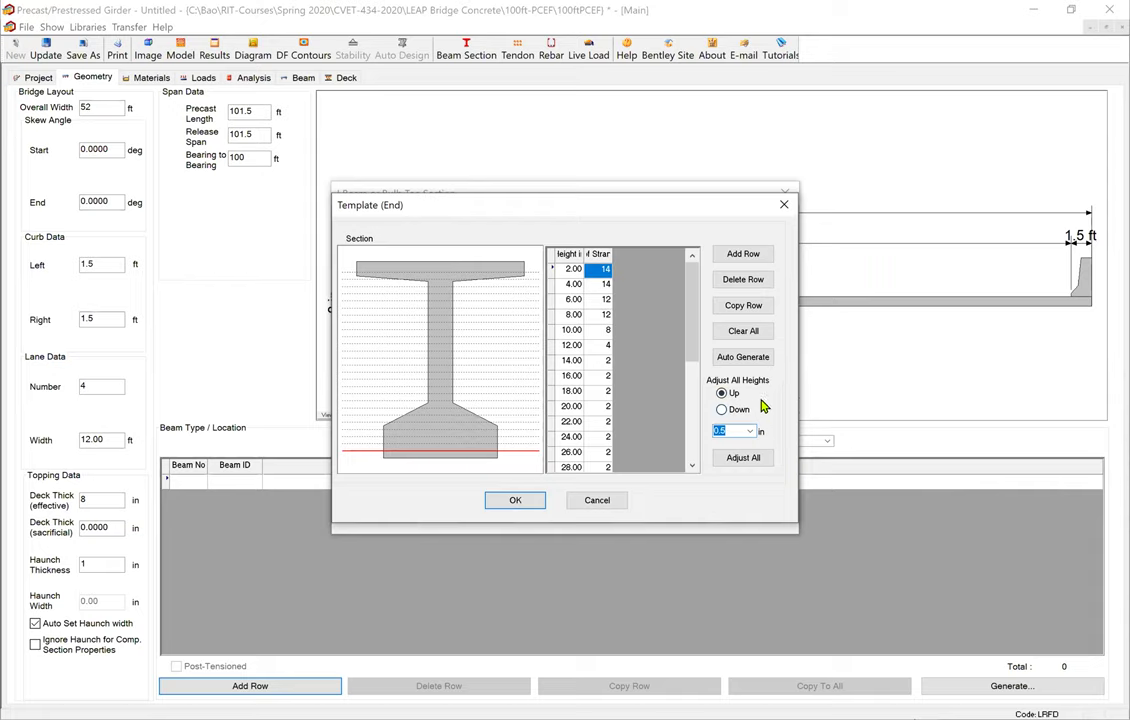
{"action": "type", "text": "0.75"}
{"action": "left_click", "coordinate": [743, 457]}
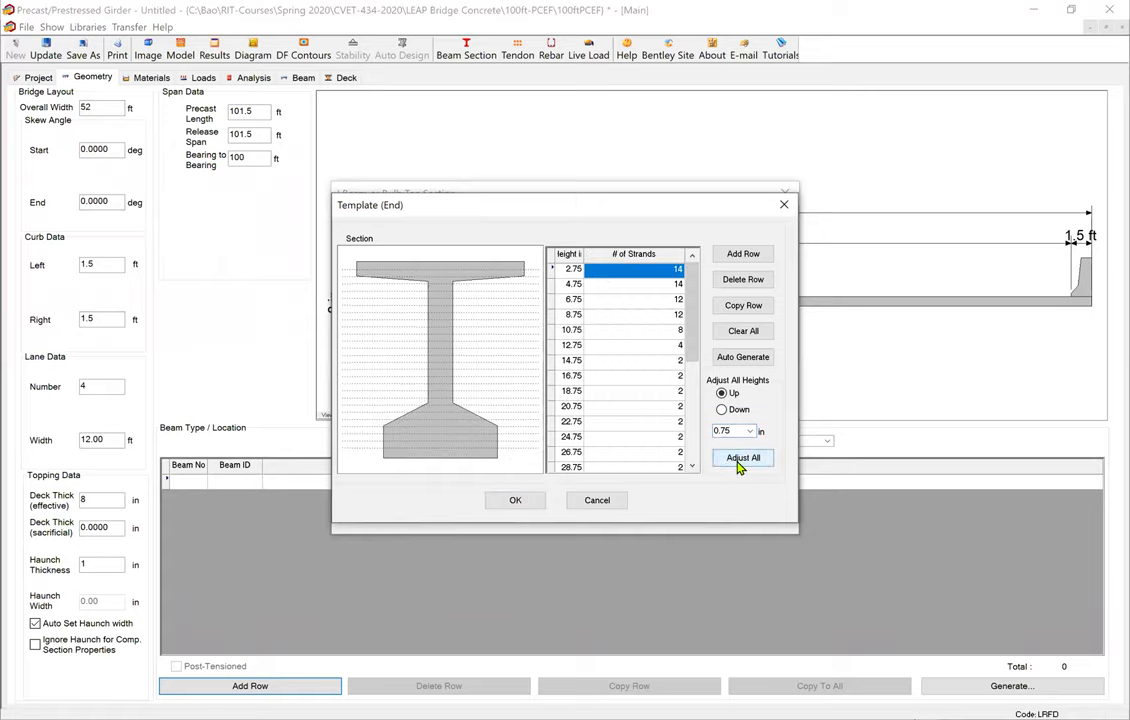
Step: Set the end template's strand counts to 14 at the 6.75 in row and 8 at the 8.75 in row
{"action": "left_click", "coordinate": [571, 272]}
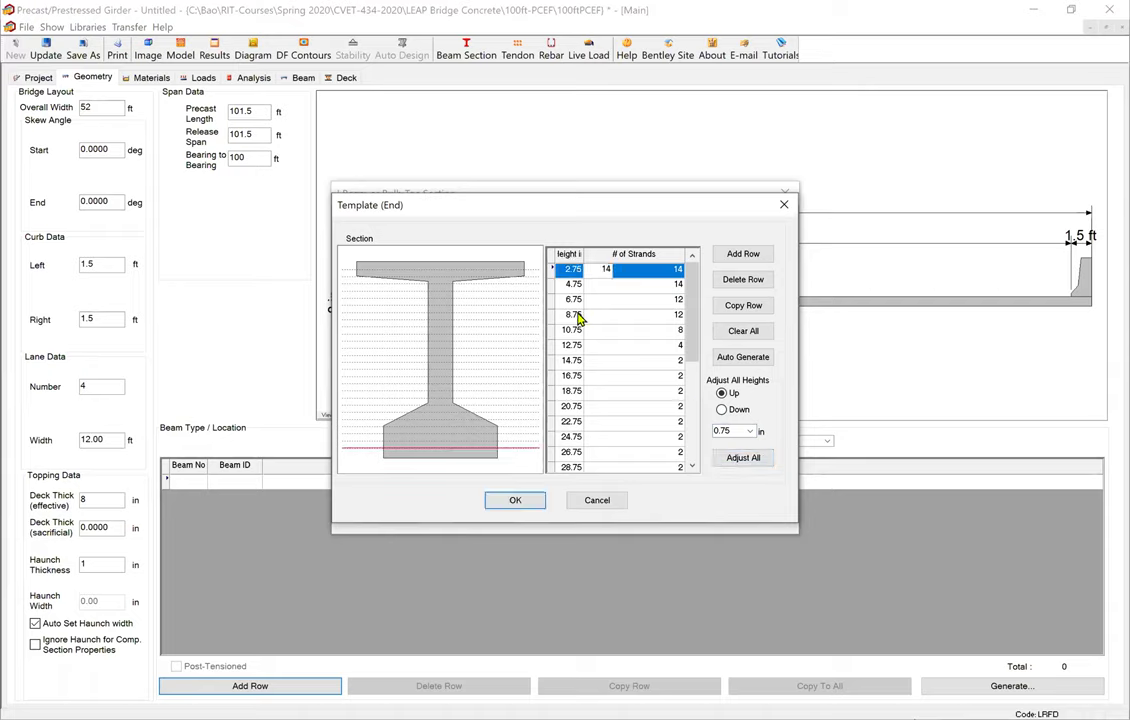
{"action": "left_click", "coordinate": [575, 285]}
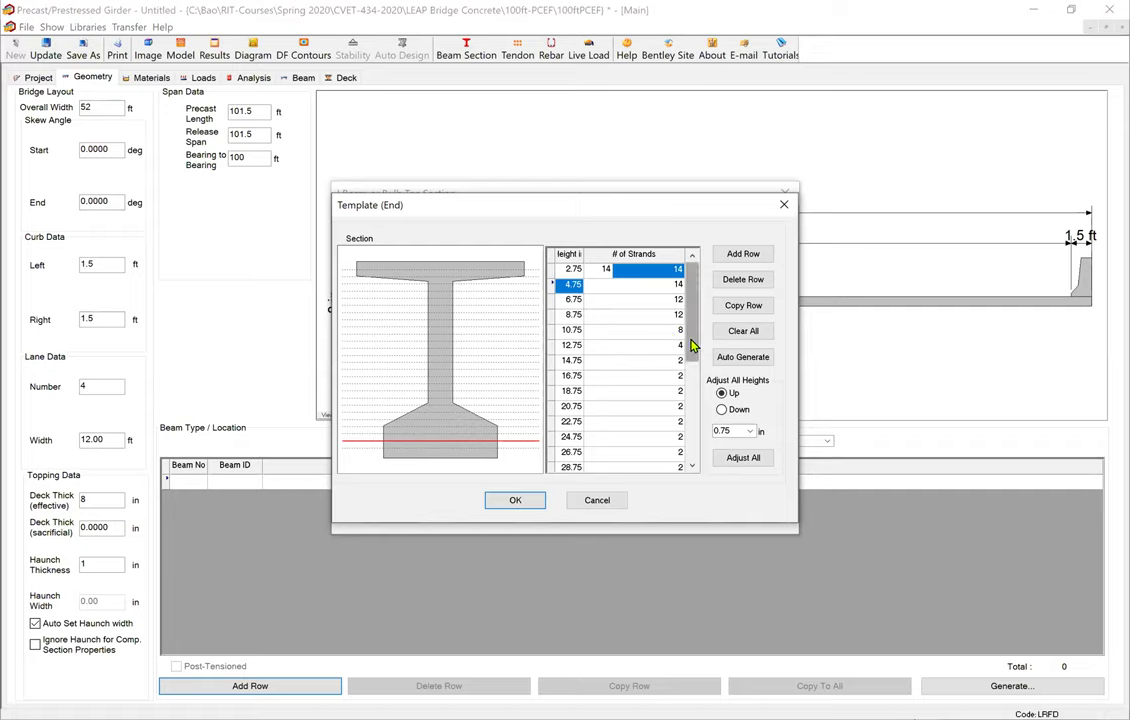
{"action": "left_click_drag", "start_coordinate": [695, 345], "coordinate": [698, 423]}
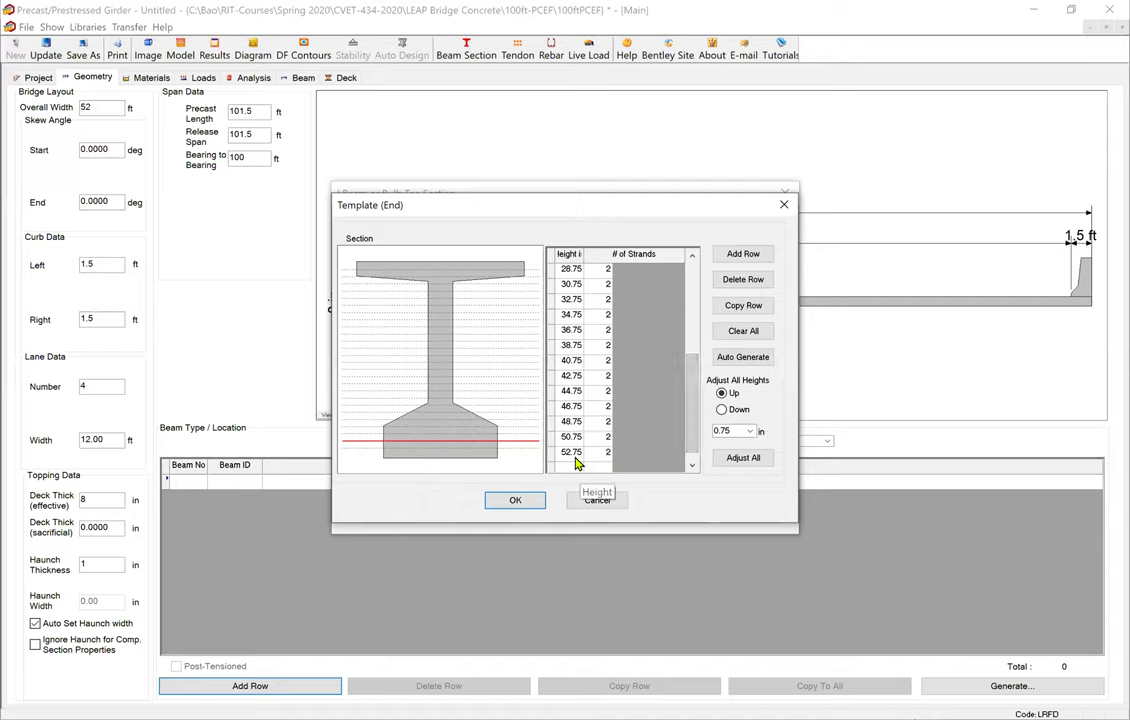
{"action": "left_click_drag", "start_coordinate": [698, 400], "coordinate": [701, 293]}
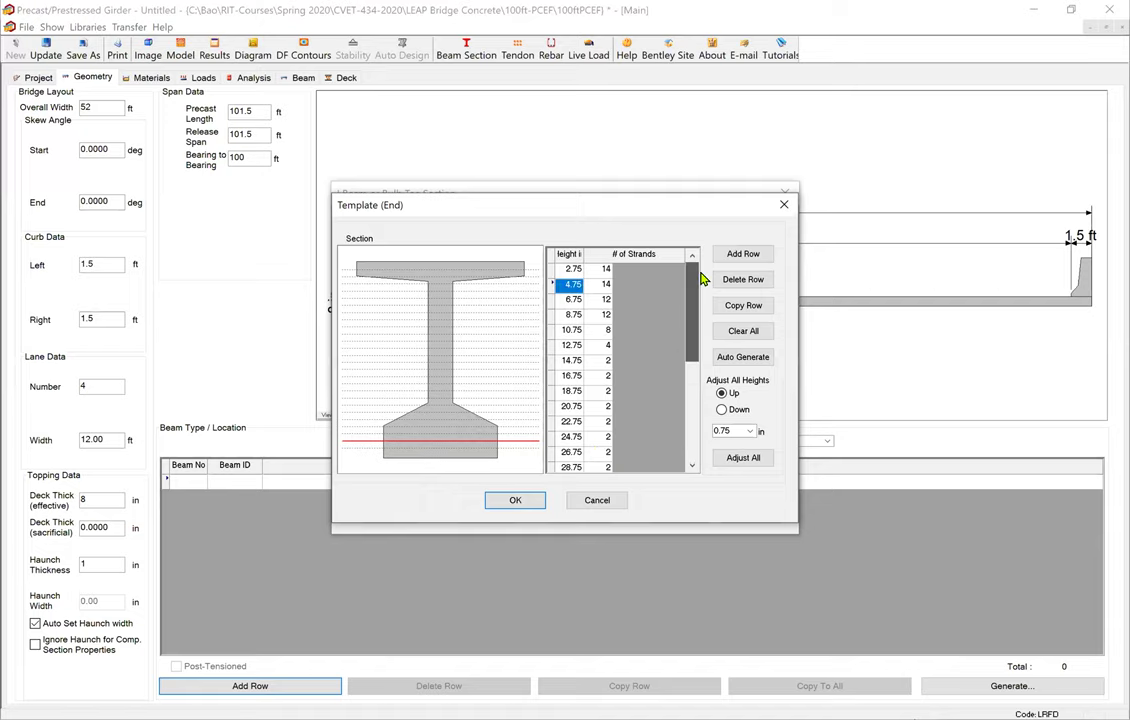
{"action": "left_click", "coordinate": [605, 300]}
{"action": "type", "text": "14"}
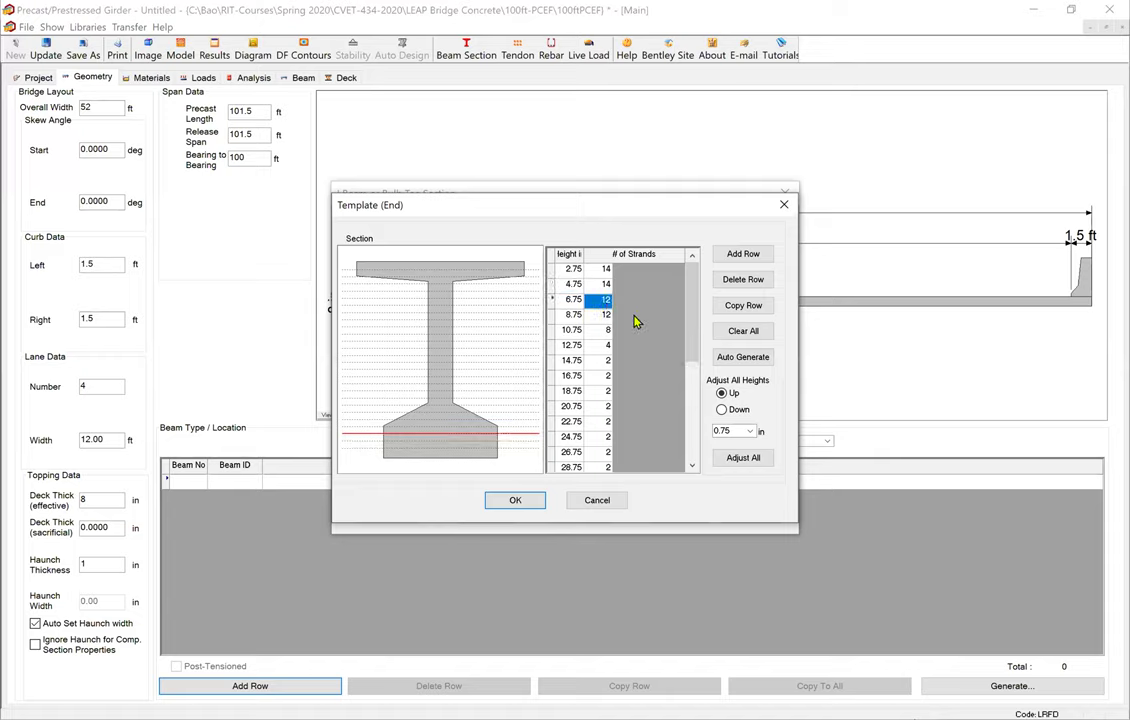
{"action": "left_click", "coordinate": [598, 316]}
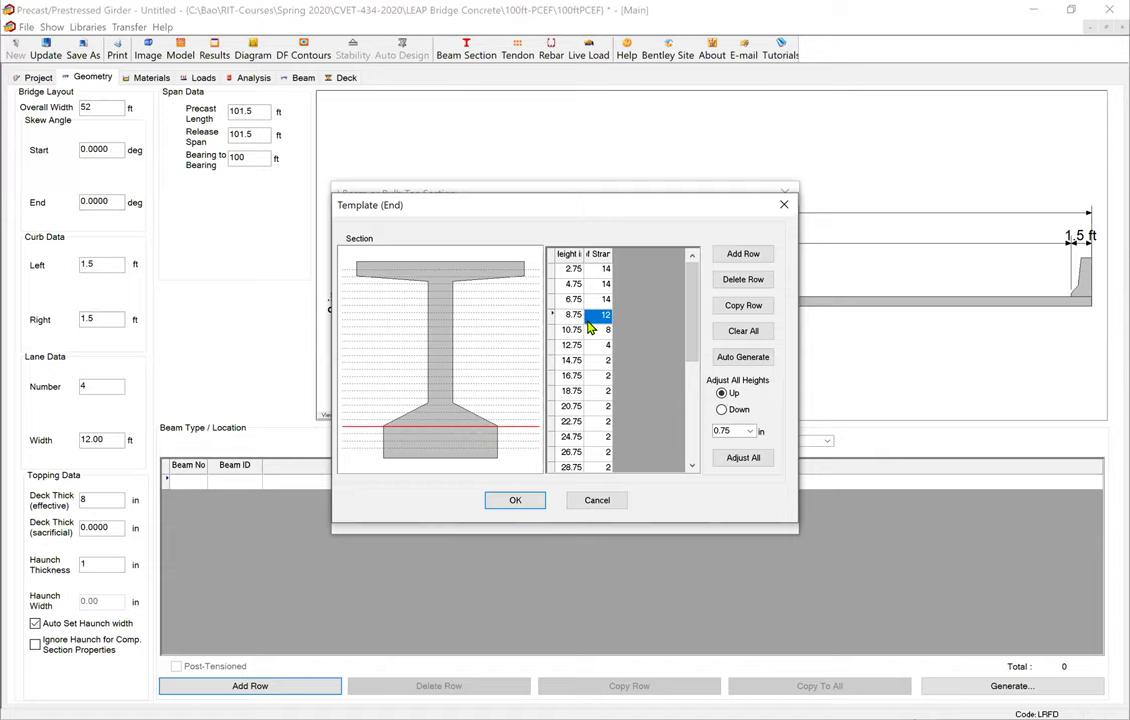
{"action": "type", "text": "8"}
Step: Delete the two highest strand rows, at 52.75 in and 50.75 in, from the end template
{"action": "left_click_drag", "start_coordinate": [690, 336], "coordinate": [677, 451]}
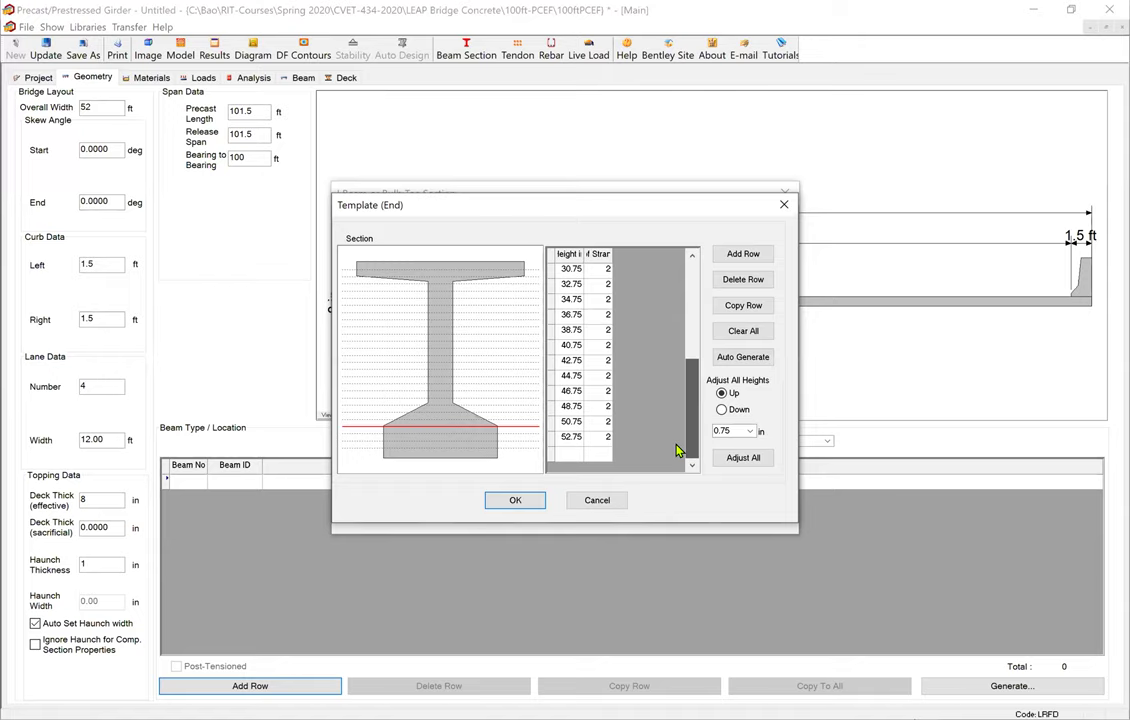
{"action": "left_click", "coordinate": [566, 438]}
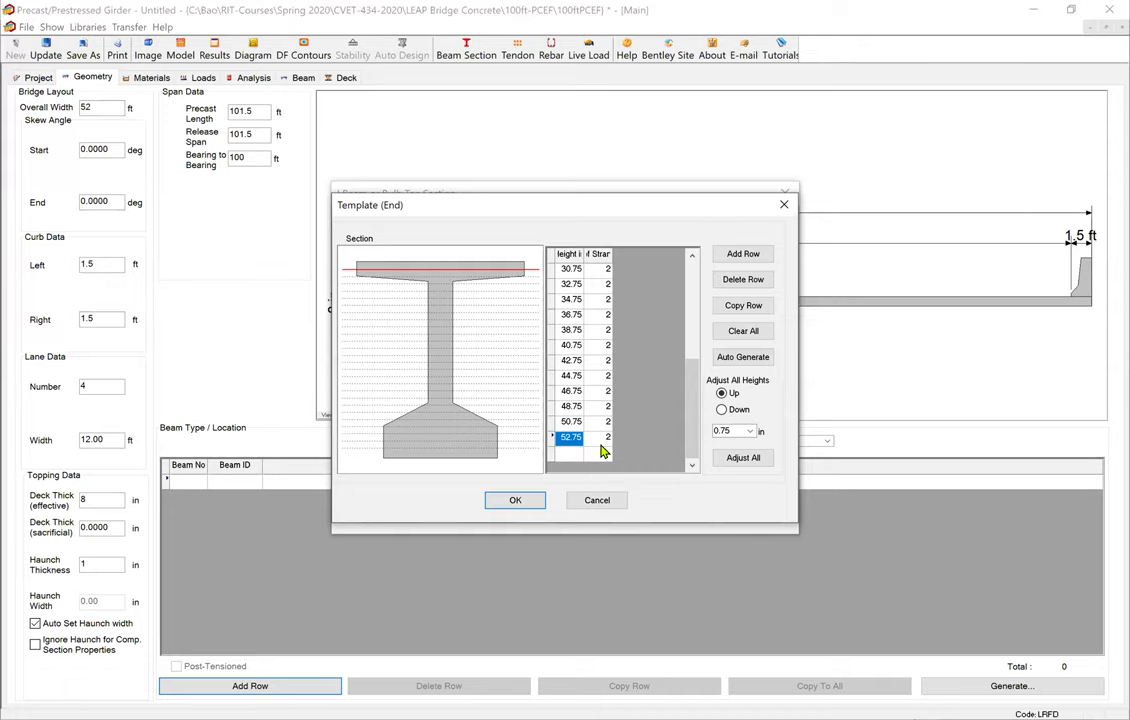
{"action": "left_click", "coordinate": [746, 289]}
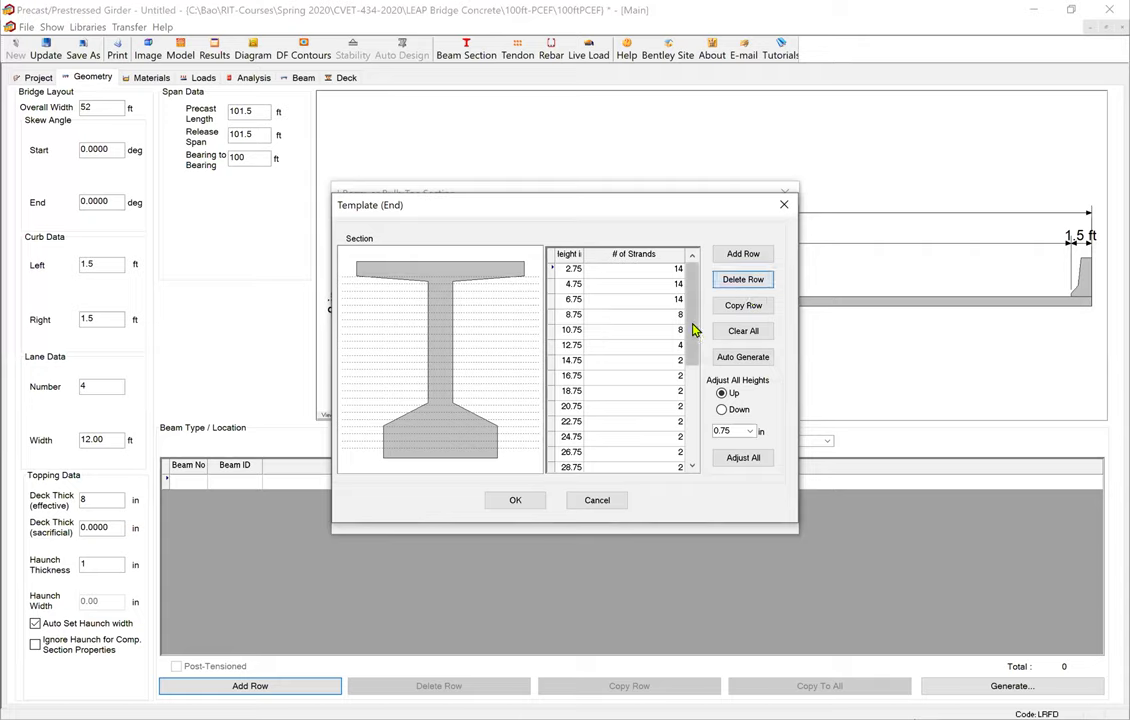
{"action": "left_click_drag", "start_coordinate": [687, 361], "coordinate": [663, 466]}
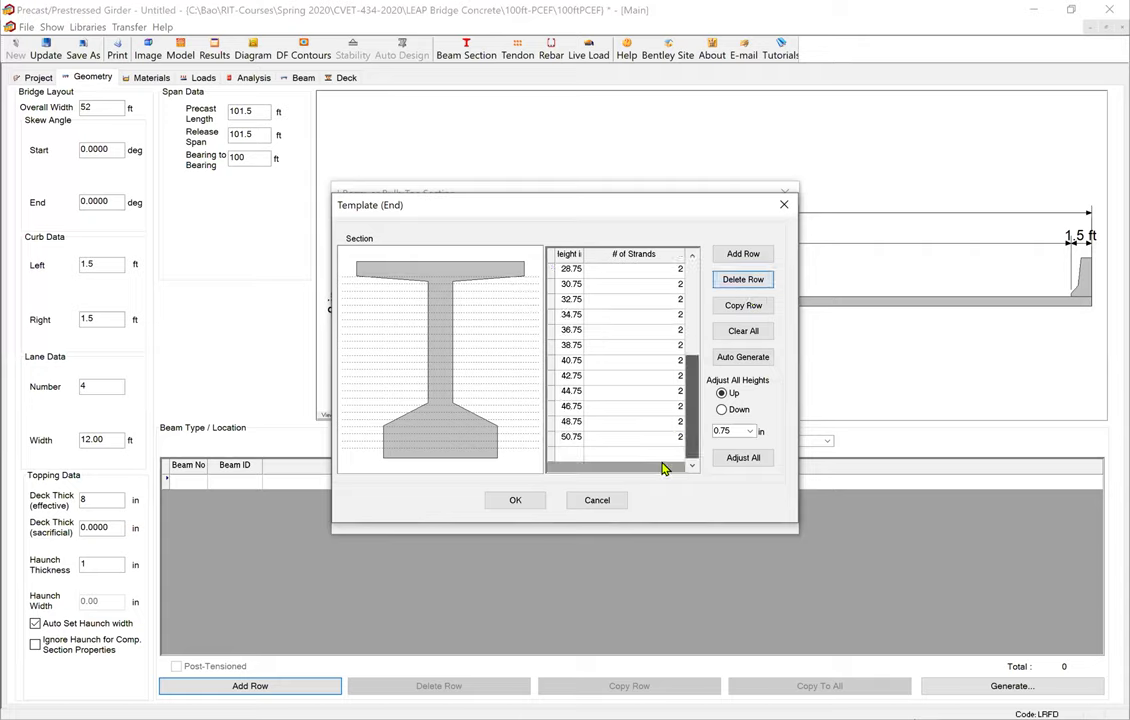
{"action": "left_click", "coordinate": [555, 440]}
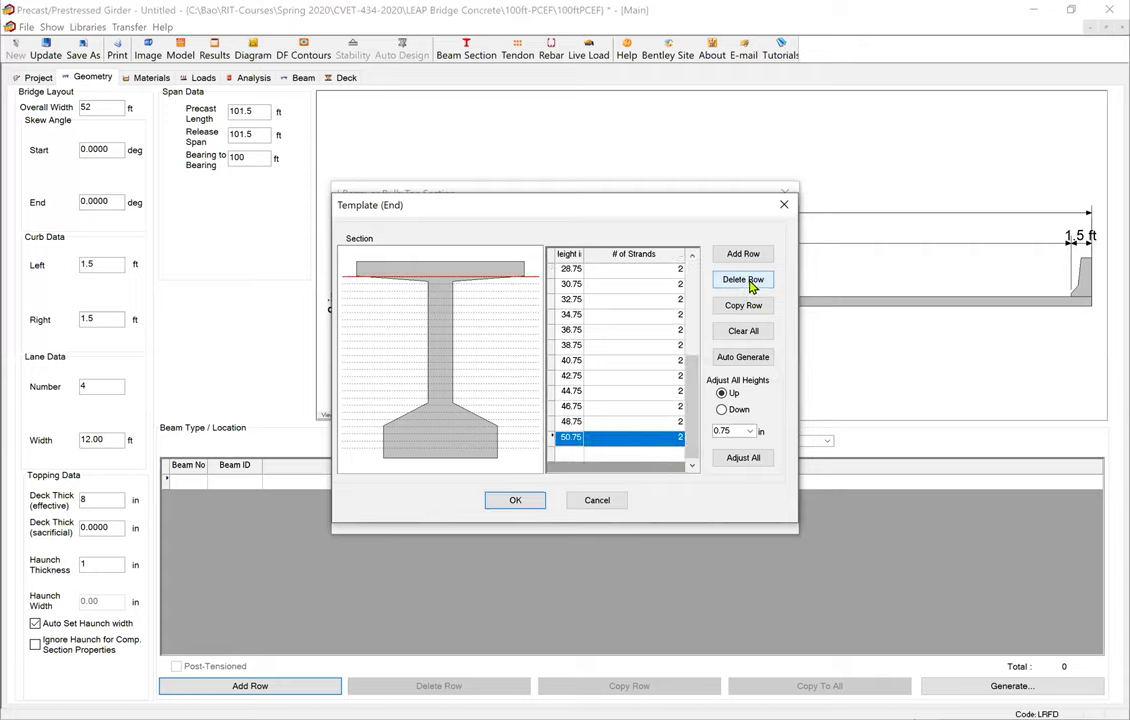
{"action": "left_click", "coordinate": [750, 286]}
{"action": "left_click_drag", "start_coordinate": [686, 383], "coordinate": [681, 454]}
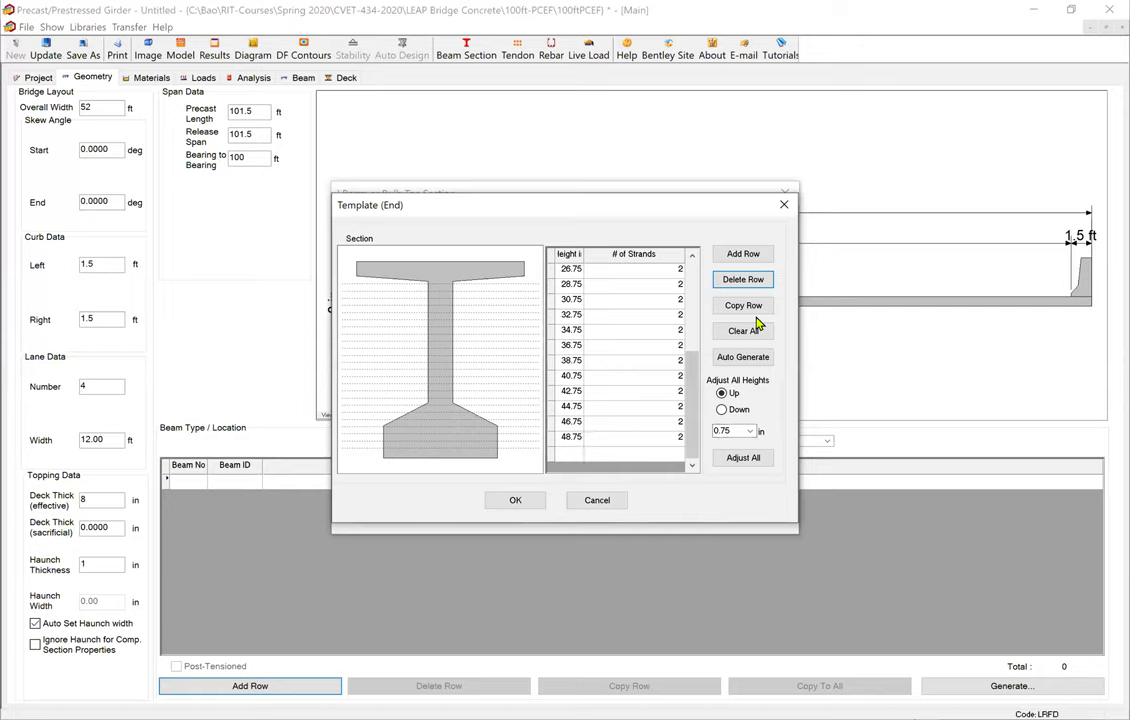
Step: Try to delete the block of strand rows from 10.75 in to 28.75 in from the end template
{"action": "left_click", "coordinate": [515, 501]}
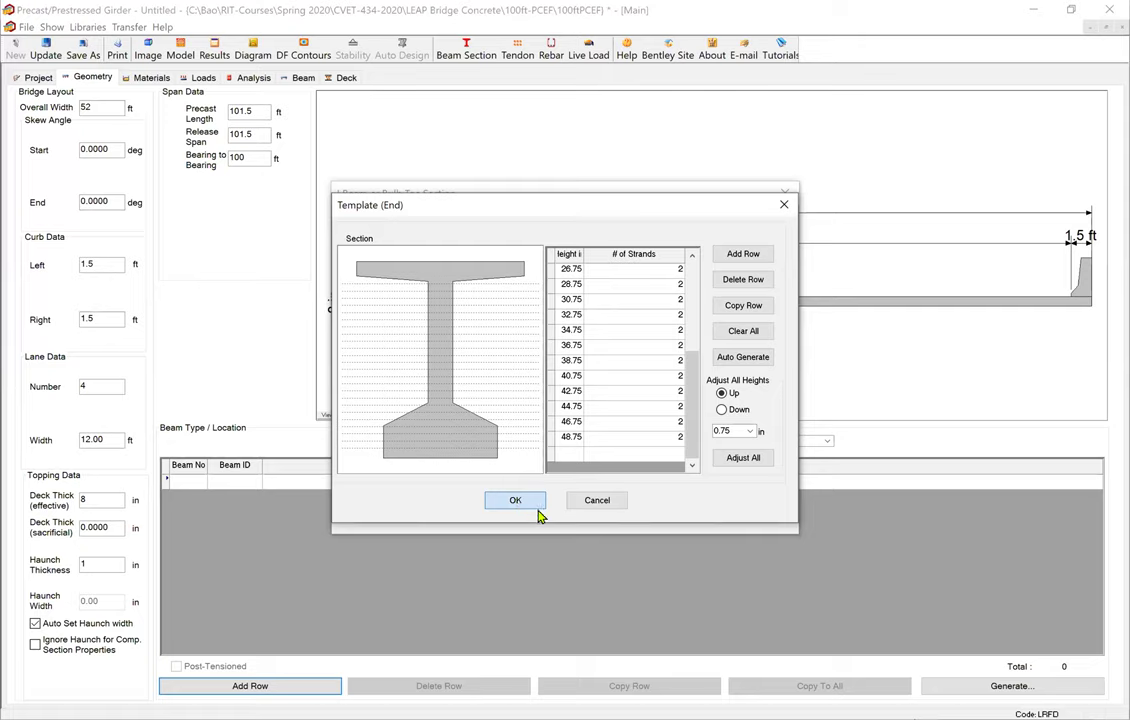
{"action": "left_click_drag", "start_coordinate": [698, 404], "coordinate": [694, 307]}
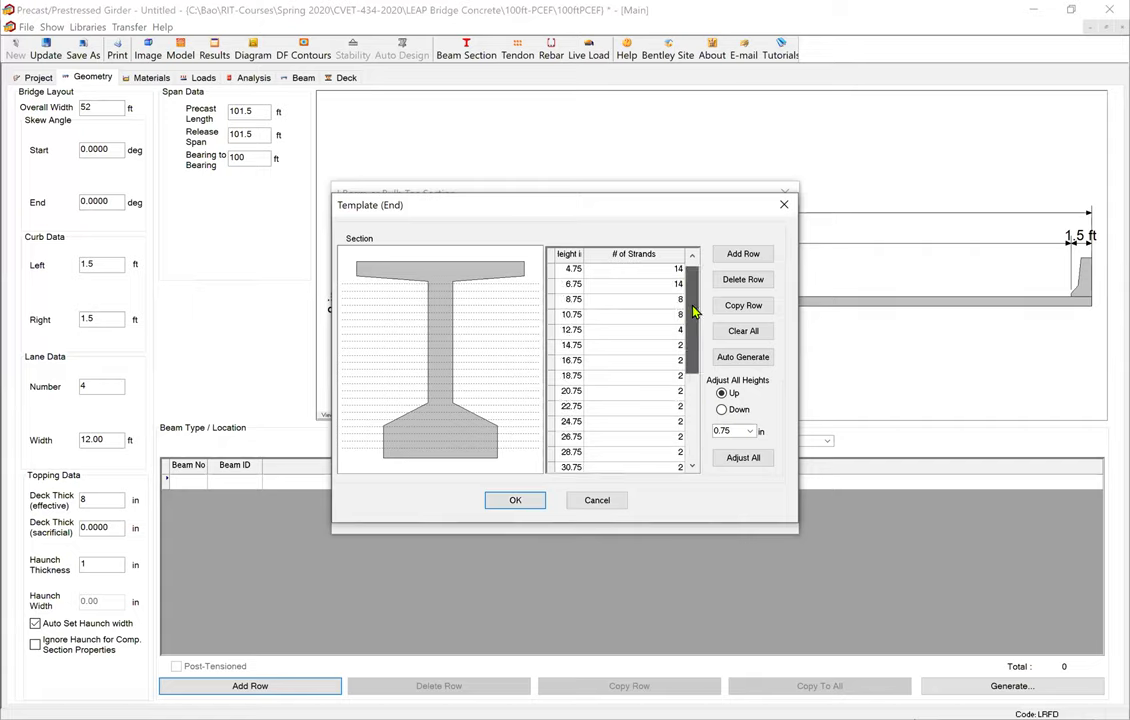
{"action": "left_click", "coordinate": [579, 318]}
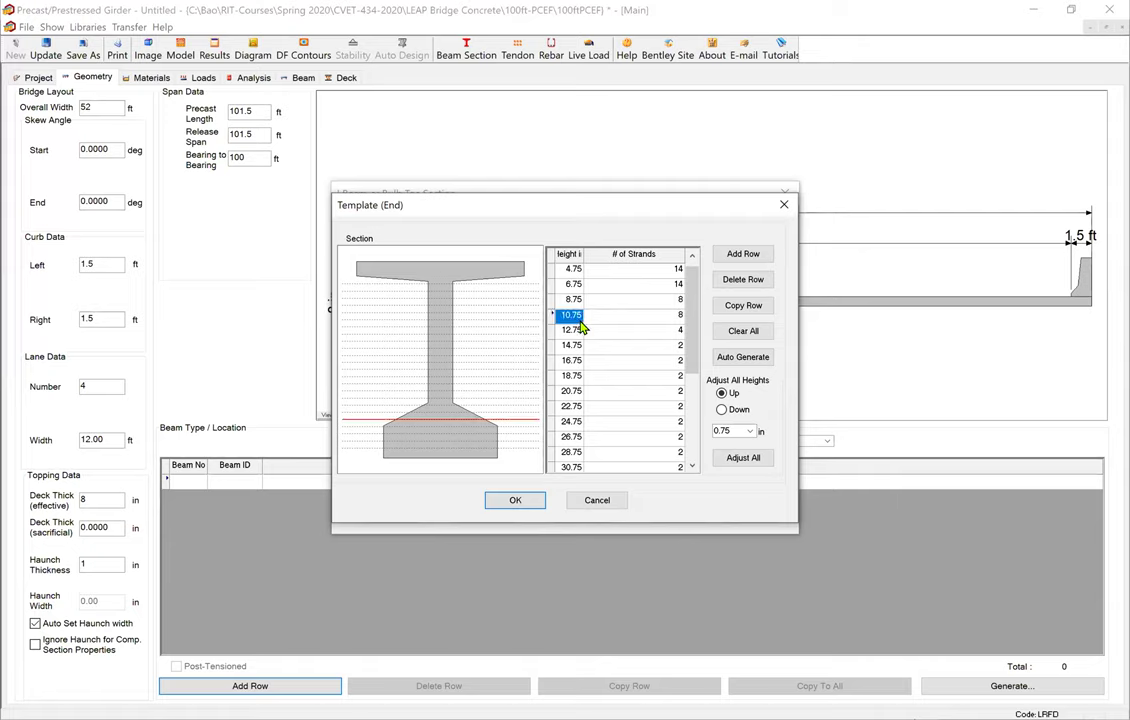
{"action": "left_click", "coordinate": [576, 461], "text": "shift"}
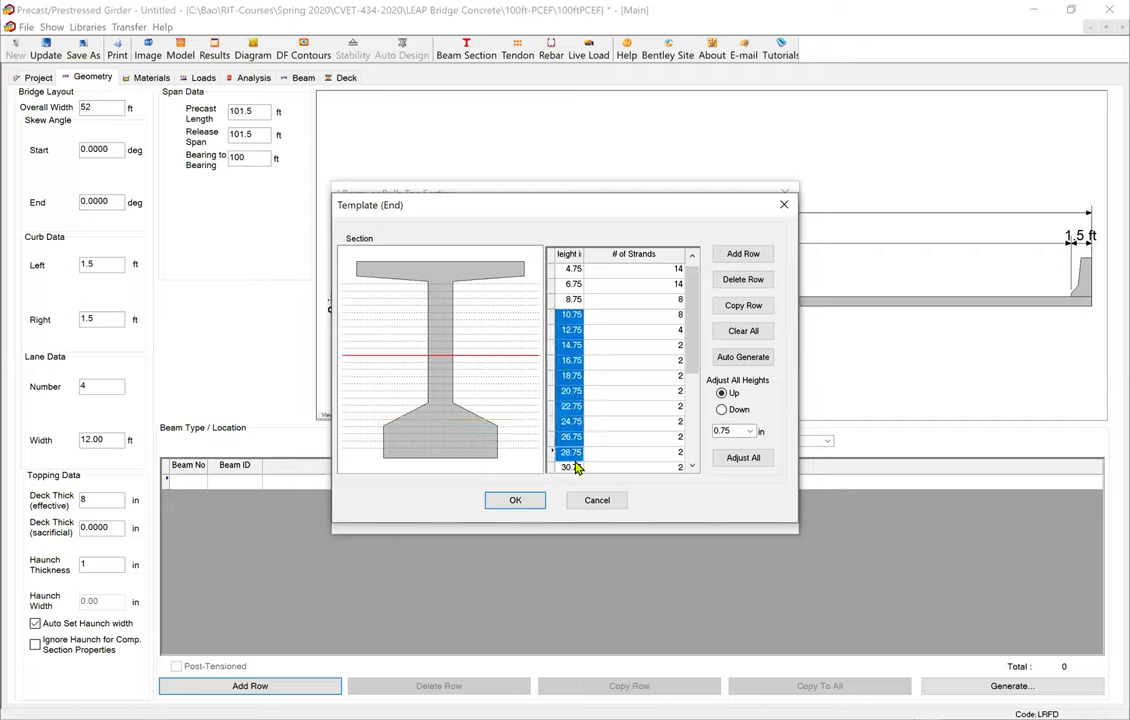
{"action": "left_click", "coordinate": [748, 281]}
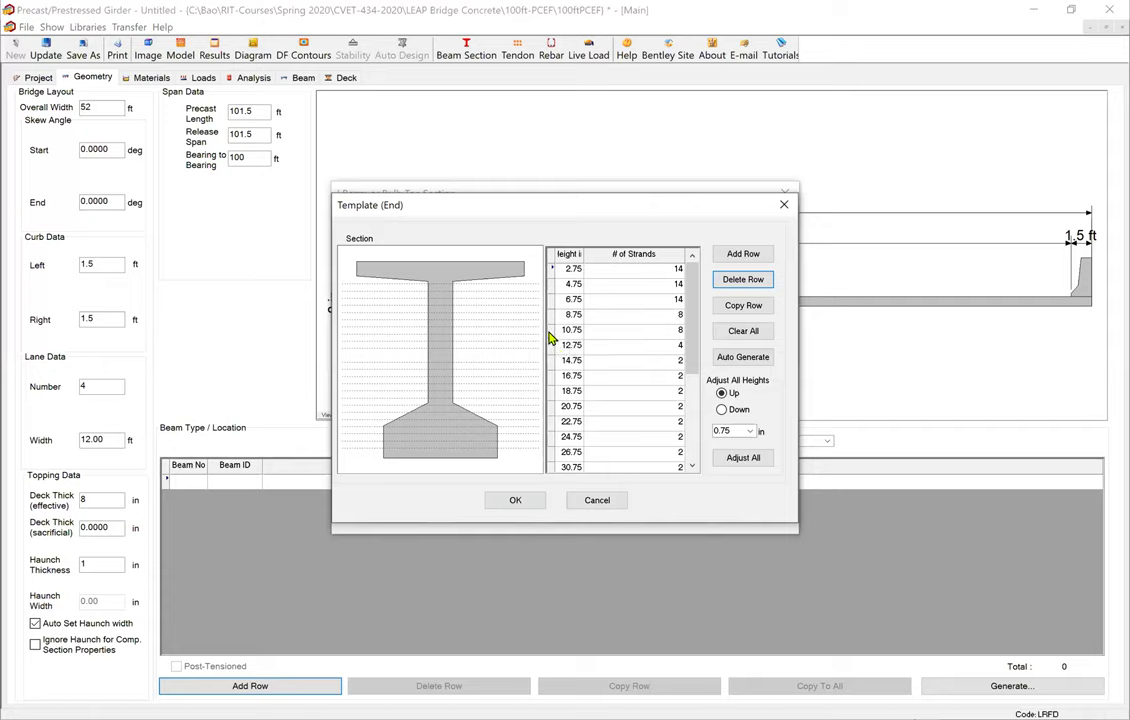
Step: Try to delete the strand rows from 10.75 in to 36.75 in together, selecting them as whole rows
{"action": "left_click", "coordinate": [555, 333]}
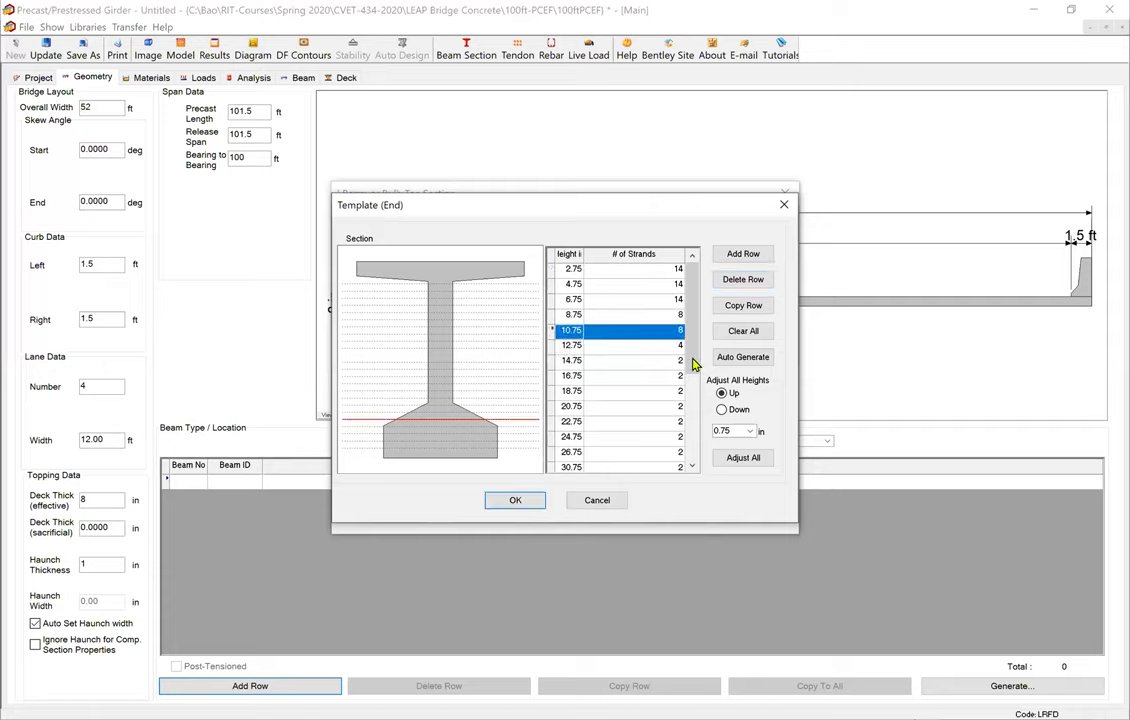
{"action": "left_click", "coordinate": [692, 376]}
{"action": "left_click_drag", "start_coordinate": [692, 376], "coordinate": [692, 391]}
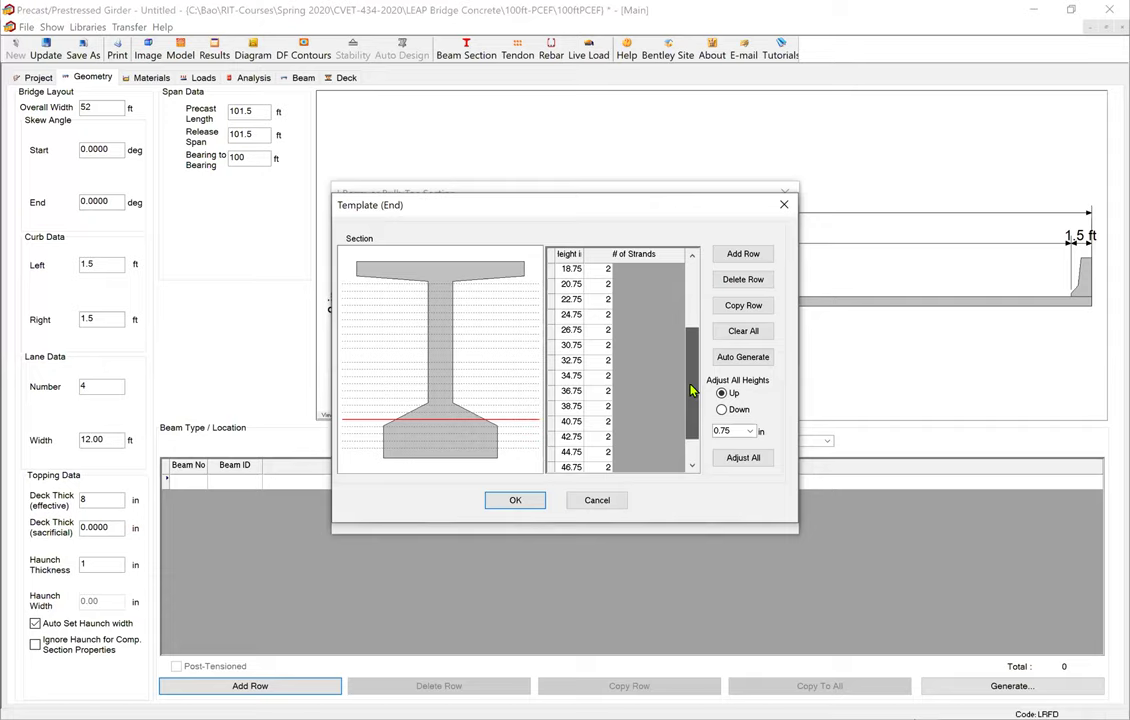
{"action": "left_click", "coordinate": [553, 392], "text": "shift"}
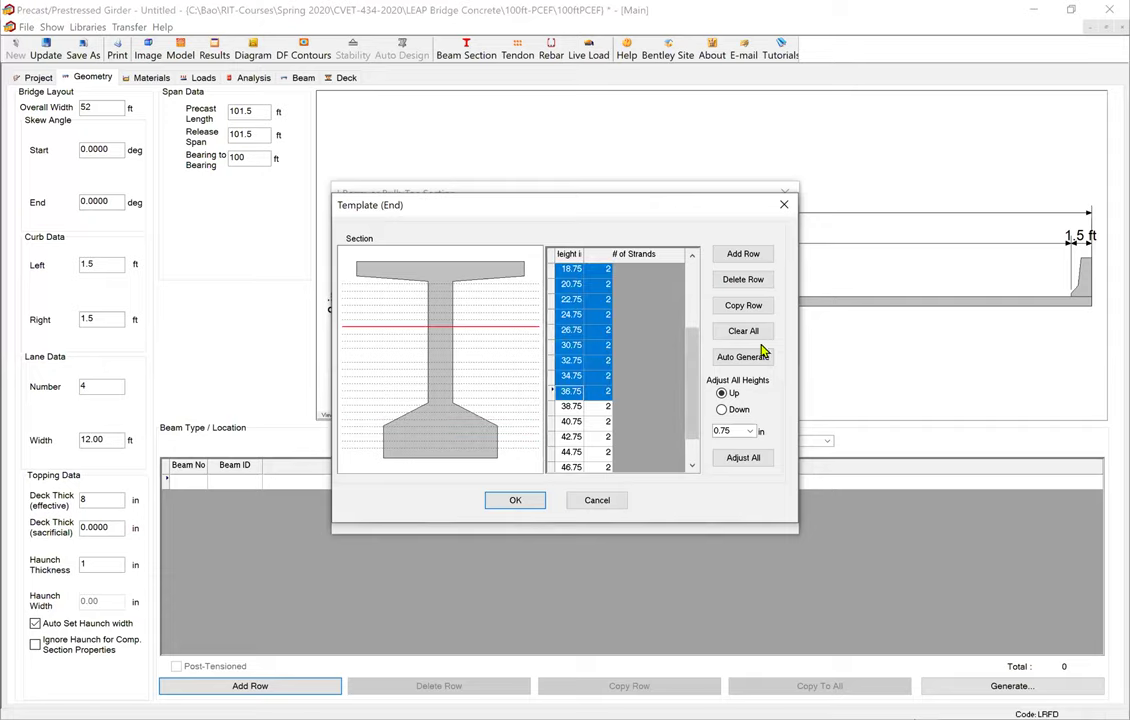
{"action": "left_click", "coordinate": [752, 285]}
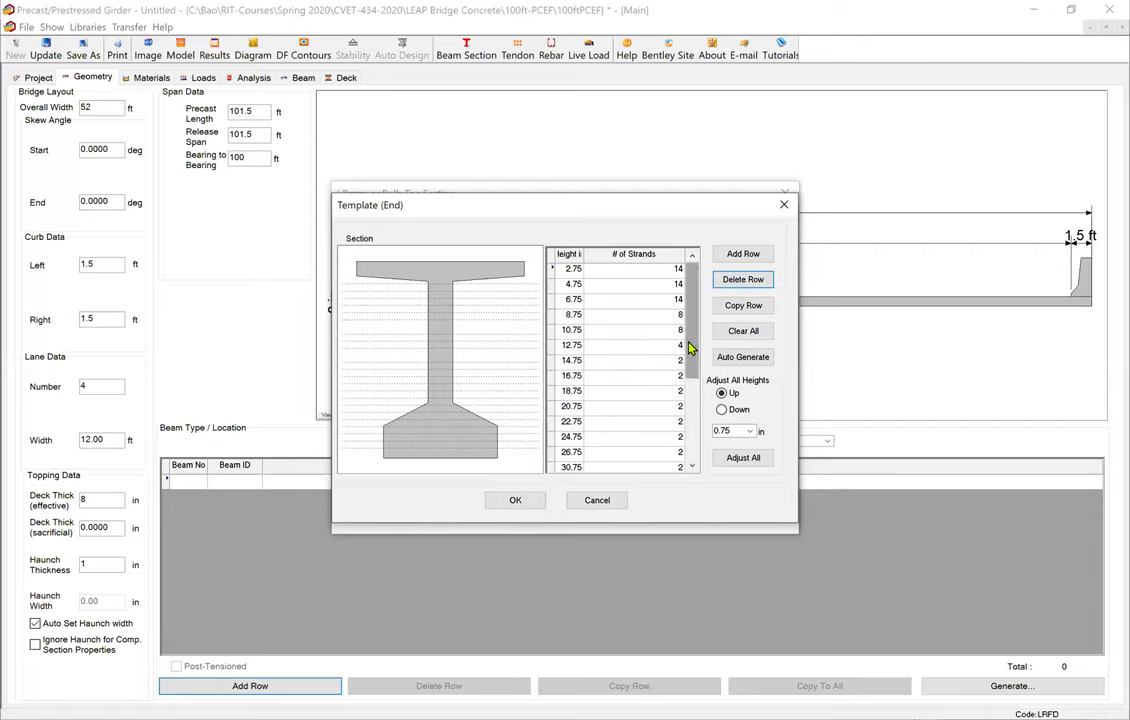
Step: Review the remaining strand rows, then accept the end template and the PCEF 55-New York section definition
{"action": "left_click_drag", "start_coordinate": [690, 353], "coordinate": [705, 333]}
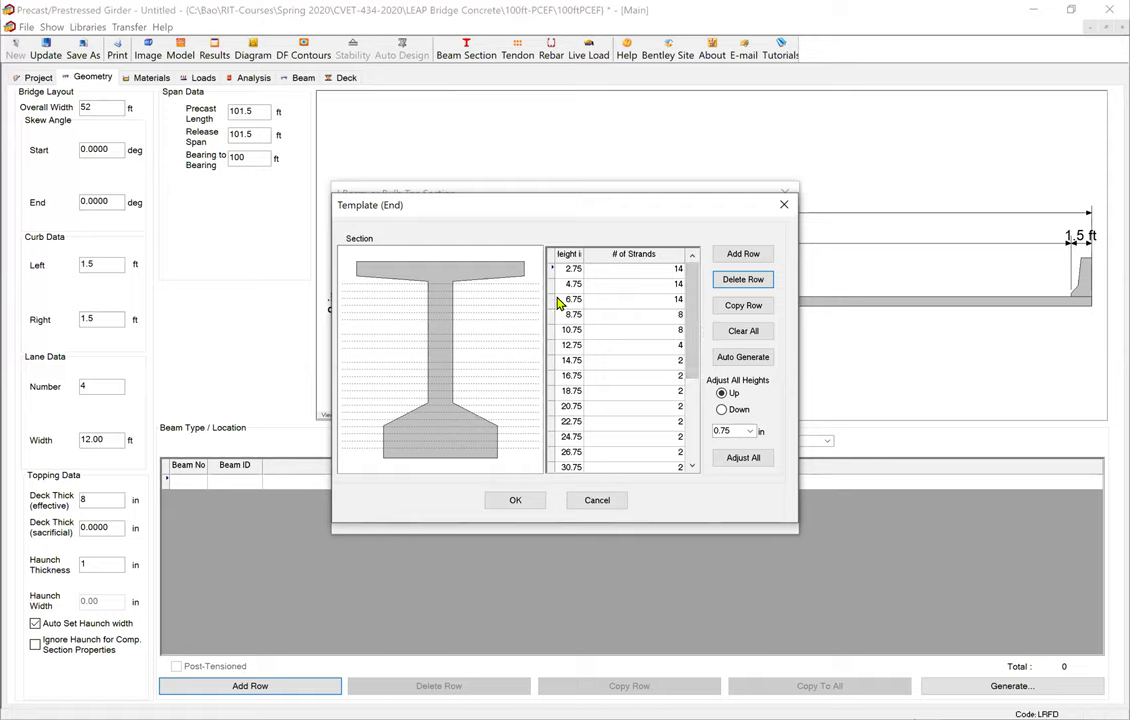
{"action": "left_click_drag", "start_coordinate": [694, 331], "coordinate": [694, 375]}
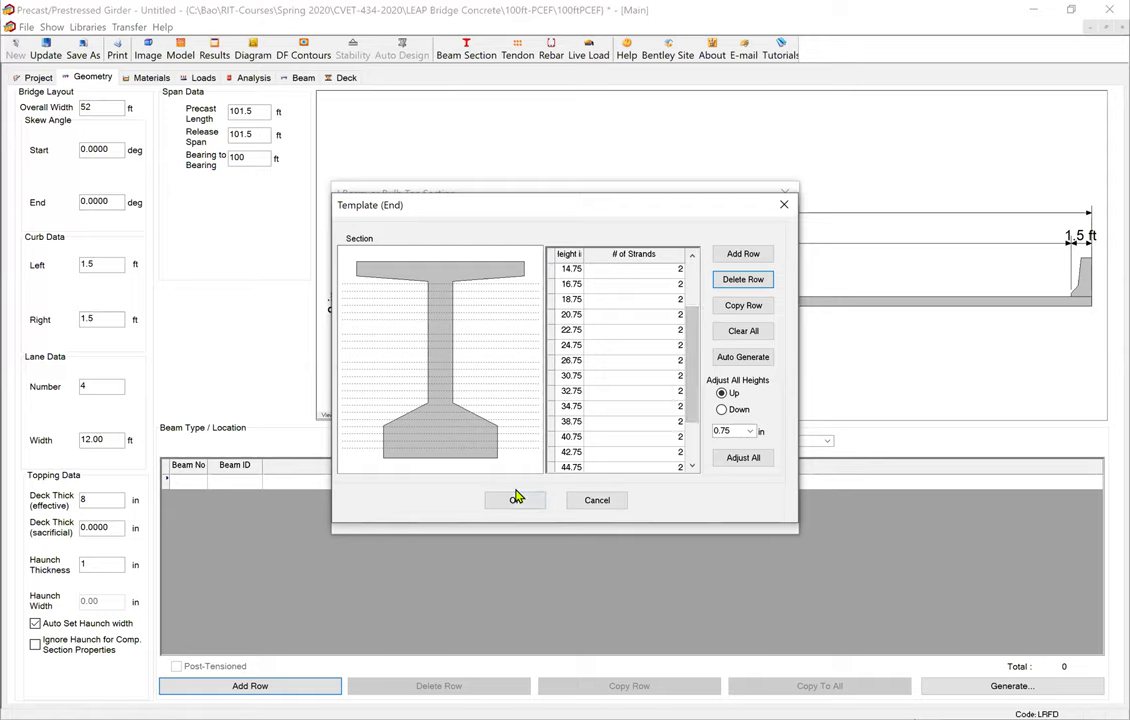
{"action": "left_click", "coordinate": [516, 506]}
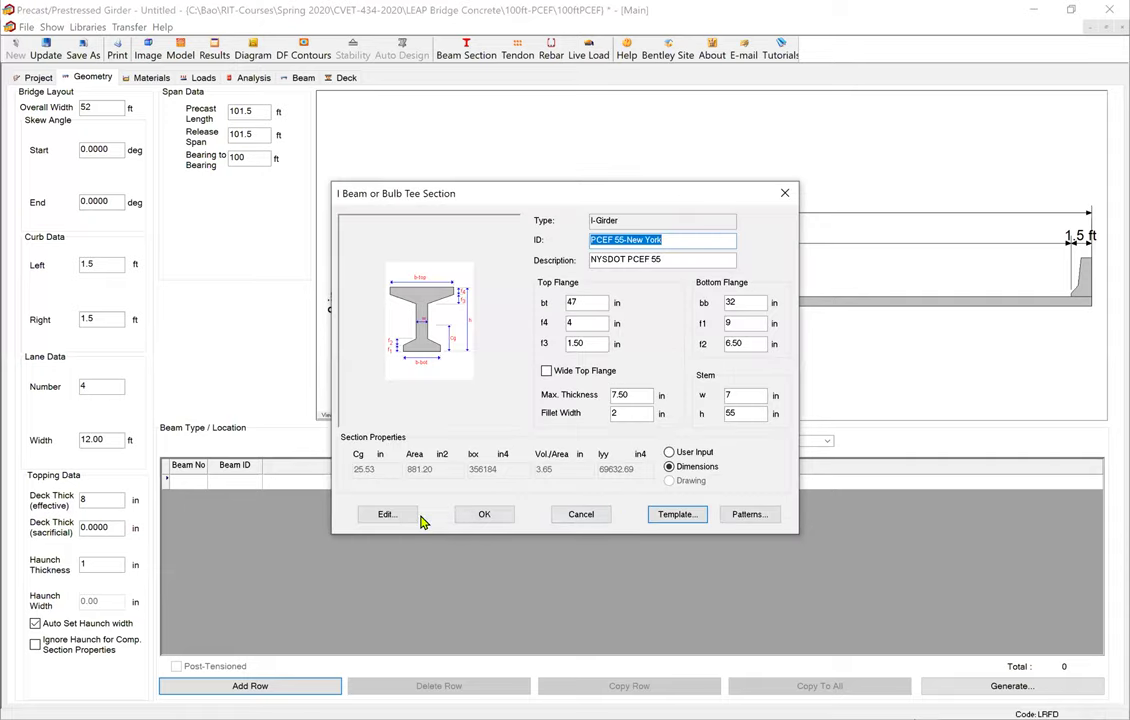
{"action": "left_click", "coordinate": [497, 519]}
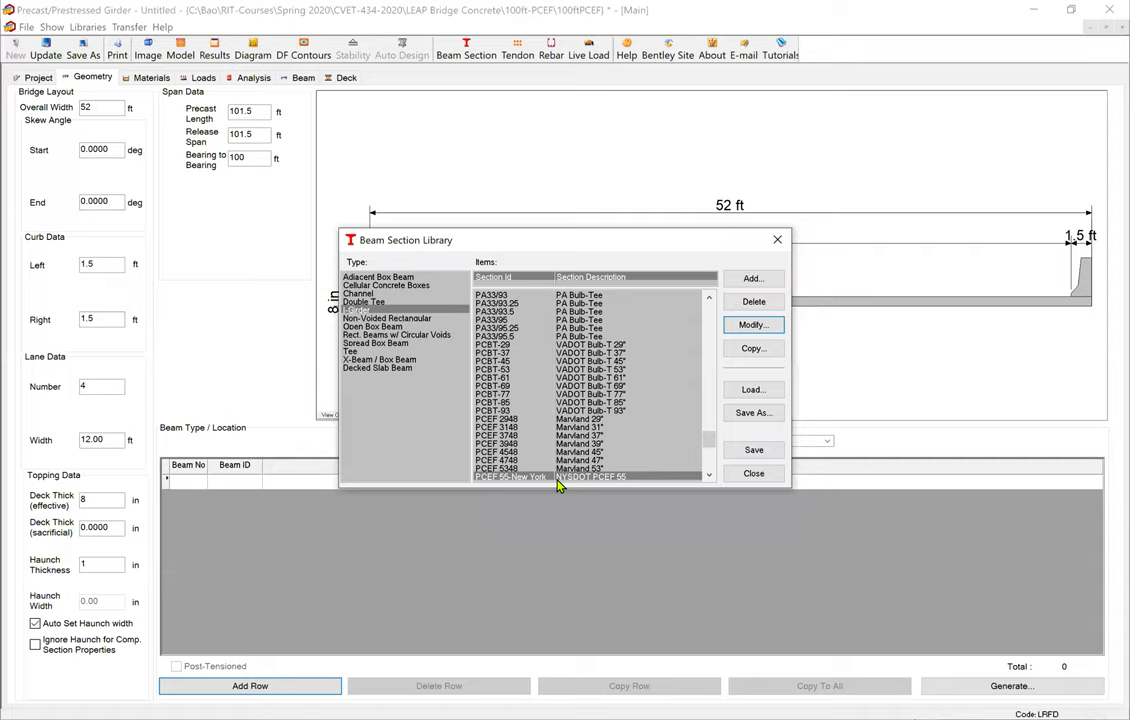
Step: Save the beam section library and close it
{"action": "left_click", "coordinate": [756, 451]}
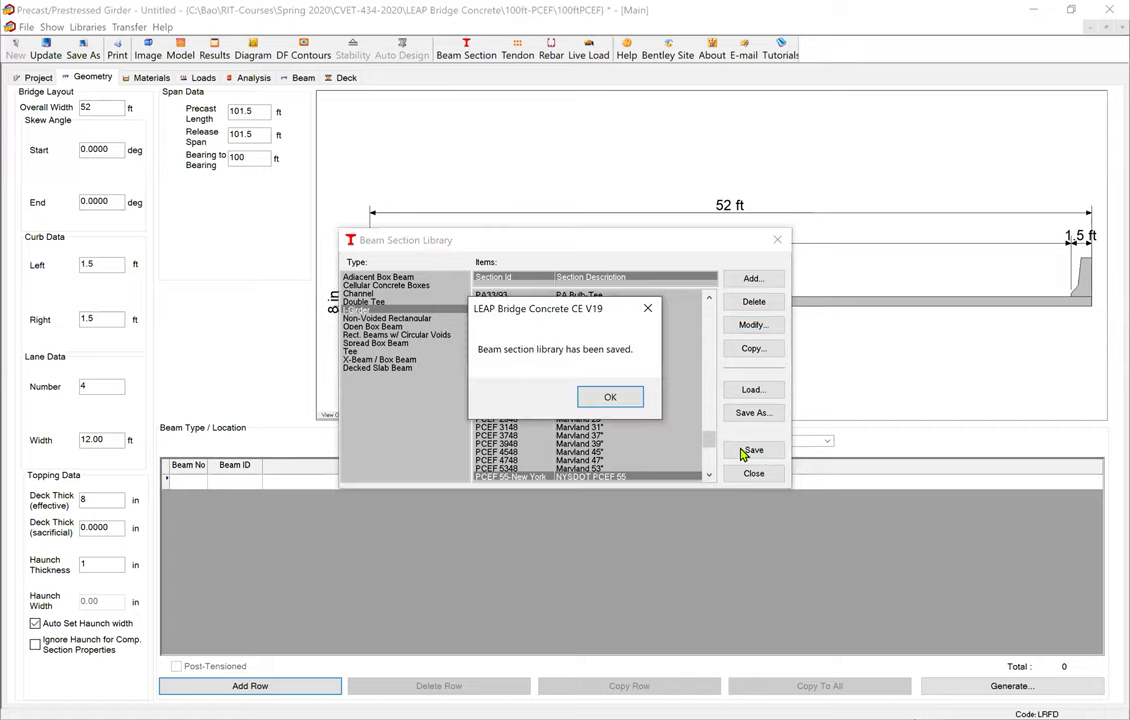
{"action": "left_click", "coordinate": [611, 399]}
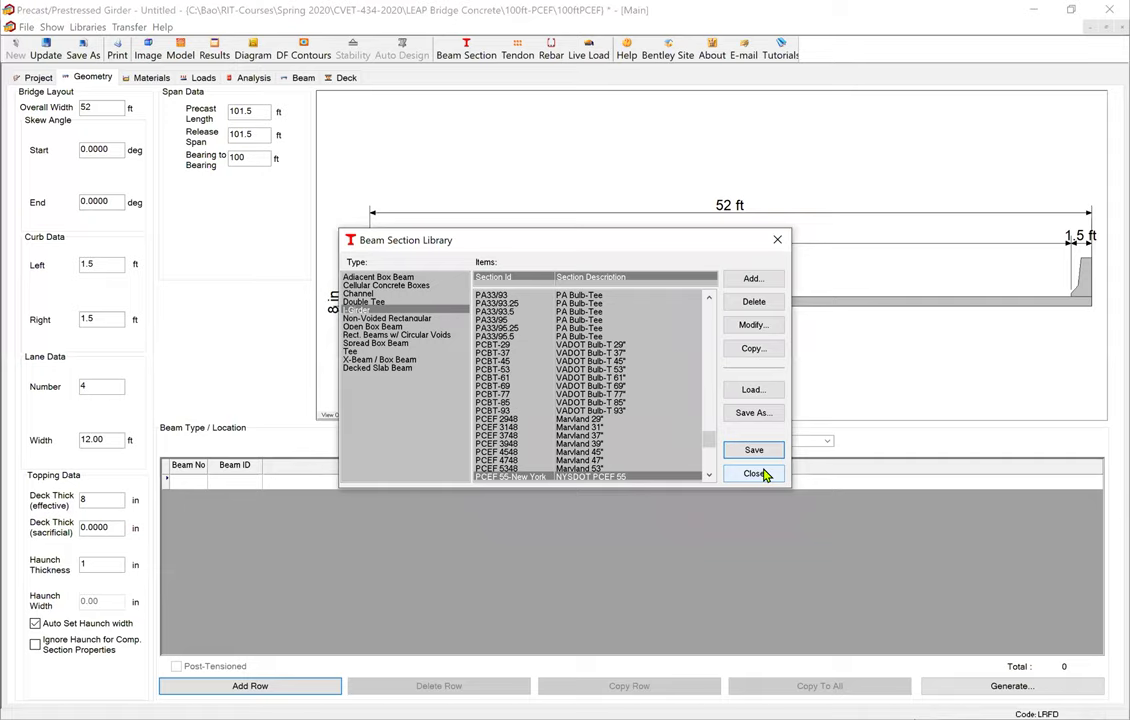
{"action": "left_click", "coordinate": [755, 474]}
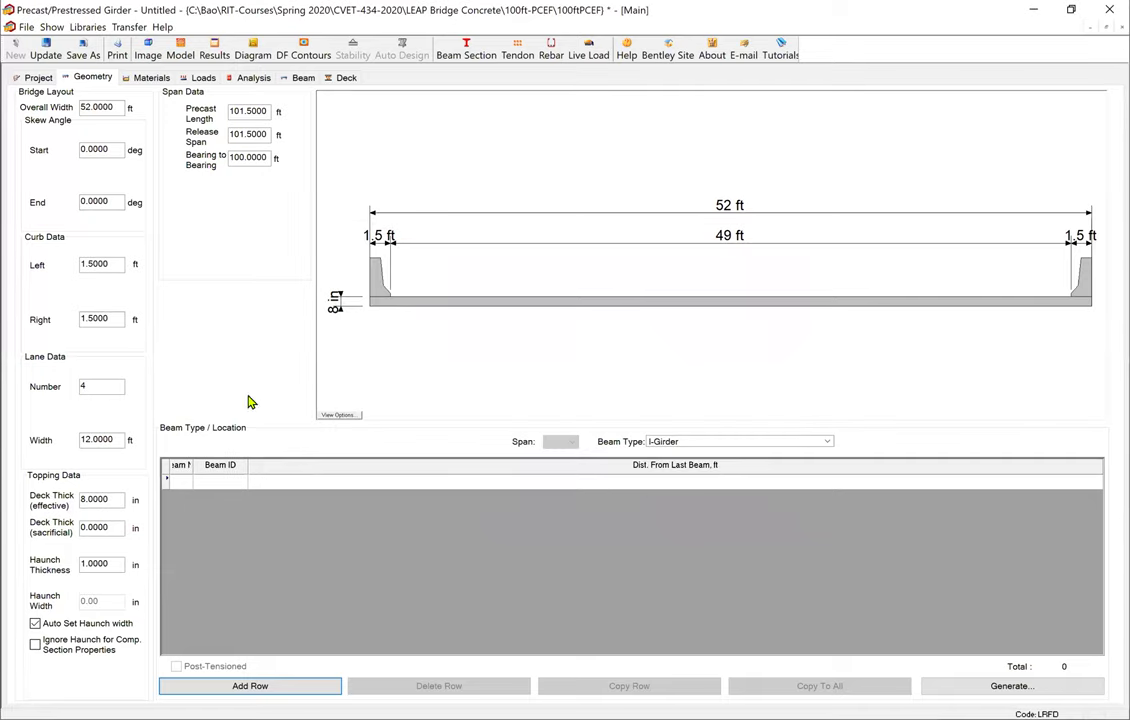
Step: Widen the Beam No column and add beam 1 to the bridge layout using the PCEF 55-New York section
{"action": "left_click", "coordinate": [180, 483]}
{"action": "double_click", "coordinate": [190, 466]}
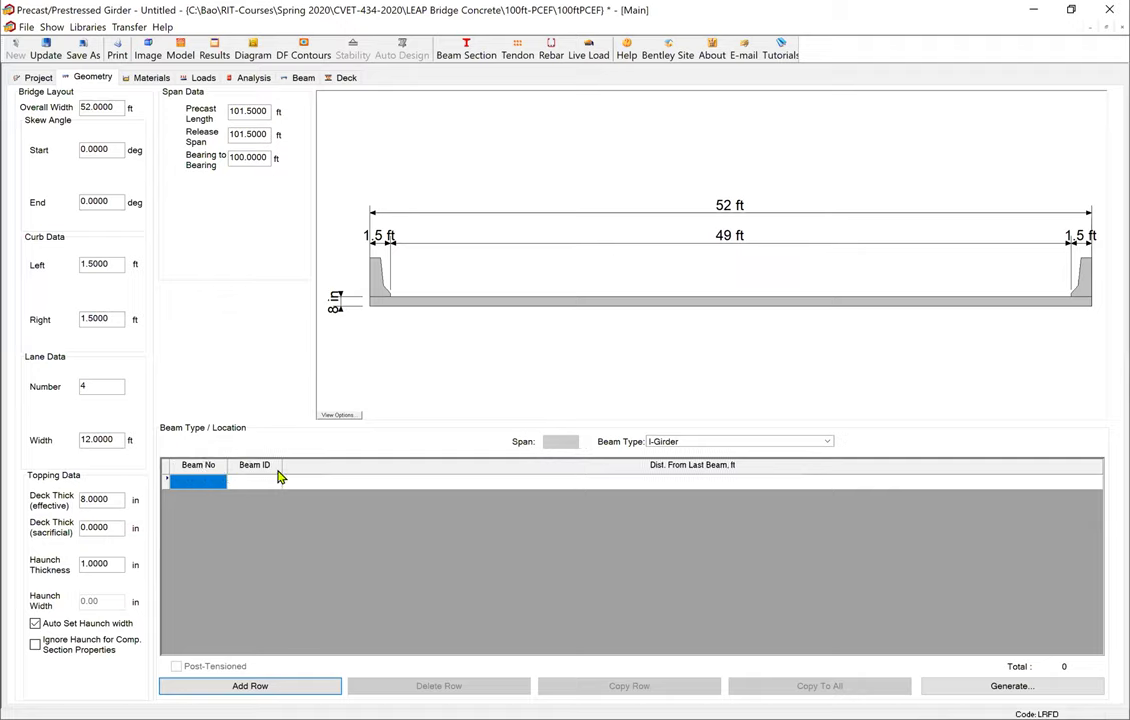
{"action": "left_click", "coordinate": [277, 481]}
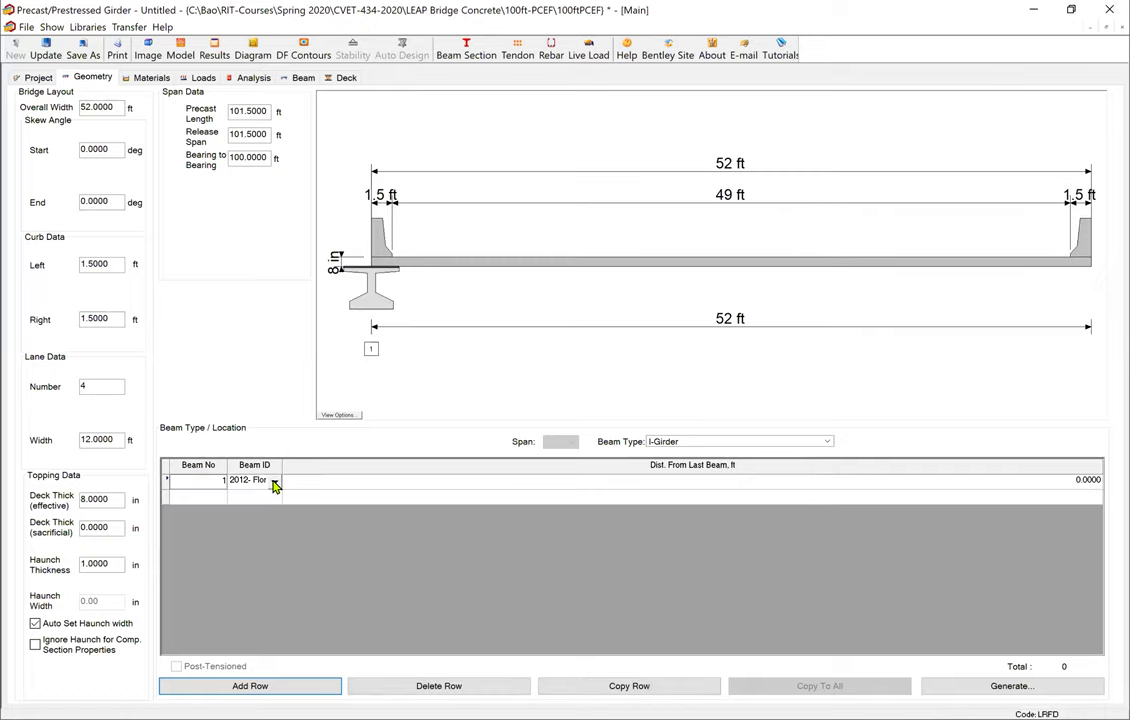
{"action": "left_click", "coordinate": [276, 483]}
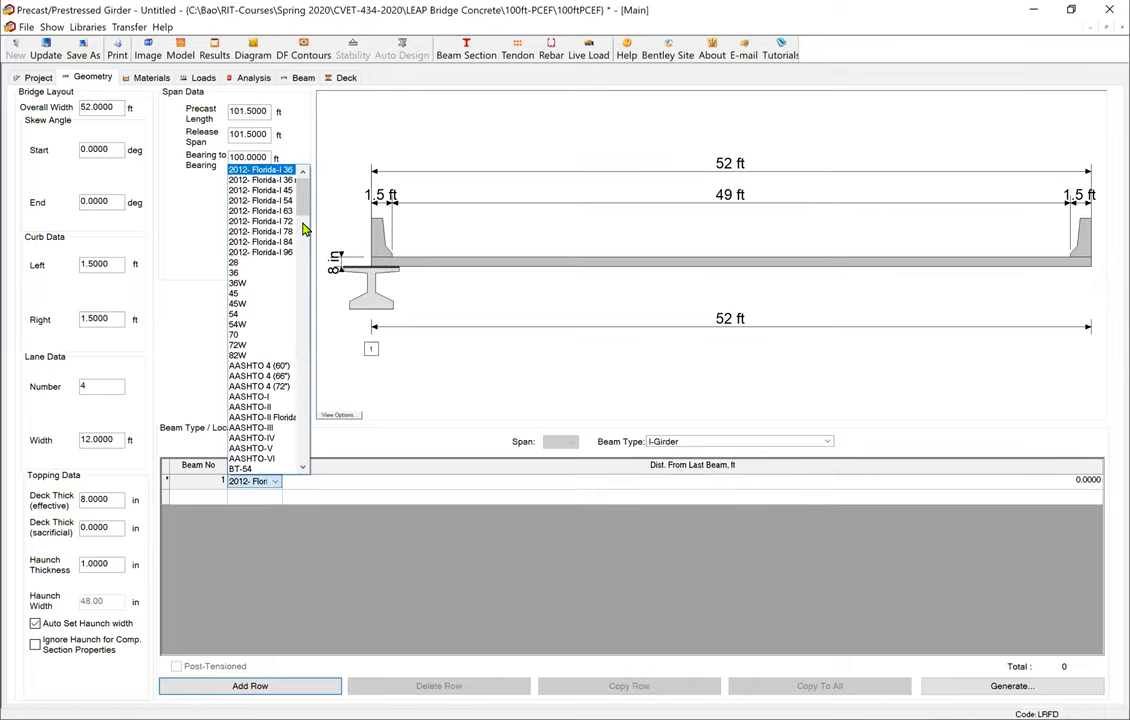
{"action": "left_click_drag", "start_coordinate": [301, 200], "coordinate": [298, 432]}
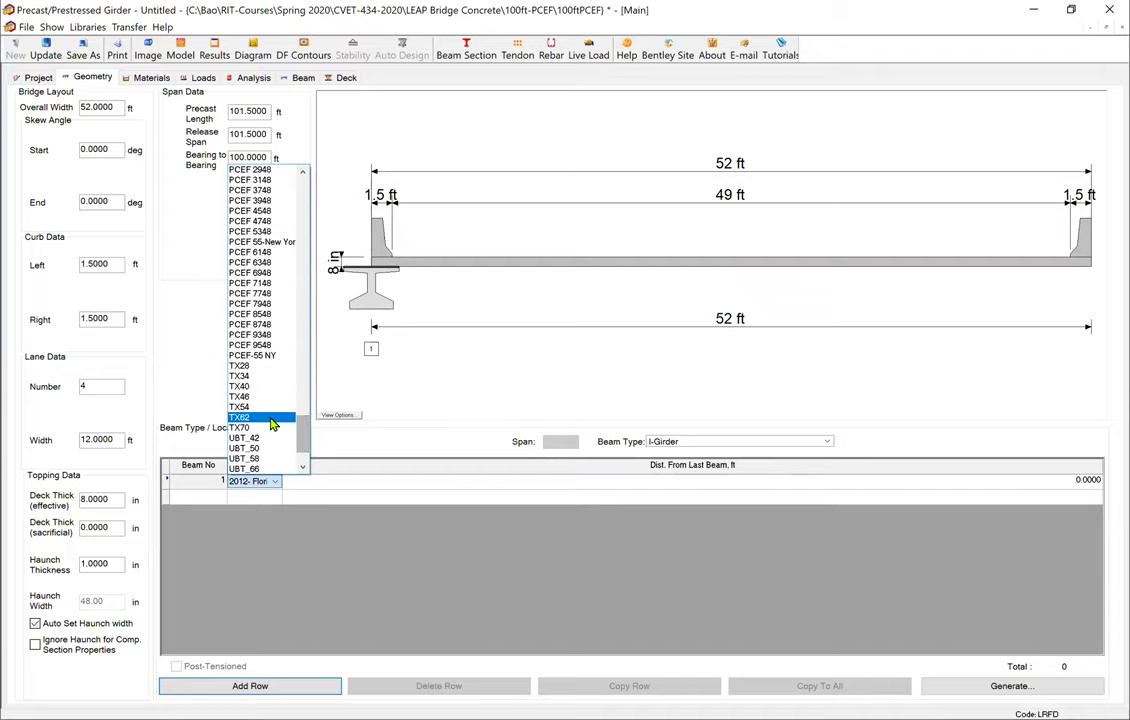
{"action": "left_click", "coordinate": [272, 244]}
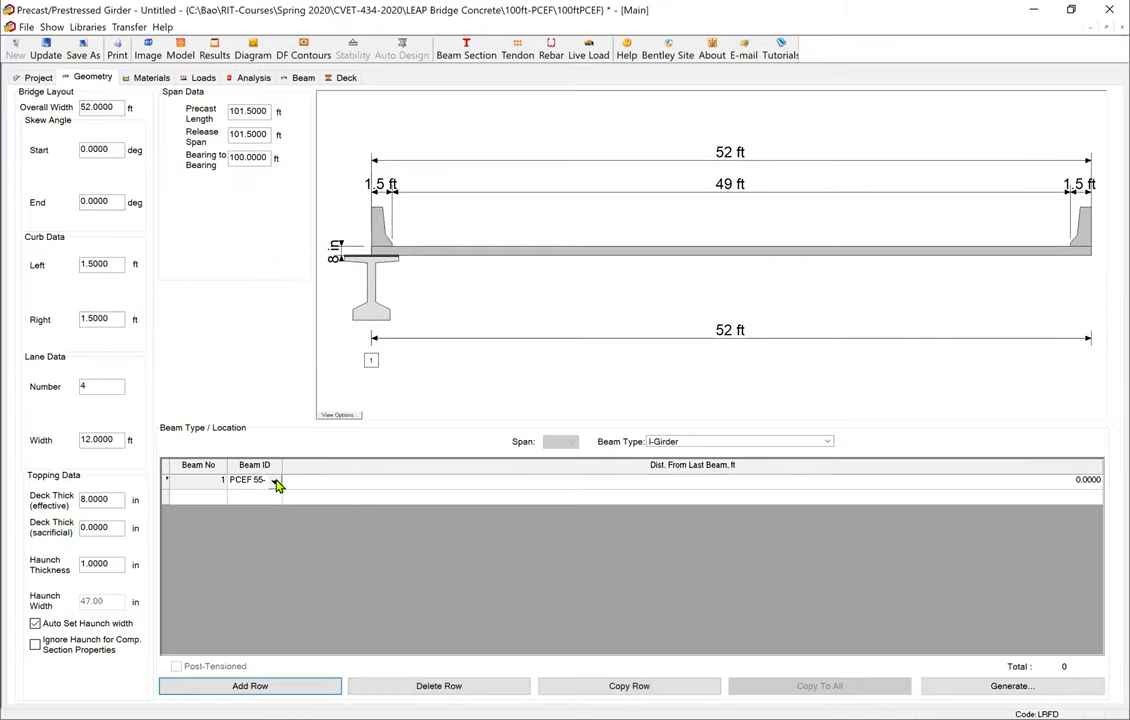
{"action": "left_click", "coordinate": [276, 482]}
{"action": "left_click", "coordinate": [285, 186]}
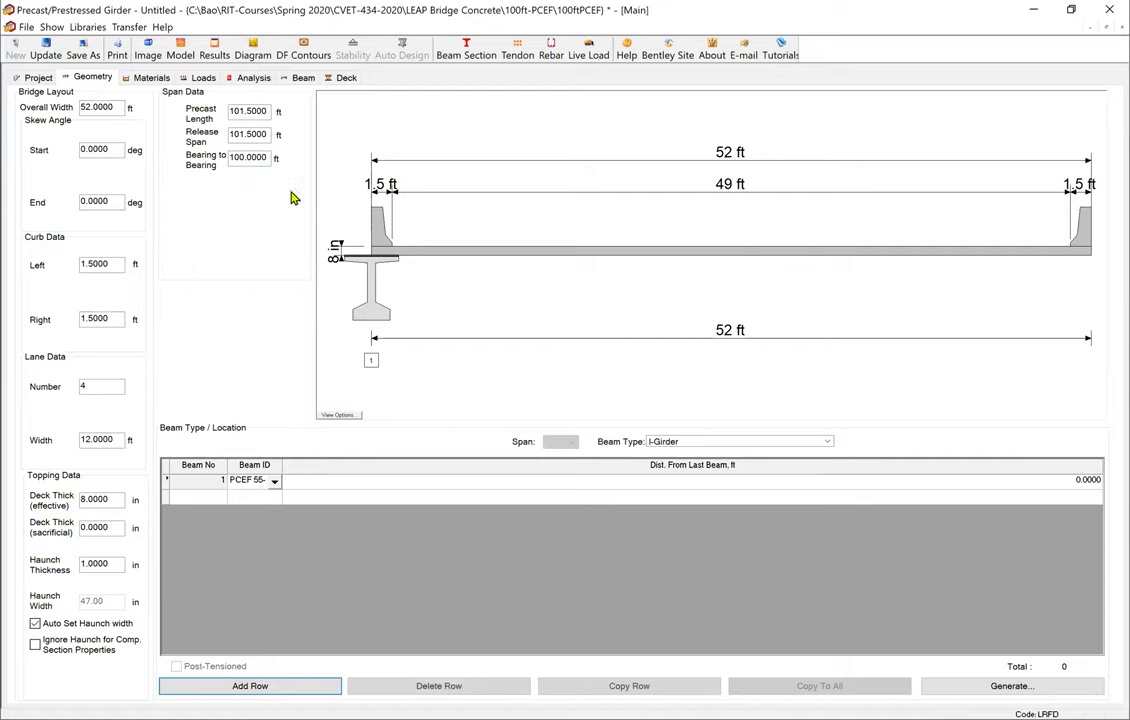
Step: Set beam 1's distance from the deck edge to 3.5 ft and copy its row to make beam 2, dismissing the overlap warning
{"action": "left_click", "coordinate": [1033, 489]}
{"action": "type", "text": "3.5"}
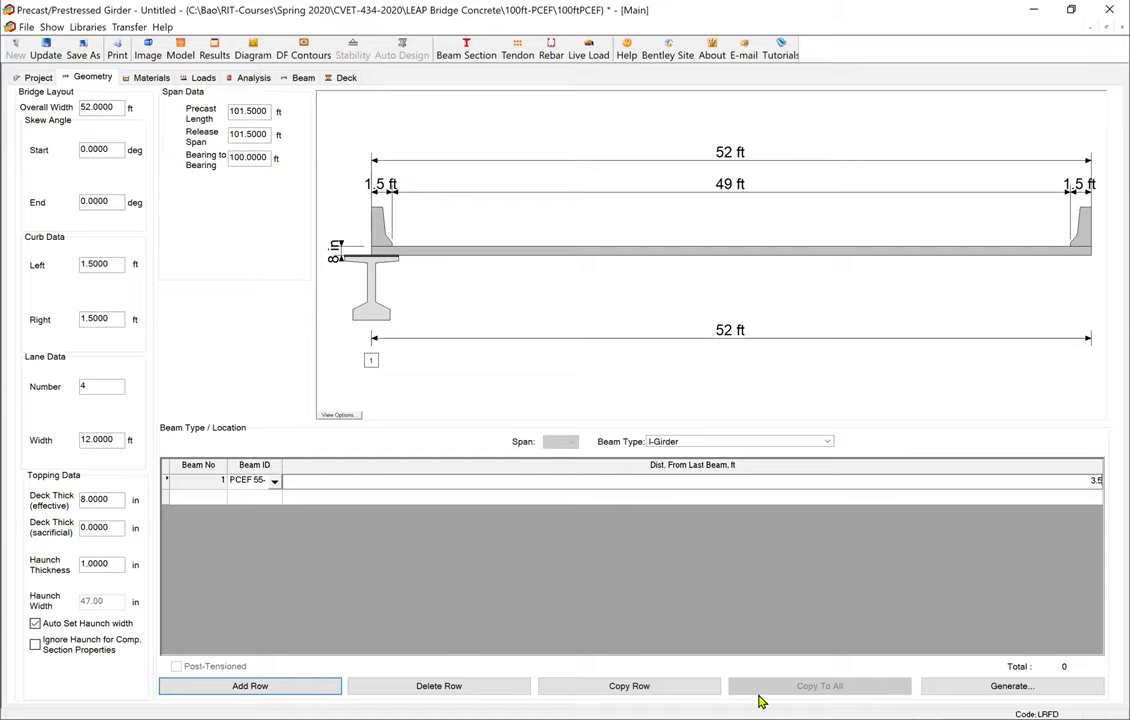
{"action": "left_click", "coordinate": [653, 689]}
{"action": "left_click", "coordinate": [653, 697]}
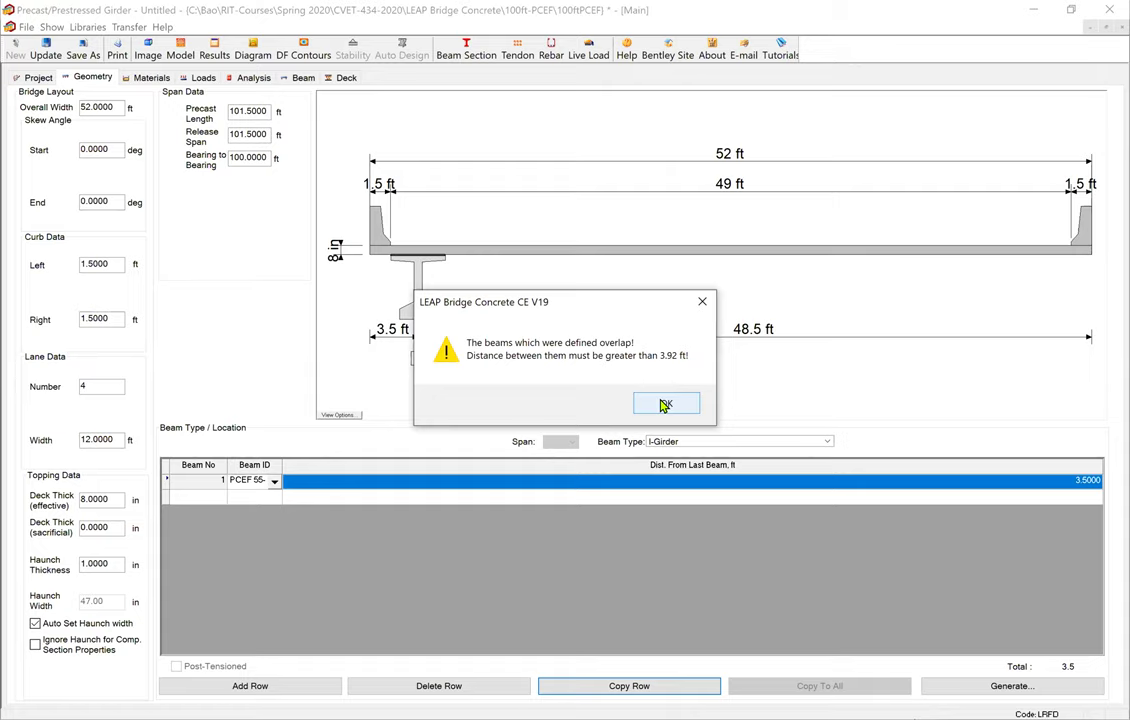
{"action": "left_click", "coordinate": [662, 407]}
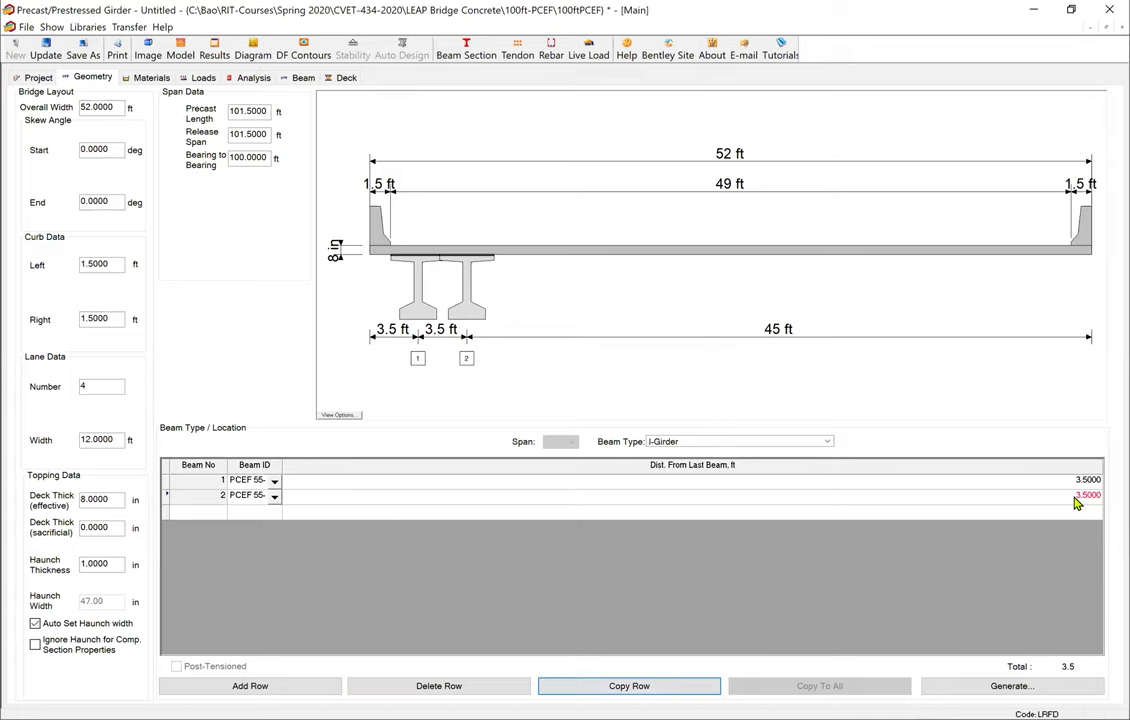
Step: Set beam 2's distance from the last beam to 9 ft, copy it for beams 3 through 6, and update the project
{"action": "left_click", "coordinate": [1105, 504]}
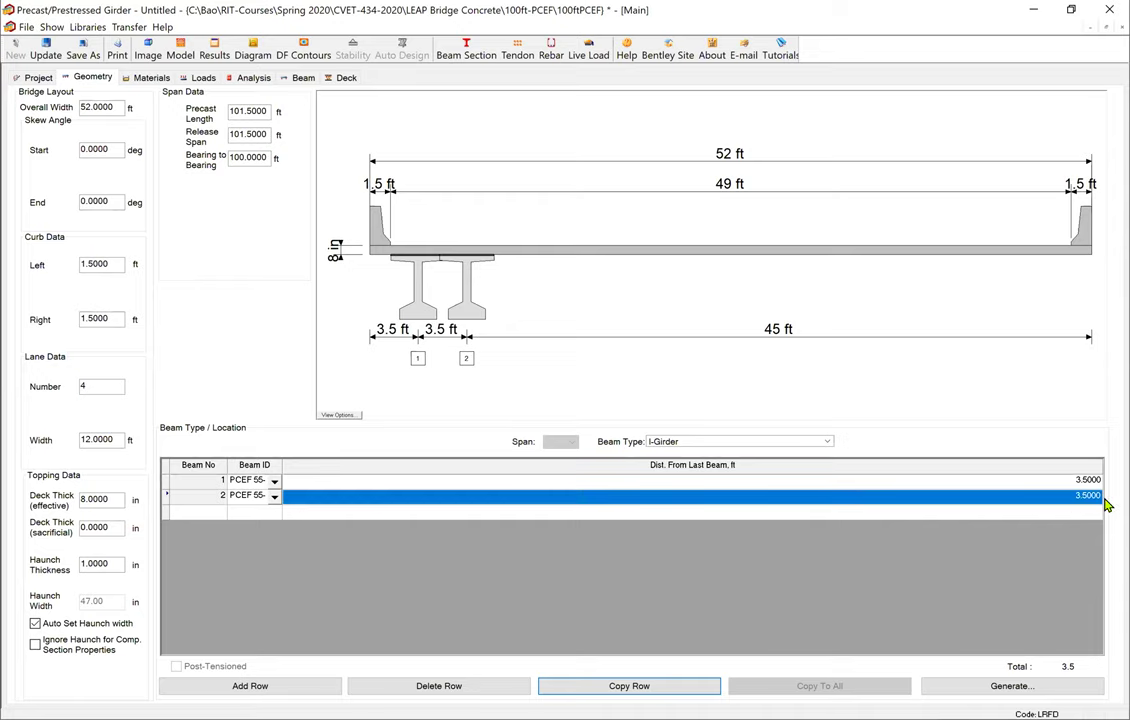
{"action": "left_click", "coordinate": [1105, 504]}
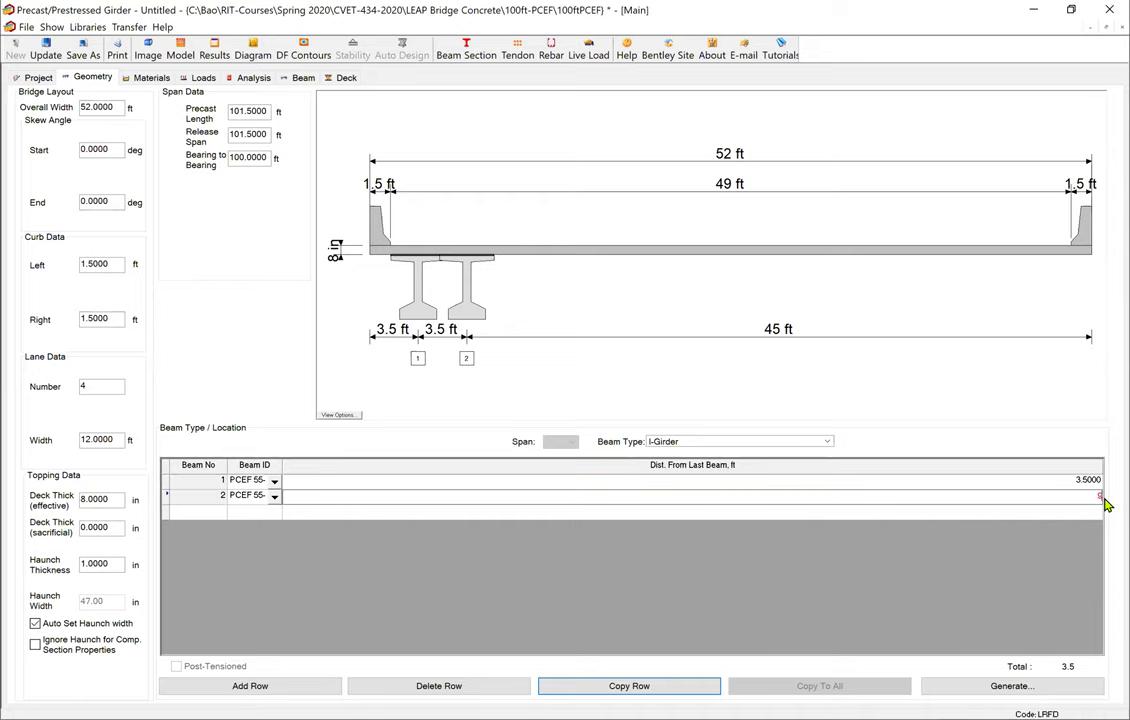
{"action": "left_click", "coordinate": [643, 689]}
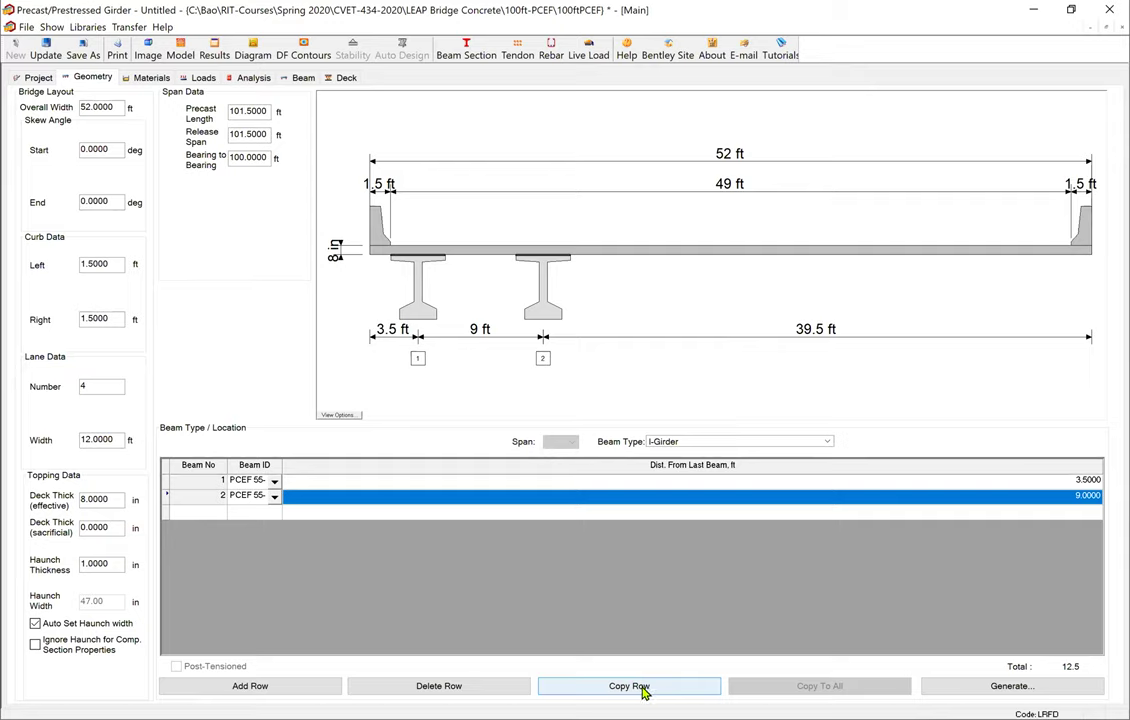
{"action": "left_click", "coordinate": [643, 693]}
{"action": "left_click", "coordinate": [641, 689]}
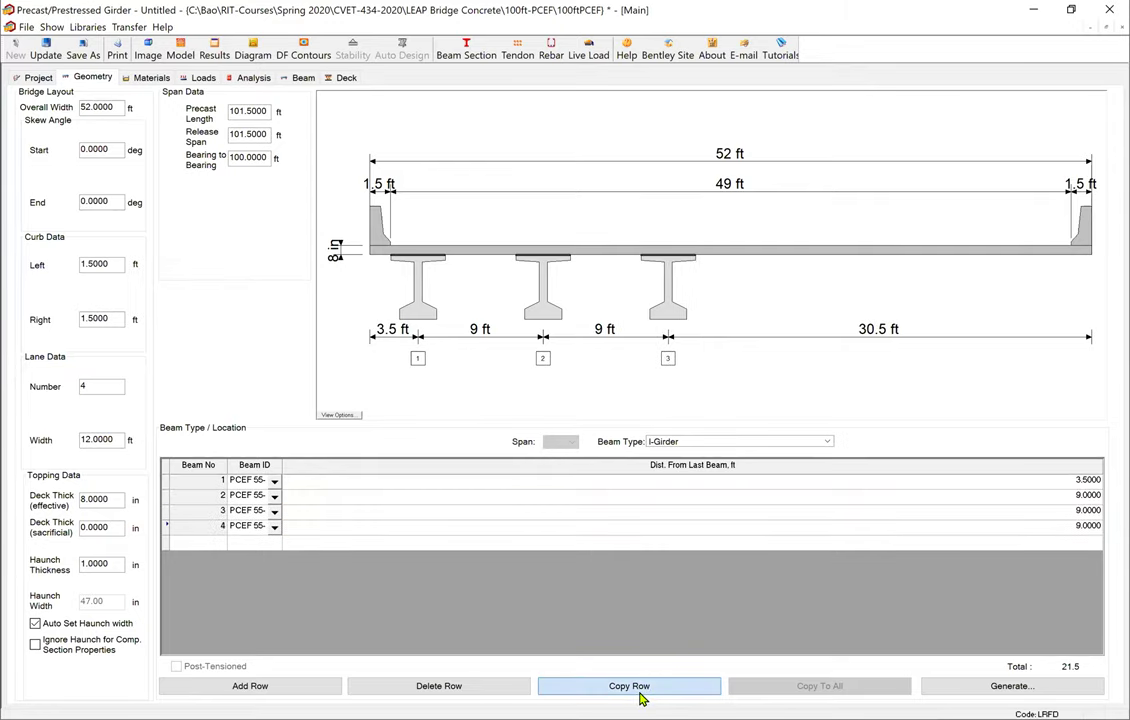
{"action": "left_click", "coordinate": [641, 689]}
{"action": "left_click", "coordinate": [641, 689]}
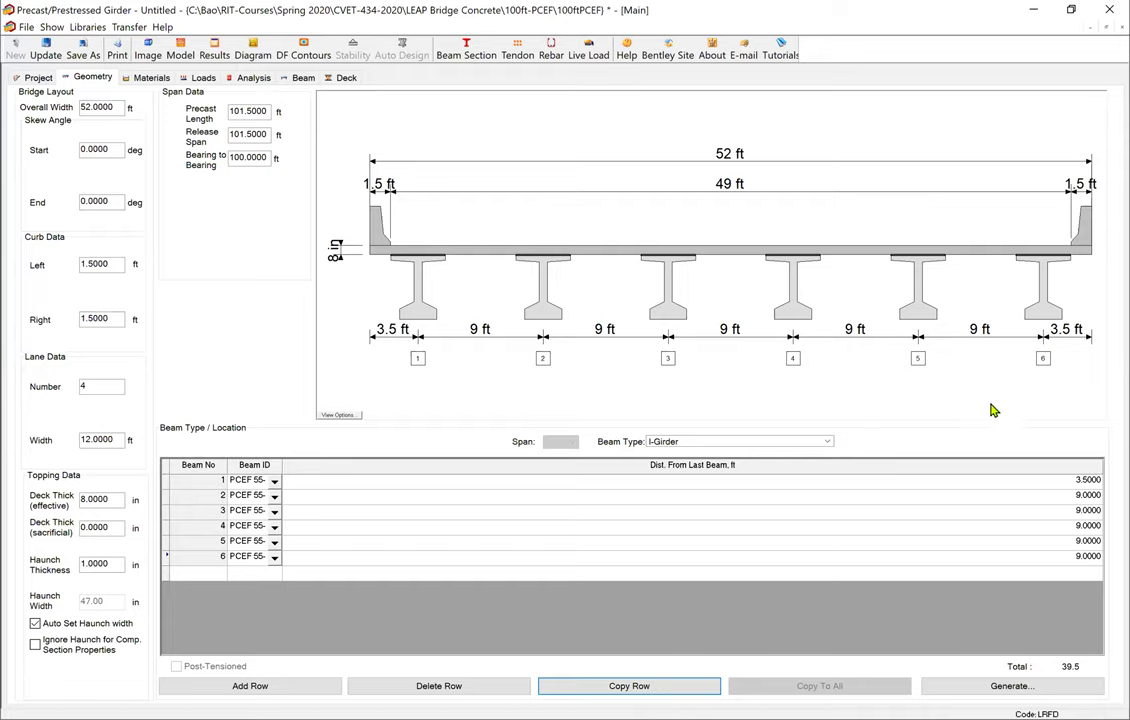
{"action": "left_click", "coordinate": [41, 55]}
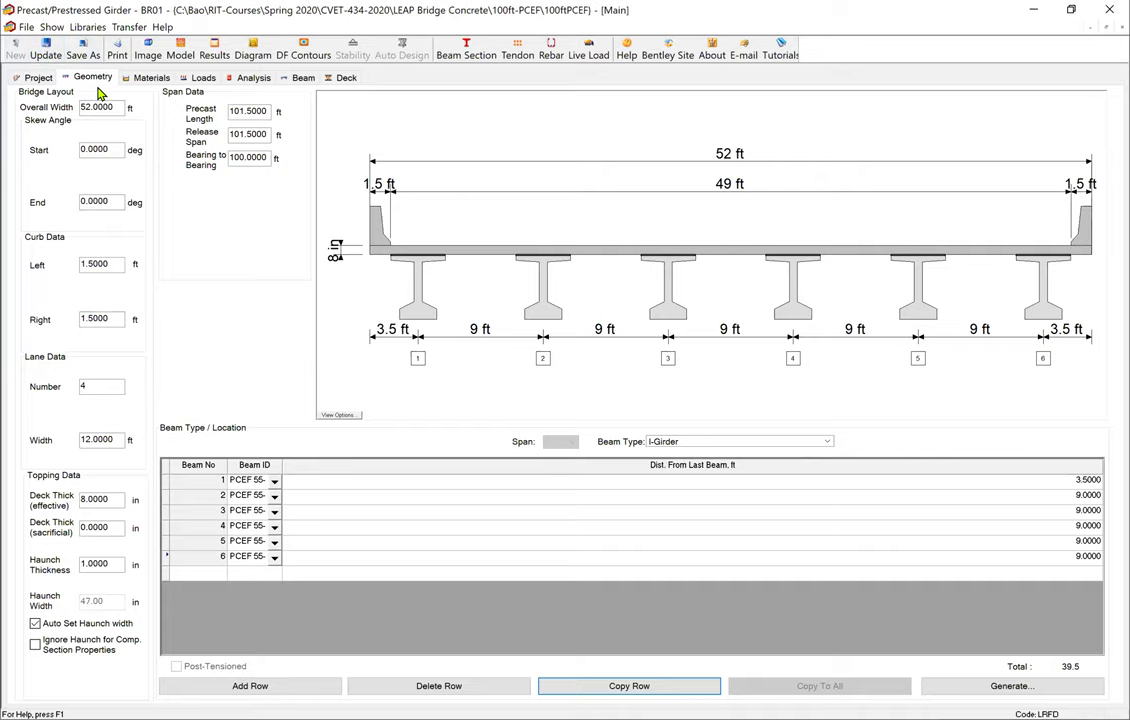
Step: Set the girder concrete strength to 6.0 ksi at release and 8.5 ksi final in the material properties
{"action": "left_click", "coordinate": [152, 78]}
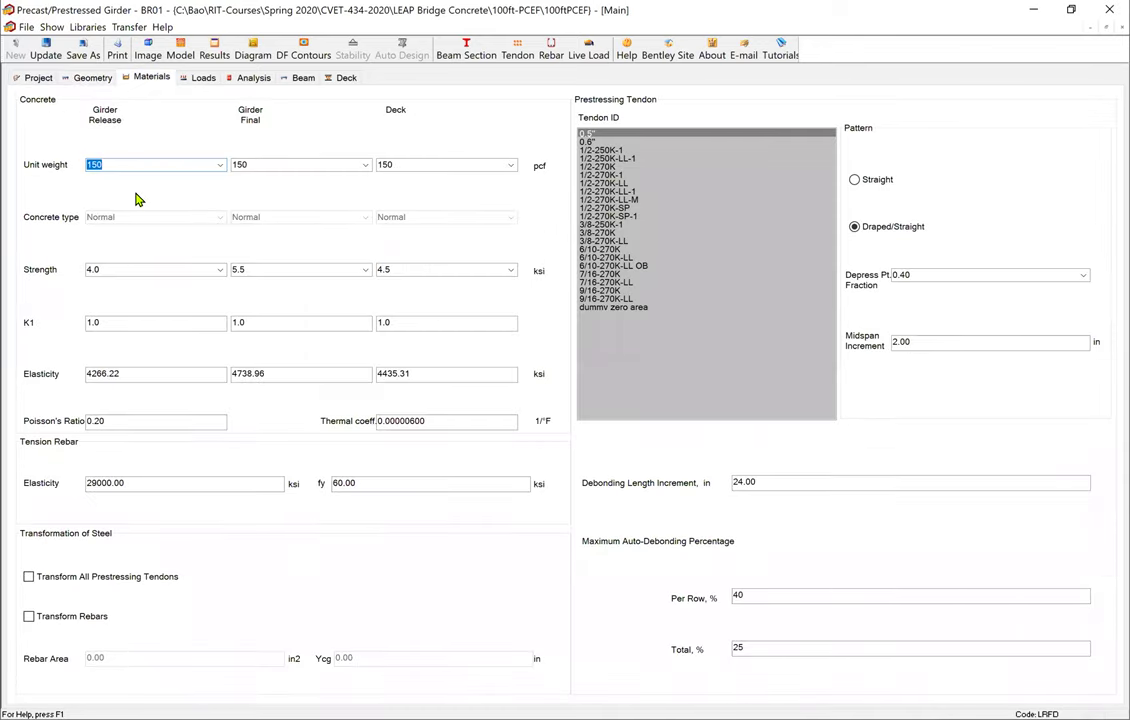
{"action": "left_click", "coordinate": [220, 270]}
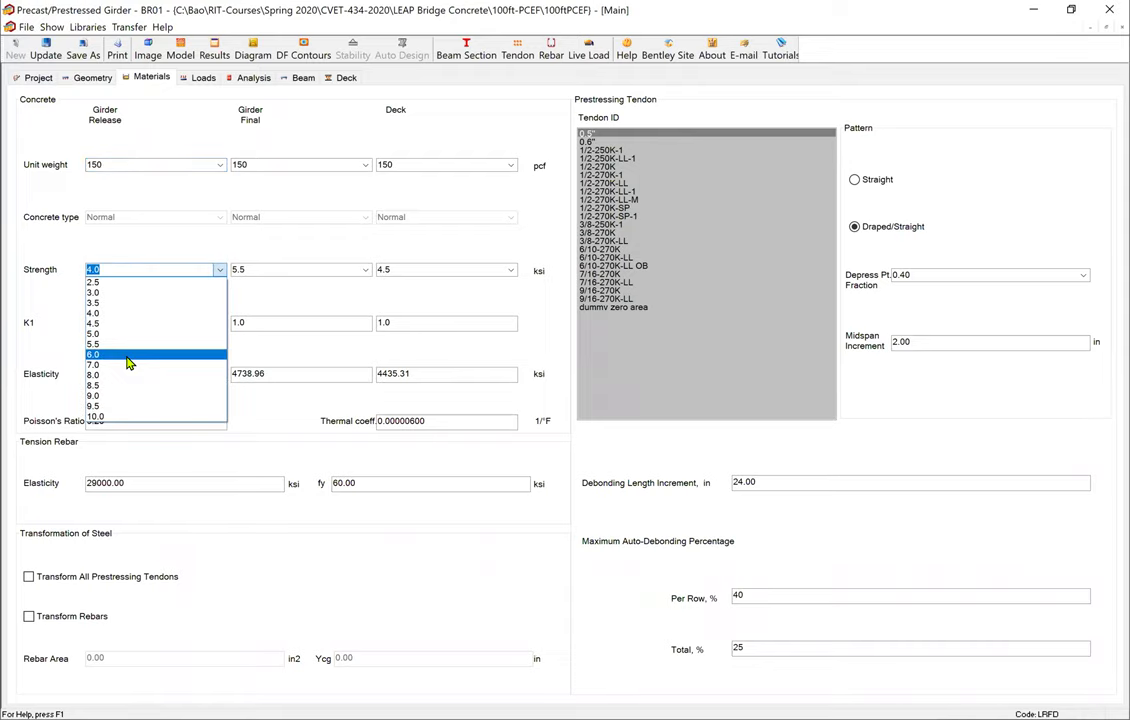
{"action": "left_click", "coordinate": [128, 359]}
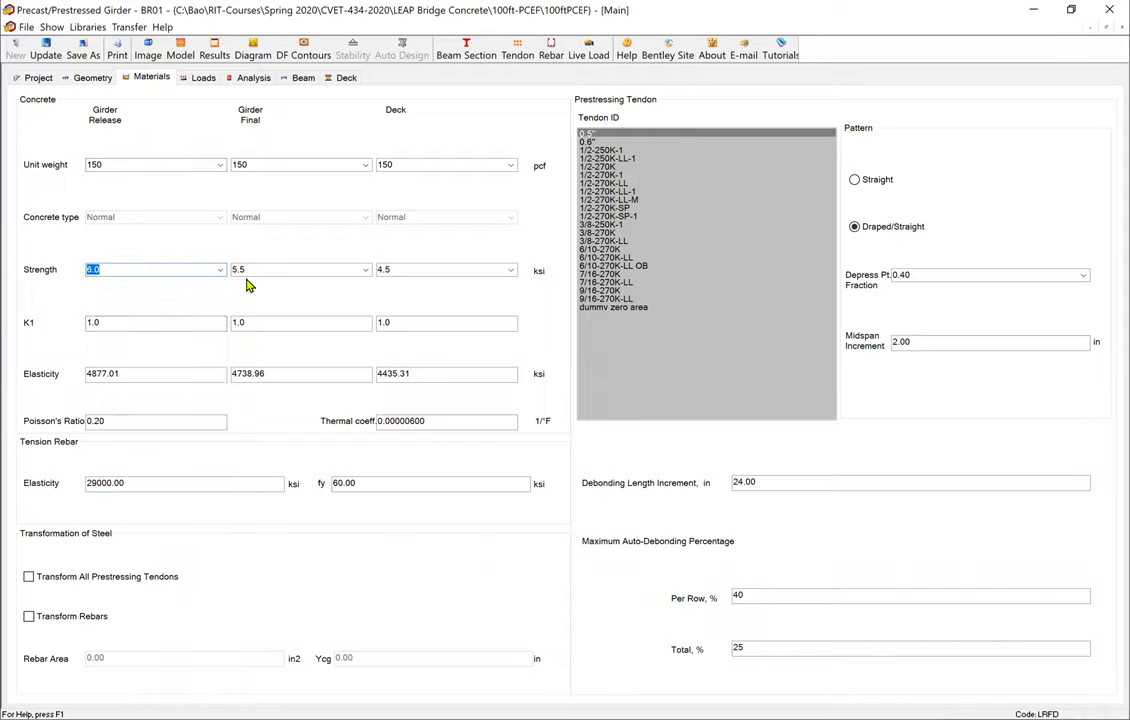
{"action": "left_click", "coordinate": [364, 275]}
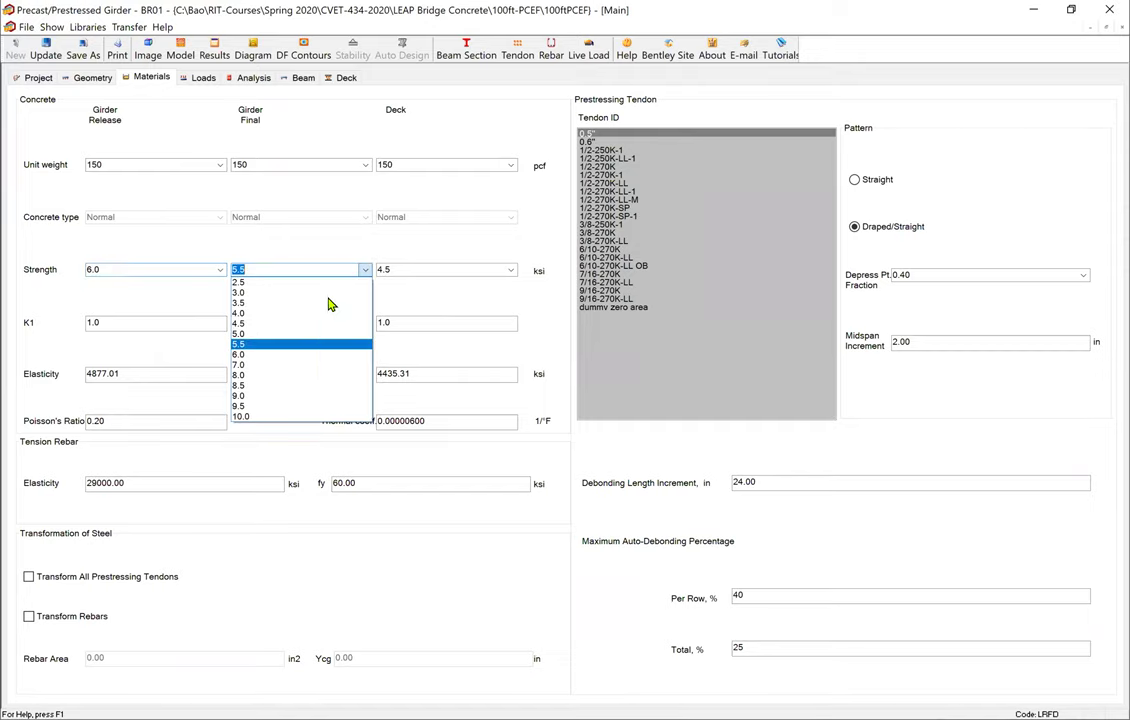
{"action": "left_click", "coordinate": [270, 384]}
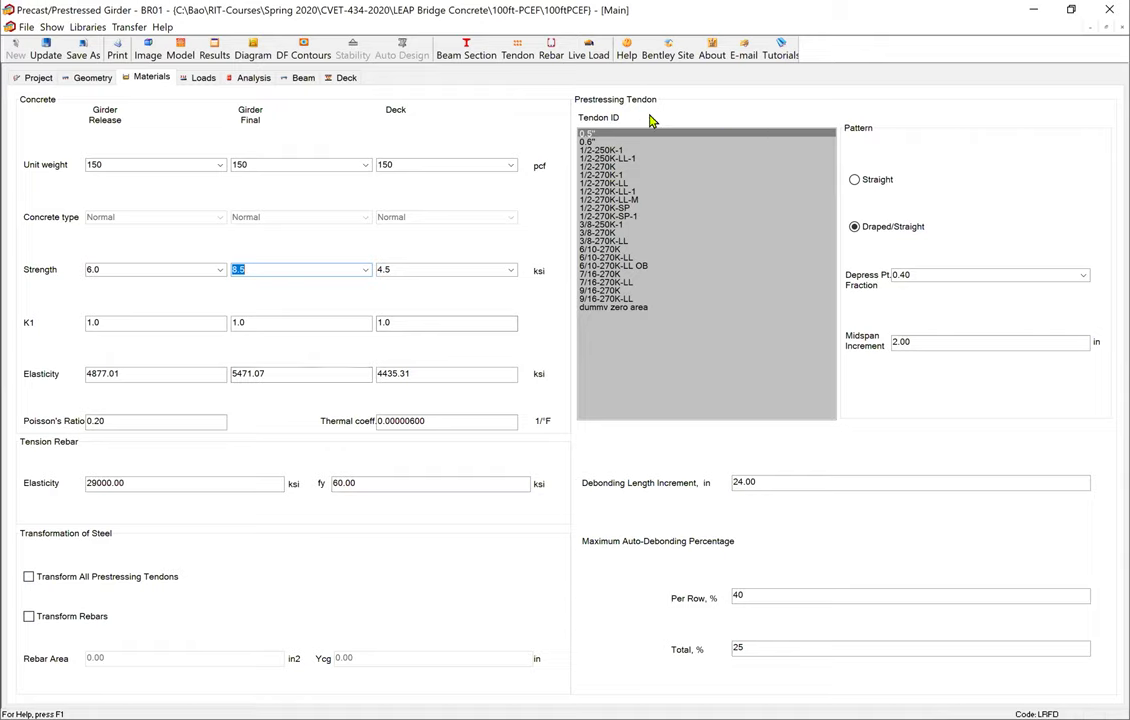
Step: Choose the 6/10-270K-LL prestressing tendon, keeping the Draped/Straight pattern
{"action": "mouse_move", "coordinate": [596, 275]}
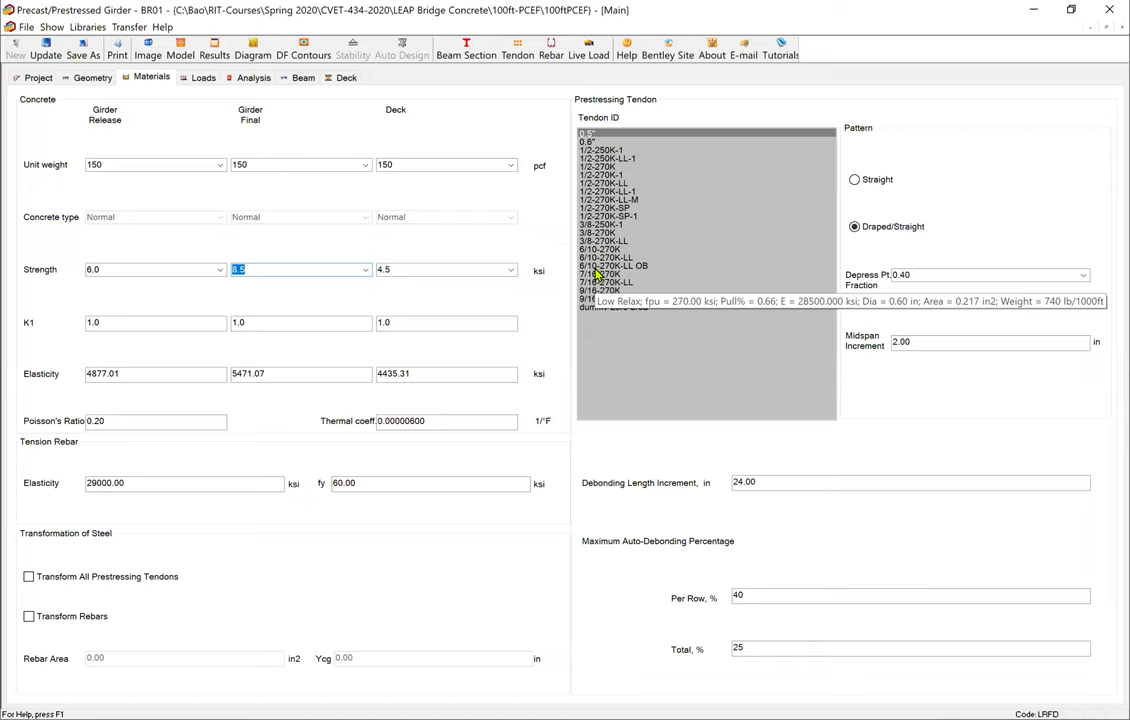
{"action": "left_click", "coordinate": [594, 258]}
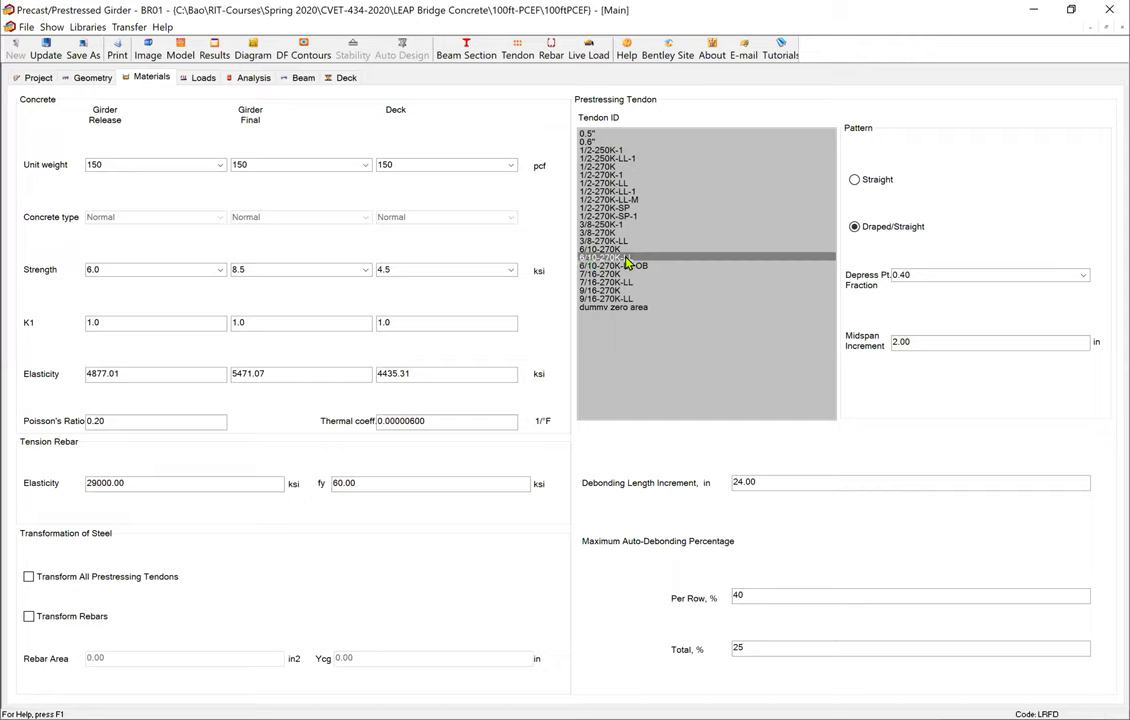
{"action": "left_click", "coordinate": [626, 259]}
{"action": "left_click", "coordinate": [860, 242]}
{"action": "left_click", "coordinate": [861, 240]}
Step: Switch to the NYSDOT girder details PDF in Acrobat and draw a check mark above the draped tendon profile
{"action": "key", "text": "alt+Tab"}
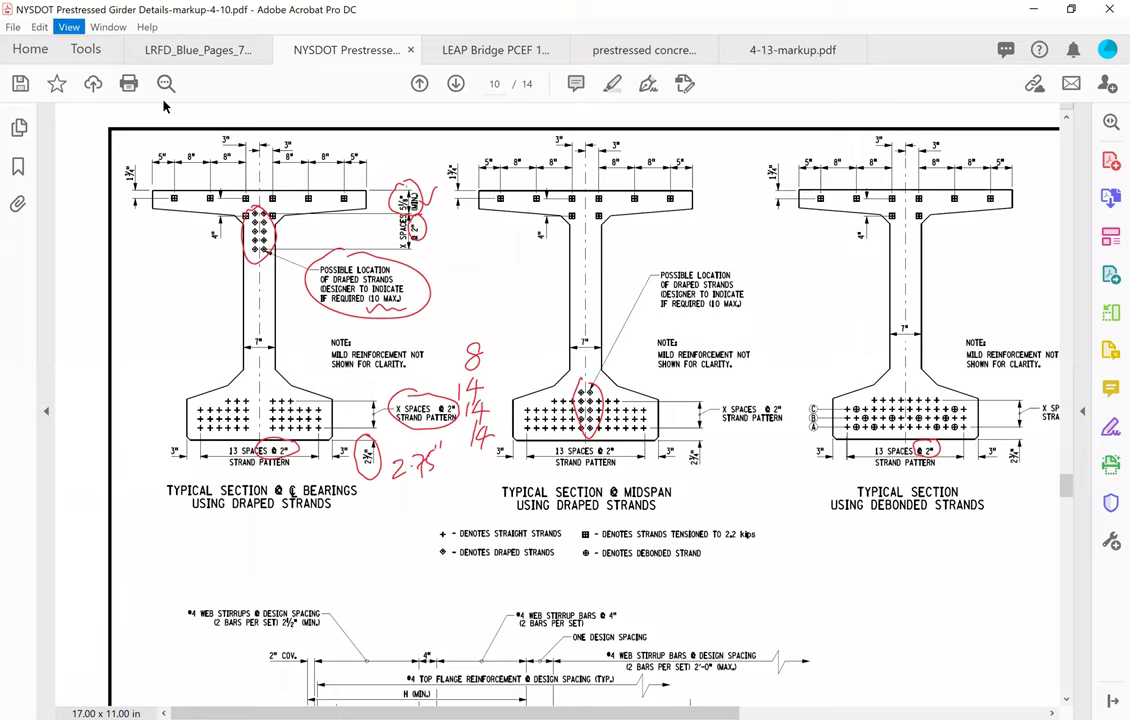
{"action": "left_click", "coordinate": [68, 27]}
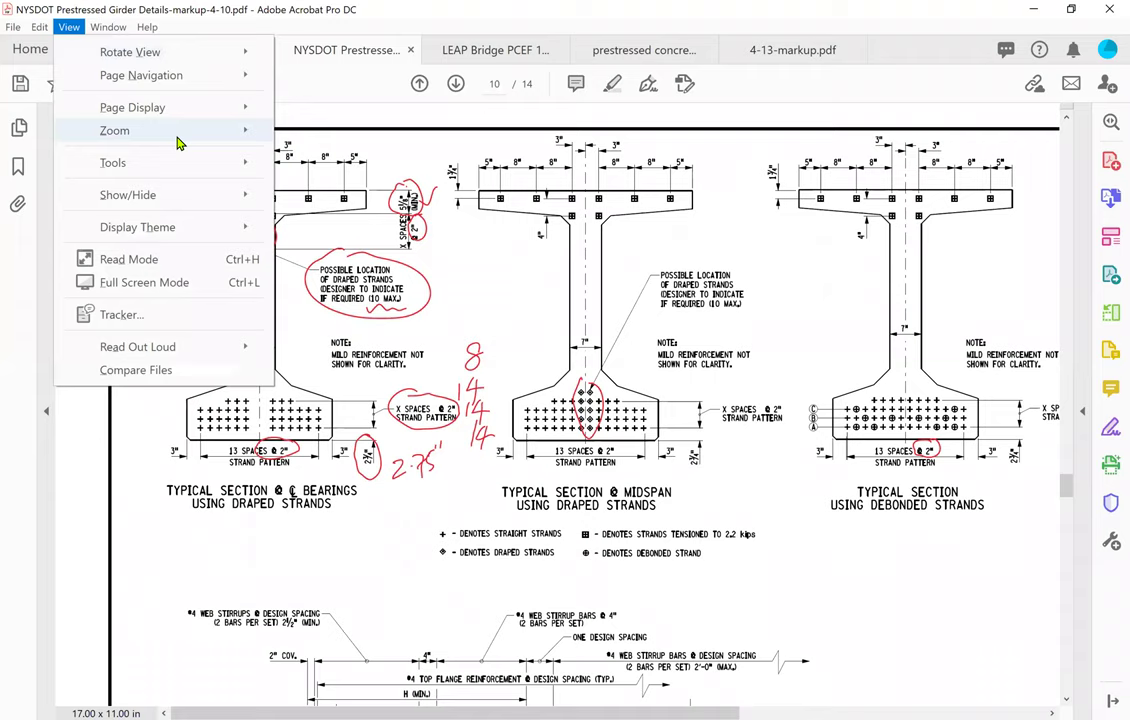
{"action": "mouse_move", "coordinate": [158, 125]}
{"action": "left_click", "coordinate": [374, 134]}
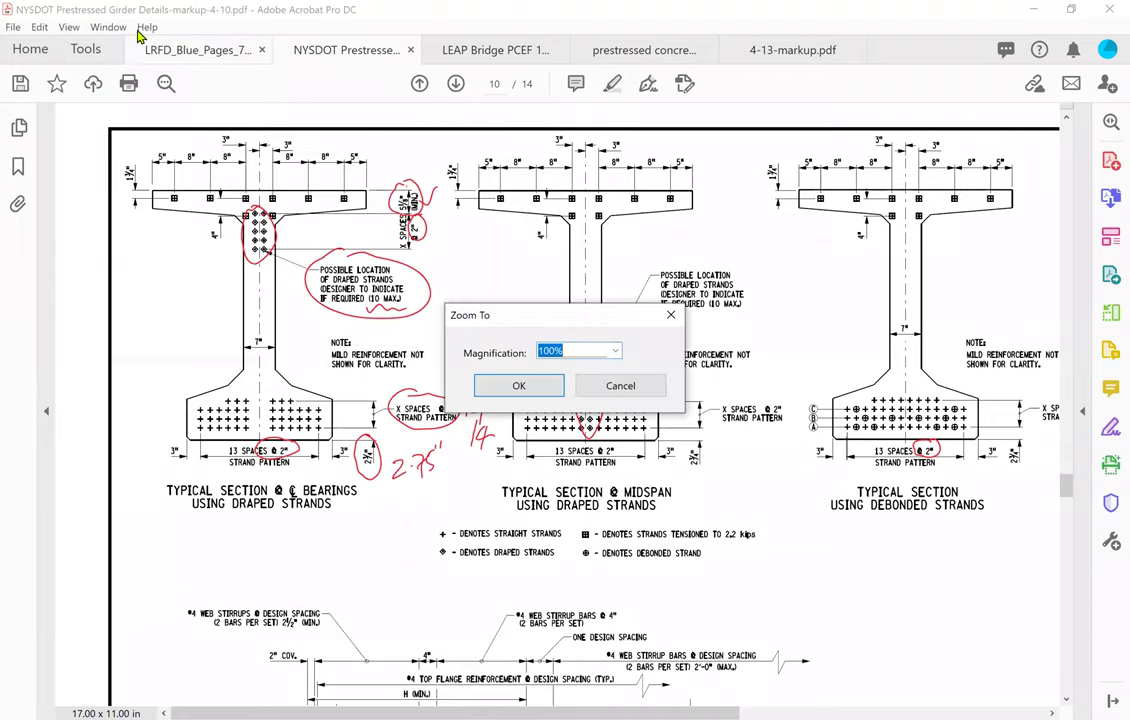
{"action": "key", "text": "Escape"}
{"action": "left_click", "coordinate": [68, 27]}
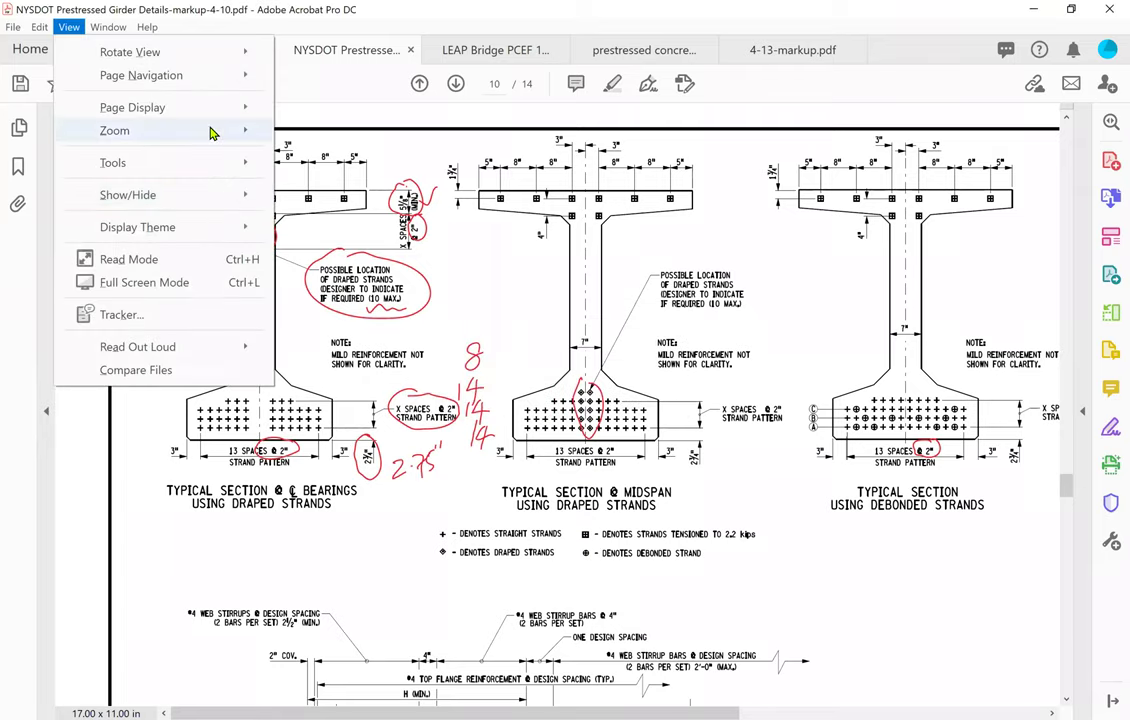
{"action": "mouse_move", "coordinate": [209, 131]}
{"action": "left_click", "coordinate": [398, 259]}
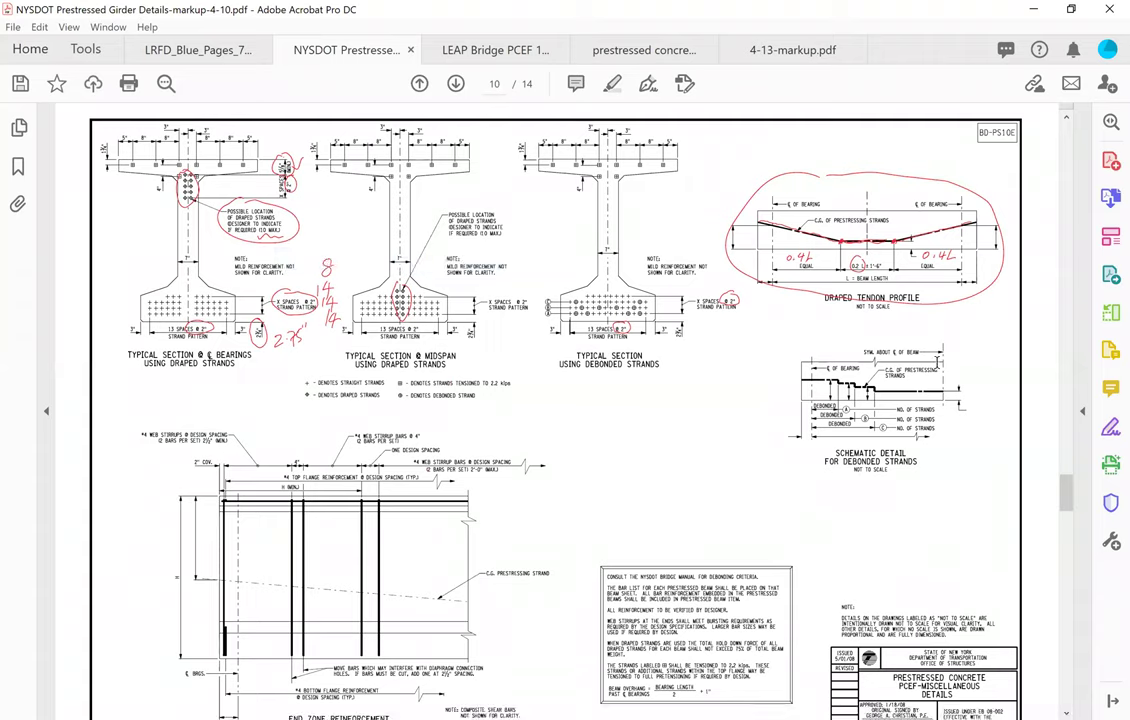
{"action": "left_click_drag", "start_coordinate": [849, 143], "coordinate": [876, 131]}
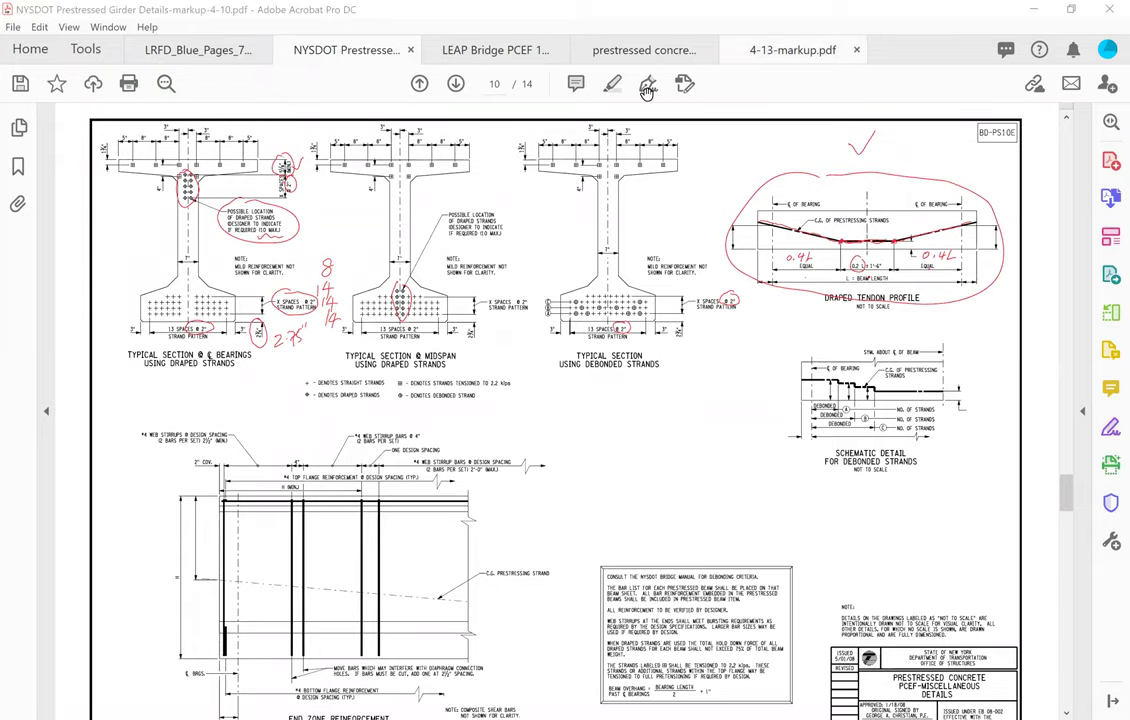
Step: Switch back to LEAP Bridge Concrete and review the midspan increment, debonding length increment and per-row auto-debonding limit
{"action": "key", "text": "alt+Tab"}
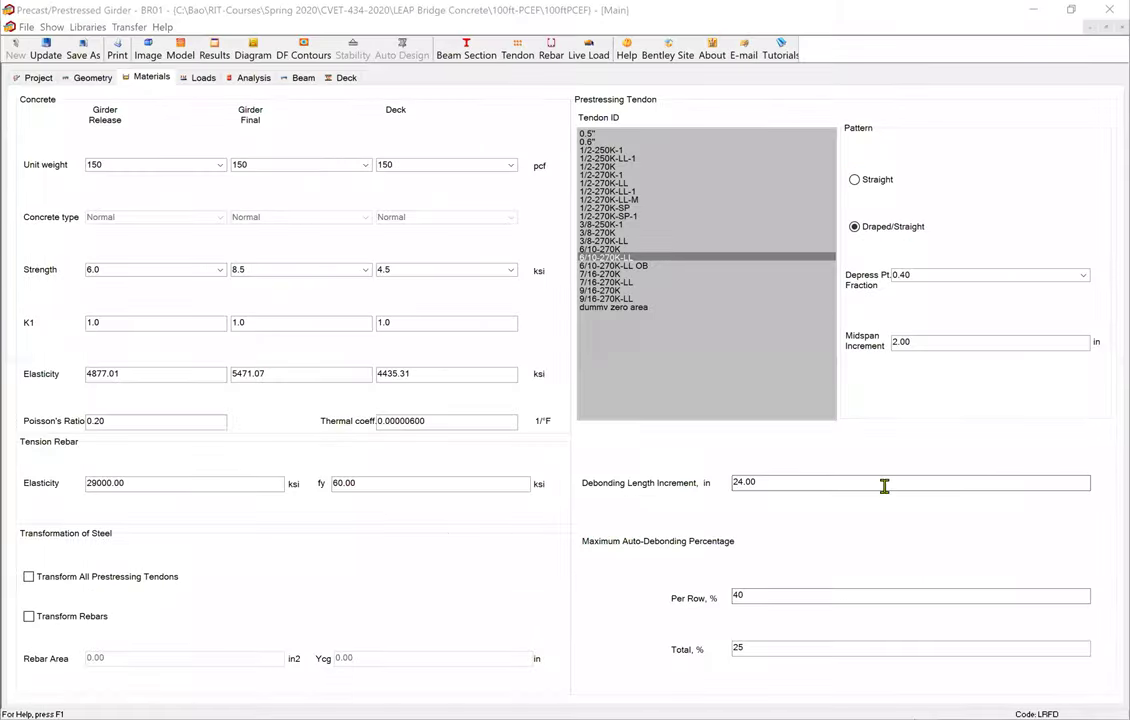
{"action": "left_click", "coordinate": [921, 344]}
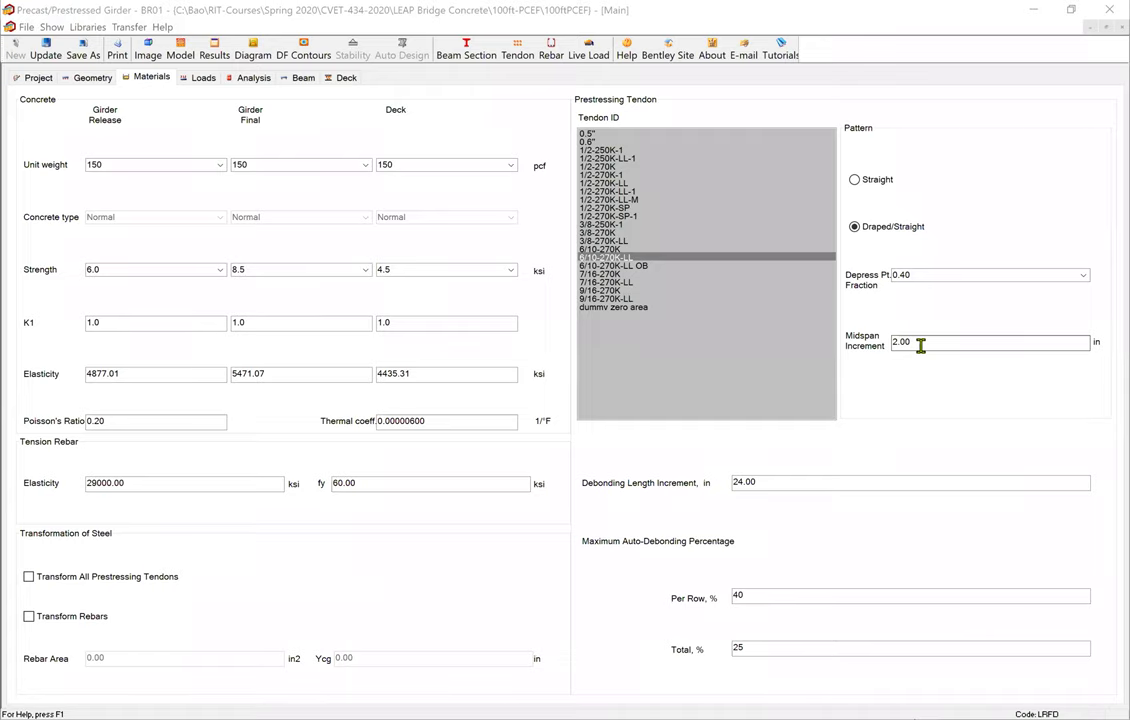
{"action": "left_click", "coordinate": [757, 481]}
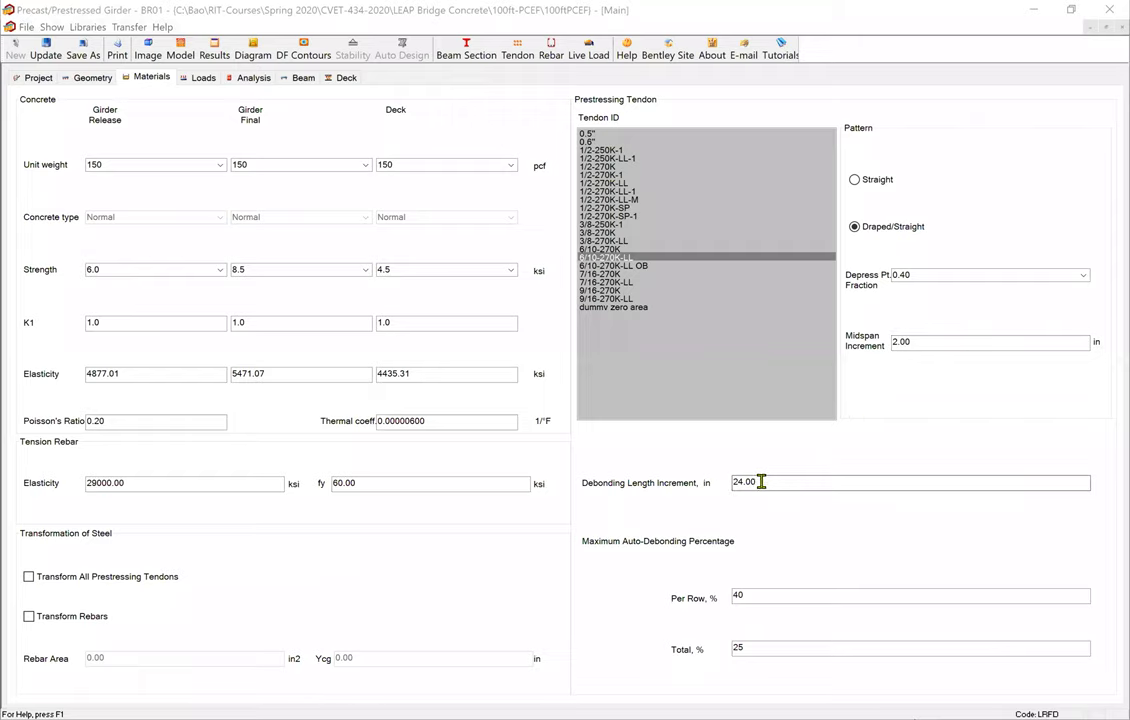
{"action": "left_click", "coordinate": [754, 596]}
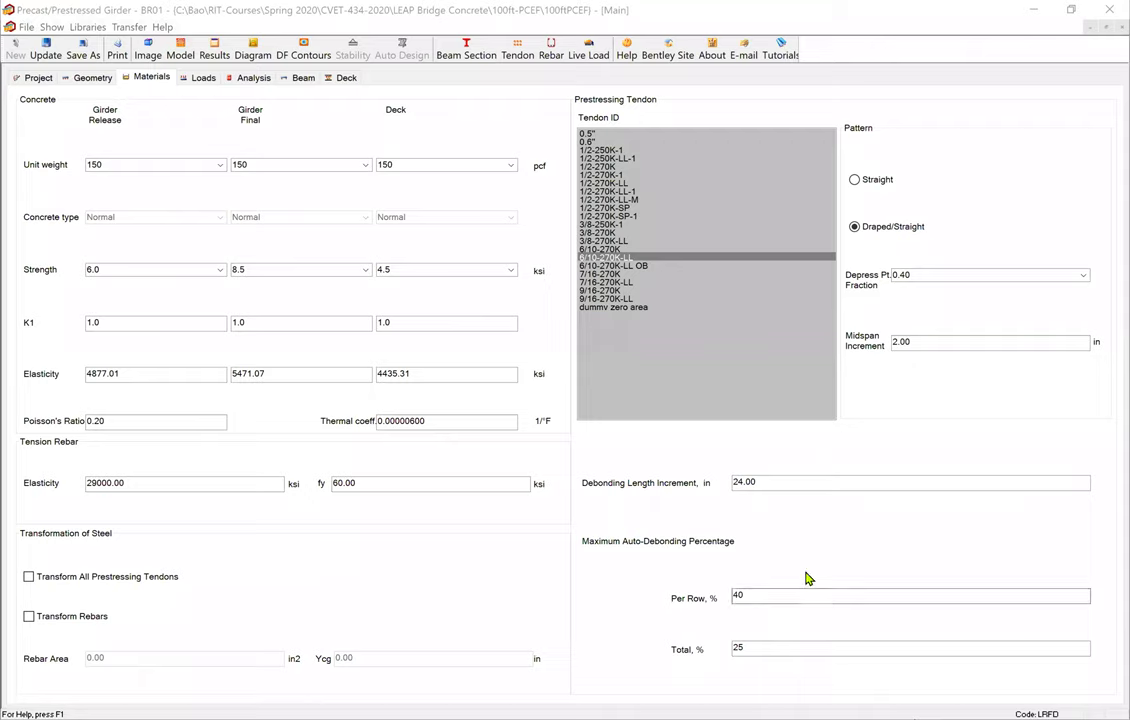
Step: Go to the bridge loads and update the project, declining to generate the reports
{"action": "left_click", "coordinate": [198, 79]}
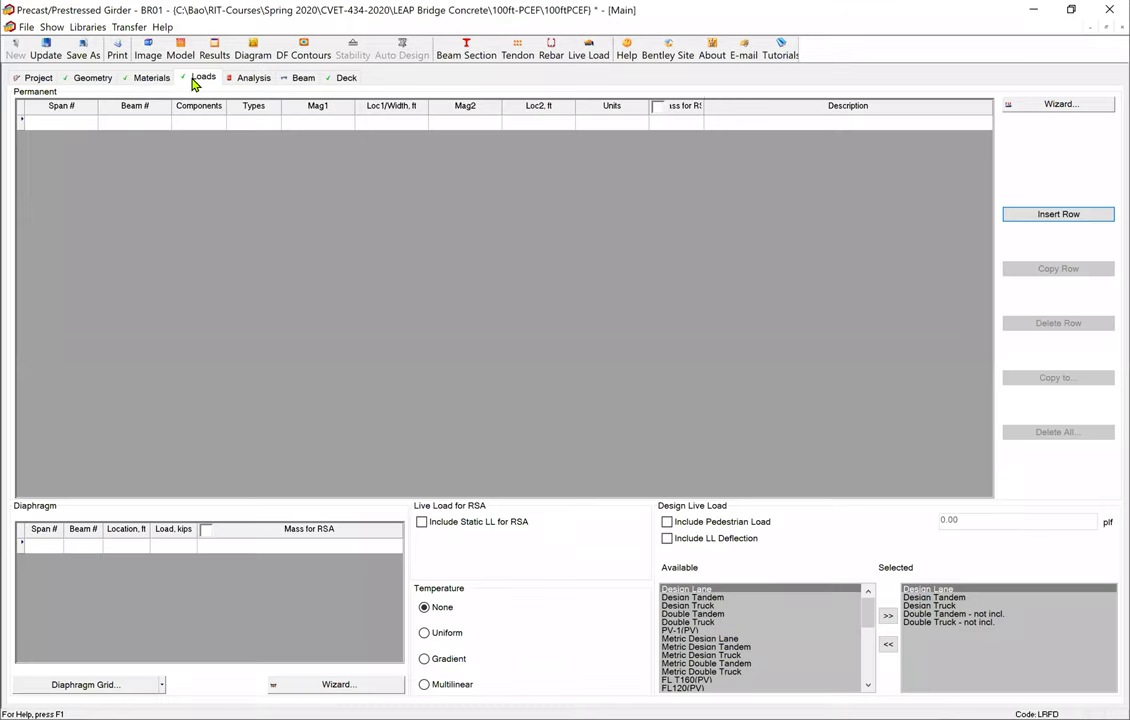
{"action": "left_click", "coordinate": [42, 54]}
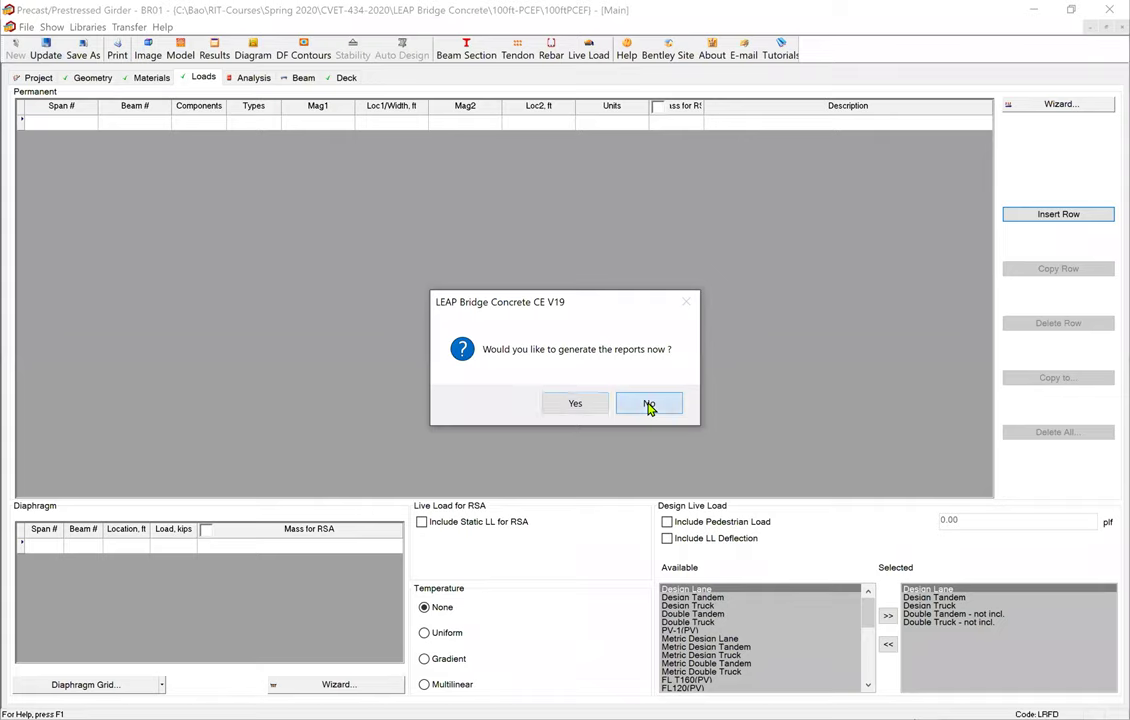
{"action": "left_click", "coordinate": [649, 404]}
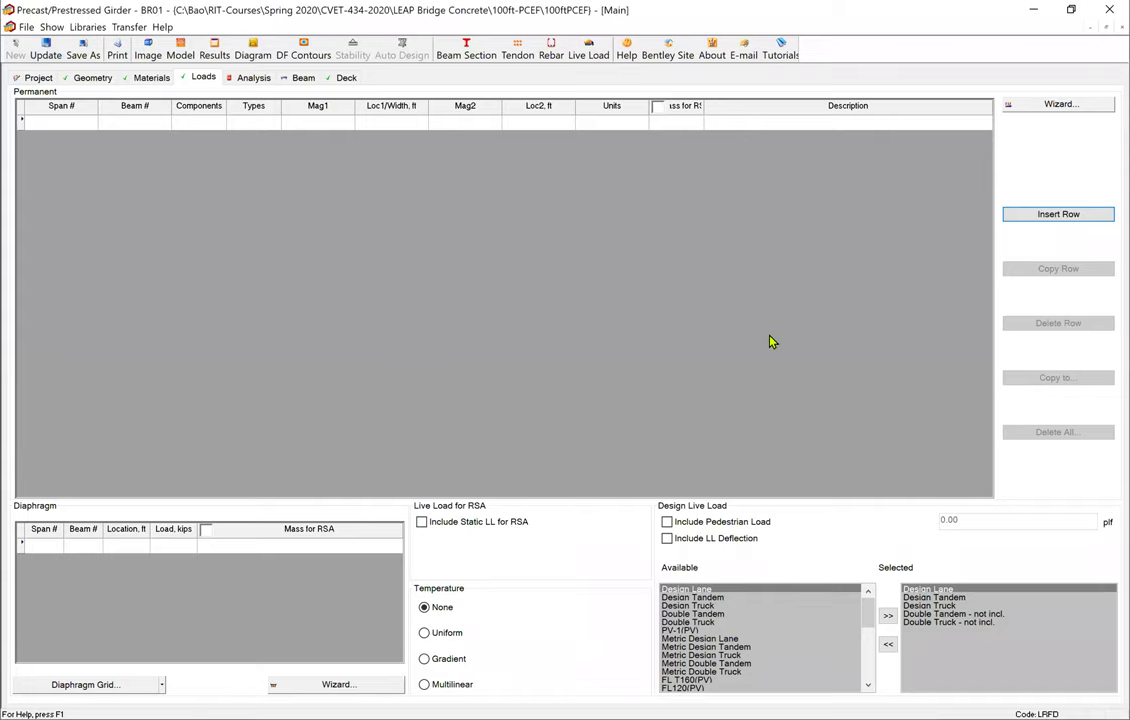
Step: Start the Permanent Load Wizard and set the left and right barrier weights to 0.1 klf each
{"action": "left_click", "coordinate": [1058, 106]}
{"action": "left_click", "coordinate": [1058, 106]}
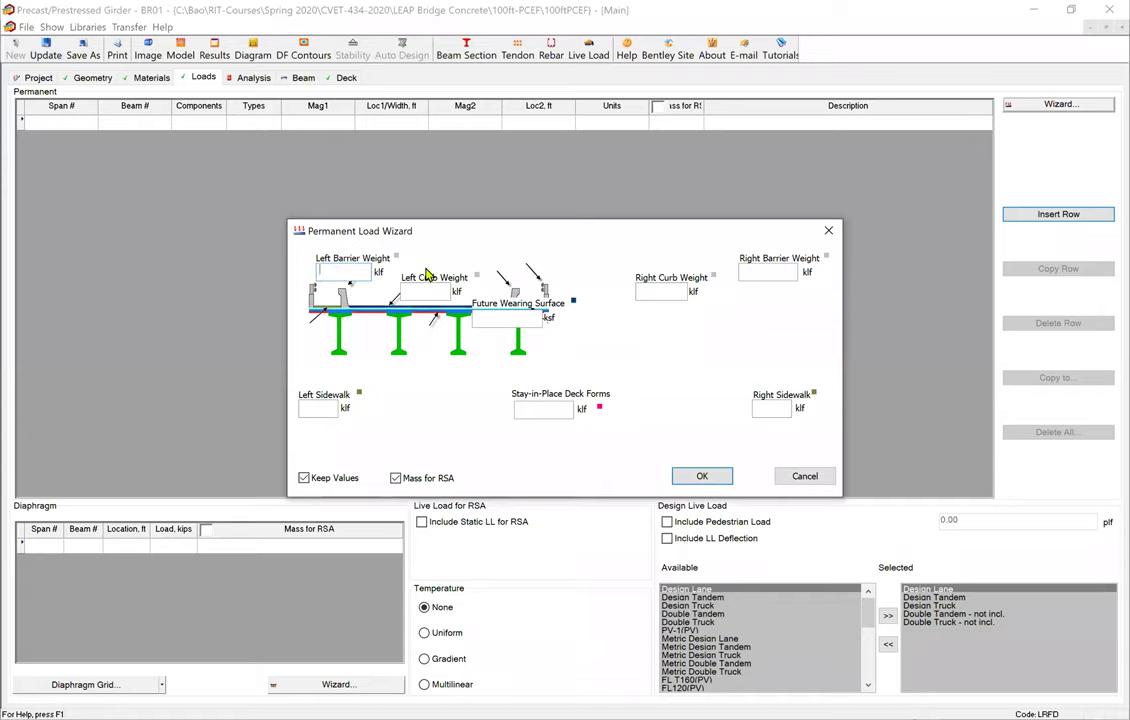
{"action": "type", "text": "0.1"}
{"action": "left_click", "coordinate": [795, 272]}
{"action": "type", "text": "0.1"}
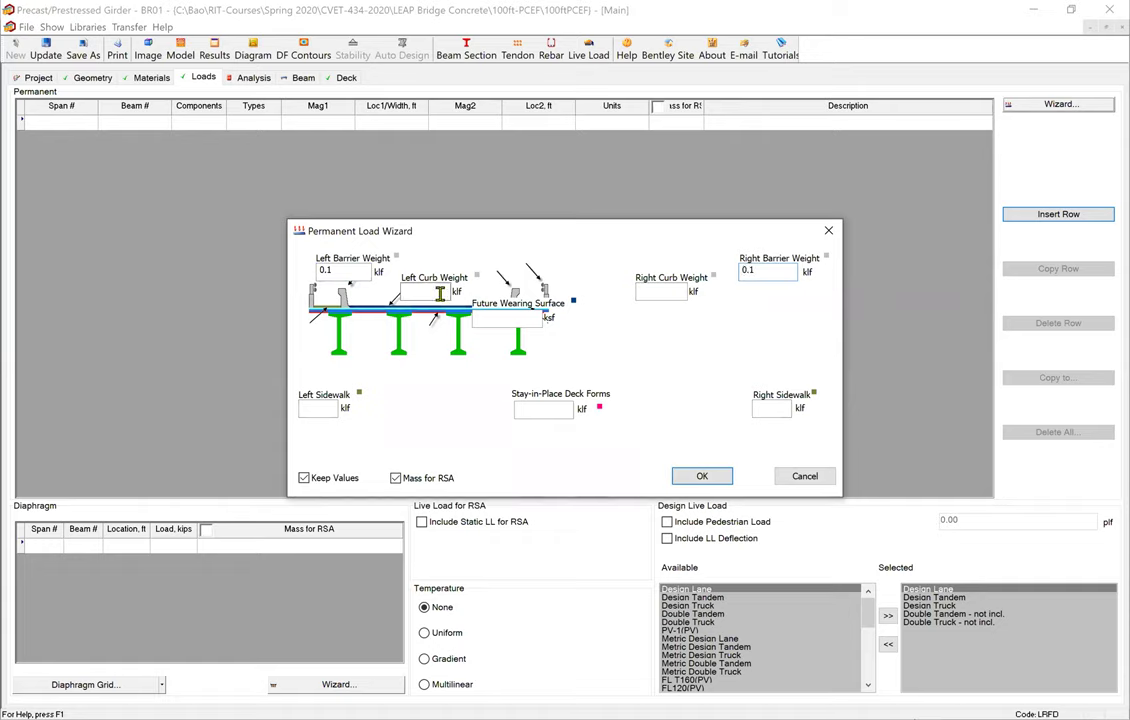
Step: Set the future wearing surface to 0.041 ksf and the stay-in-place deck forms to 0.072 klf, and generate the permanent loads
{"action": "left_click", "coordinate": [508, 317]}
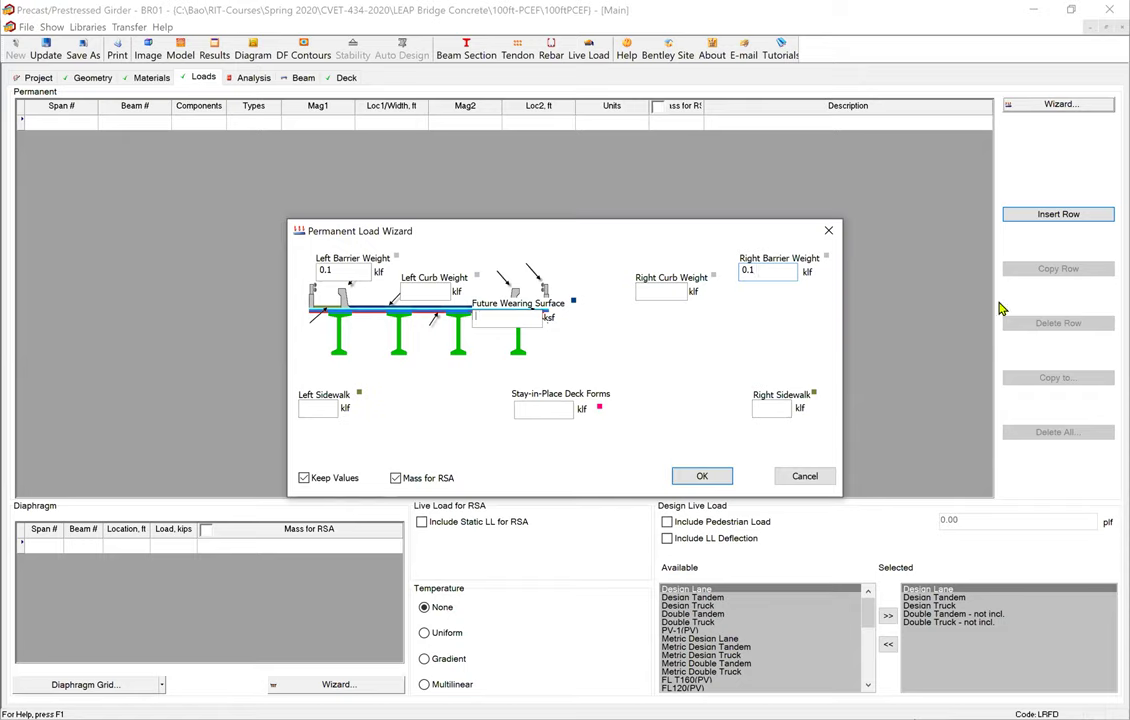
{"action": "type", "text": "0.041"}
{"action": "left_click", "coordinate": [545, 411]}
{"action": "type", "text": "0.072"}
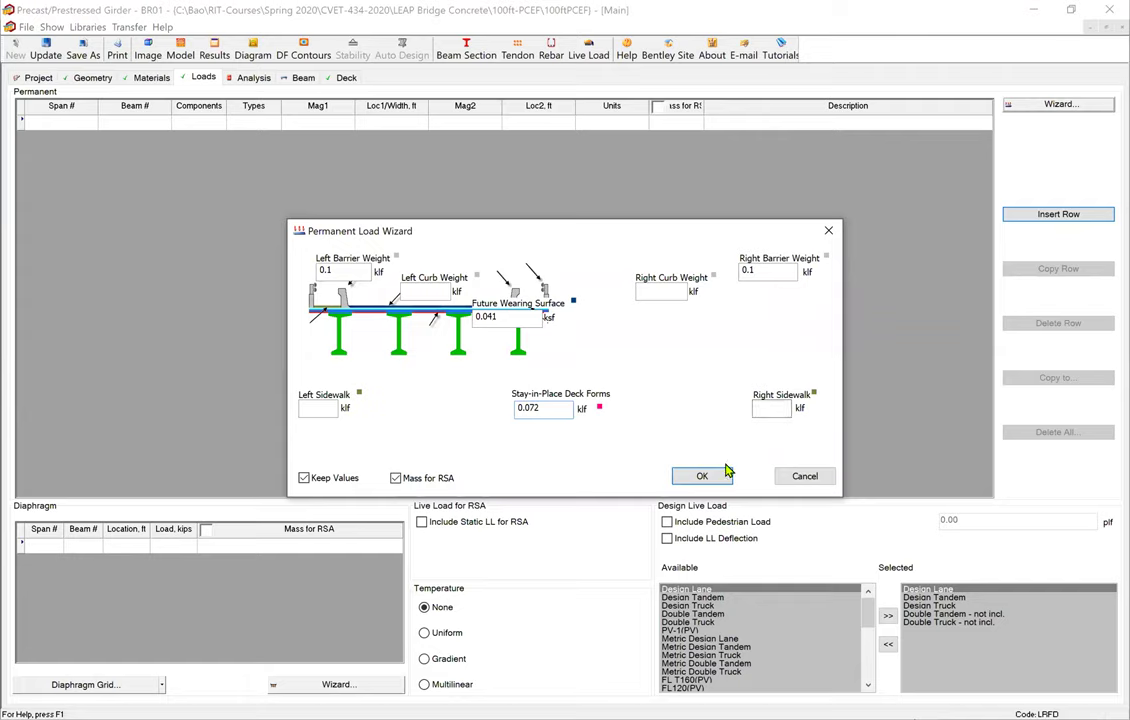
{"action": "left_click", "coordinate": [697, 478]}
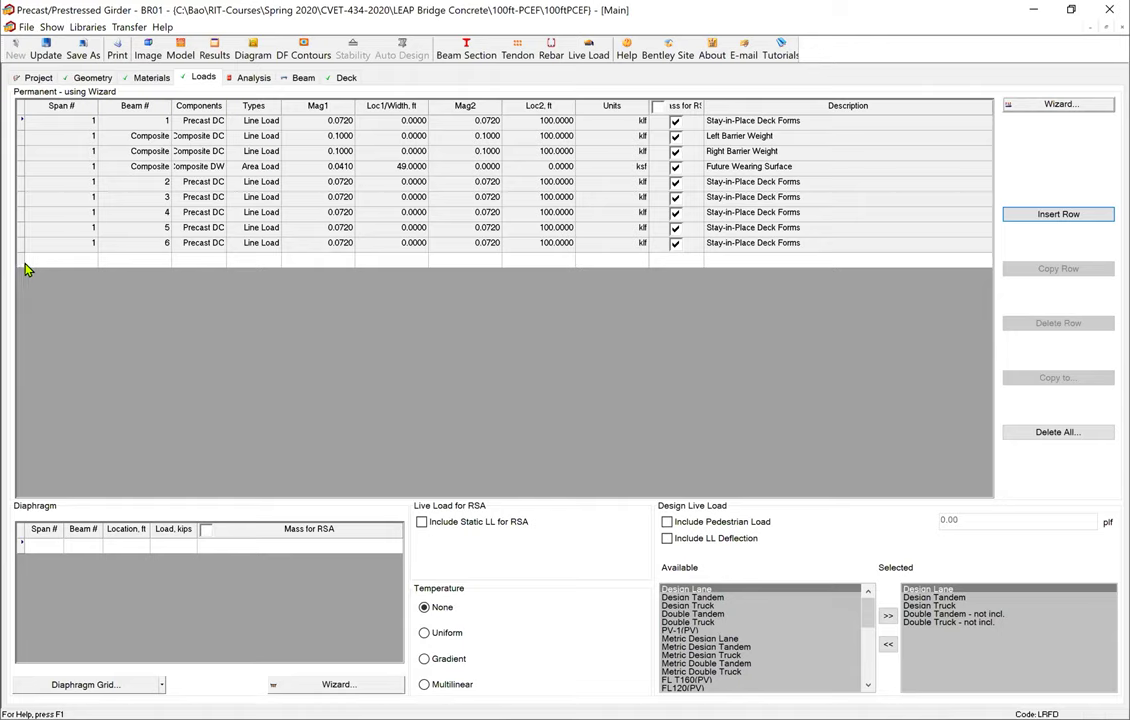
Step: Add a permanent load row for span 1 as a Composite DC line load on the composite section
{"action": "left_click", "coordinate": [27, 261]}
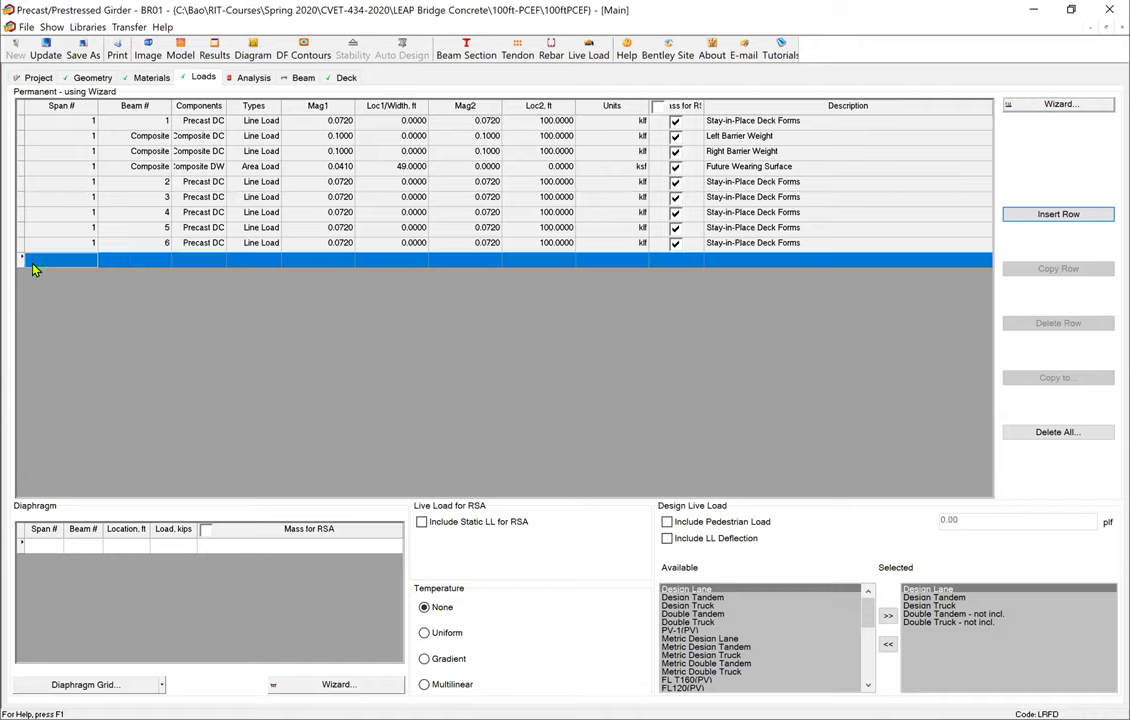
{"action": "left_click", "coordinate": [163, 260]}
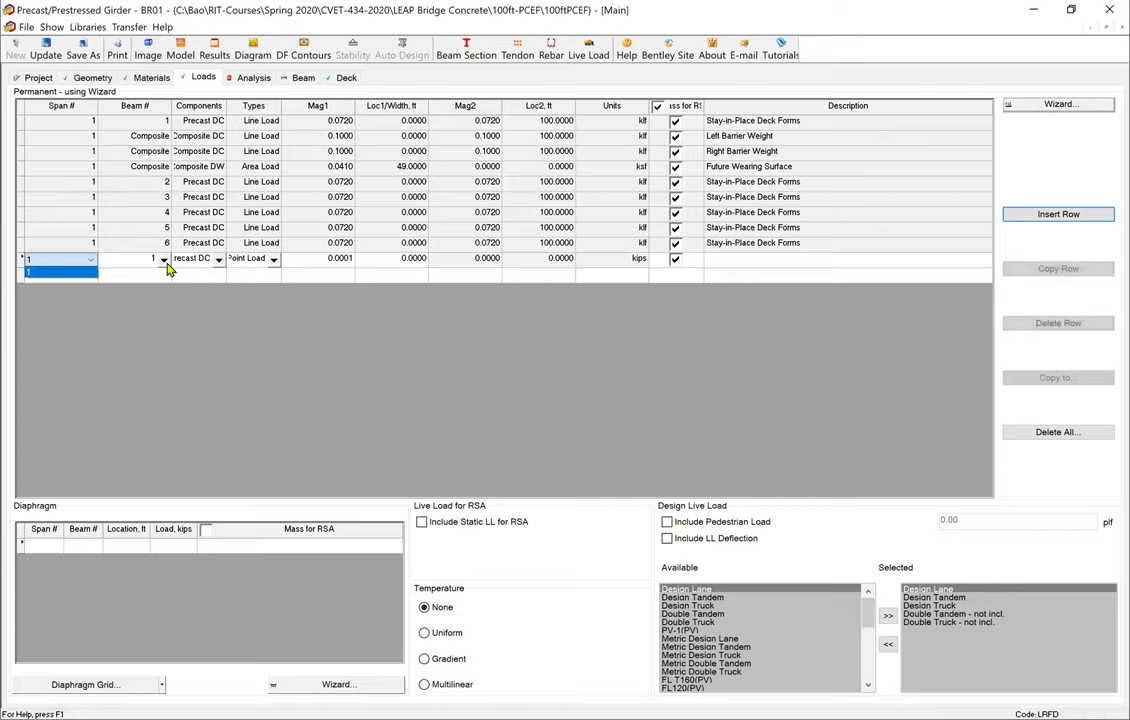
{"action": "left_click", "coordinate": [218, 262]}
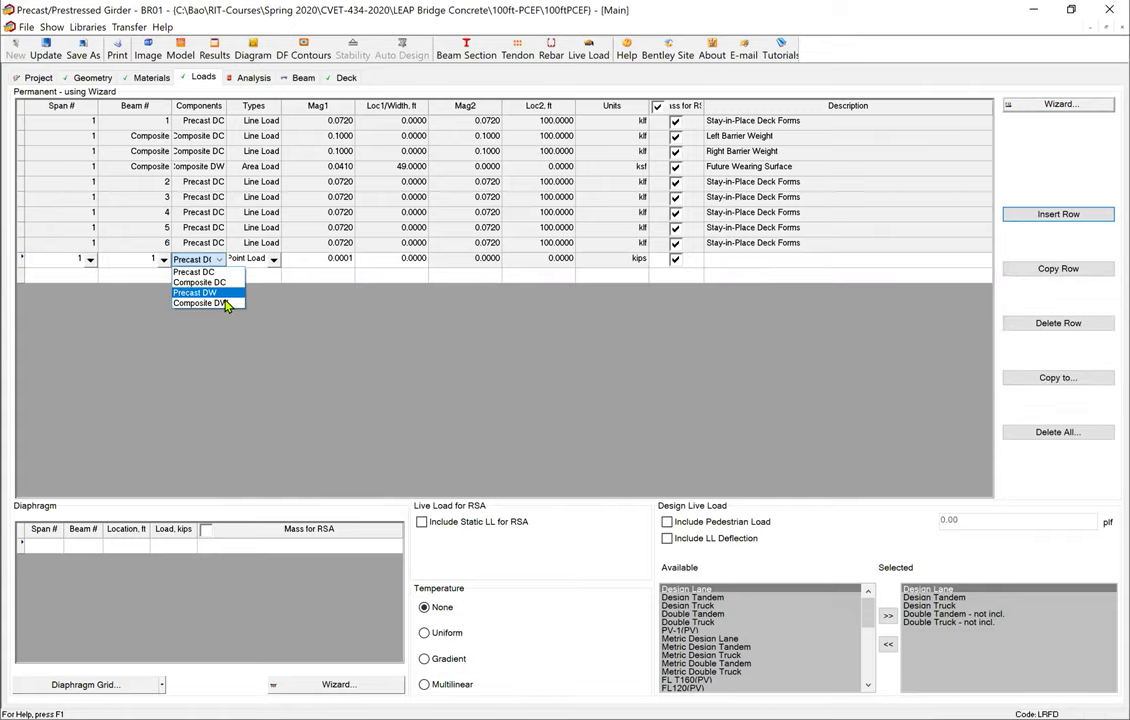
{"action": "left_click", "coordinate": [200, 283]}
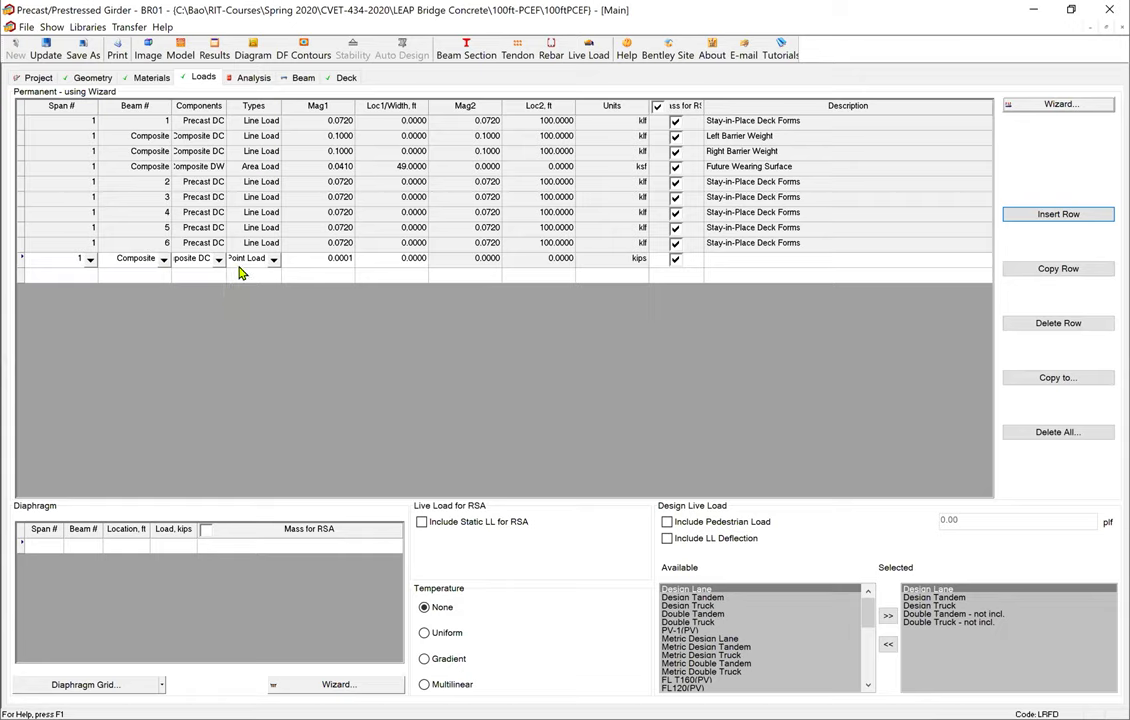
{"action": "left_click", "coordinate": [273, 262]}
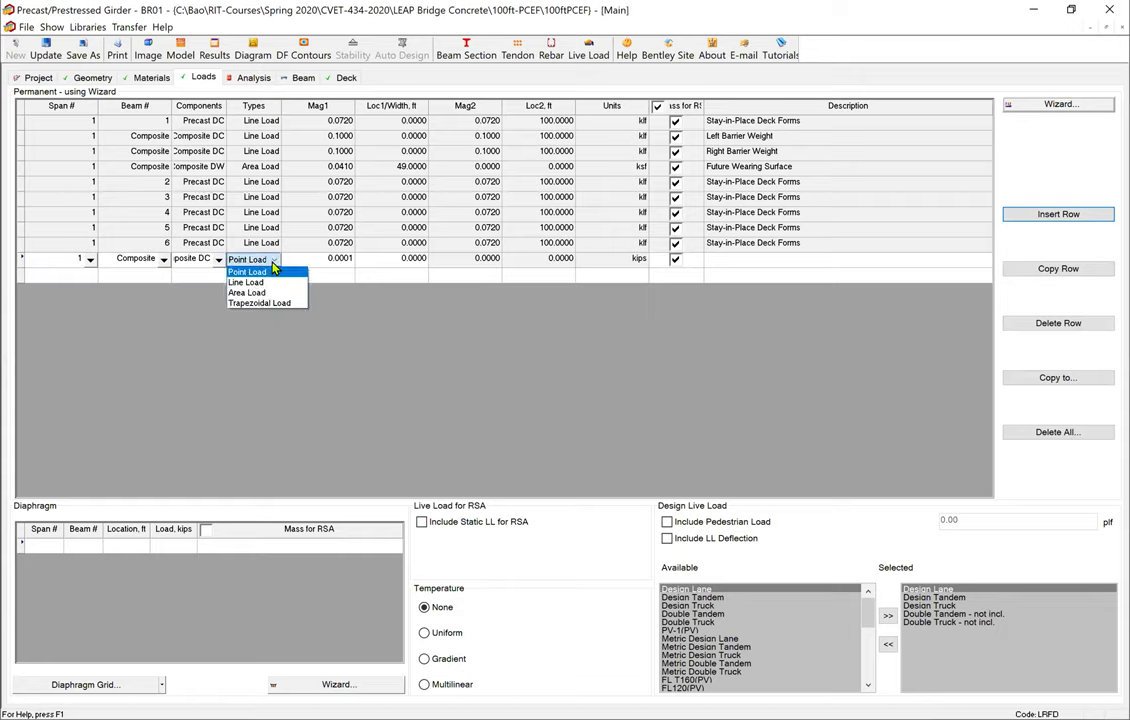
{"action": "left_click", "coordinate": [245, 282]}
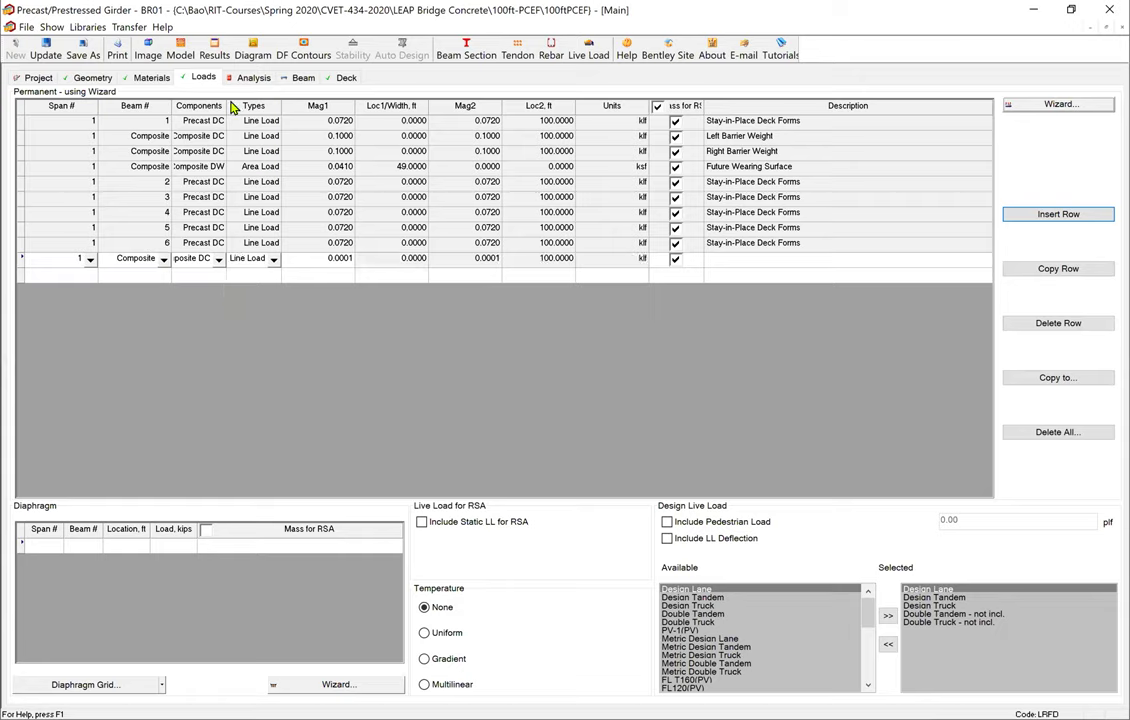
Step: Set the new composite line load's magnitude to 0.45 klf and describe it as Median 4' by 9"
{"action": "left_click", "coordinate": [325, 259]}
{"action": "type", "text": "0.45"}
{"action": "left_click", "coordinate": [752, 260]}
{"action": "type", "text": "Median 4"}
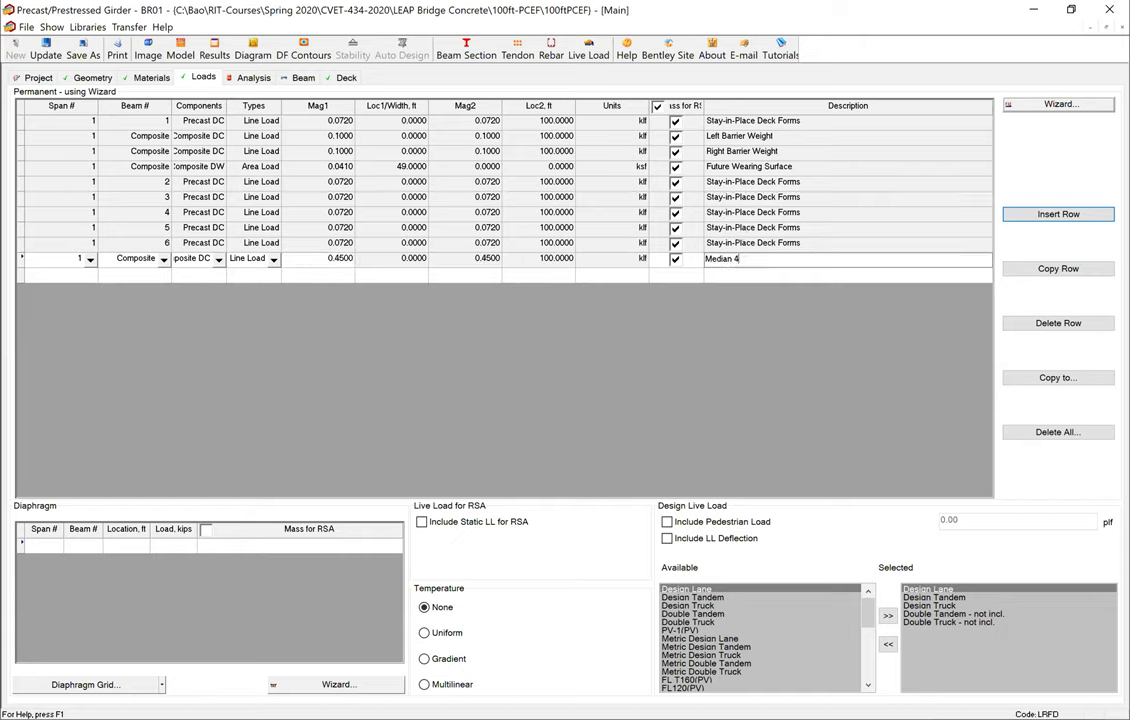
{"action": "type", "text": "' by 9\""}
Step: Add another permanent load row for span 1, beam 1, as a Precast DC line load
{"action": "left_click", "coordinate": [95, 277]}
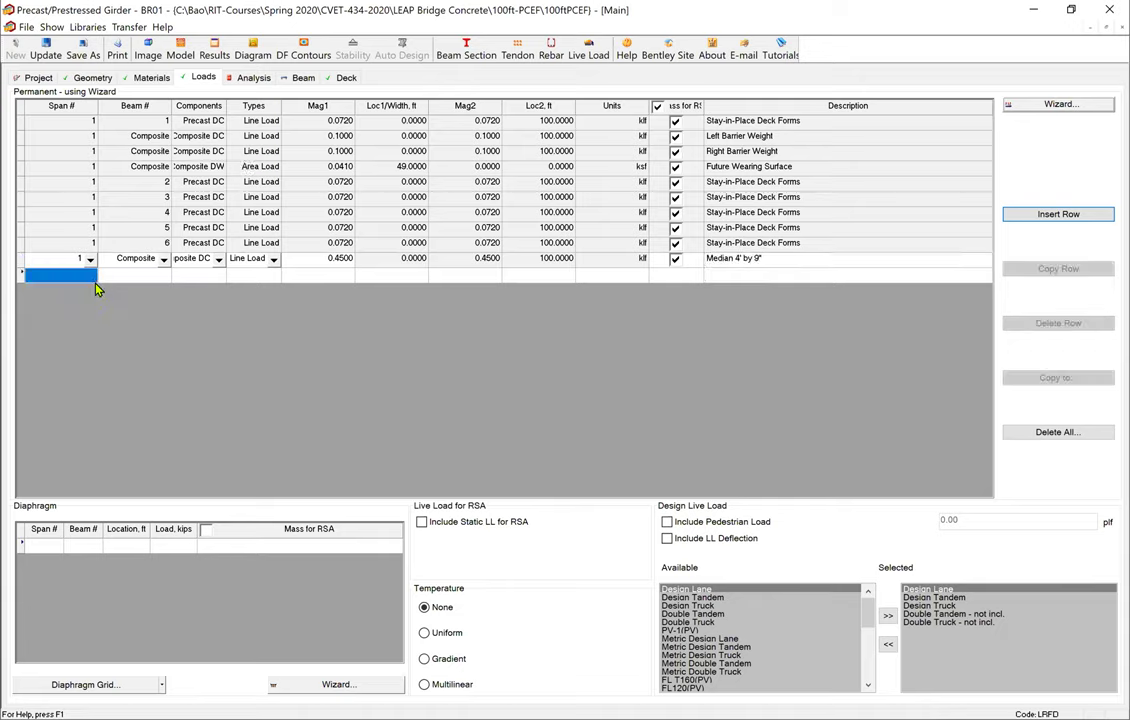
{"action": "type", "text": "1"}
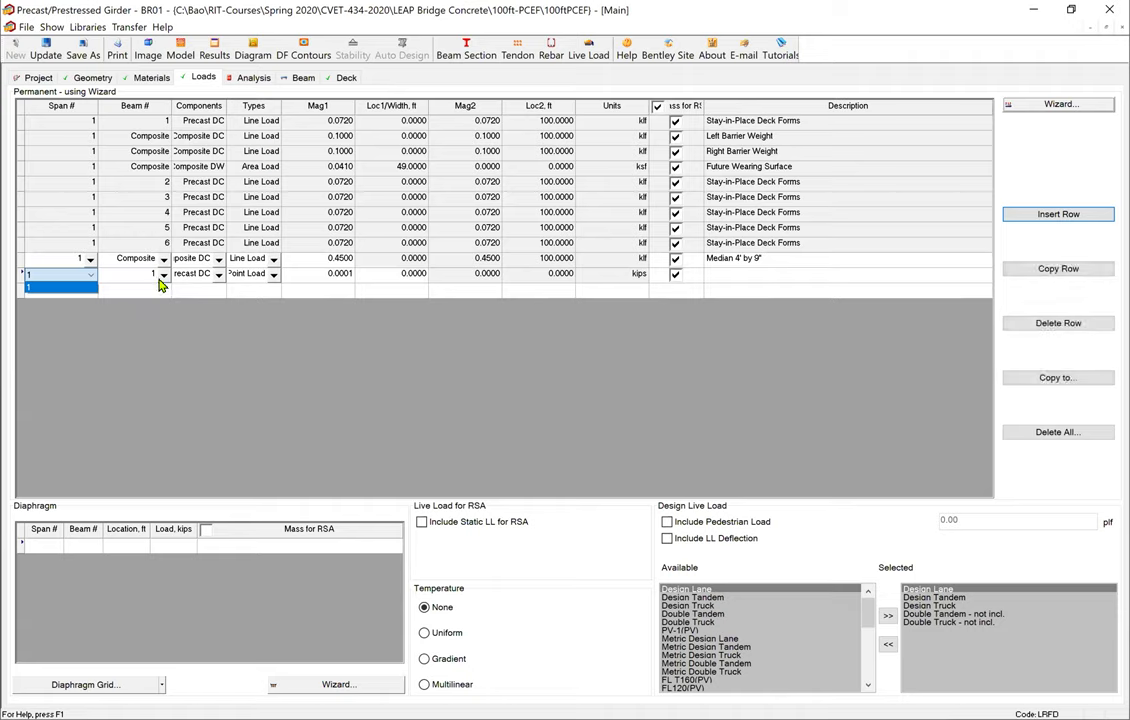
{"action": "left_click", "coordinate": [160, 285]}
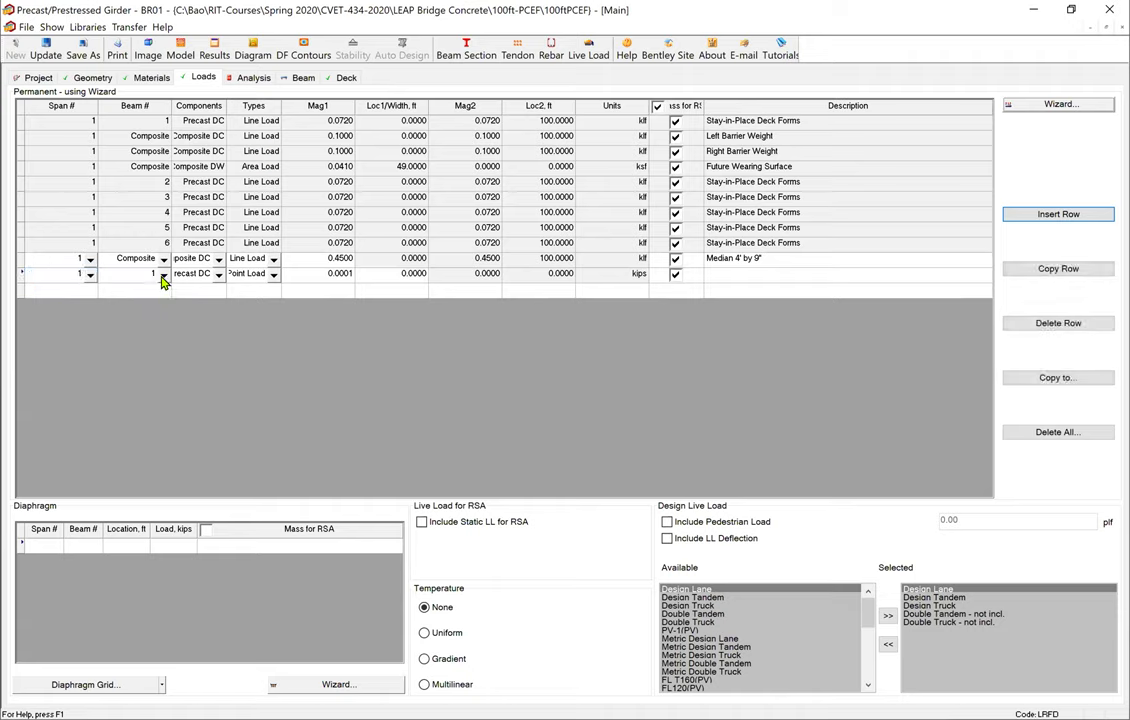
{"action": "left_click", "coordinate": [164, 277]}
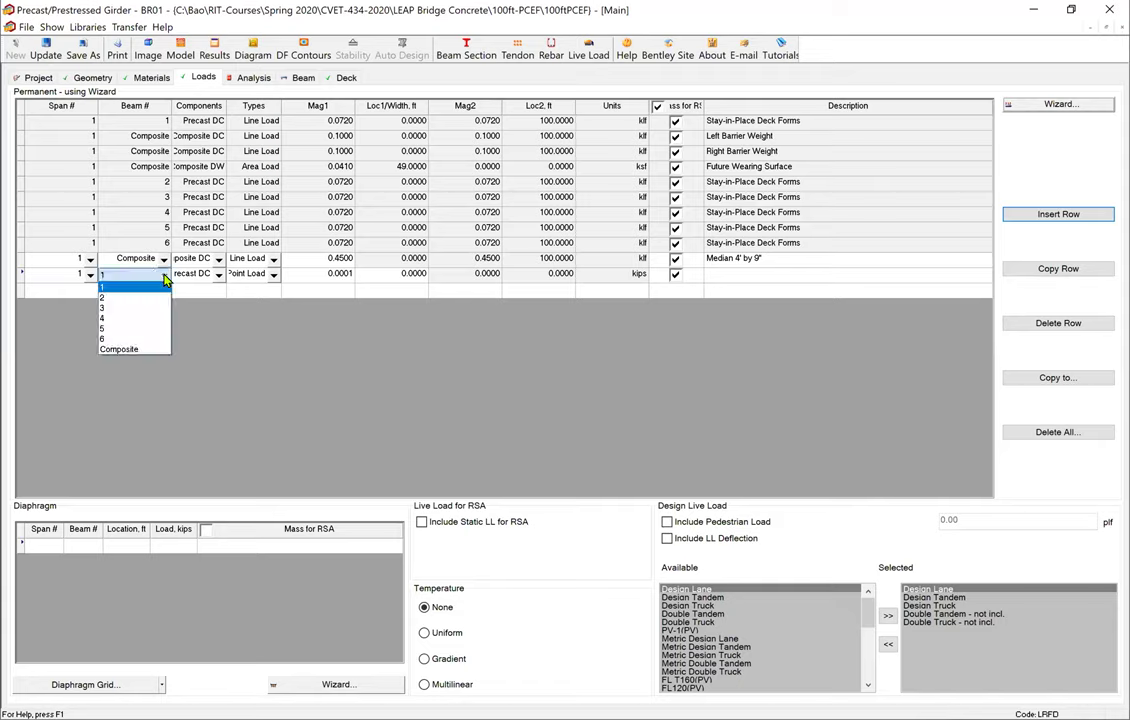
{"action": "left_click", "coordinate": [151, 288]}
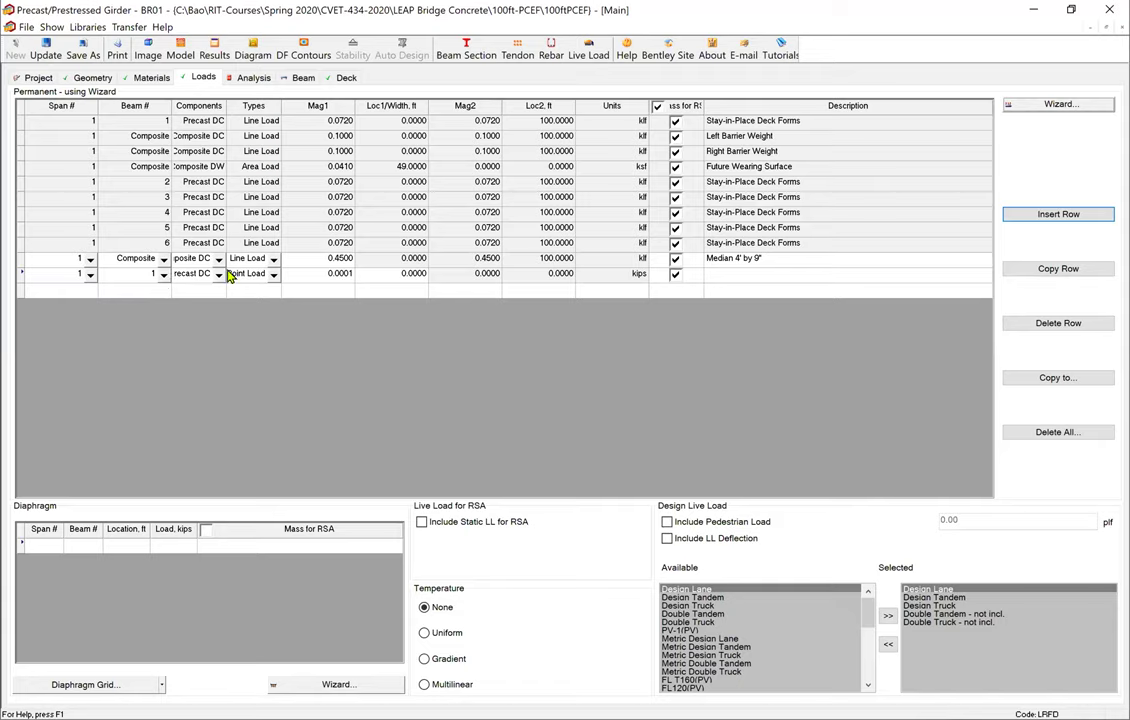
{"action": "left_click", "coordinate": [272, 275]}
{"action": "left_click", "coordinate": [268, 297]}
{"action": "left_click", "coordinate": [322, 276]}
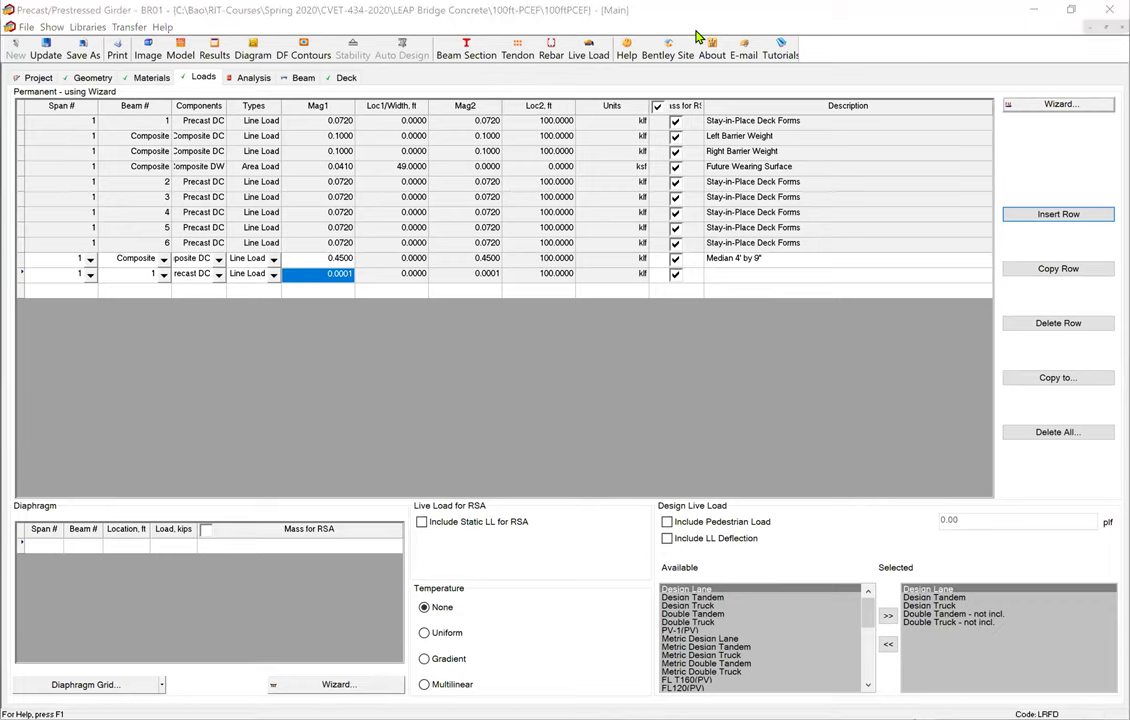
Step: Switch to Adobe Acrobat and underline the 2" additional haunch note in the LEAP Bridge PCEF 100ft markup PDF
{"action": "key", "text": "alt+Tab"}
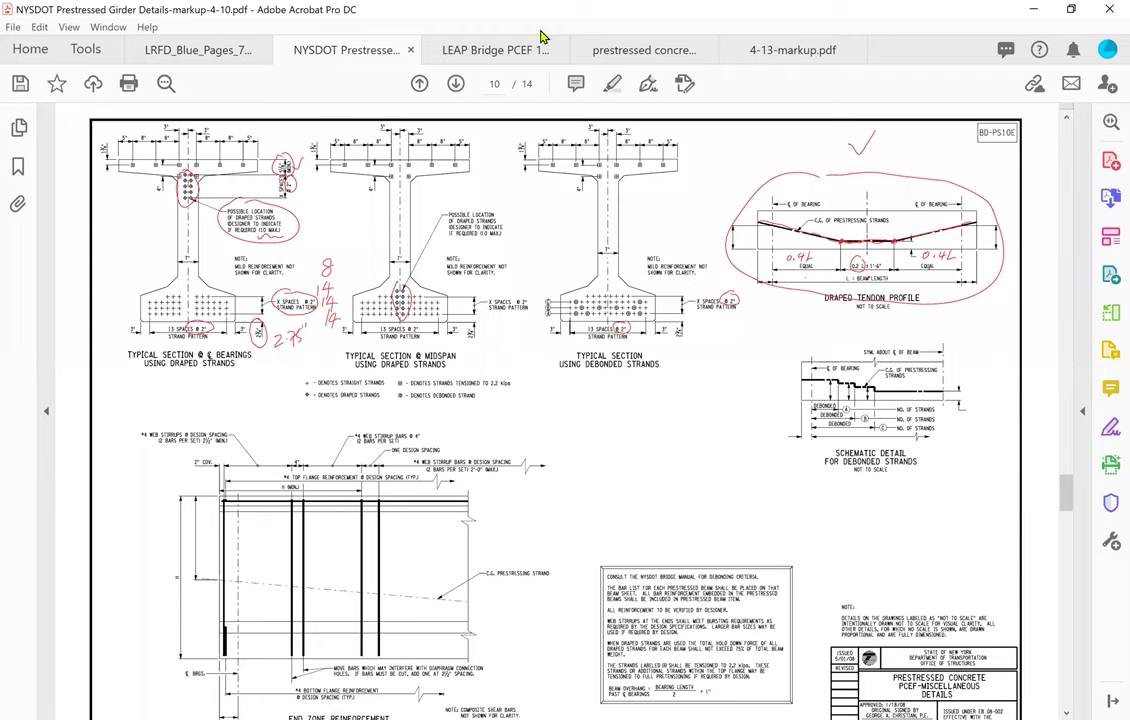
{"action": "left_click", "coordinate": [507, 57]}
{"action": "scroll", "coordinate": [735, 372], "scroll_direction": "down", "scroll_amount": 1}
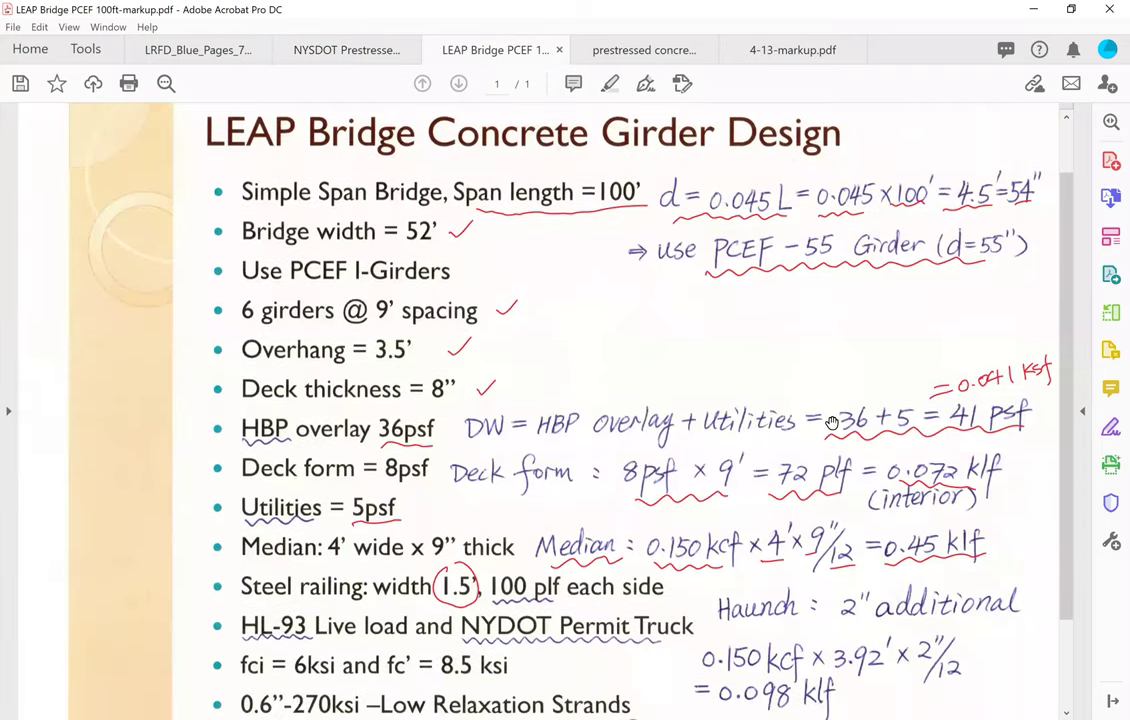
{"action": "scroll", "coordinate": [832, 423], "scroll_direction": "down", "scroll_amount": 2}
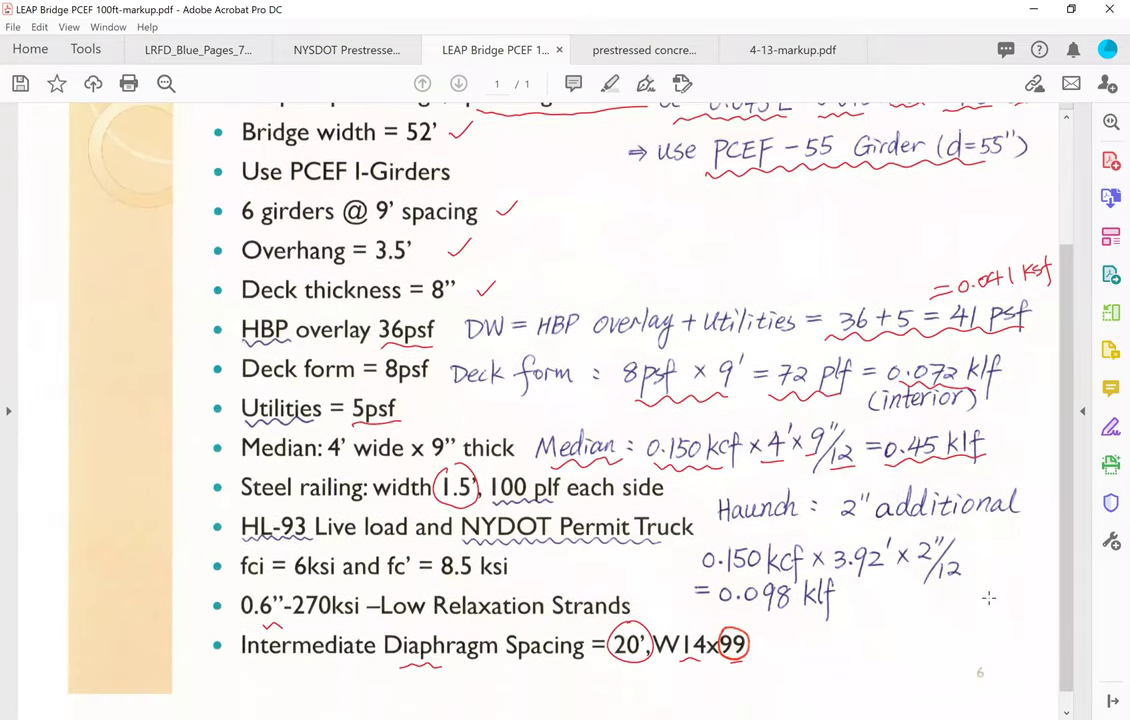
{"action": "left_click_drag", "start_coordinate": [722, 521], "coordinate": [852, 522]}
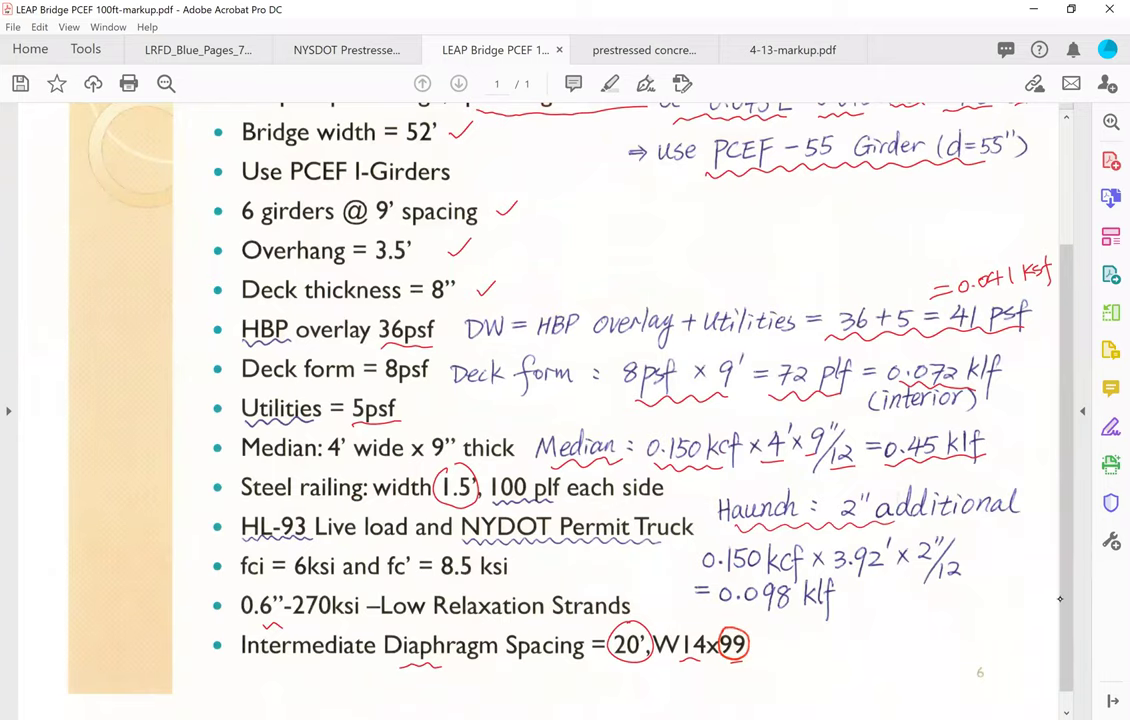
{"action": "left_click_drag", "start_coordinate": [756, 520], "coordinate": [1020, 512]}
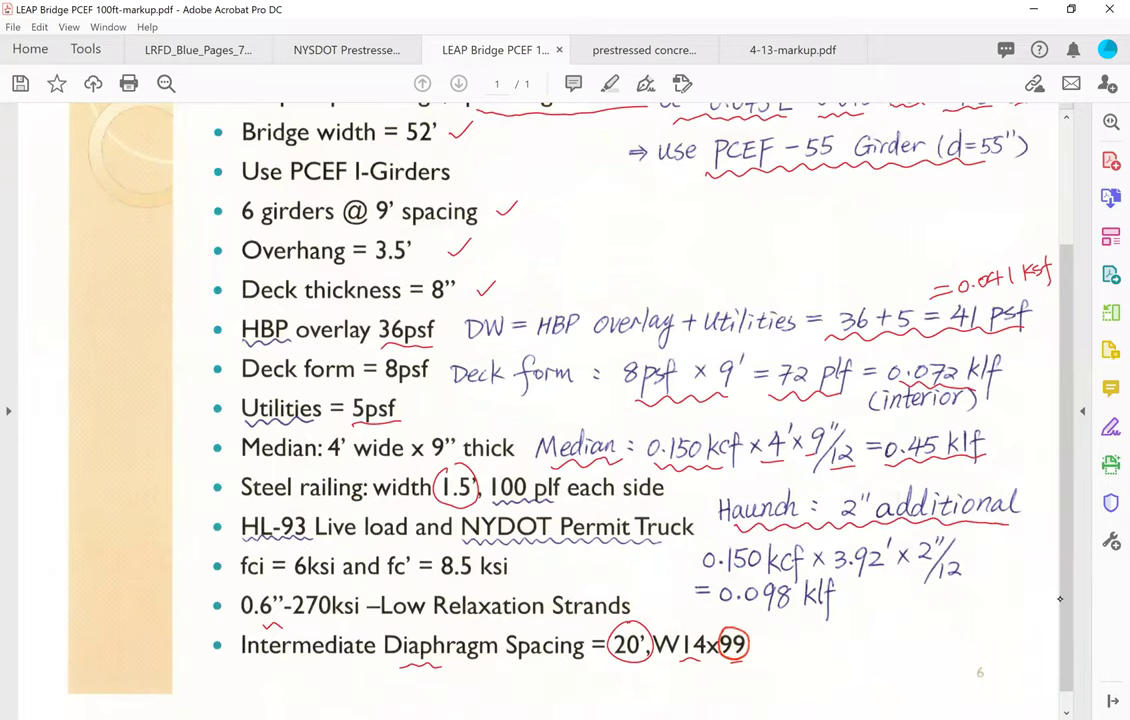
Step: Underline the haunch load factors 0.150 kcf, 3.92' and 2"/12, and the 0.098 klf result
{"action": "left_click_drag", "start_coordinate": [702, 576], "coordinate": [795, 571]}
{"action": "left_click_drag", "start_coordinate": [847, 577], "coordinate": [881, 574]}
{"action": "left_click_drag", "start_coordinate": [905, 571], "coordinate": [975, 576]}
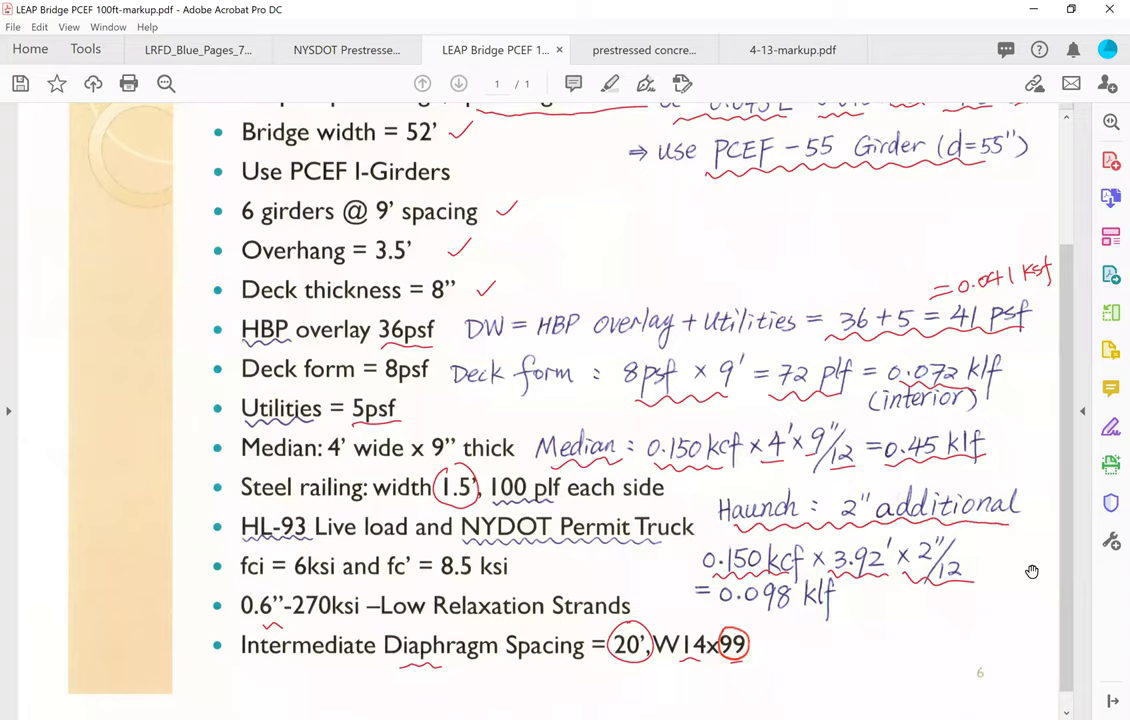
{"action": "left_click_drag", "start_coordinate": [722, 611], "coordinate": [835, 606]}
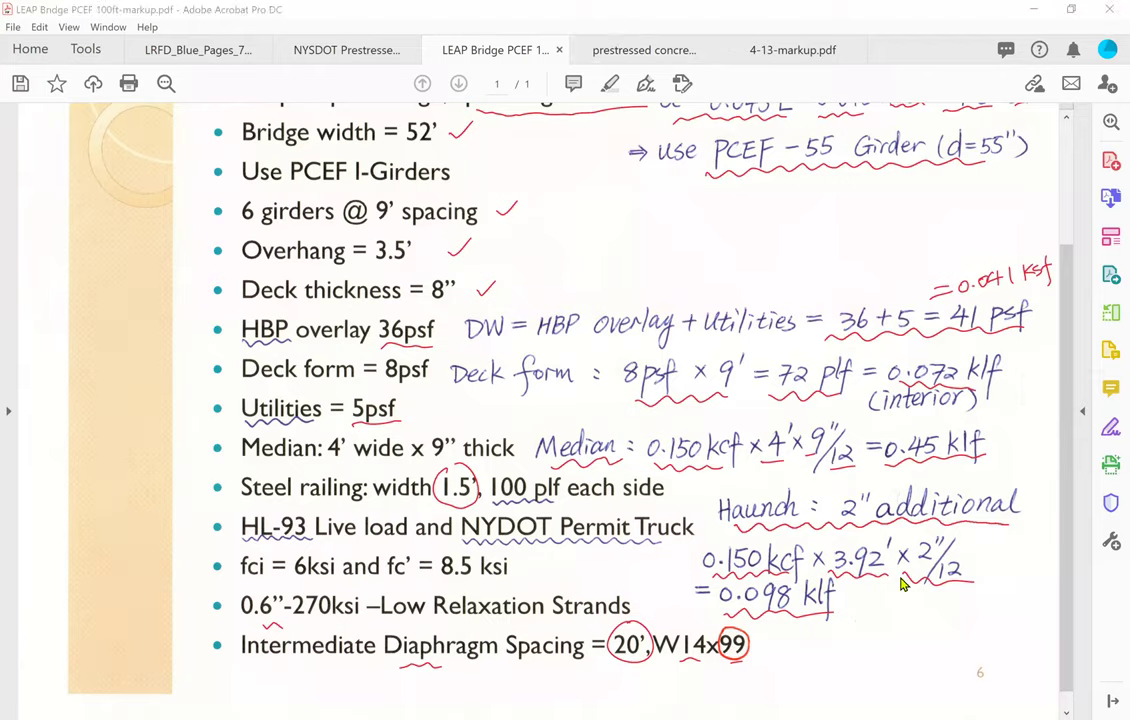
Step: Switch back to LEAP Bridge Concrete and set the beam 1 Precast DC line load to 0.098 klf
{"action": "key", "text": "alt+Tab"}
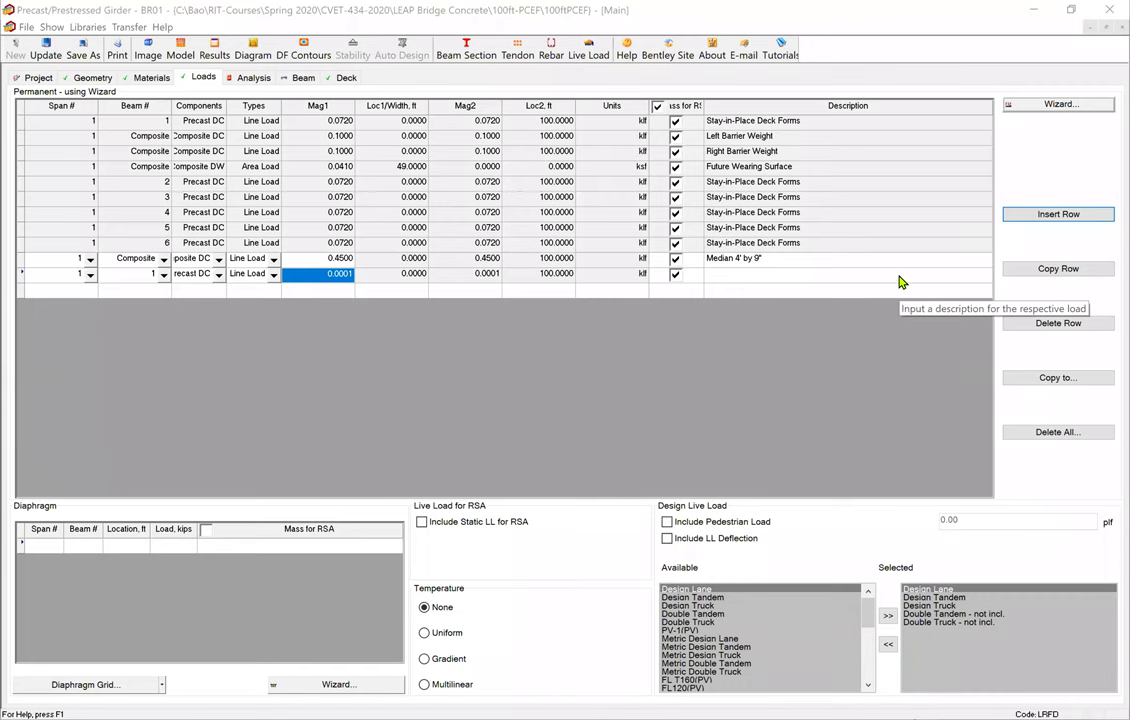
{"action": "left_click", "coordinate": [330, 276]}
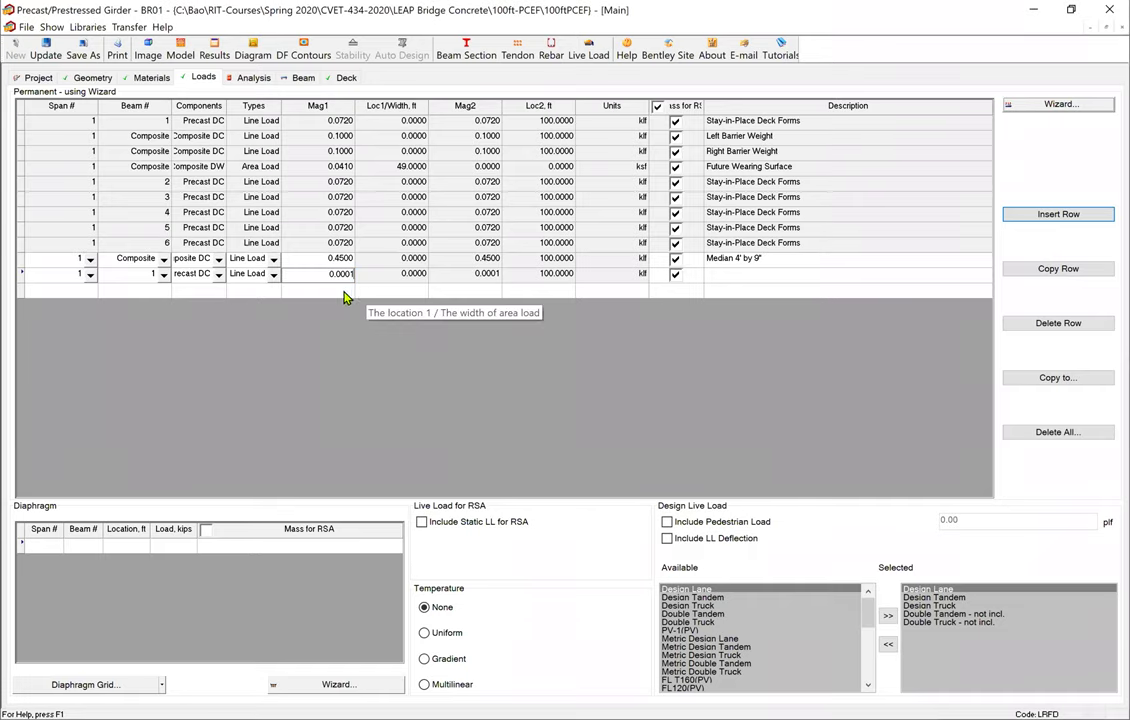
{"action": "key", "text": "BackSpace"}
{"action": "key", "text": "BackSpace"}
{"action": "key", "text": "BackSpace"}
{"action": "key", "text": "BackSpace"}
{"action": "key", "text": "BackSpace"}
{"action": "key", "text": "BackSpace"}
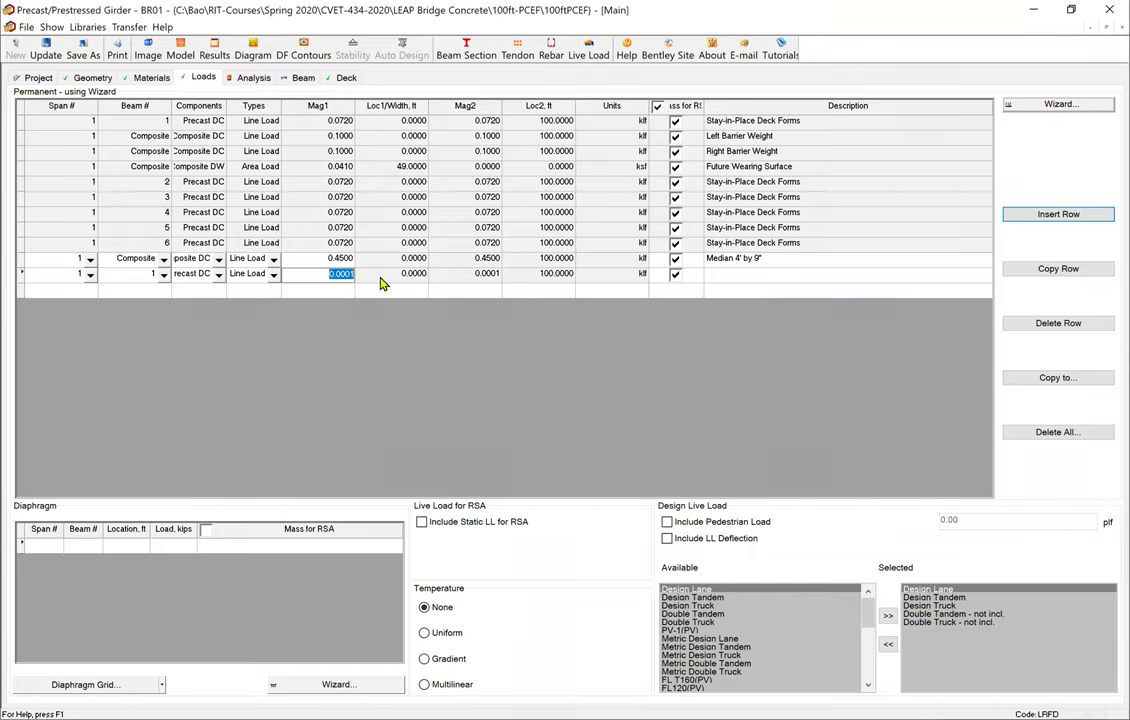
{"action": "type", "text": "0.098"}
Step: Describe the 0.098 klf beam 1 load as 2" additional haunch
{"action": "left_click", "coordinate": [770, 282]}
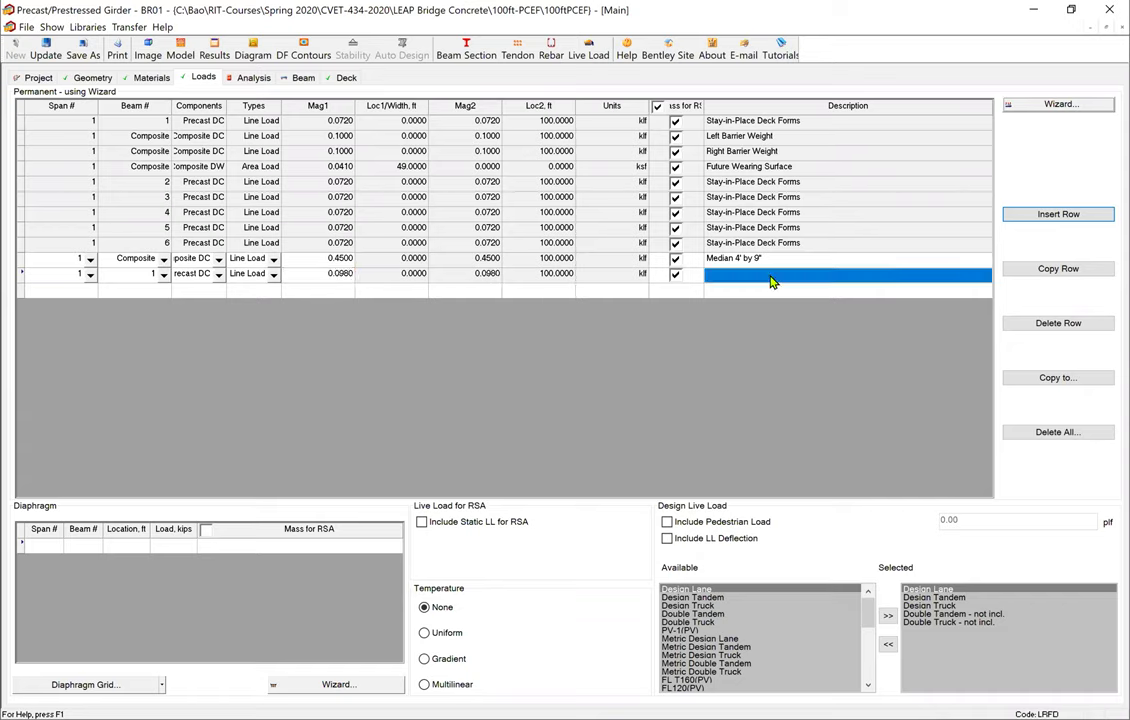
{"action": "type", "text": "2"}
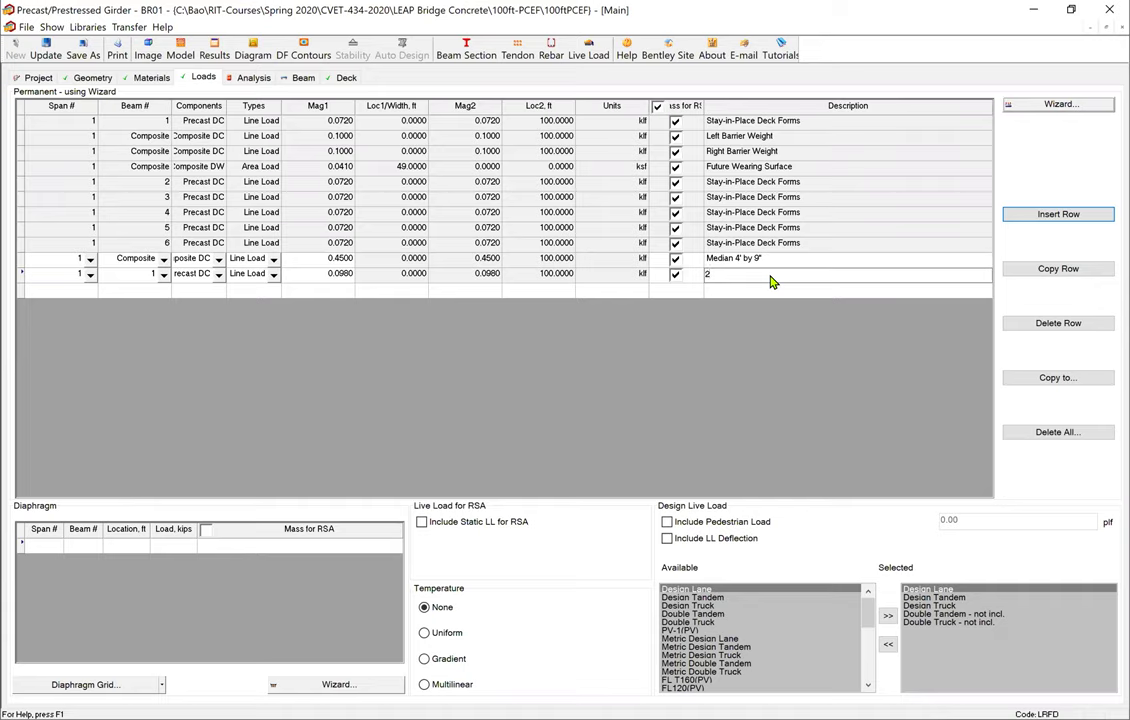
{"action": "type", "text": "\" additioa"}
{"action": "key", "text": "BackSpace"}
{"action": "type", "text": "nal haunch"}
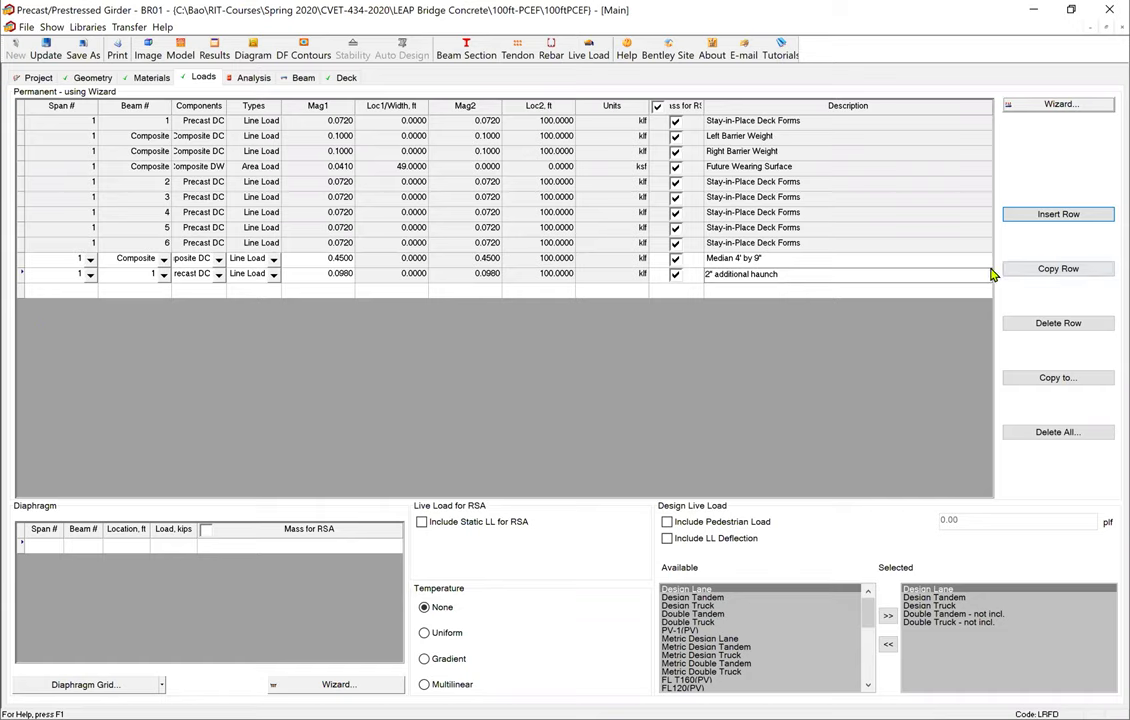
Step: Copy the 2" additional haunch load row five times
{"action": "left_click", "coordinate": [1060, 270]}
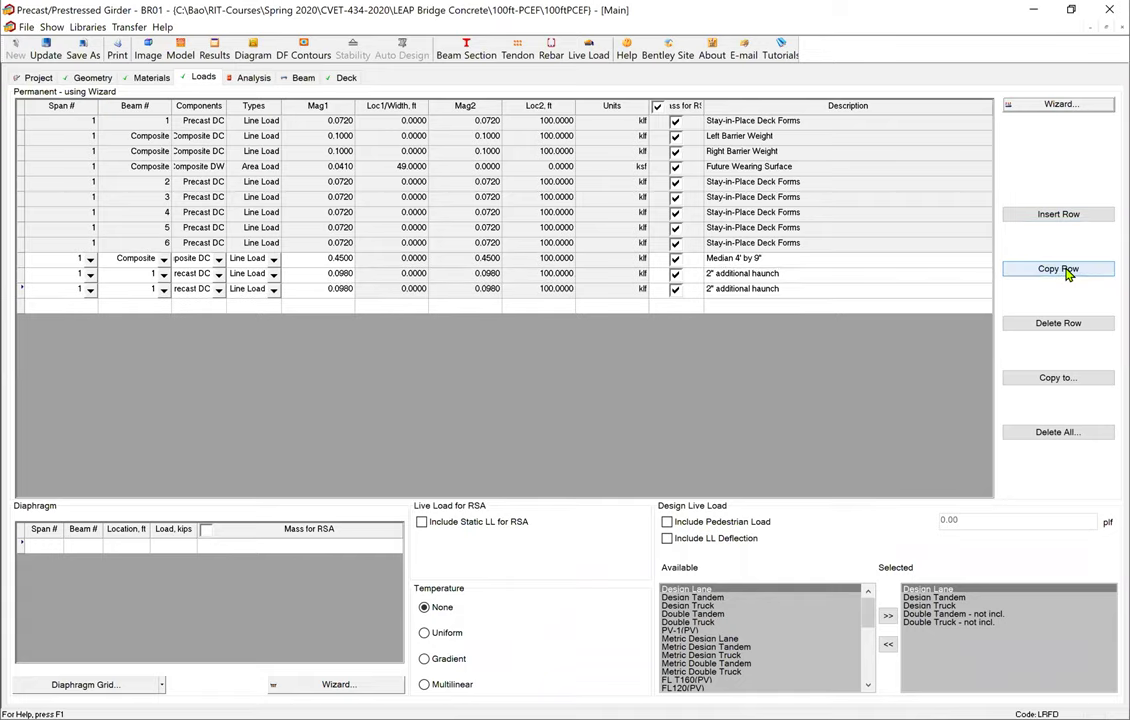
{"action": "left_click", "coordinate": [1066, 272]}
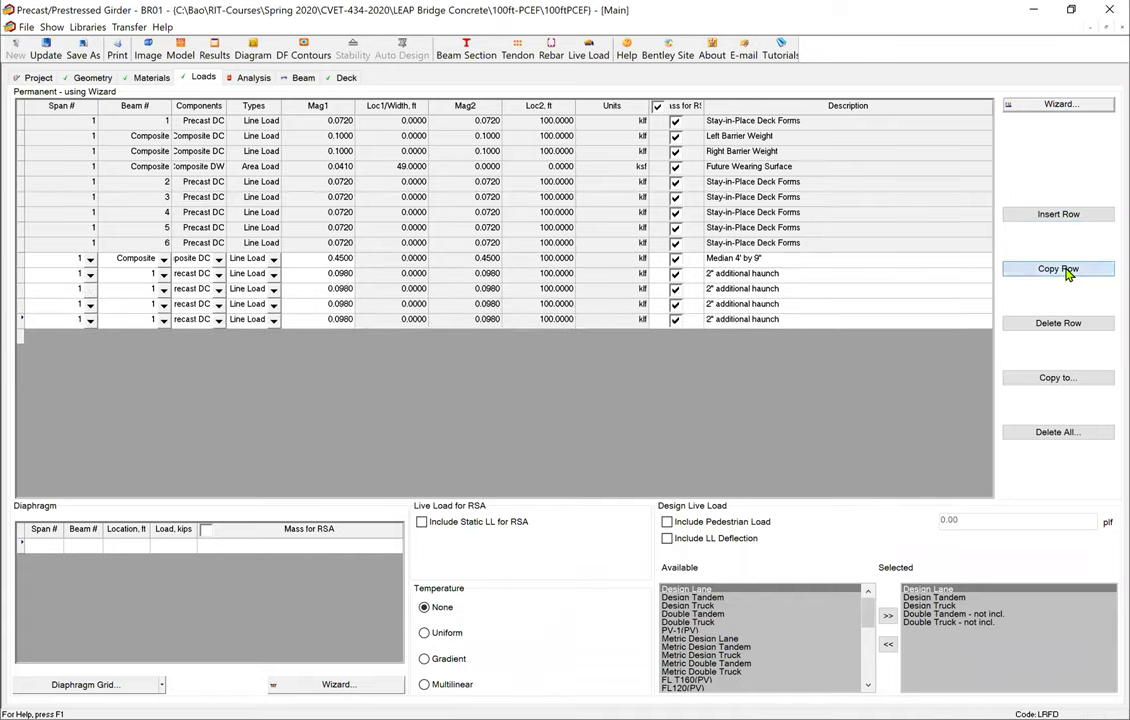
{"action": "left_click", "coordinate": [1066, 272]}
{"action": "left_click", "coordinate": [1066, 272]}
{"action": "left_click", "coordinate": [1066, 272]}
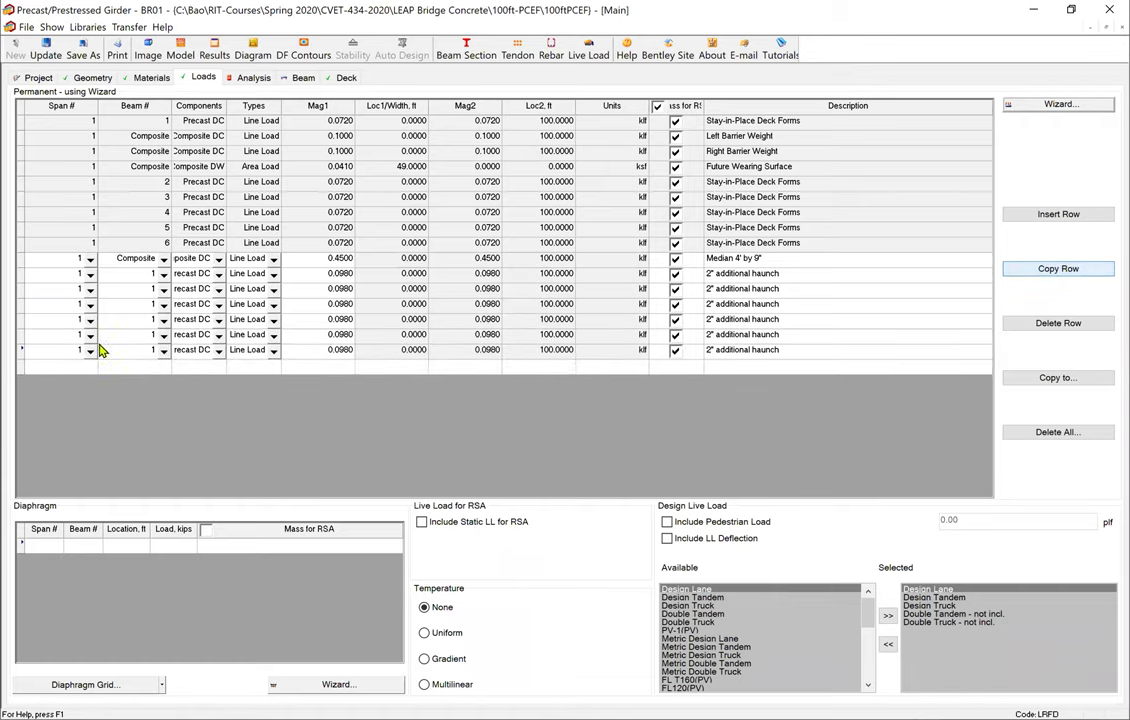
Step: Assign the five copied haunch load rows to beams 2, 3, 4, 5 and 6 in order
{"action": "left_click", "coordinate": [164, 289]}
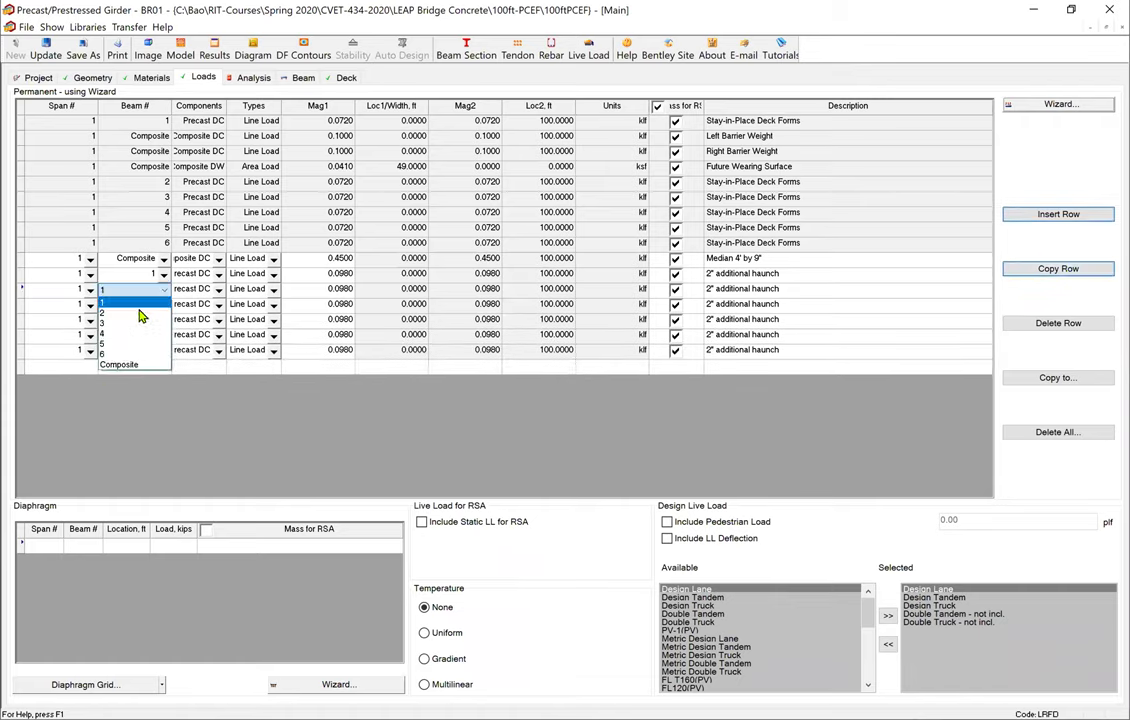
{"action": "left_click", "coordinate": [156, 310]}
{"action": "left_click", "coordinate": [164, 305]}
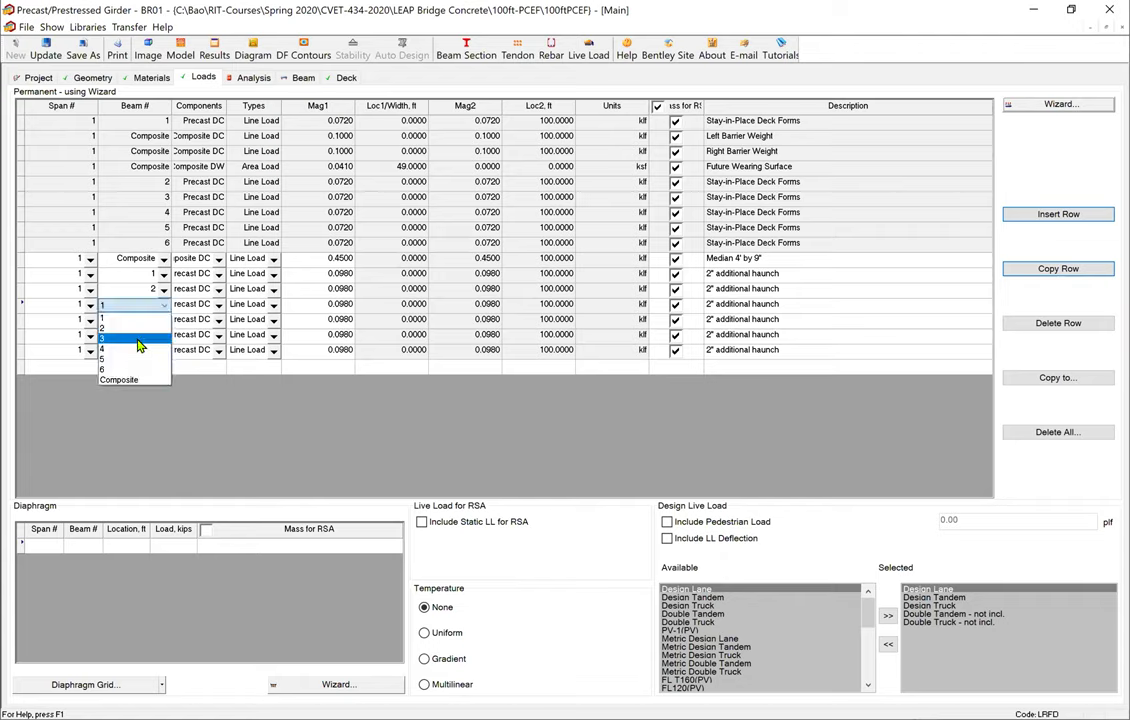
{"action": "left_click", "coordinate": [150, 335]}
{"action": "left_click", "coordinate": [163, 320]}
{"action": "left_click", "coordinate": [123, 369]}
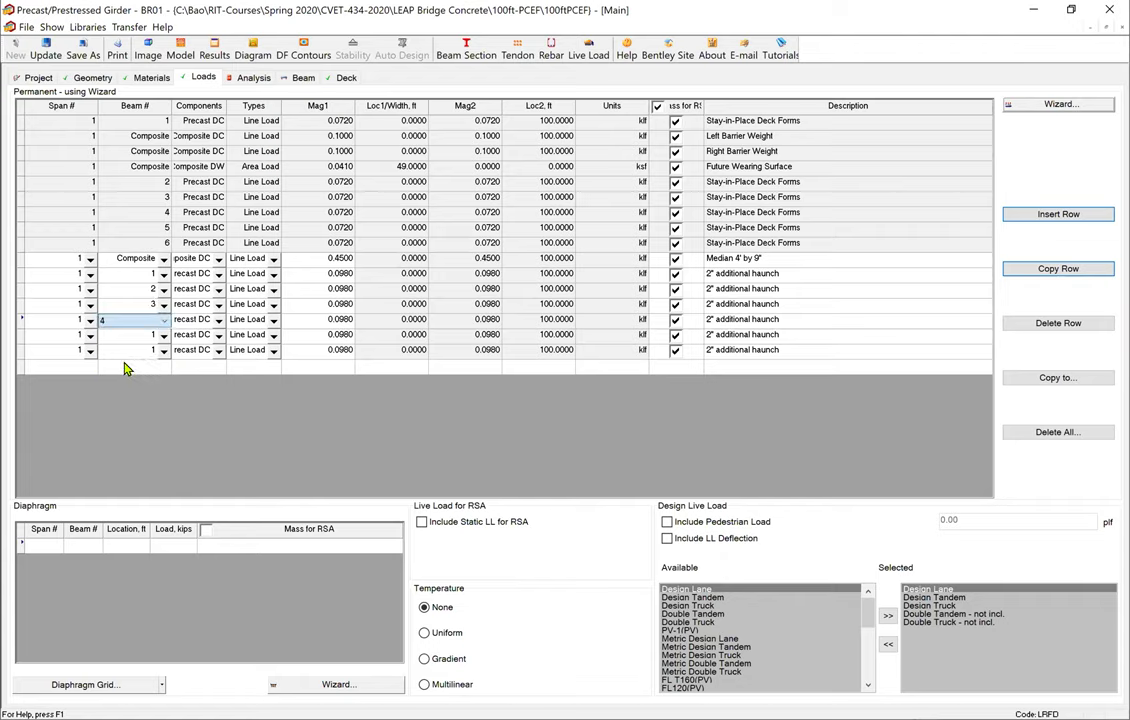
{"action": "left_click", "coordinate": [164, 335]}
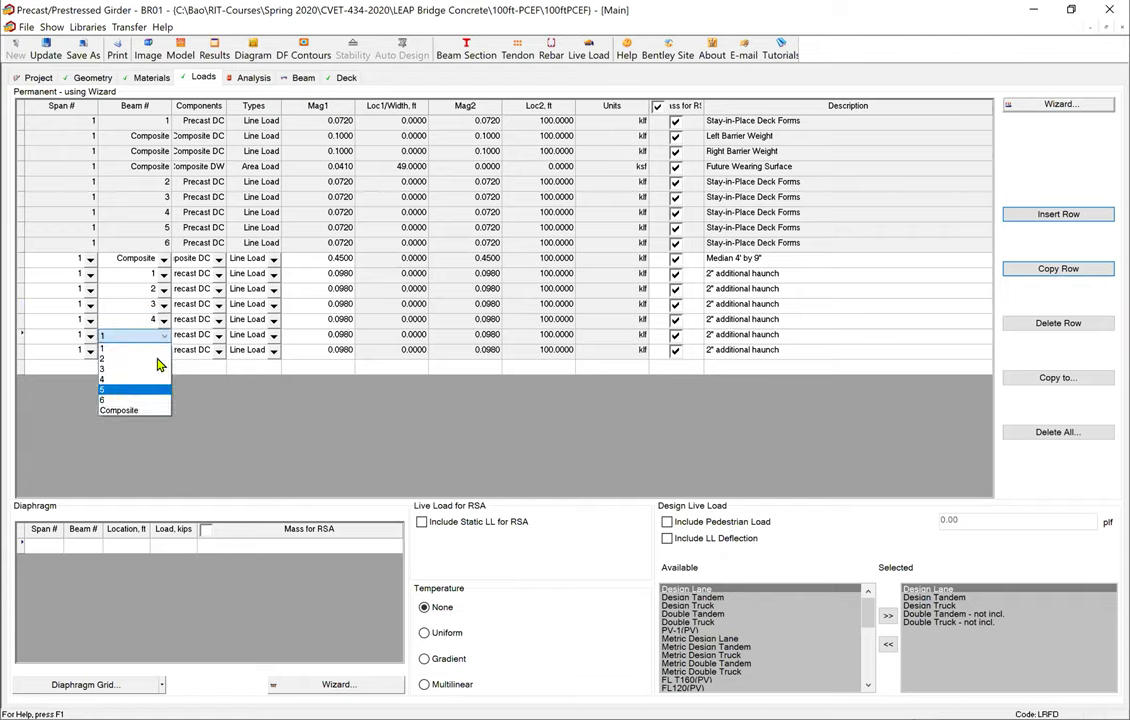
{"action": "left_click", "coordinate": [155, 358]}
{"action": "left_click", "coordinate": [163, 351]}
{"action": "left_click", "coordinate": [115, 415]}
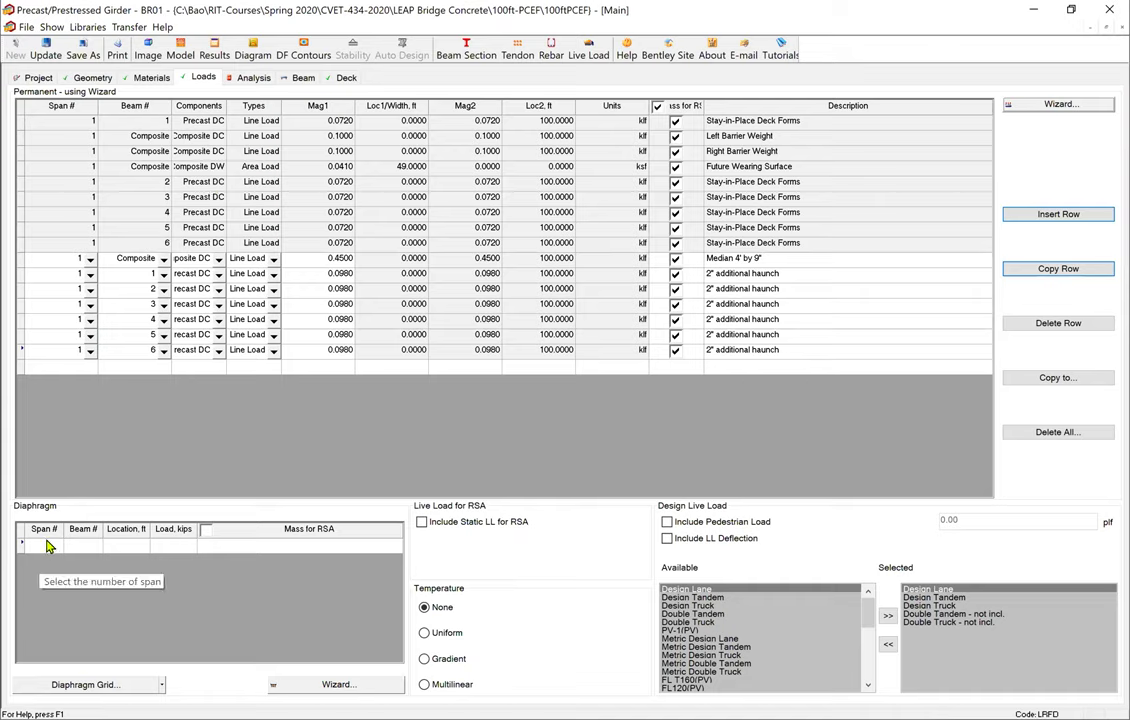
Step: Start the diaphragm load wizard and add a span 1 diaphragm at location 0 ft with a magnitude of 99 plf
{"action": "left_click", "coordinate": [336, 685]}
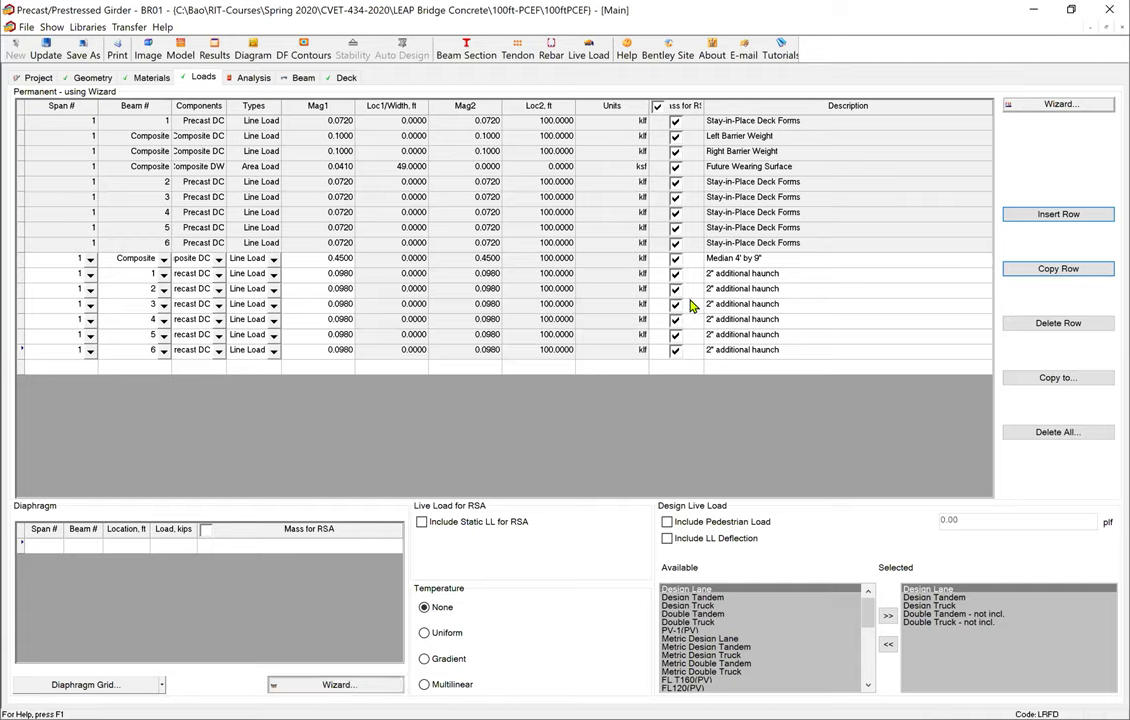
{"action": "left_click", "coordinate": [60, 379]}
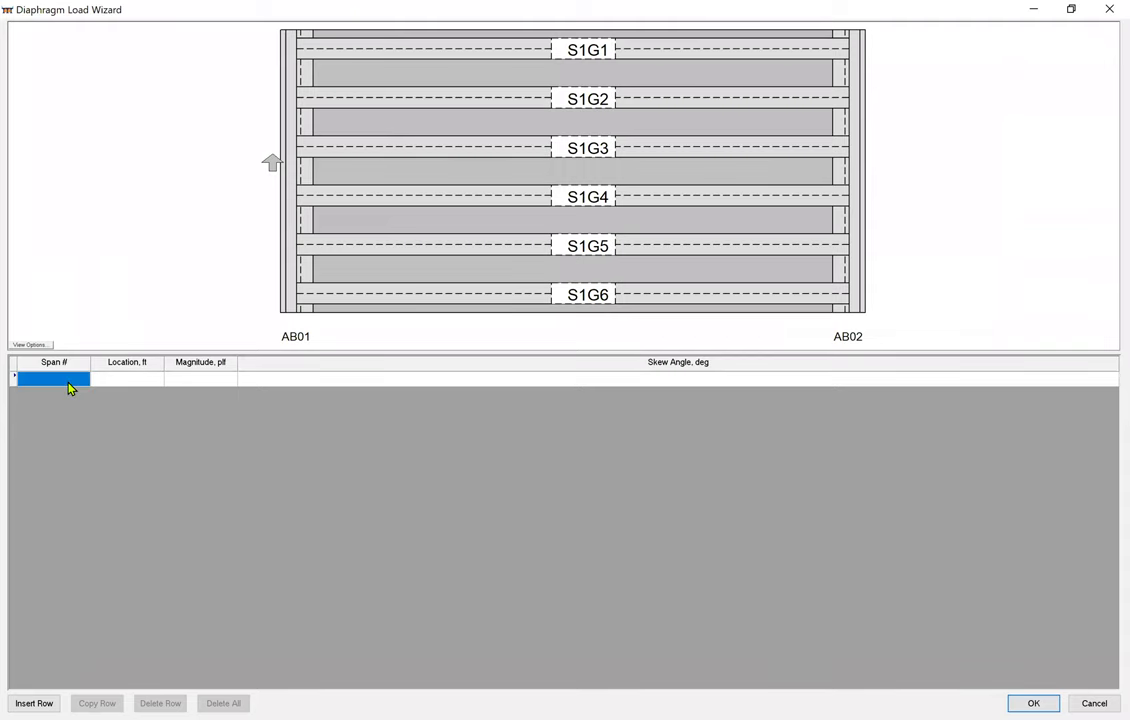
{"action": "type", "text": "1"}
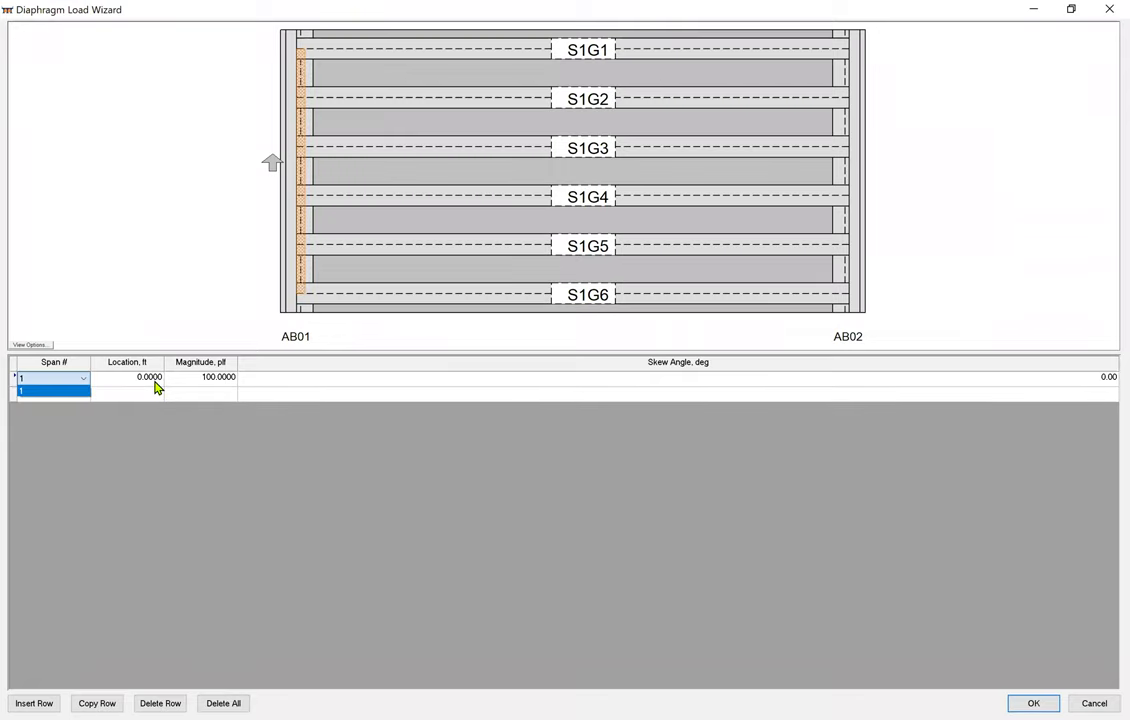
{"action": "left_click", "coordinate": [156, 386]}
{"action": "left_click", "coordinate": [209, 387]}
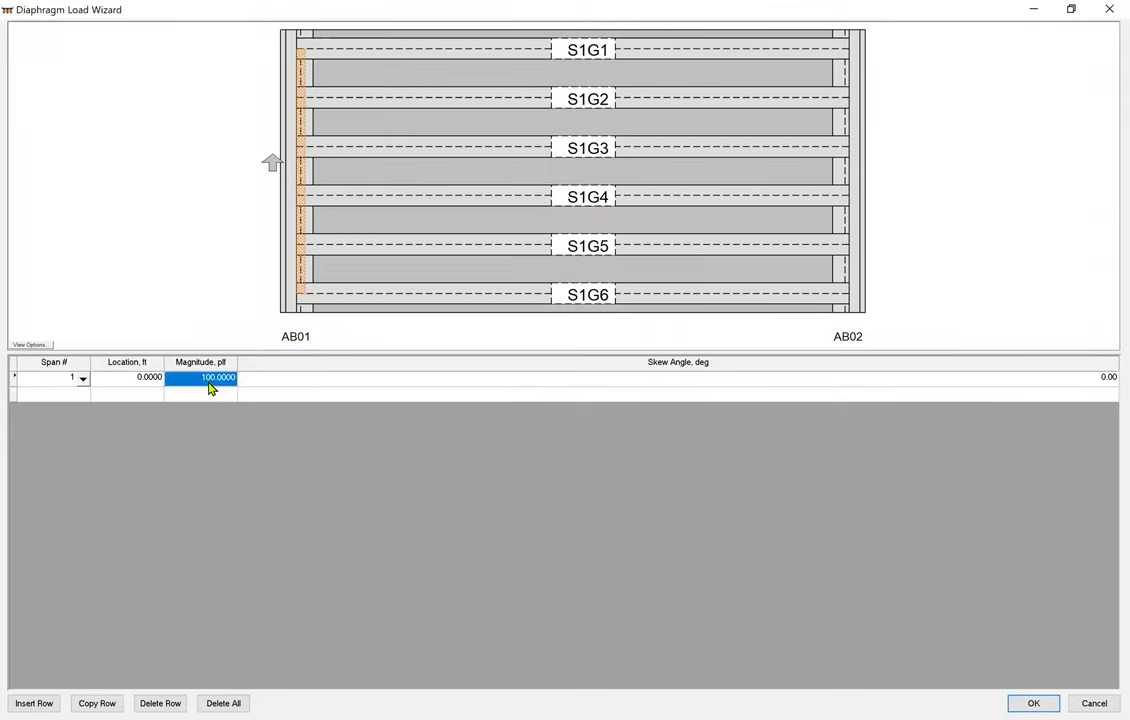
{"action": "type", "text": "99"}
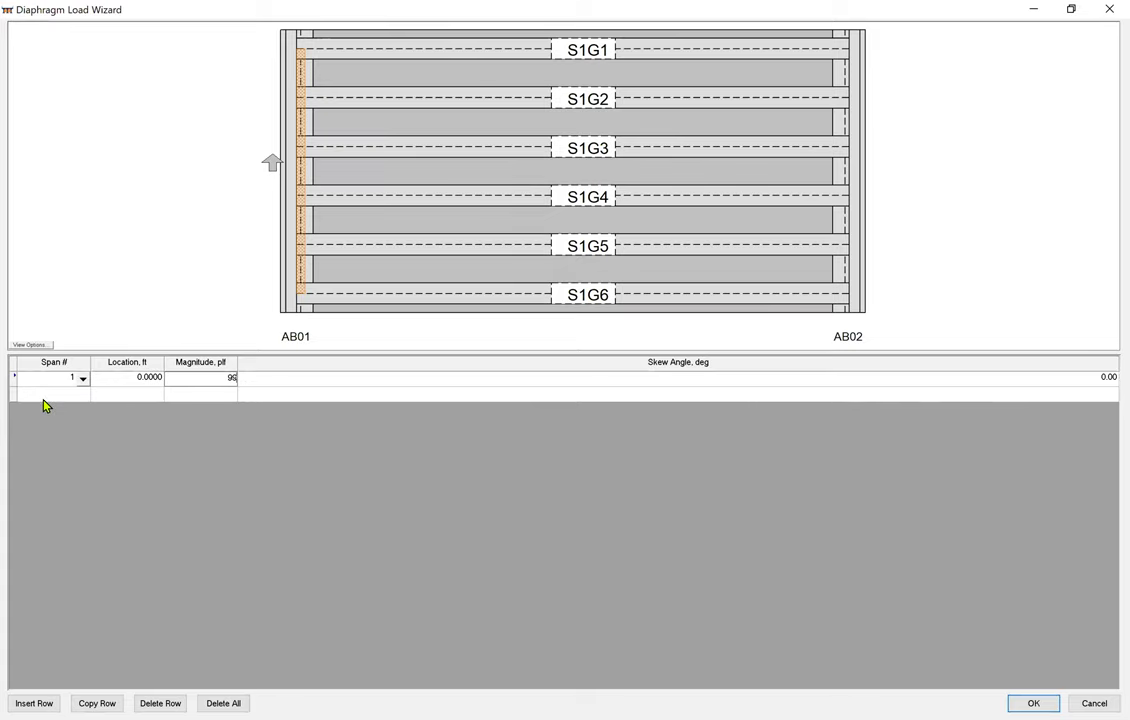
Step: Copy the 99 plf diaphragm row twice, placing the copies at 20 ft and 40 ft
{"action": "left_click", "coordinate": [90, 700]}
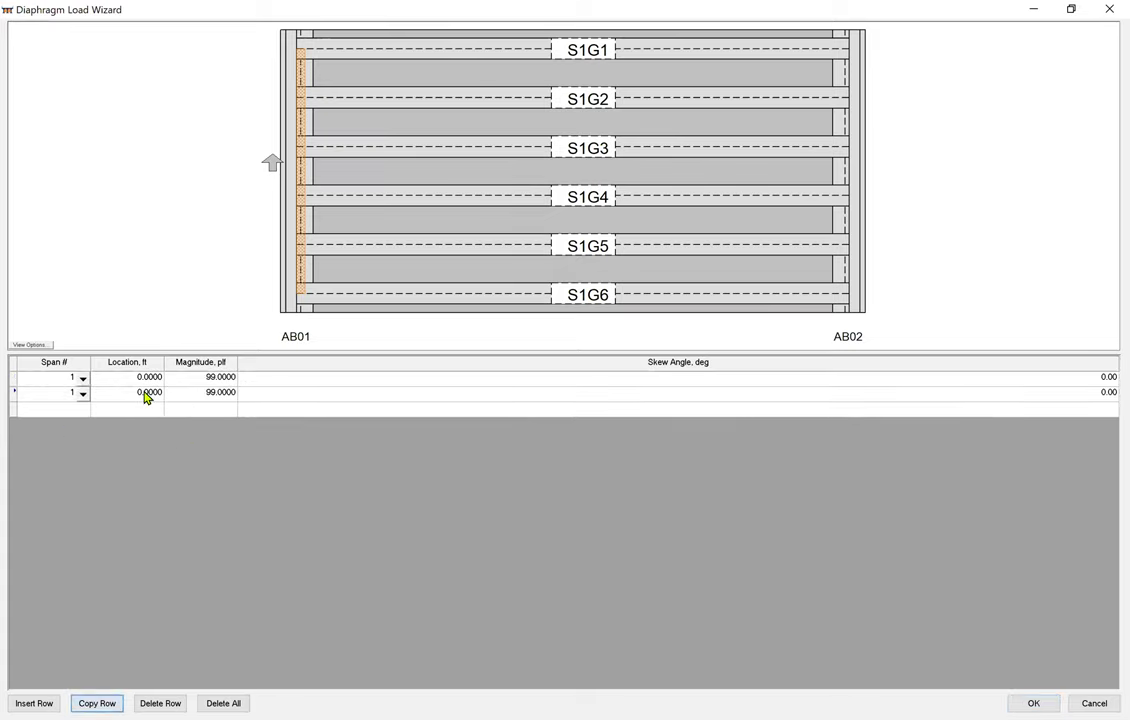
{"action": "left_click", "coordinate": [141, 395]}
{"action": "type", "text": "20"}
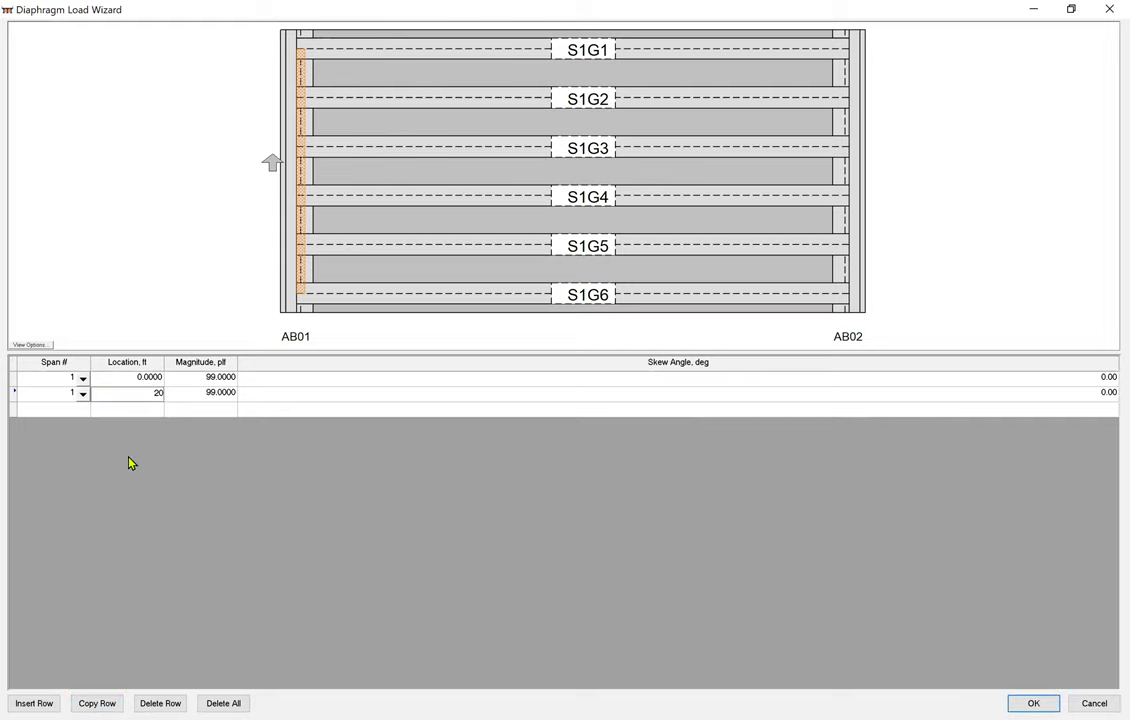
{"action": "left_click", "coordinate": [97, 703]}
{"action": "left_click", "coordinate": [149, 408]}
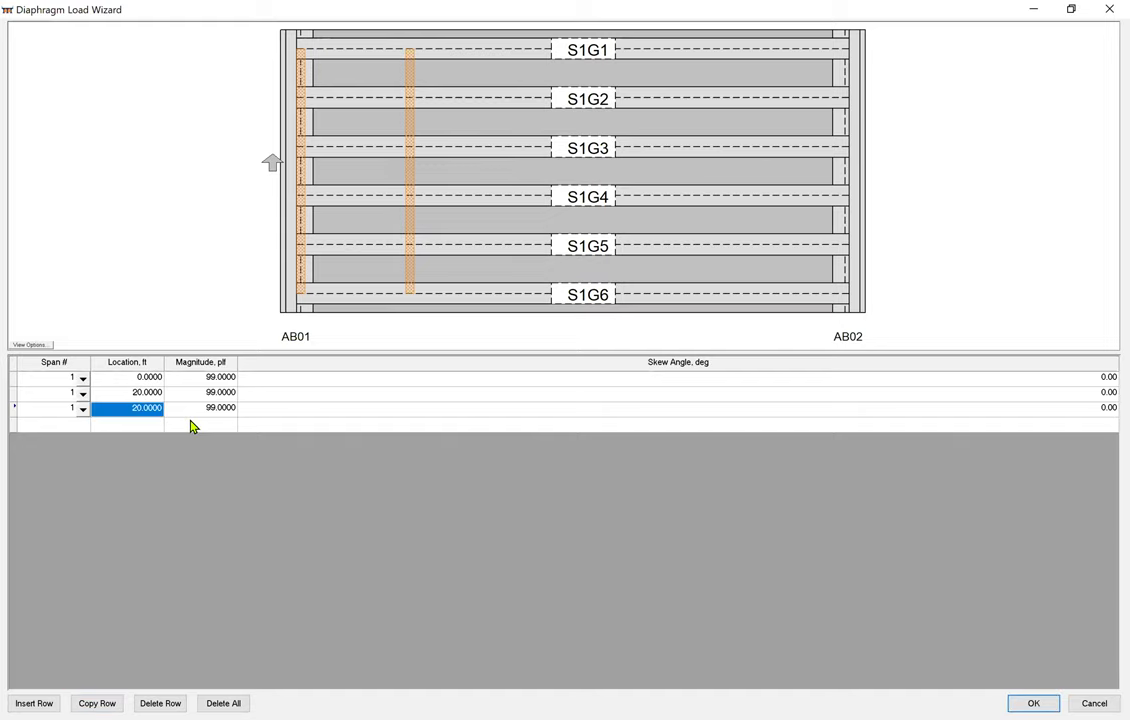
{"action": "type", "text": "40"}
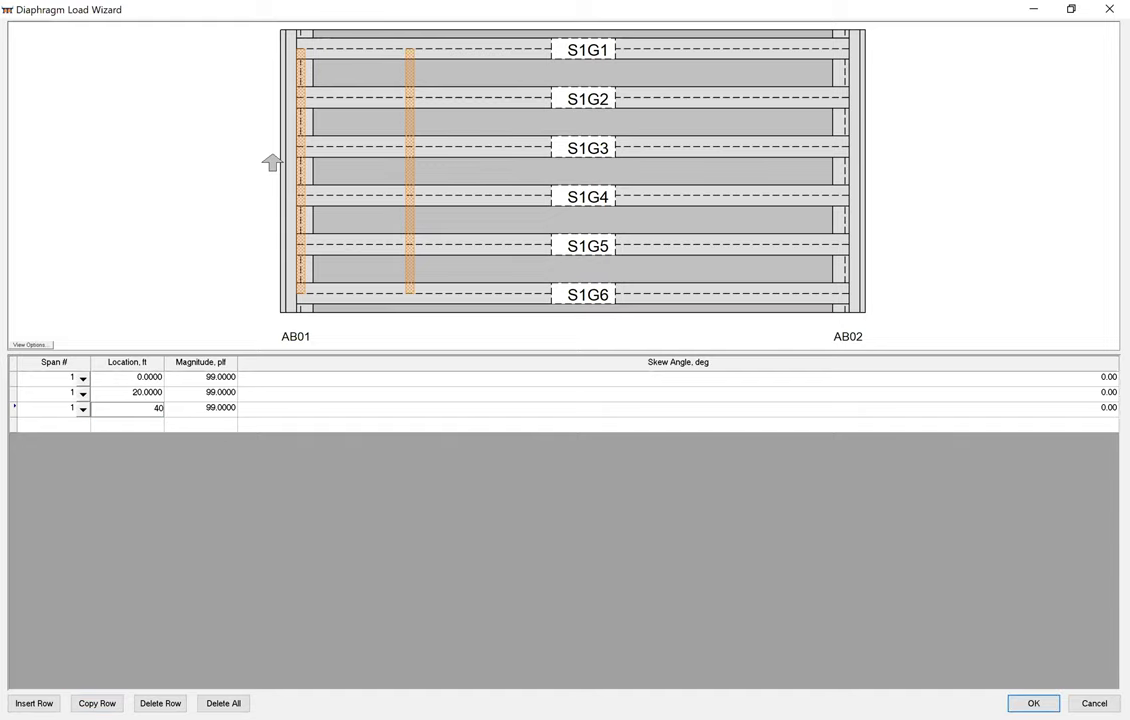
Step: Add two more copies of the 99 plf diaphragm row at locations 60 ft and 80 ft
{"action": "left_click", "coordinate": [111, 702]}
{"action": "left_click", "coordinate": [142, 424]}
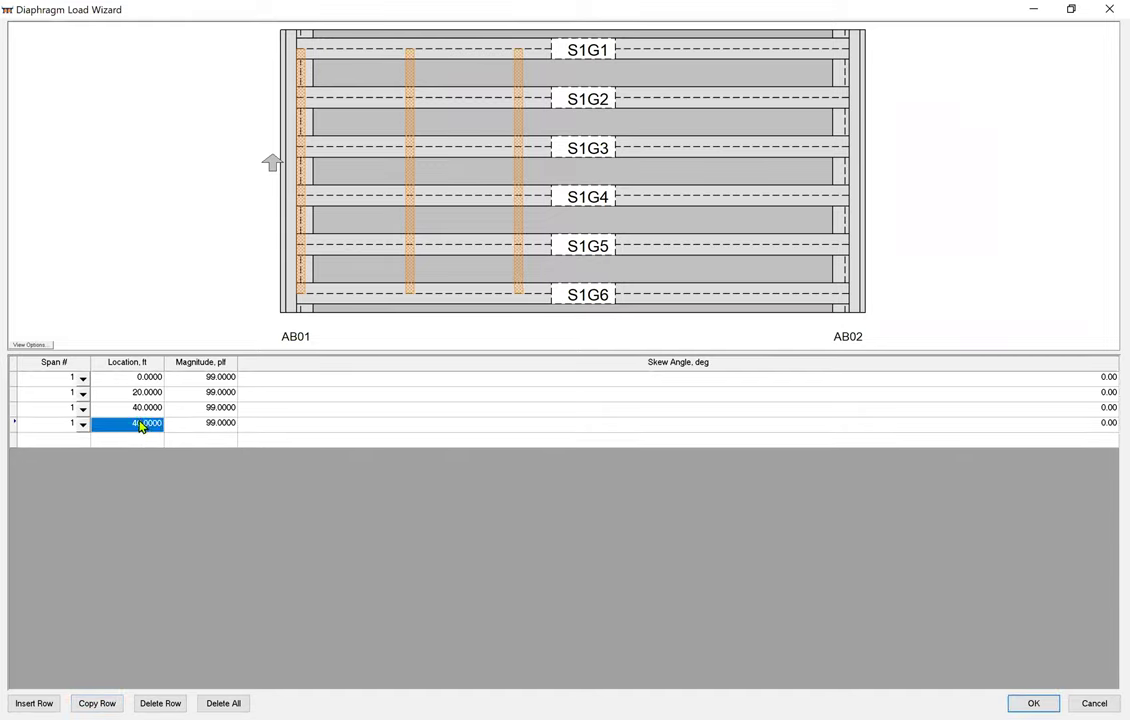
{"action": "type", "text": "60"}
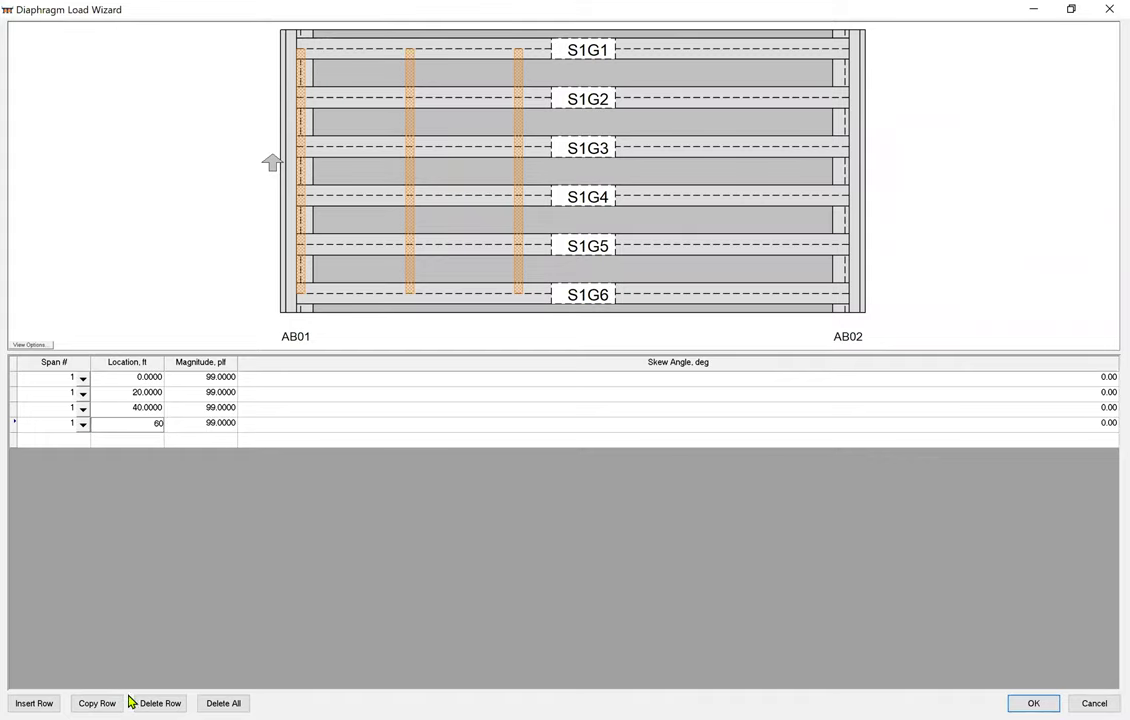
{"action": "left_click", "coordinate": [96, 702]}
{"action": "left_click", "coordinate": [151, 441]}
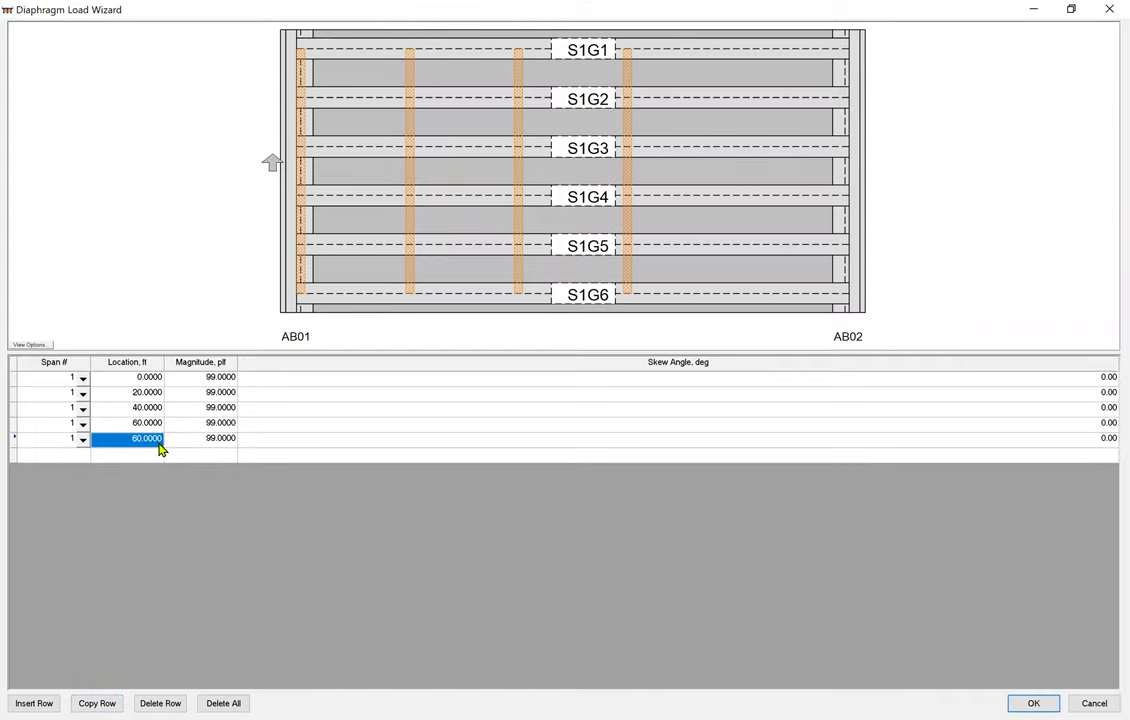
{"action": "type", "text": "80"}
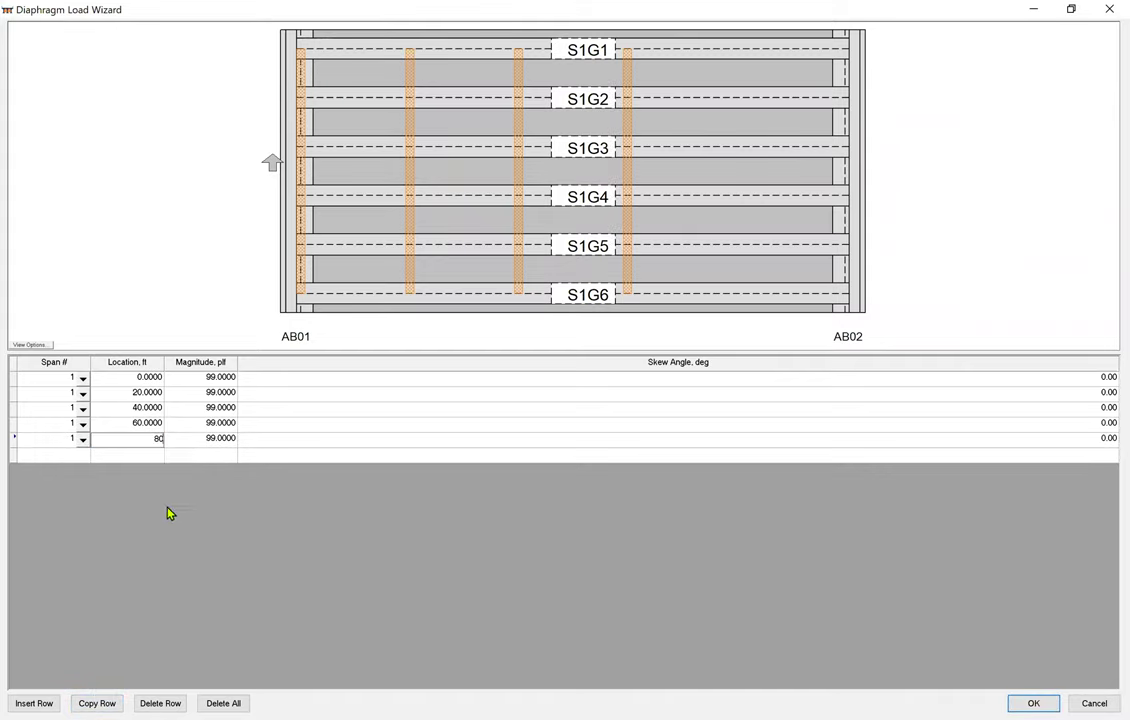
Step: Copy the diaphragm row once more for location 100 ft and accept the diaphragm loads
{"action": "left_click", "coordinate": [96, 702]}
{"action": "left_click", "coordinate": [150, 456]}
{"action": "type", "text": "100"}
{"action": "key", "text": "Return"}
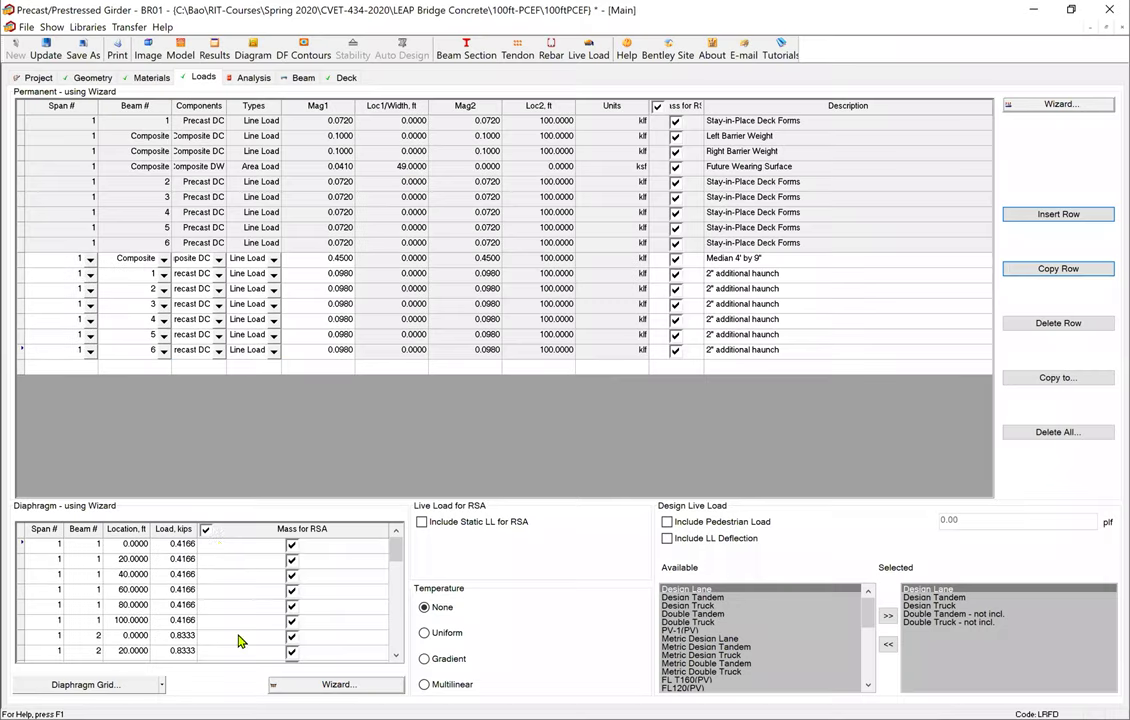
{"action": "left_click", "coordinate": [1030, 702]}
Step: Set the temperature load to Uniform and include LL deflection in the design live load
{"action": "left_click", "coordinate": [424, 634]}
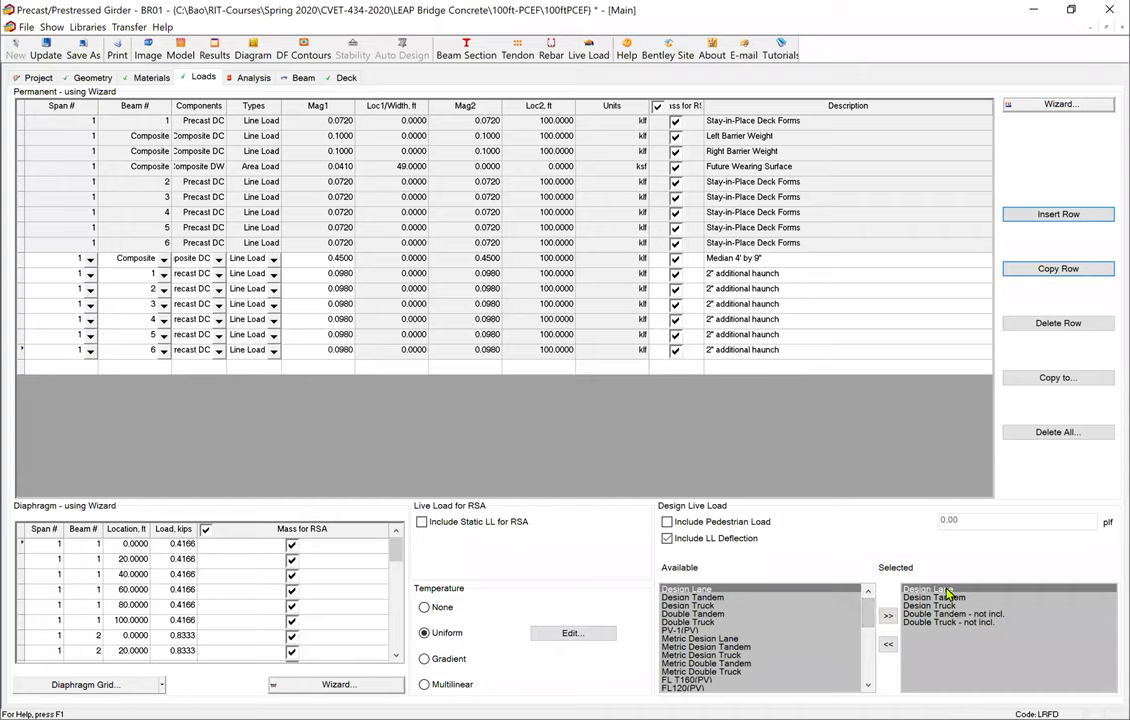
{"action": "left_click_drag", "start_coordinate": [866, 620], "coordinate": [714, 684]}
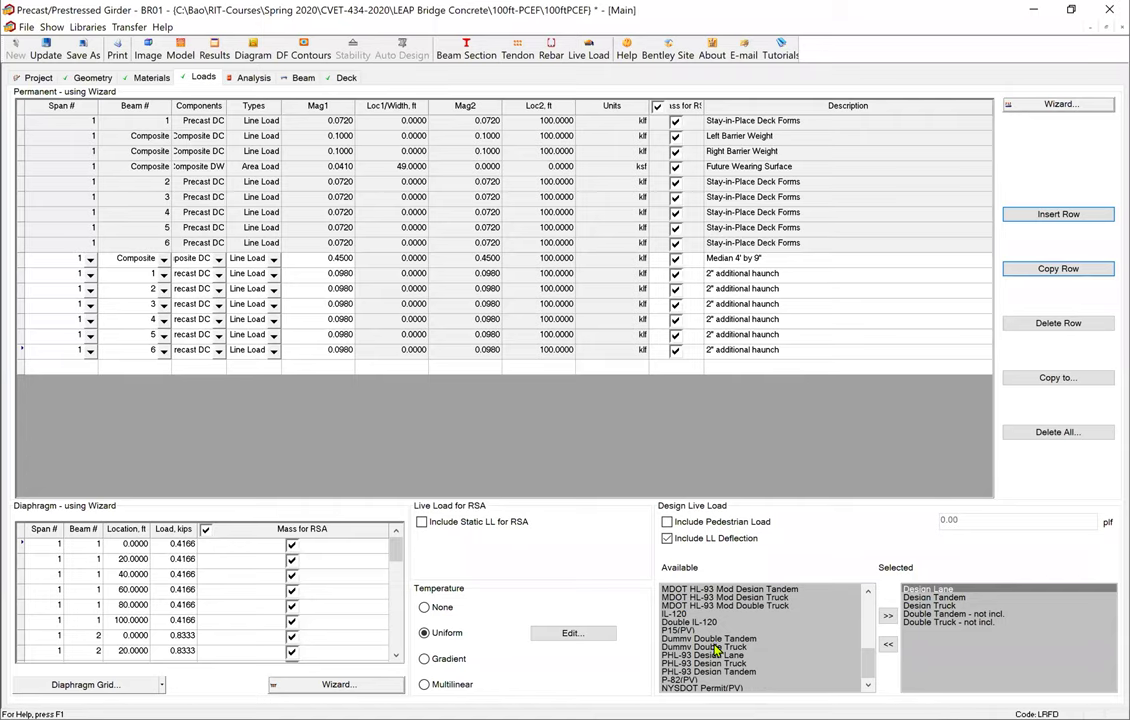
{"action": "left_click_drag", "start_coordinate": [865, 663], "coordinate": [855, 594]}
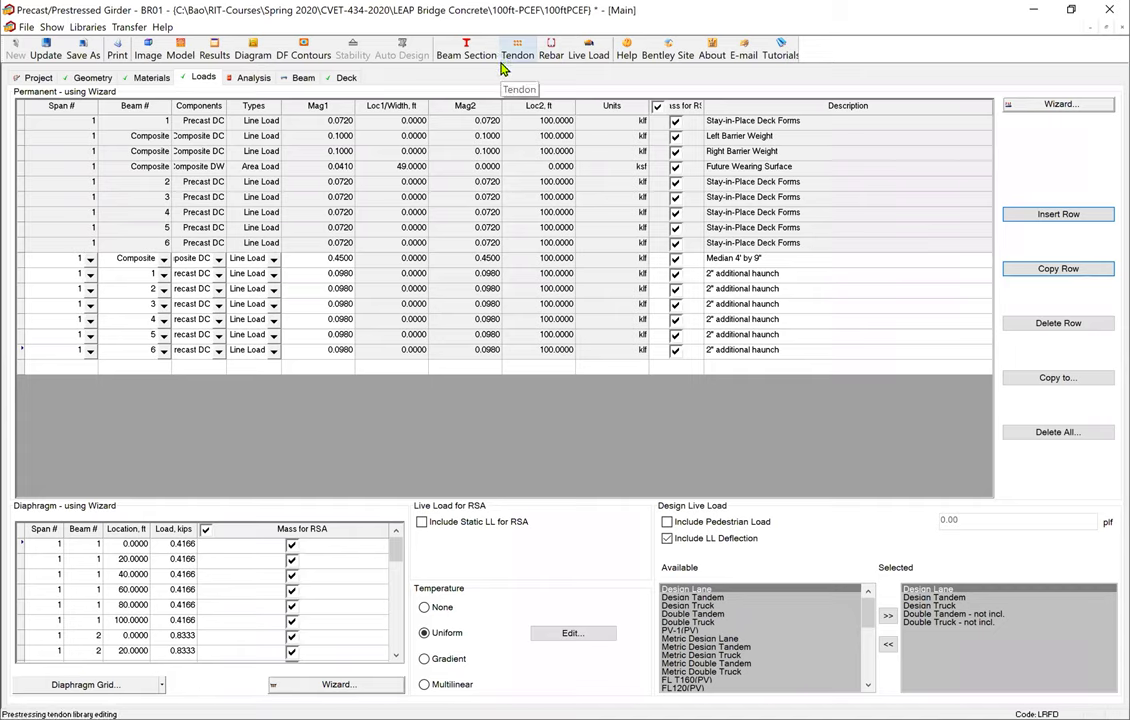
Step: Add a permit vehicle to the live load library with Id NYS Permit Truck, description NYSDOT PV and first axle intensity 10 kips
{"action": "left_click", "coordinate": [590, 55]}
{"action": "left_click", "coordinate": [590, 55]}
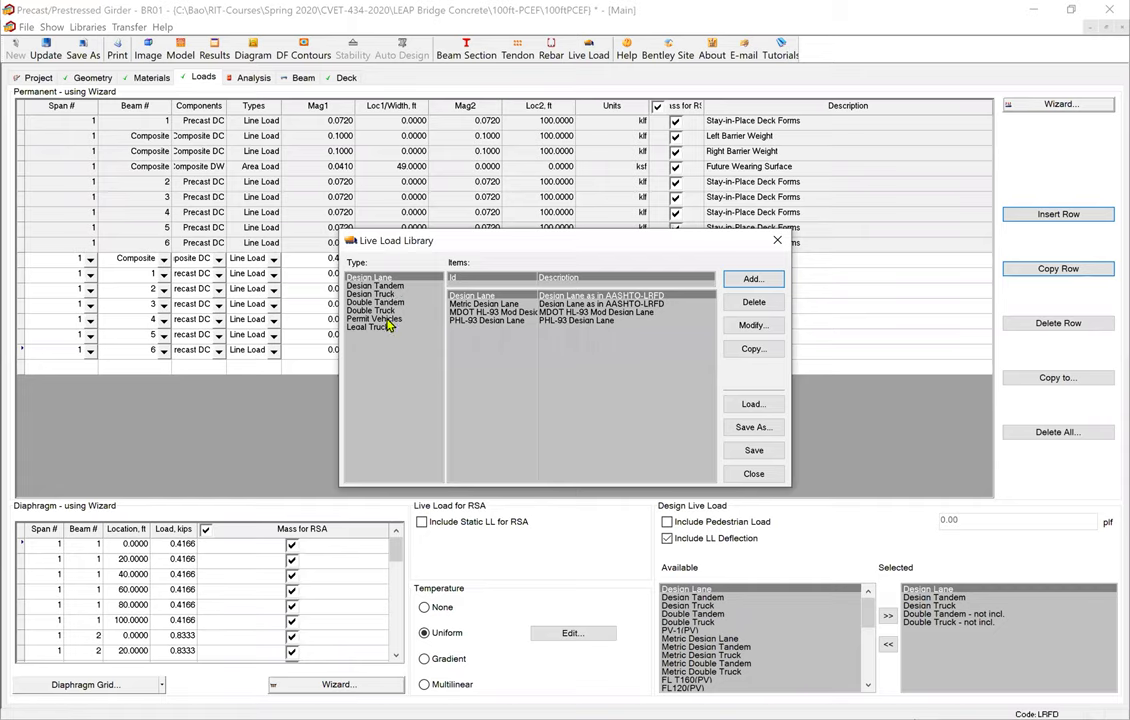
{"action": "left_click", "coordinate": [388, 319]}
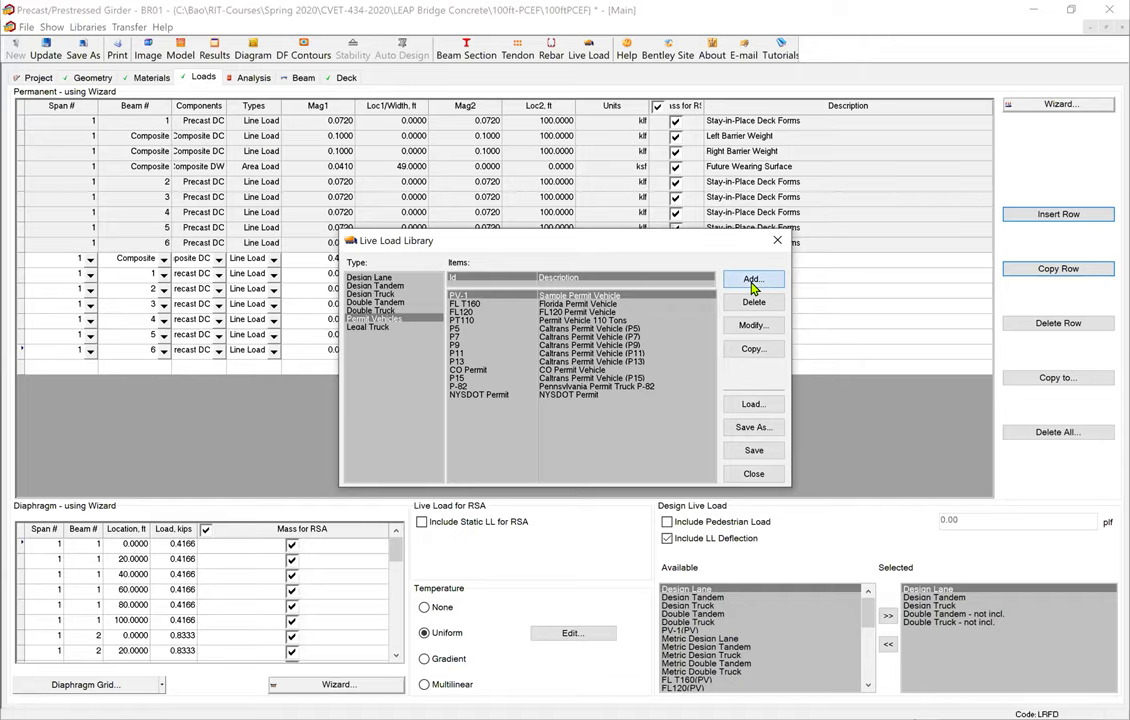
{"action": "left_click", "coordinate": [752, 282]}
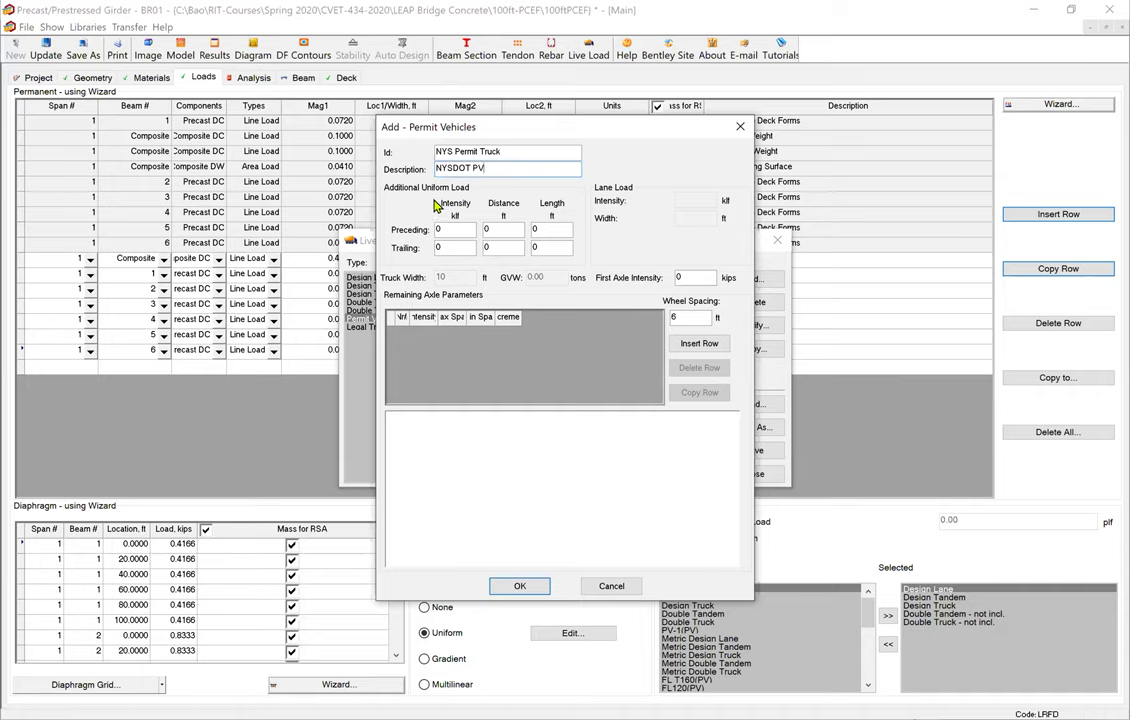
{"action": "left_click", "coordinate": [694, 280]}
{"action": "type", "text": "10"}
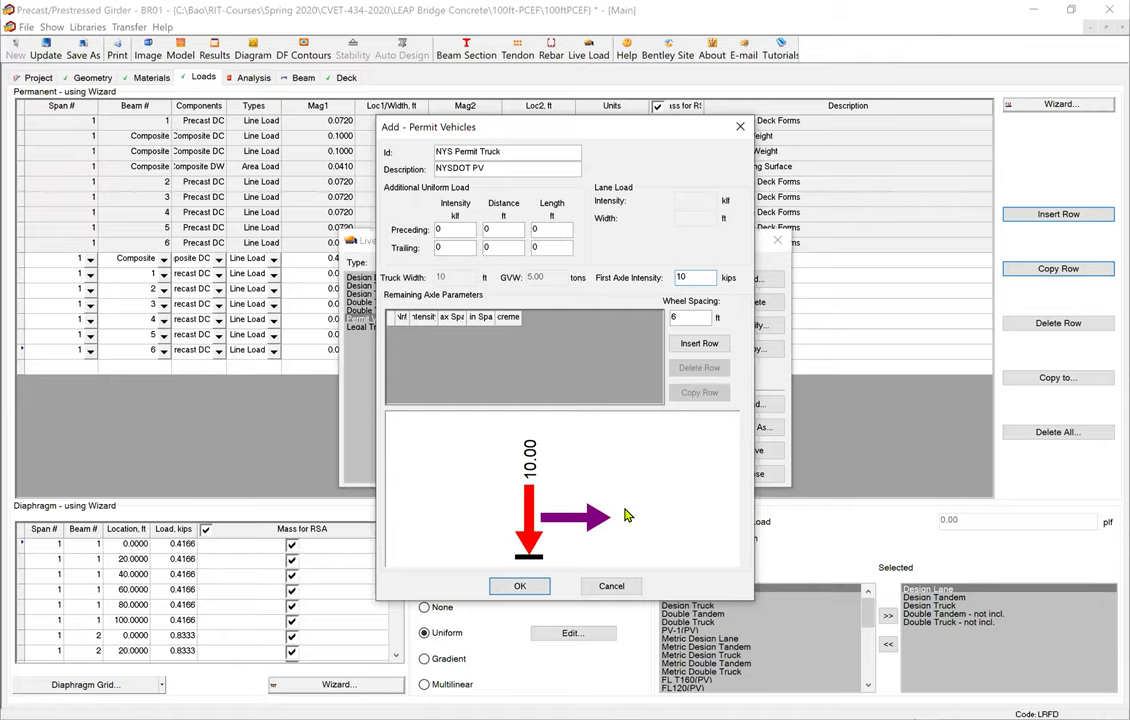
Step: Switch to Adobe Acrobat and examine the NYSDOT Design Permit Vehicle axle figure in LRFD_Blue_Pages_7-2015.pdf
{"action": "key", "text": "alt+Tab"}
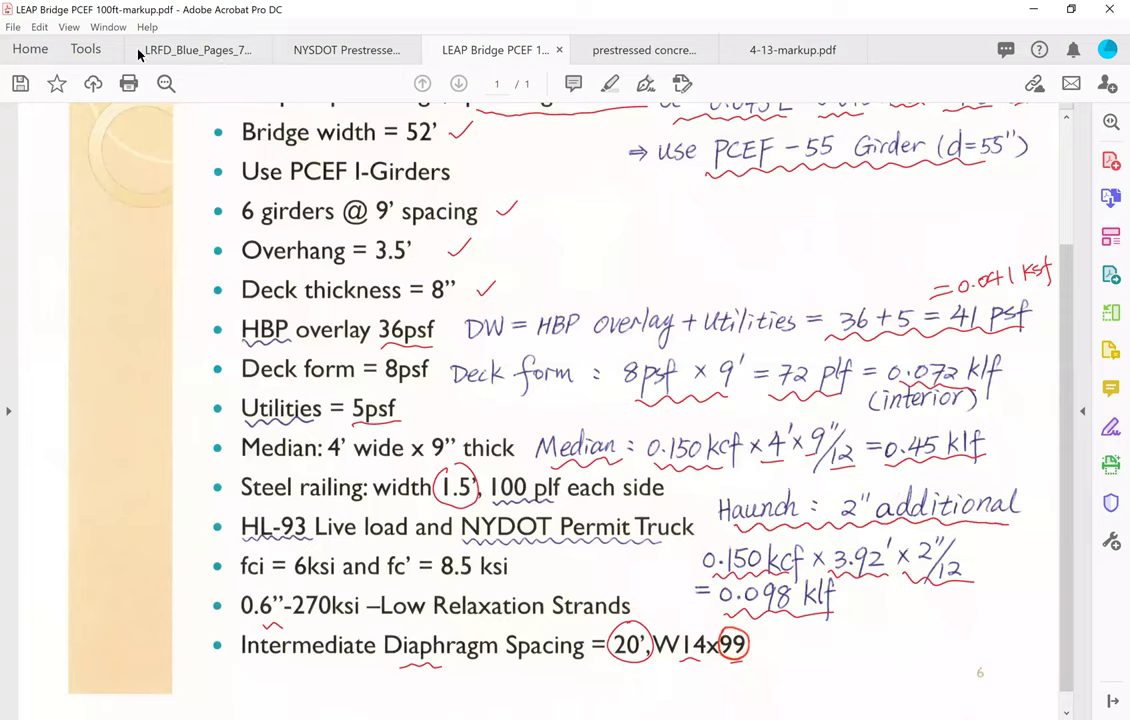
{"action": "left_click", "coordinate": [190, 49]}
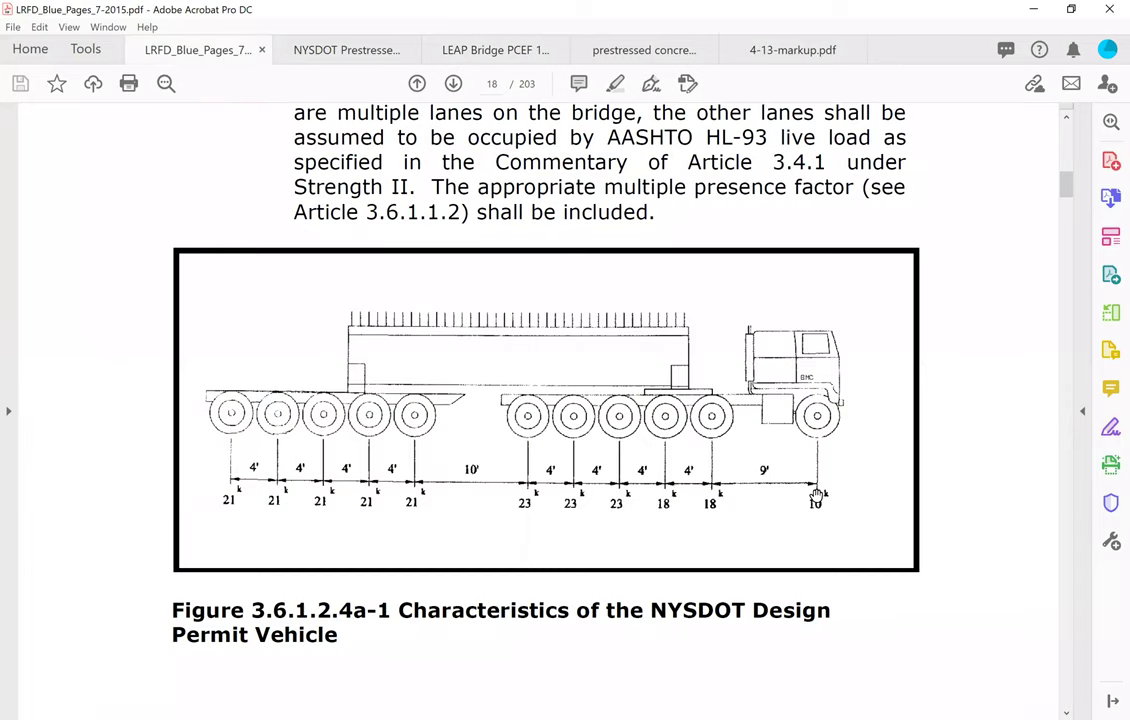
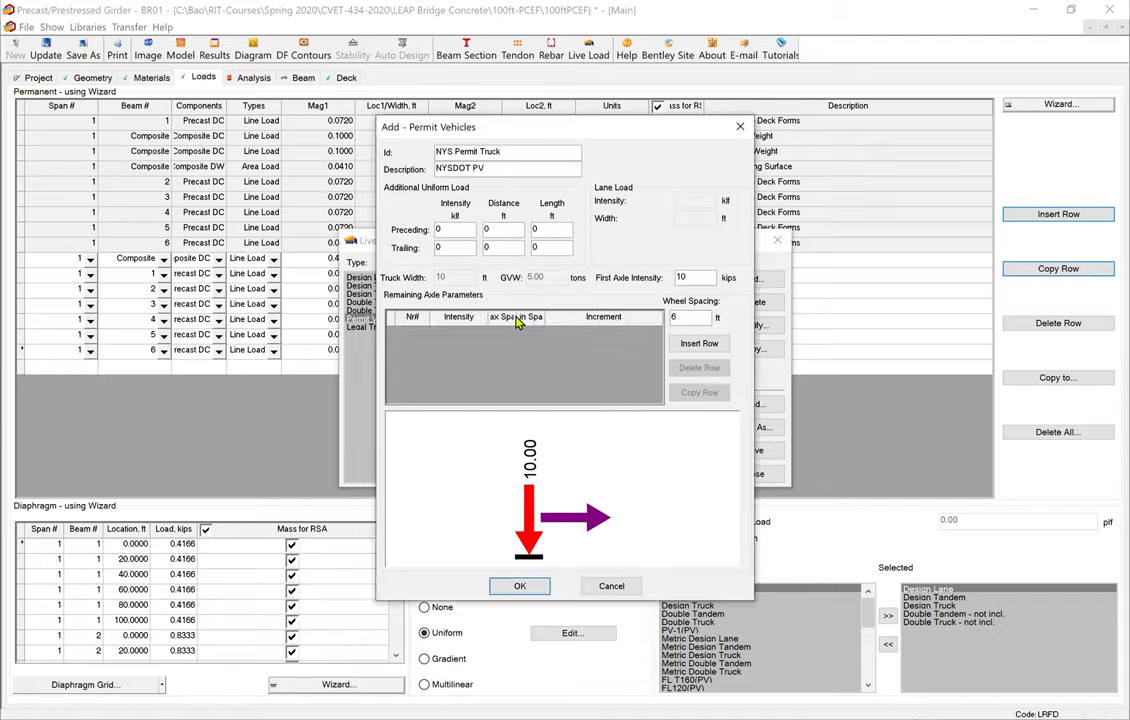
Step: Back in the permit vehicle definition, add the first remaining axle with intensity 18 and maximum and minimum spacing 9
{"action": "left_click_drag", "start_coordinate": [513, 316], "coordinate": [583, 317]}
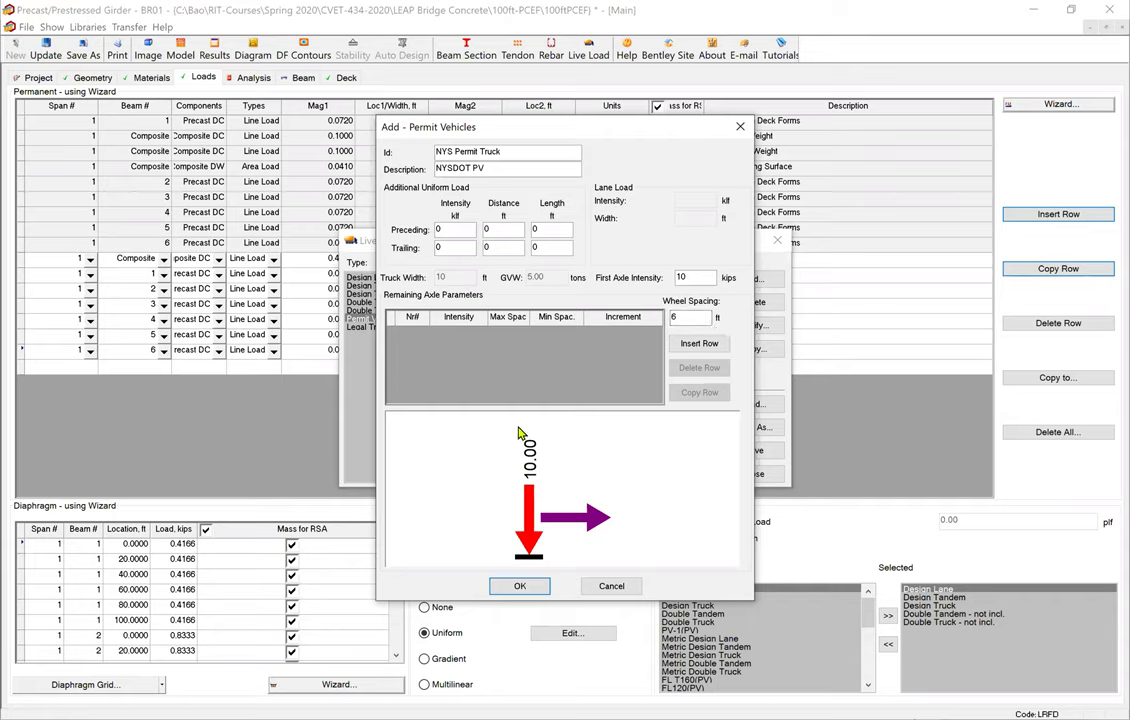
{"action": "left_click", "coordinate": [701, 345]}
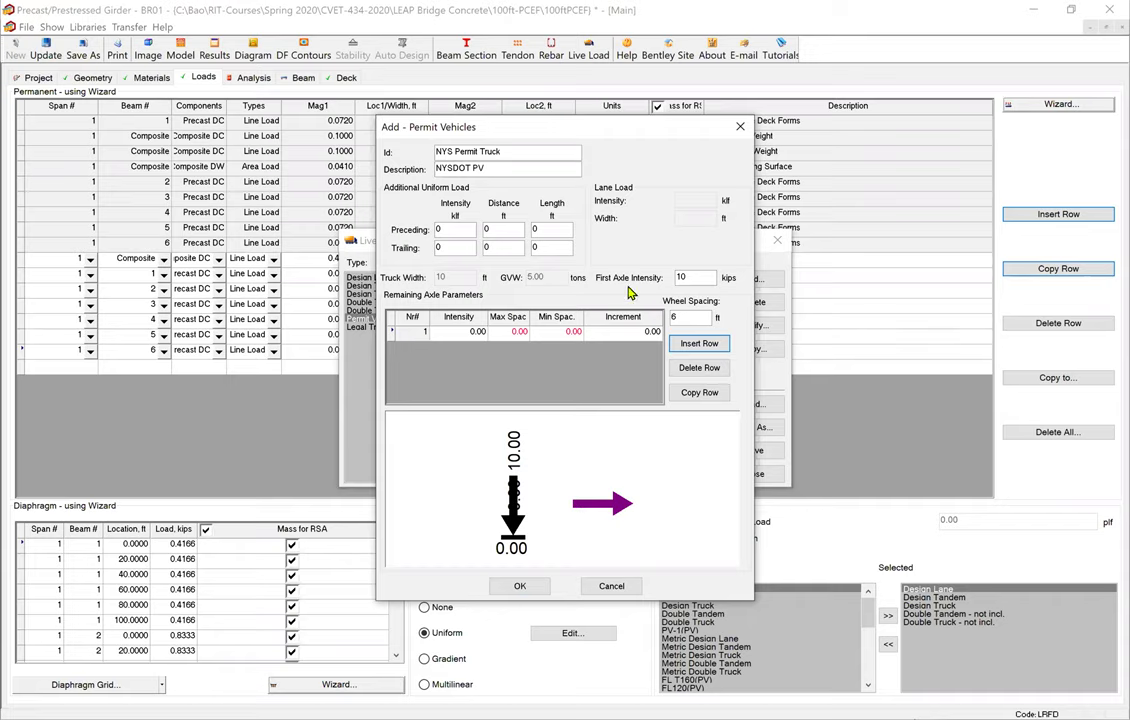
{"action": "left_click", "coordinate": [456, 335]}
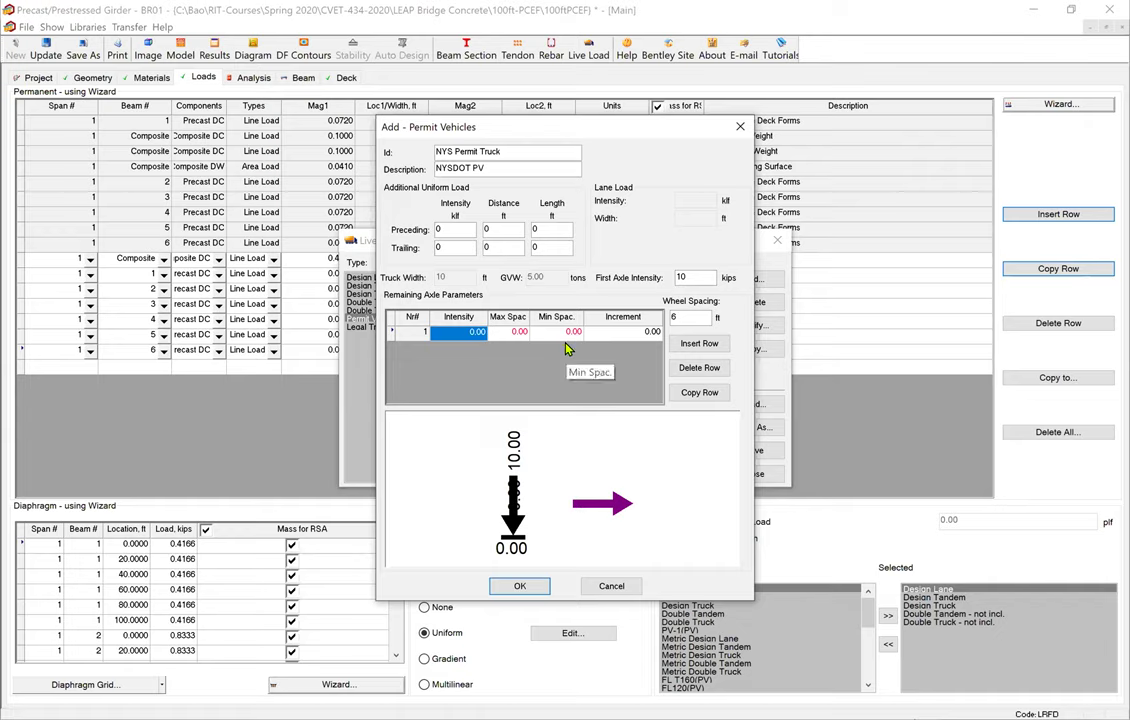
{"action": "type", "text": "18"}
{"action": "left_click", "coordinate": [511, 334]}
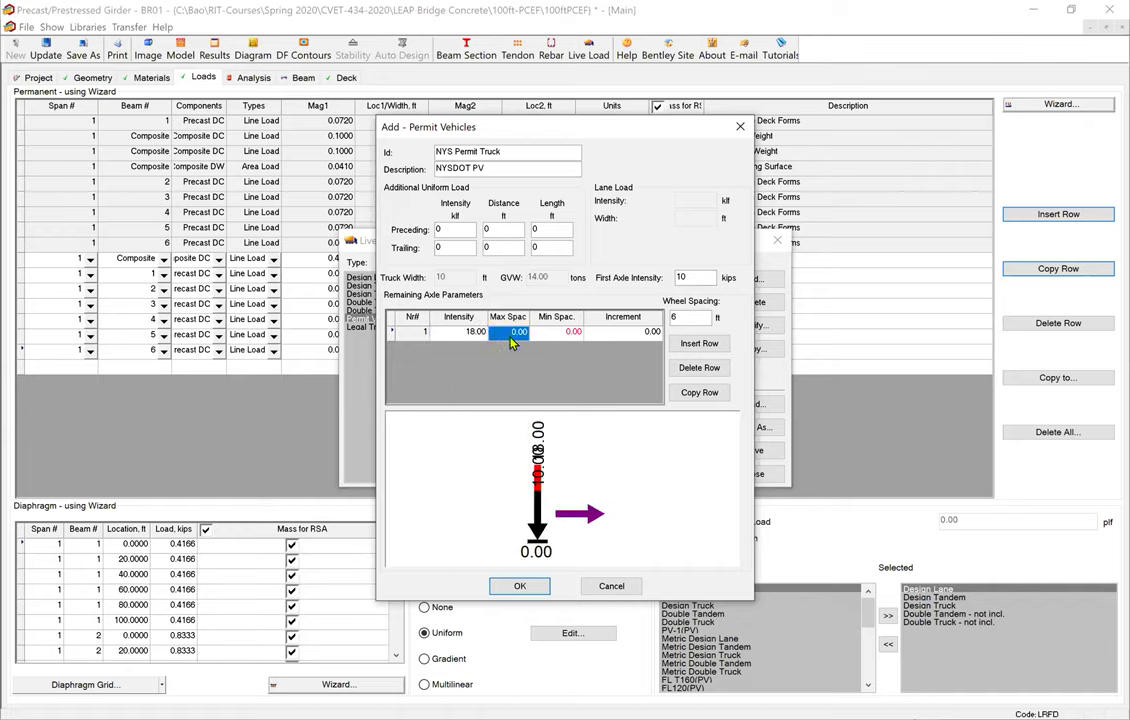
{"action": "type", "text": "4"}
{"action": "key", "text": "BackSpace"}
{"action": "type", "text": "9"}
{"action": "left_click", "coordinate": [553, 334]}
{"action": "type", "text": "9"}
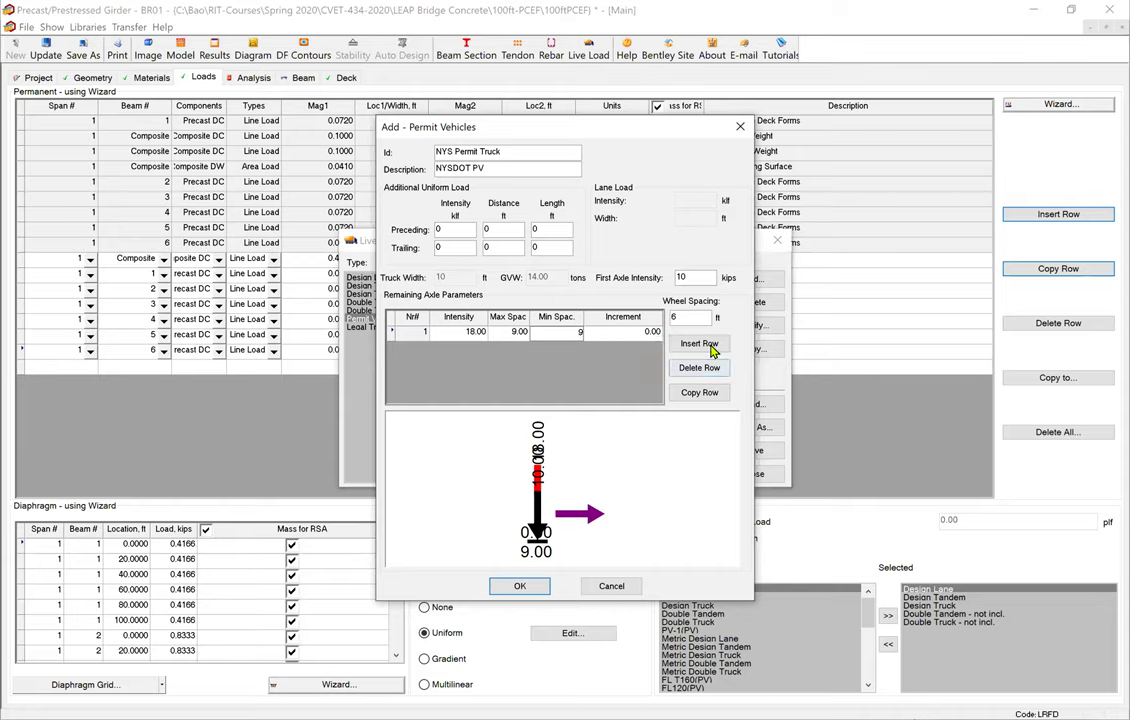
Step: Copy the 18 kip axle row and set the copy's maximum and minimum spacing to 4
{"action": "left_click", "coordinate": [699, 392]}
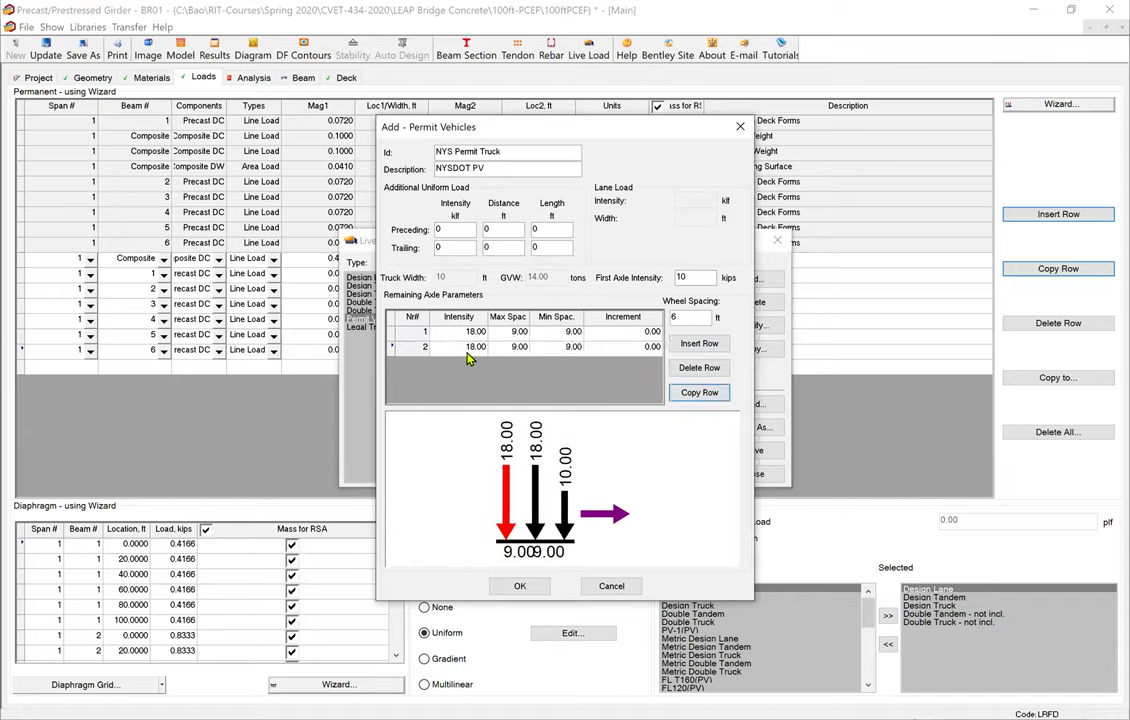
{"action": "left_click", "coordinate": [521, 348]}
{"action": "type", "text": "4"}
{"action": "left_click", "coordinate": [557, 348]}
{"action": "type", "text": "4"}
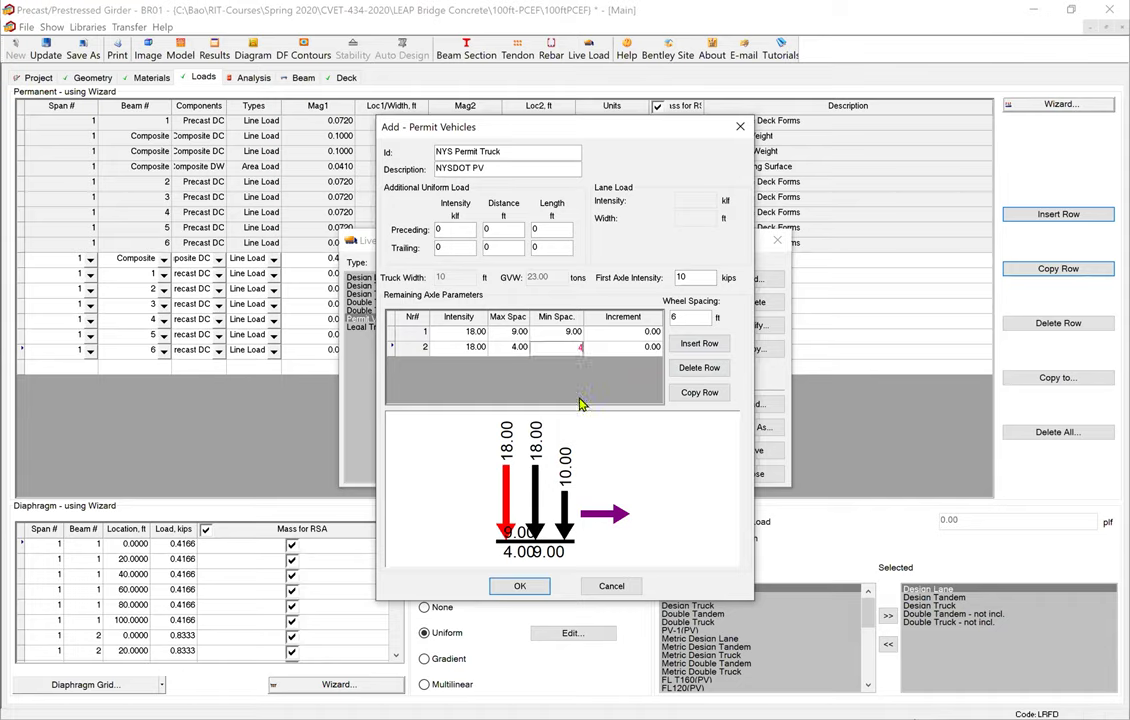
Step: Copy the second axle row as axle 3 with intensity 23, and duplicate that row twice for axles 4 and 5
{"action": "left_click", "coordinate": [707, 394]}
{"action": "left_click", "coordinate": [707, 394]}
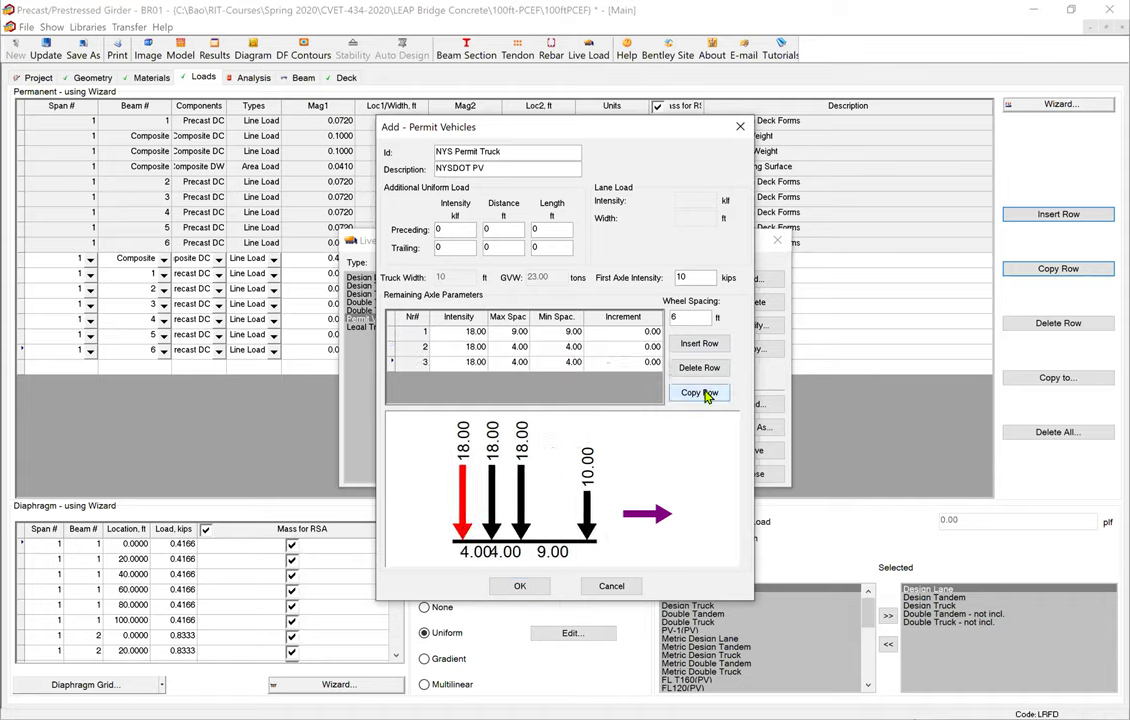
{"action": "left_click", "coordinate": [465, 362]}
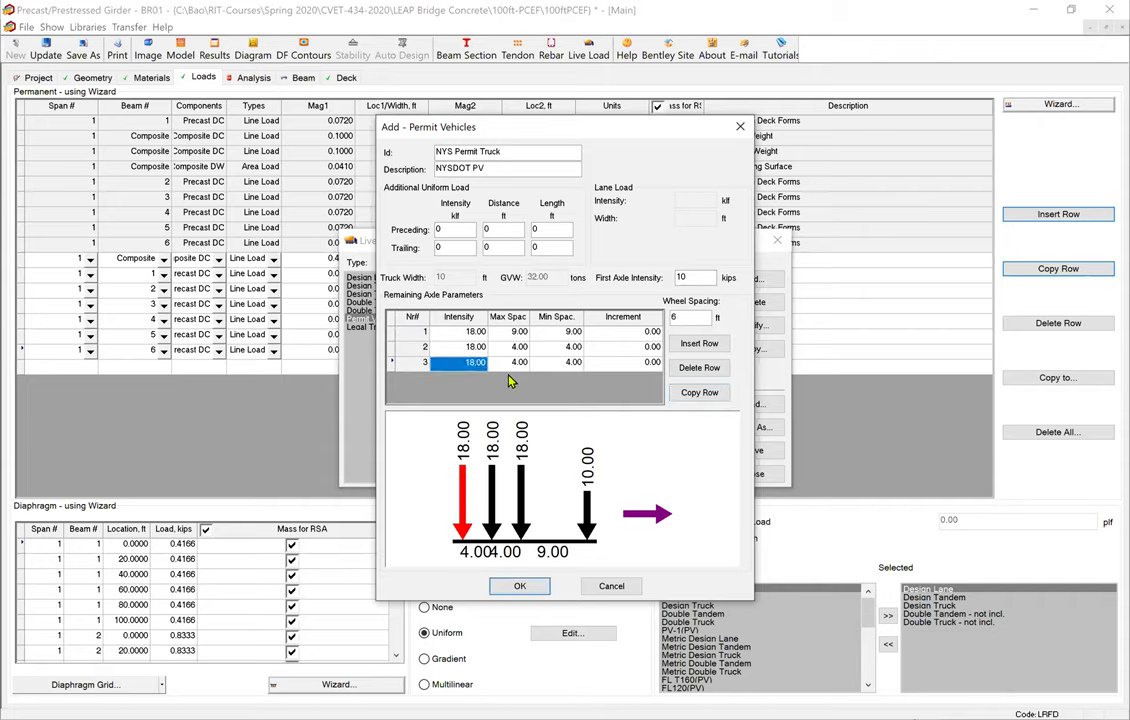
{"action": "type", "text": "23"}
{"action": "left_click", "coordinate": [701, 394]}
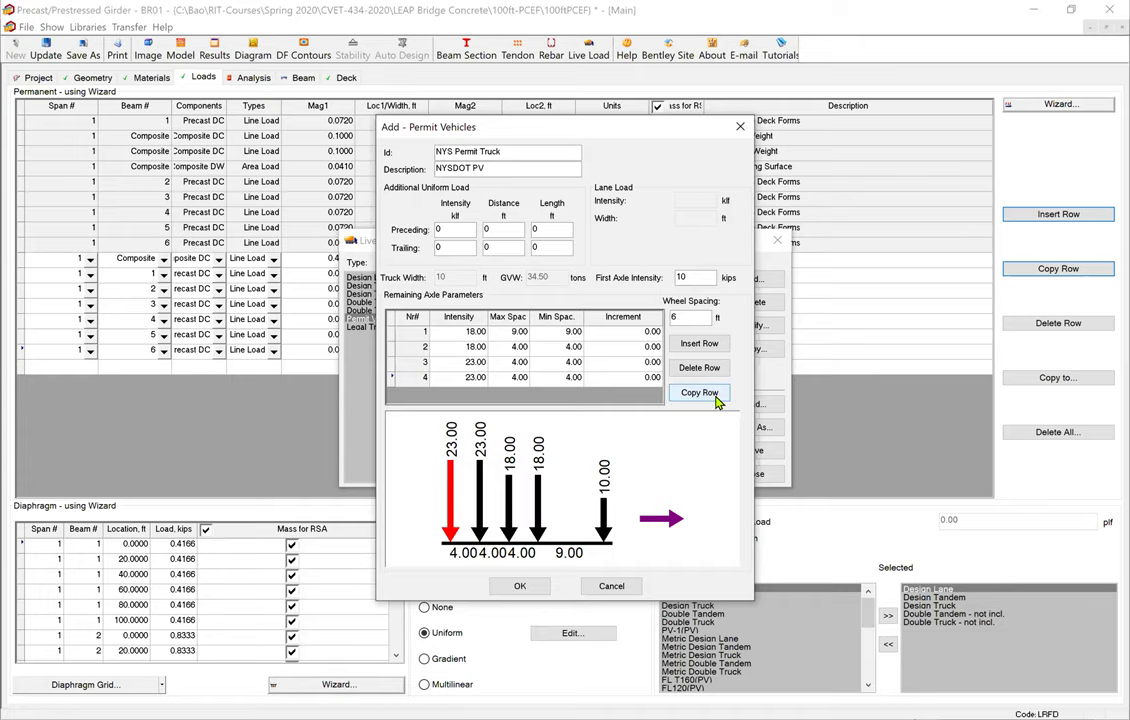
{"action": "left_click", "coordinate": [714, 397]}
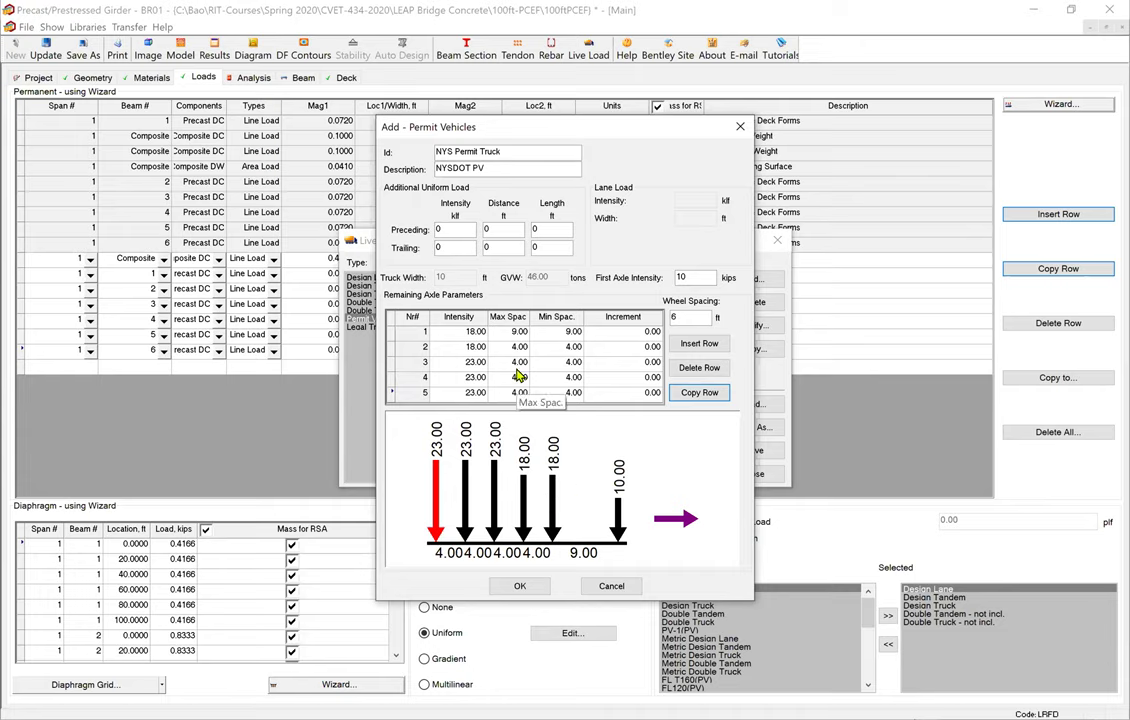
Step: Copy the last 23 kip axle row as axle 6 and set its intensity to 21 and maximum and minimum spacing to 10
{"action": "left_click", "coordinate": [699, 393]}
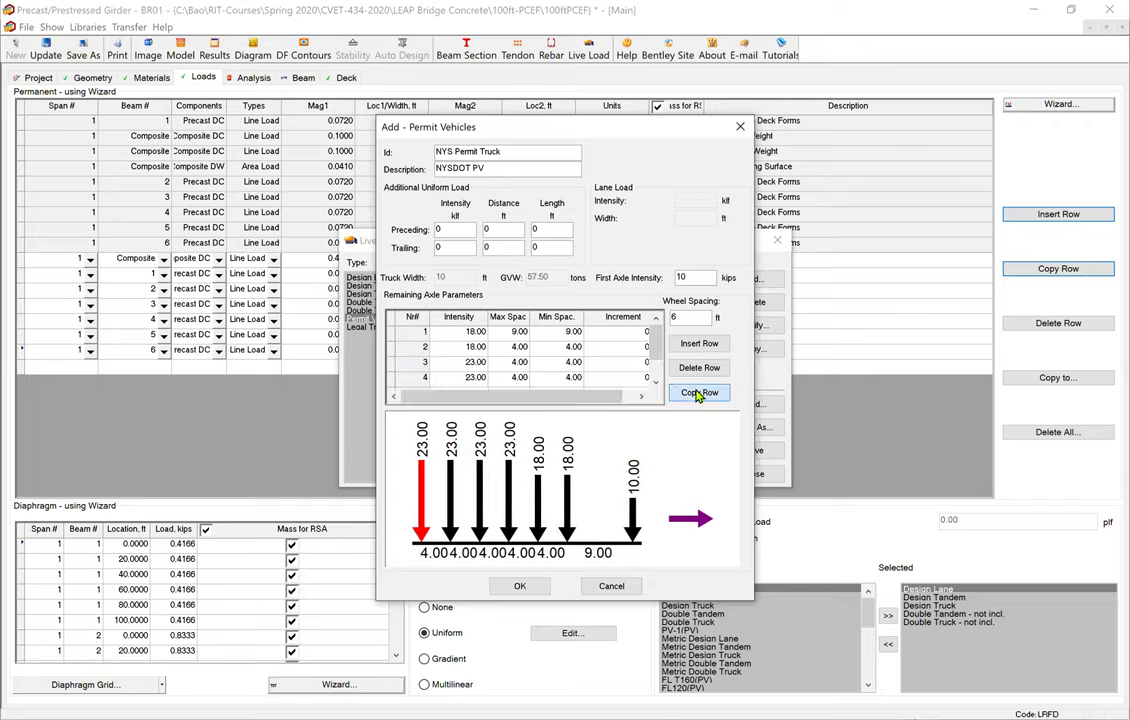
{"action": "left_click", "coordinate": [659, 370]}
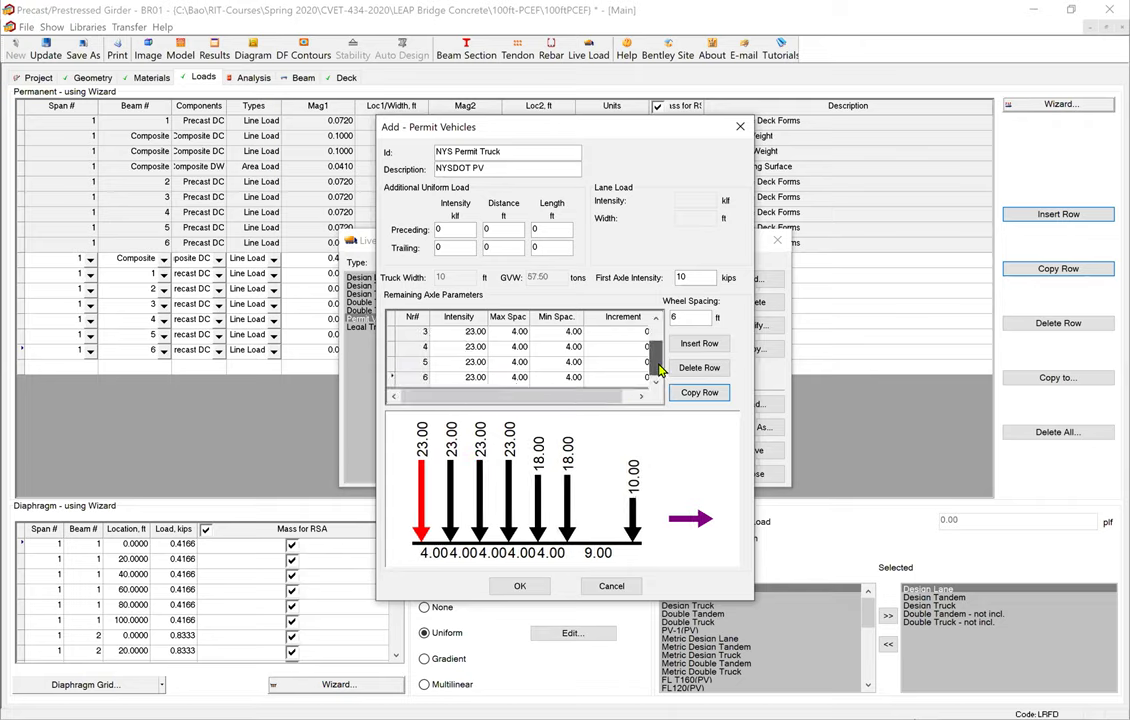
{"action": "left_click", "coordinate": [477, 379]}
{"action": "type", "text": "21"}
{"action": "left_click", "coordinate": [517, 380]}
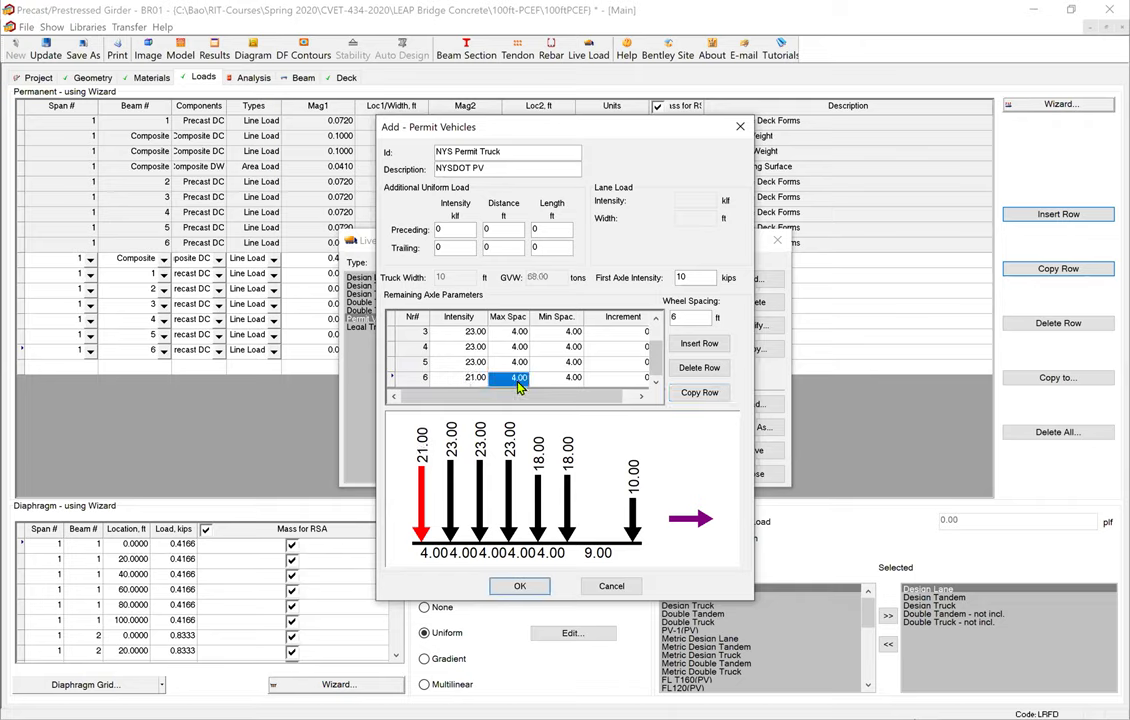
{"action": "type", "text": "10"}
{"action": "left_click", "coordinate": [558, 378]}
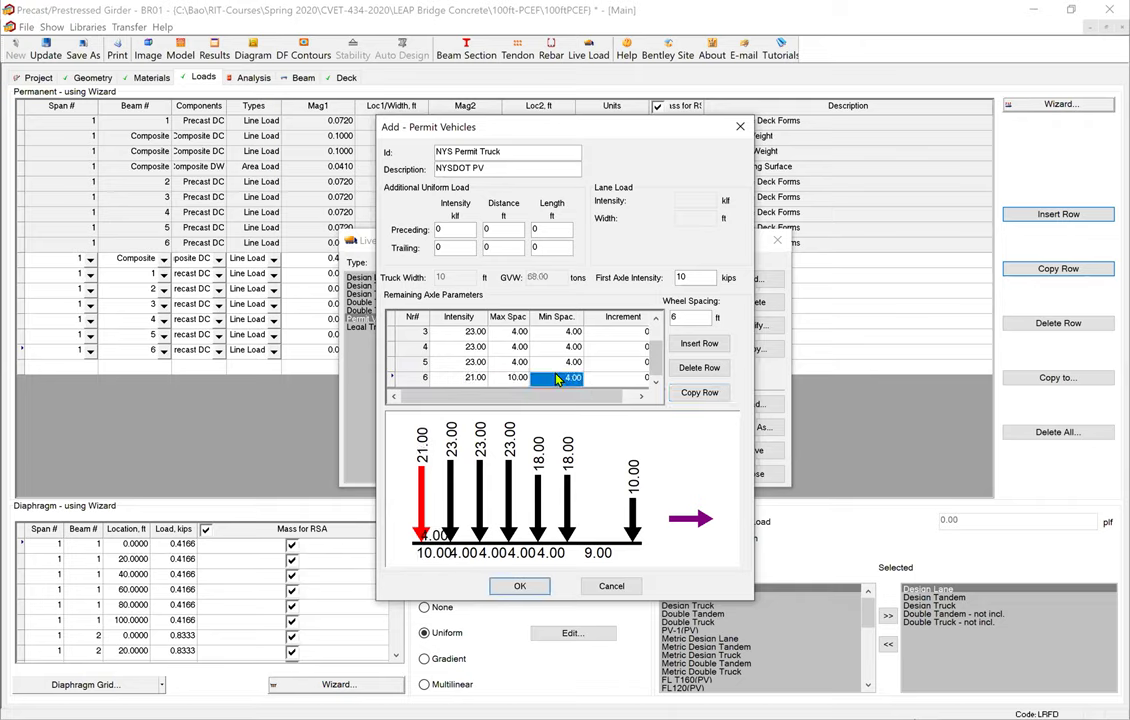
{"action": "type", "text": "10"}
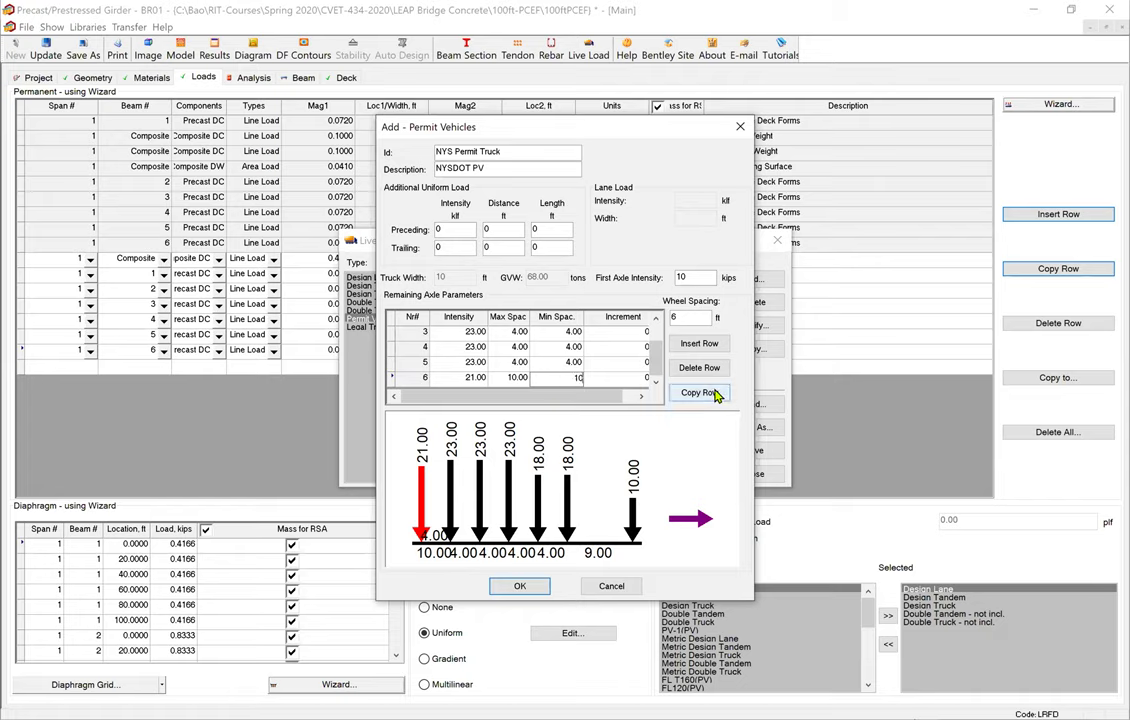
Step: Copy axle 6 as axle 7 with maximum and minimum spacing 4, duplicate that row three times, and accept the permit vehicle
{"action": "left_click", "coordinate": [714, 393]}
{"action": "scroll", "coordinate": [655, 365], "scroll_direction": "down", "scroll_amount": 1}
{"action": "left_click", "coordinate": [517, 393]}
{"action": "type", "text": "4"}
{"action": "key", "text": "Tab"}
{"action": "type", "text": "4"}
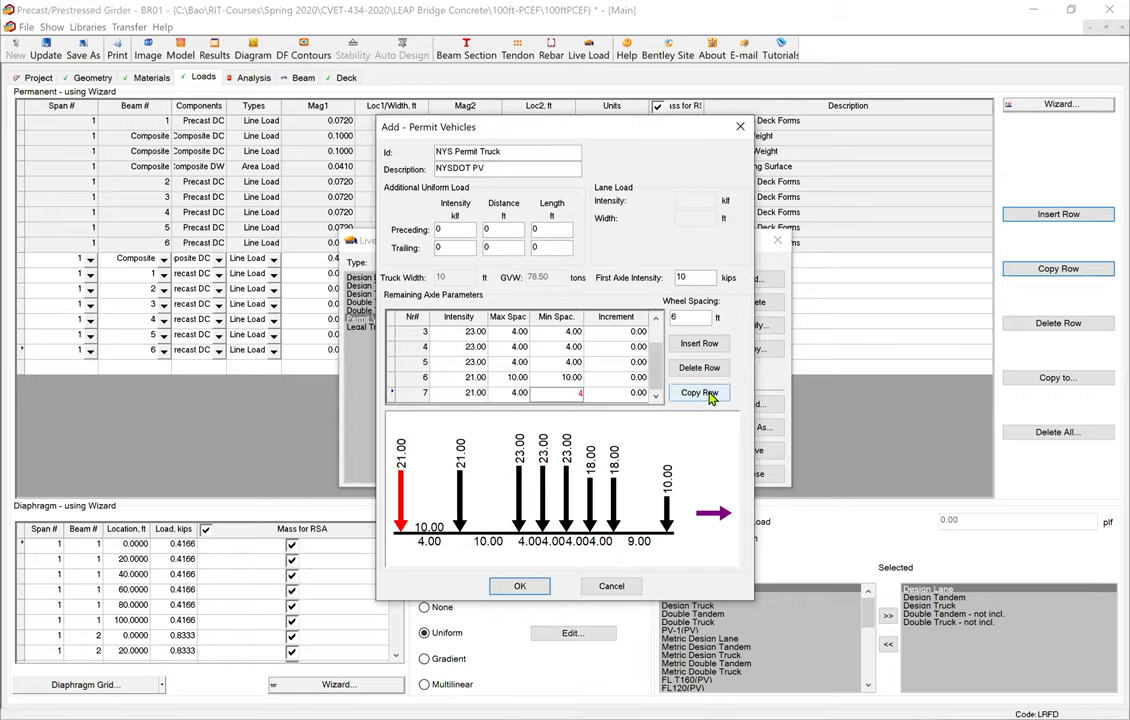
{"action": "left_click", "coordinate": [705, 393]}
{"action": "left_click", "coordinate": [709, 395]}
{"action": "left_click", "coordinate": [709, 395]}
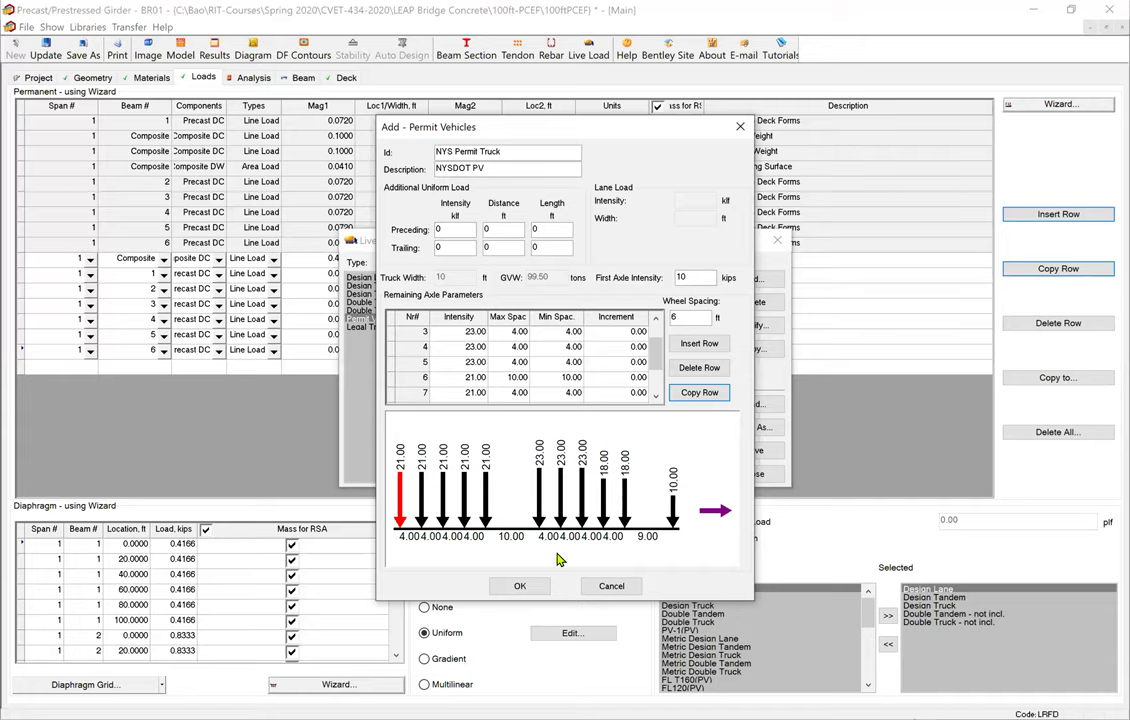
{"action": "left_click", "coordinate": [528, 588]}
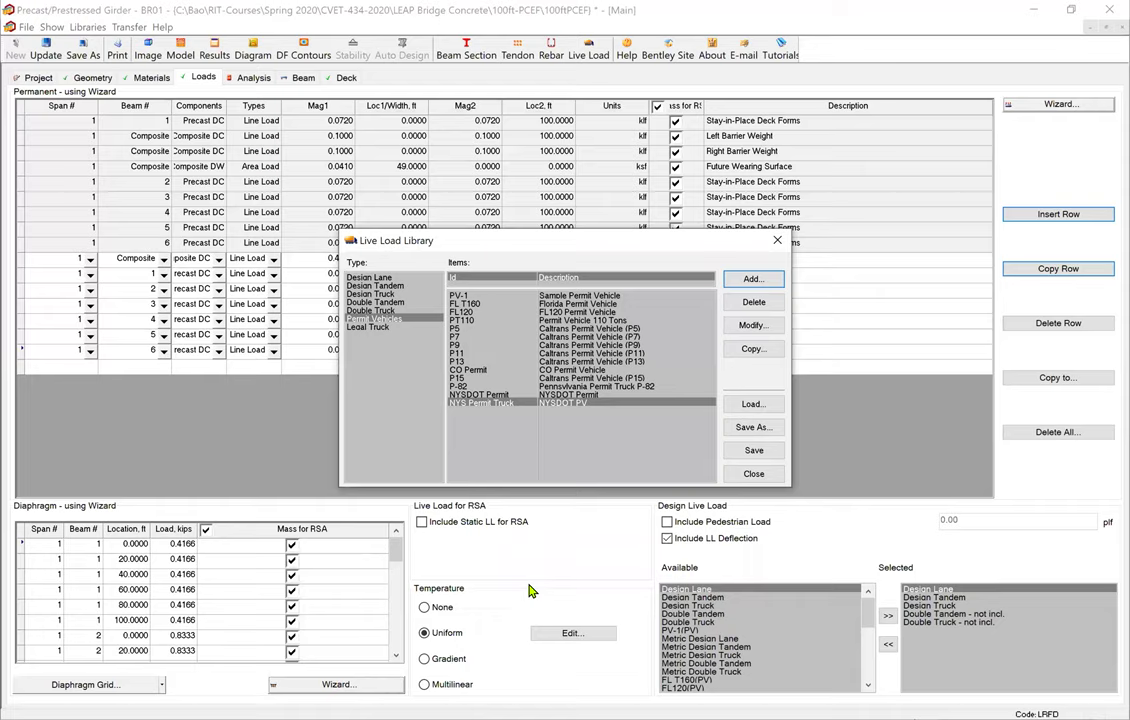
Step: Save the live load library with the new permit truck and close it
{"action": "left_click", "coordinate": [754, 451]}
{"action": "left_click", "coordinate": [755, 452]}
{"action": "left_click", "coordinate": [603, 398]}
{"action": "left_click", "coordinate": [745, 474]}
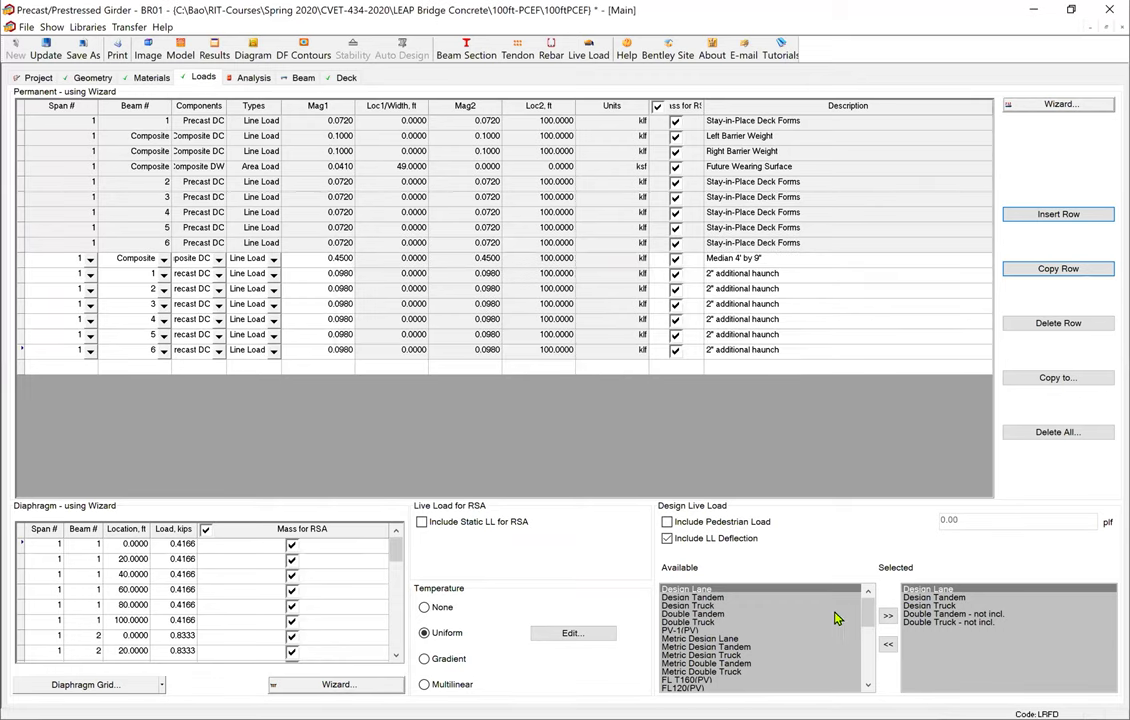
Step: Add NYS Permit Truck(PV) from the available vehicles to the selected design live loads
{"action": "left_click_drag", "start_coordinate": [868, 614], "coordinate": [868, 680]}
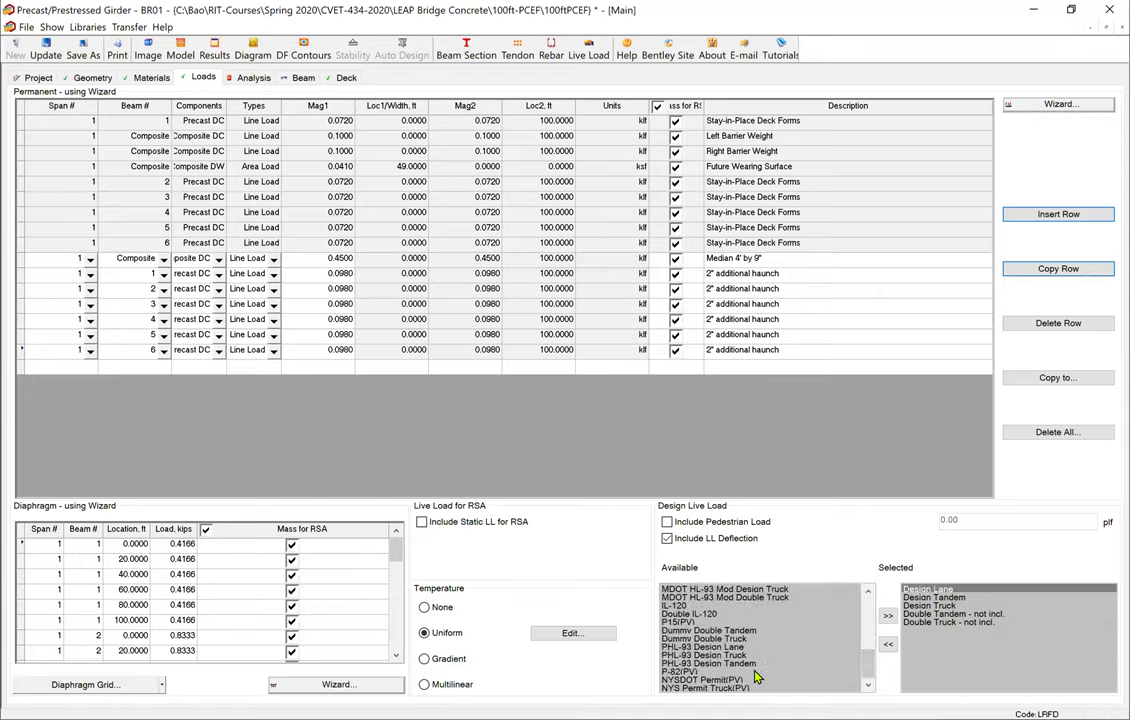
{"action": "left_click", "coordinate": [697, 688]}
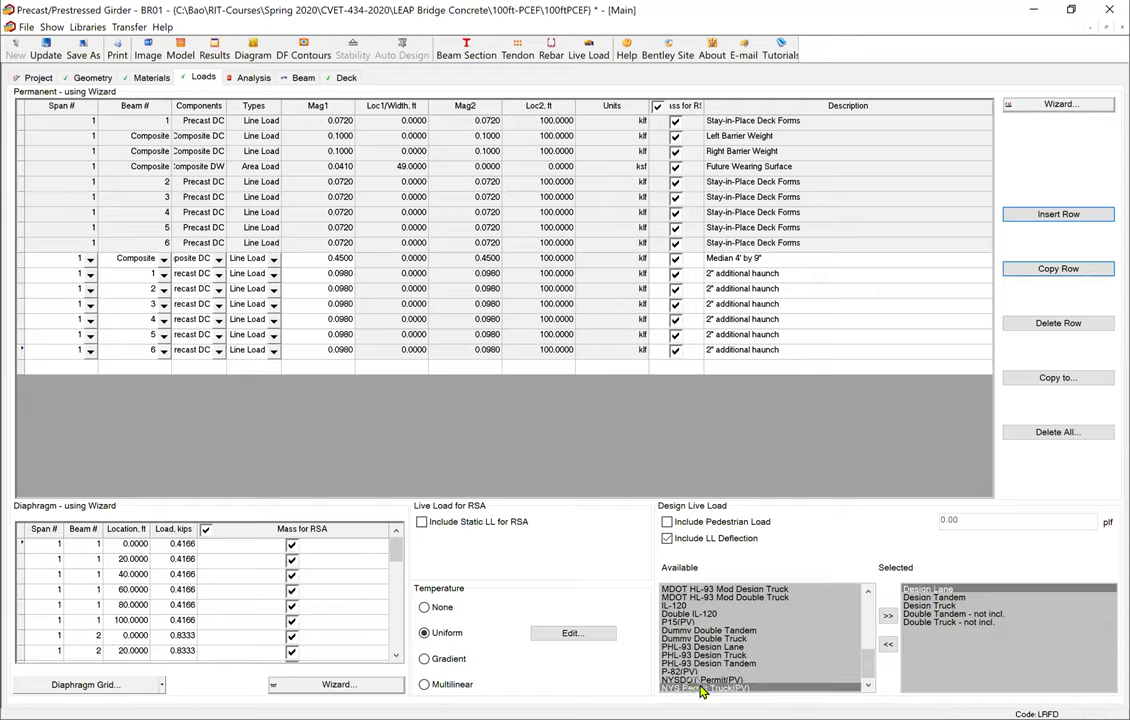
{"action": "left_click", "coordinate": [700, 688]}
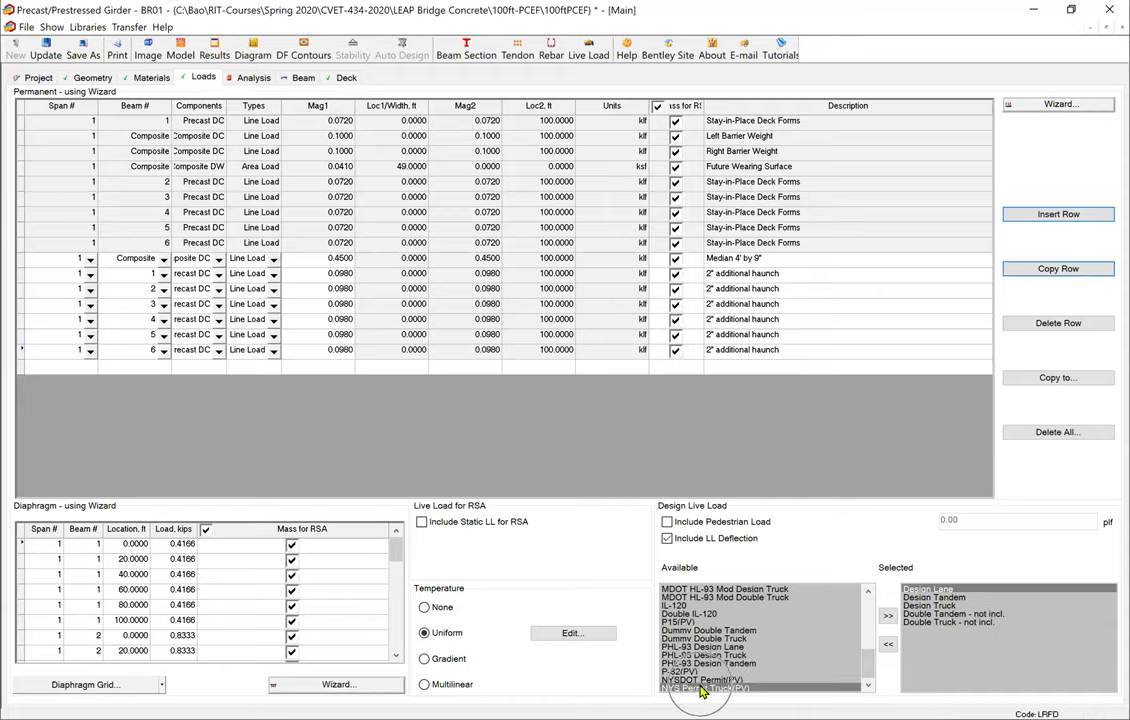
{"action": "left_click", "coordinate": [886, 617]}
{"action": "left_click", "coordinate": [1085, 651]}
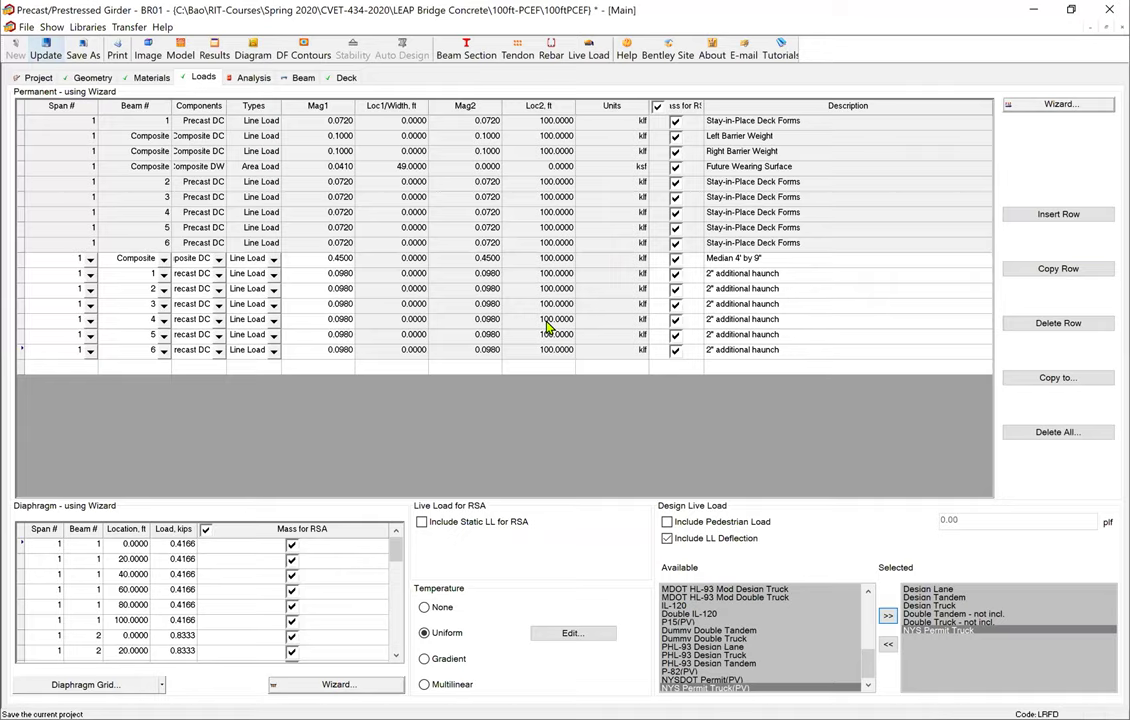
Step: In the analysis factors, choose the Strength II limit state, make sure it is included, and accept the load factors
{"action": "left_click", "coordinate": [252, 78]}
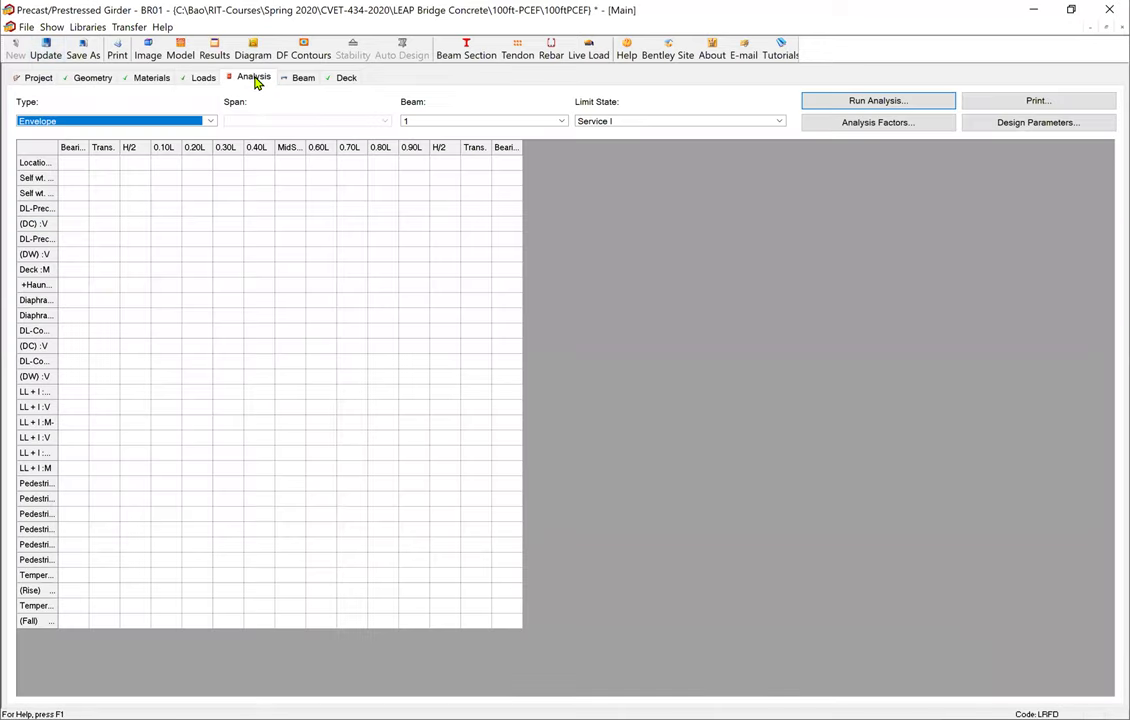
{"action": "left_click", "coordinate": [878, 123]}
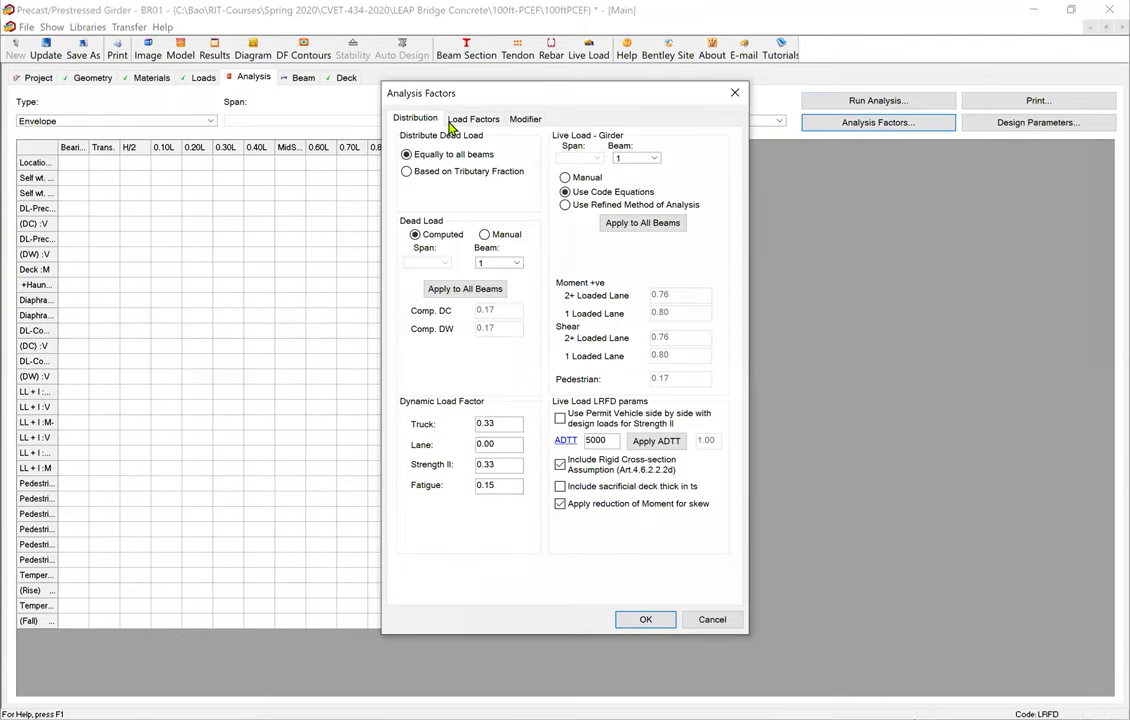
{"action": "left_click", "coordinate": [483, 121]}
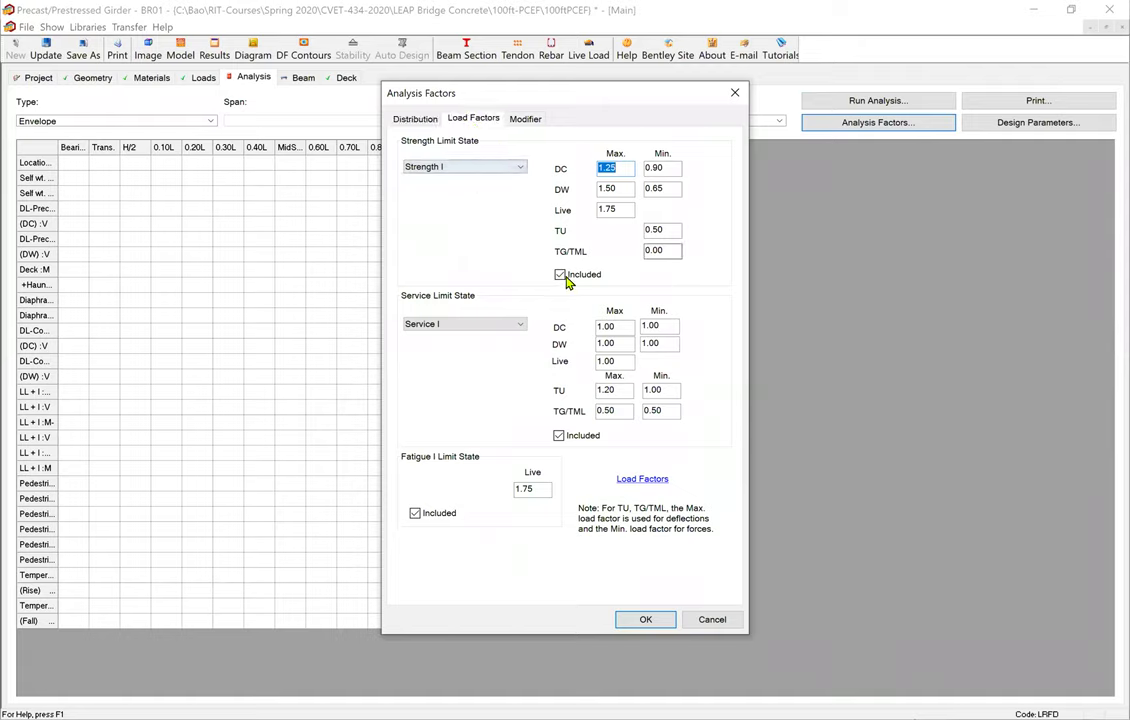
{"action": "left_click", "coordinate": [452, 167]}
{"action": "left_click", "coordinate": [497, 191]}
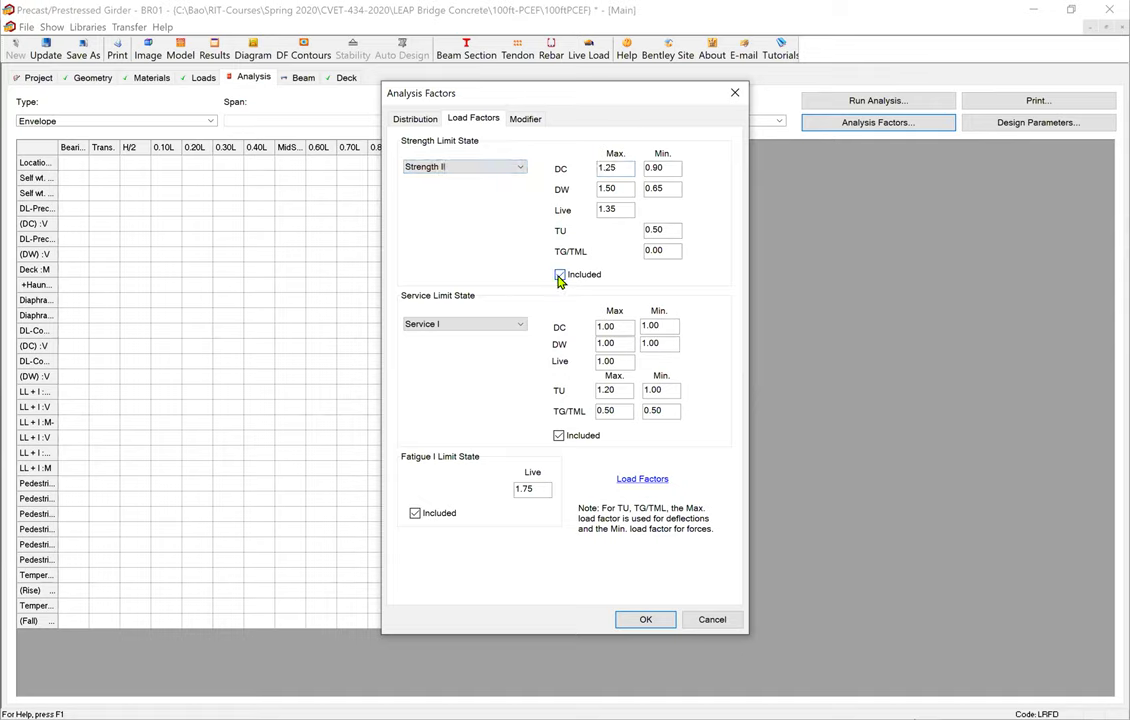
{"action": "left_click", "coordinate": [559, 278]}
{"action": "left_click", "coordinate": [559, 283]}
{"action": "left_click", "coordinate": [561, 284]}
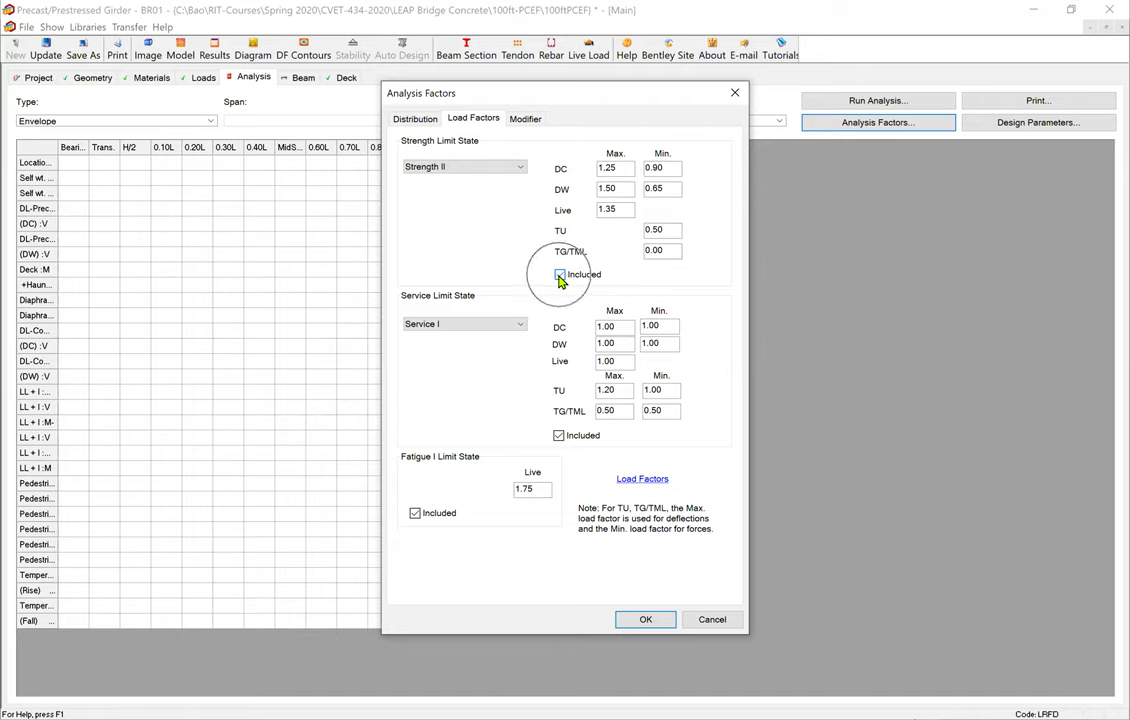
{"action": "left_click", "coordinate": [561, 280]}
{"action": "left_click", "coordinate": [561, 280]}
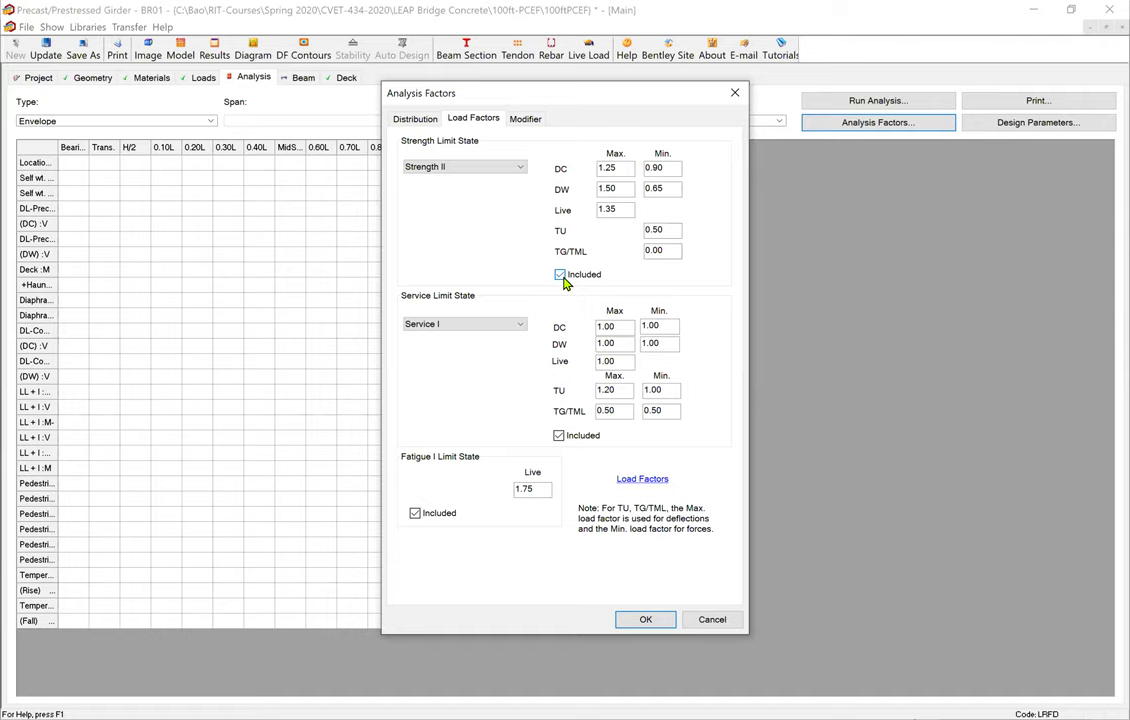
{"action": "left_click", "coordinate": [561, 279]}
{"action": "left_click", "coordinate": [638, 622]}
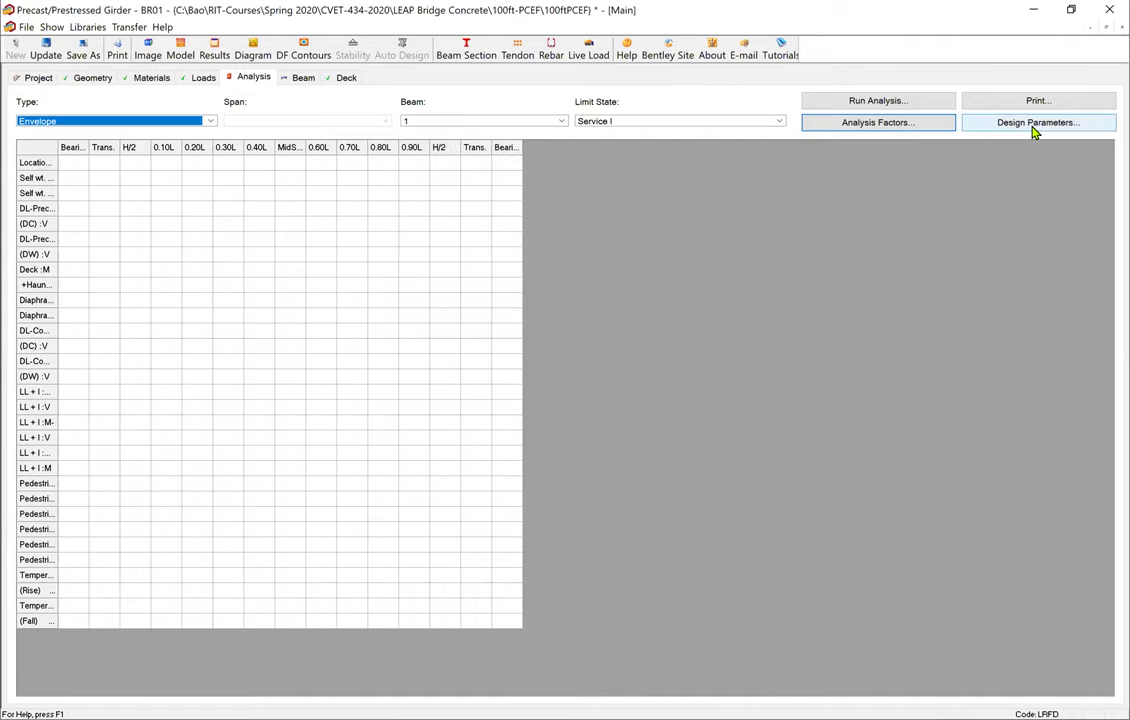
Step: Examine the resistance factor and prestress loss settings in the design parameters, including the annual average relative humidity map
{"action": "left_click", "coordinate": [1035, 124]}
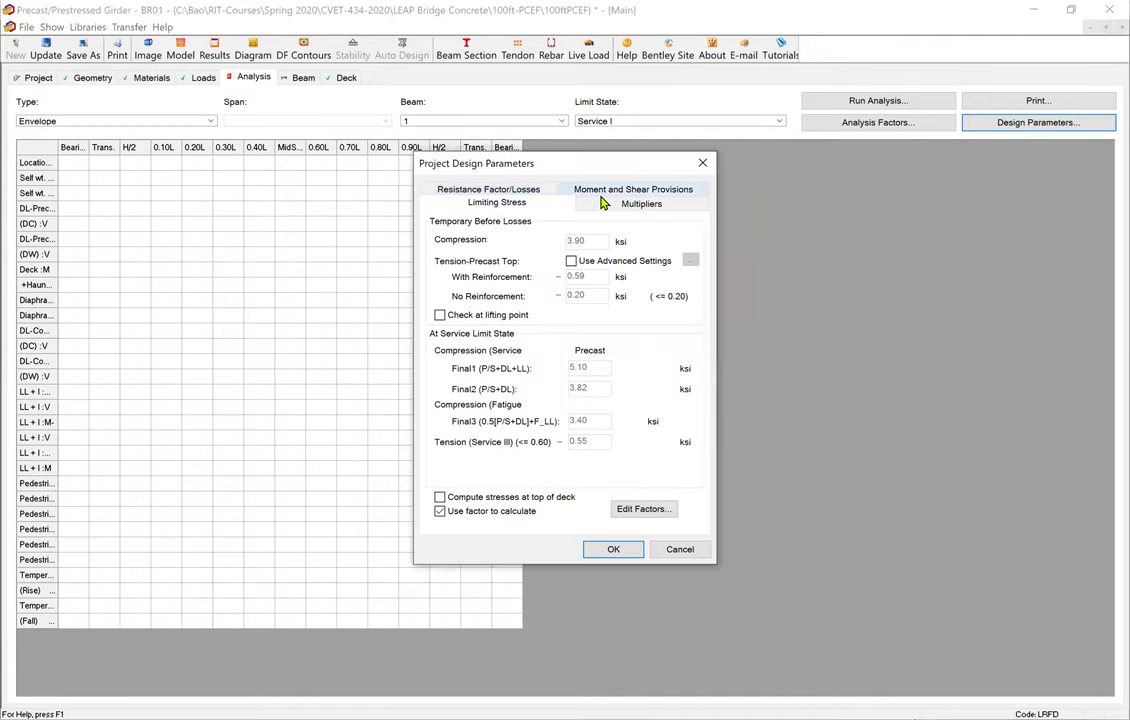
{"action": "left_click", "coordinate": [531, 195]}
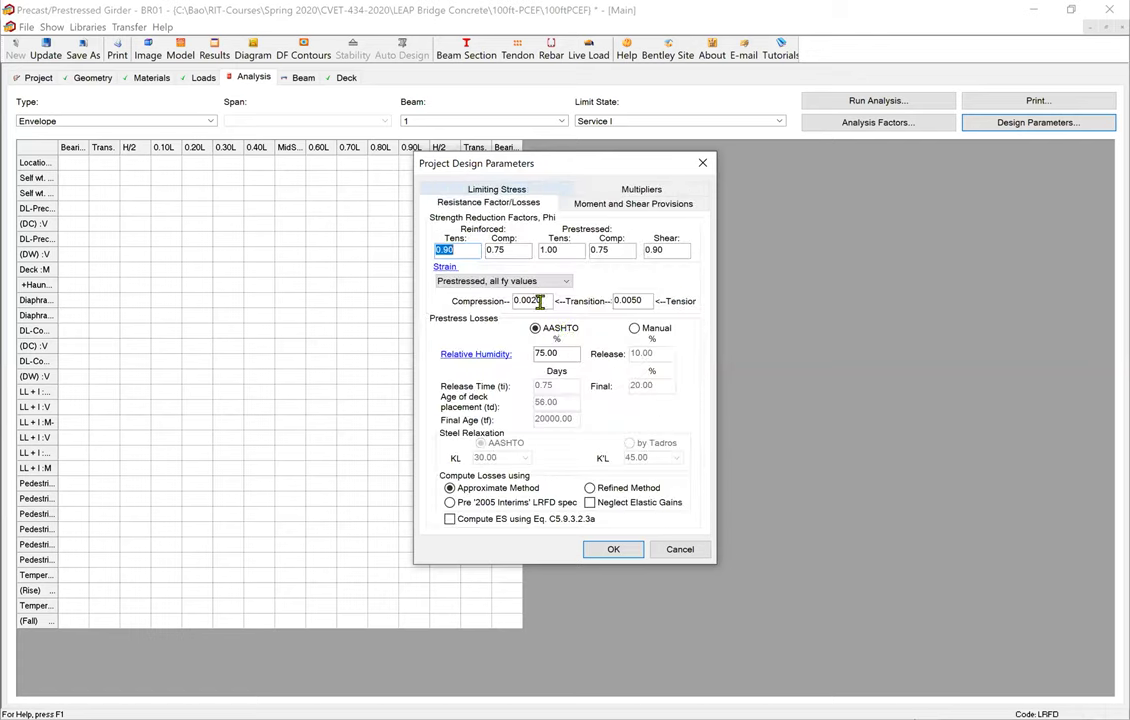
{"action": "double_click", "coordinate": [552, 353]}
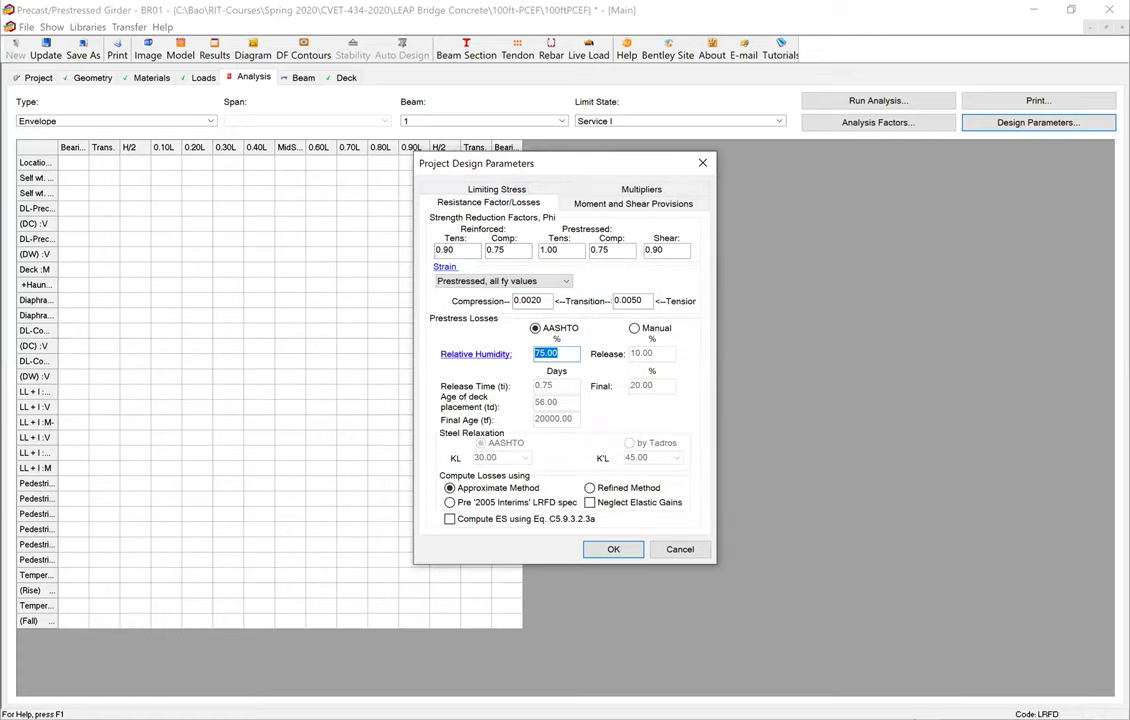
{"action": "left_click", "coordinate": [476, 354]}
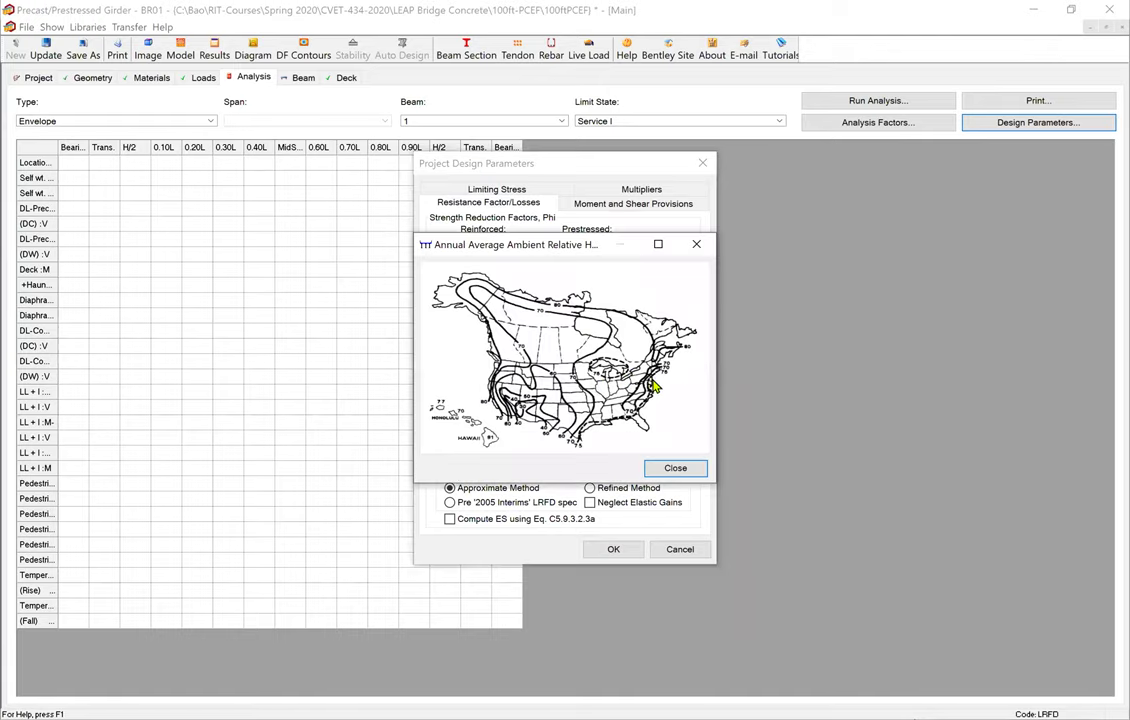
{"action": "left_click", "coordinate": [658, 244]}
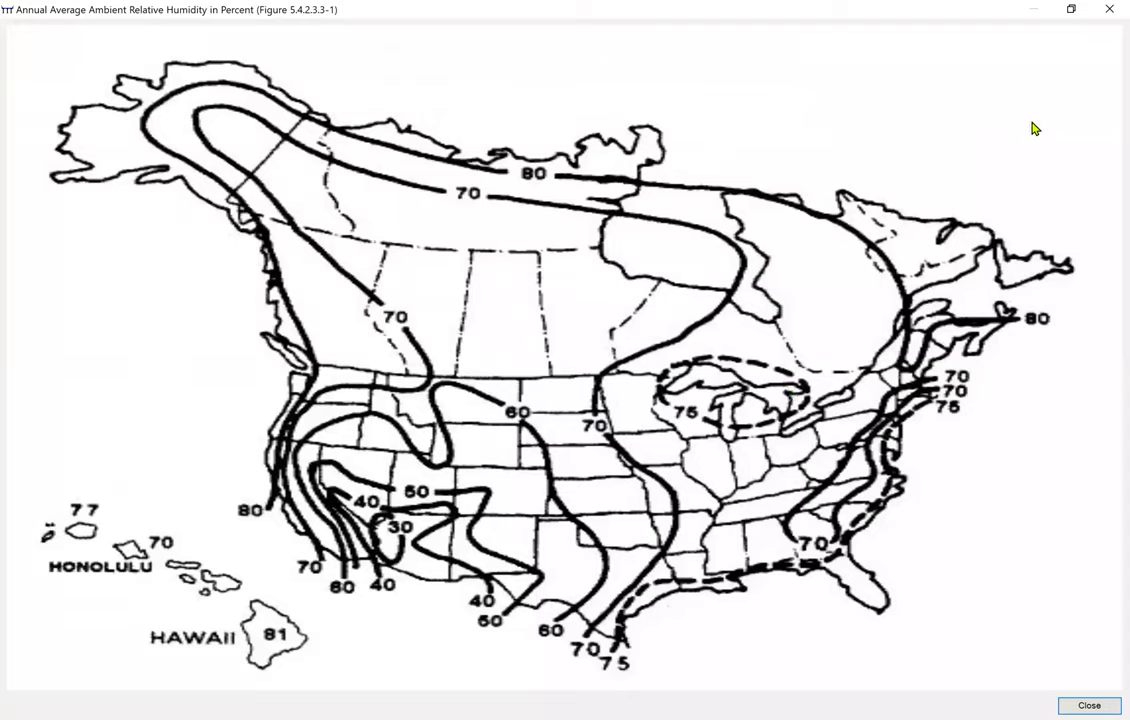
{"action": "left_click", "coordinate": [1107, 15]}
{"action": "left_click", "coordinate": [632, 548]}
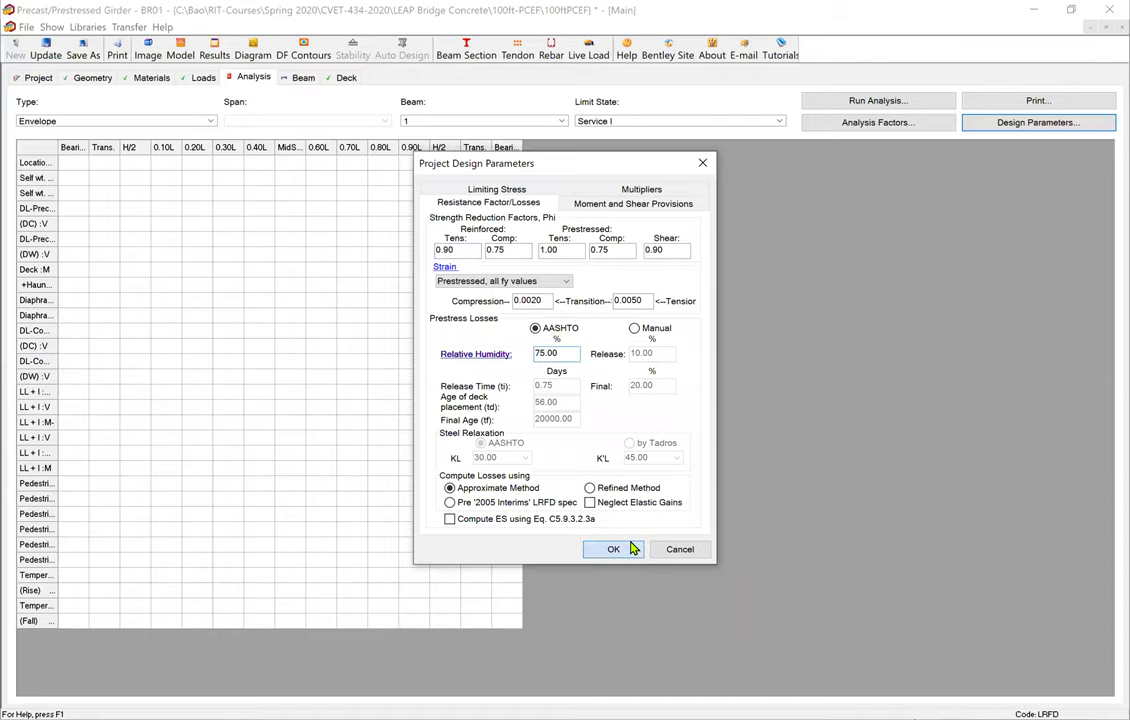
Step: Run the analysis, and auto-design the strand pattern of beam 1 for the current beam only
{"action": "left_click", "coordinate": [895, 103]}
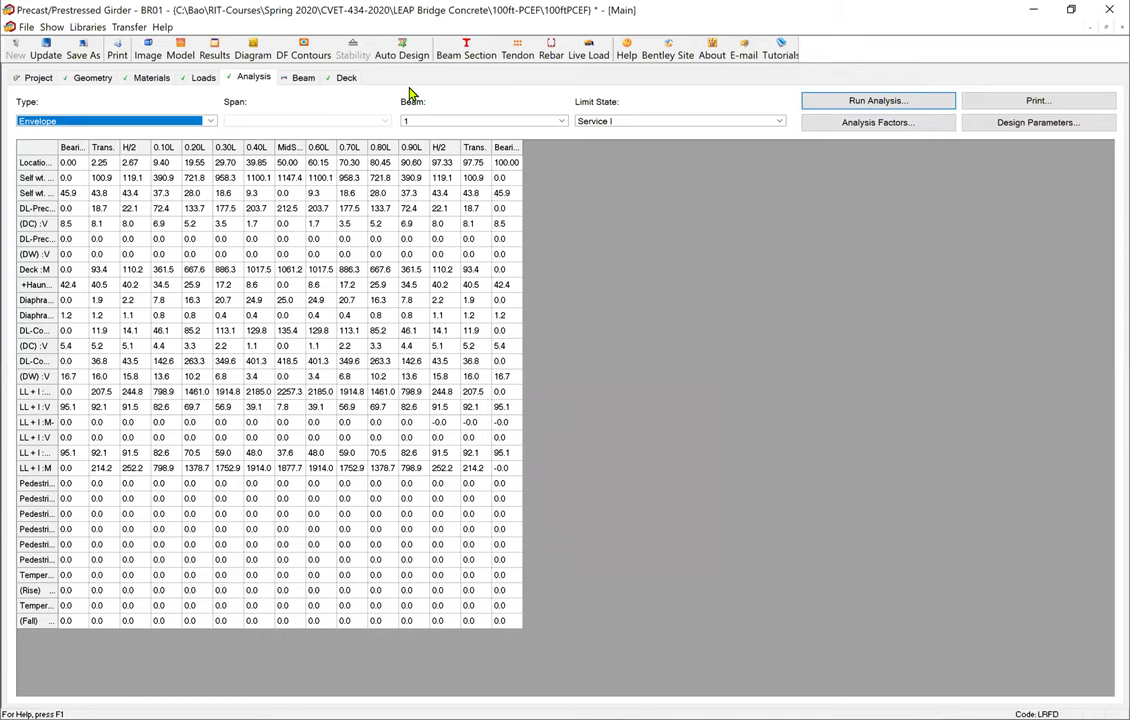
{"action": "left_click", "coordinate": [300, 80]}
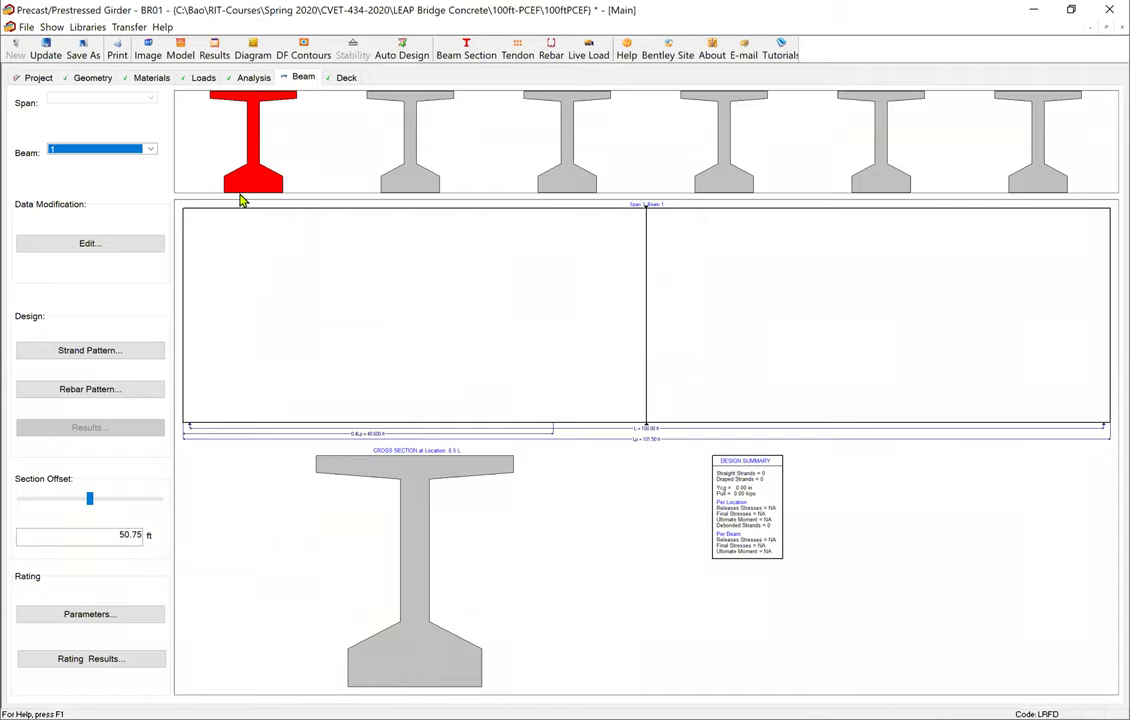
{"action": "left_click", "coordinate": [110, 352]}
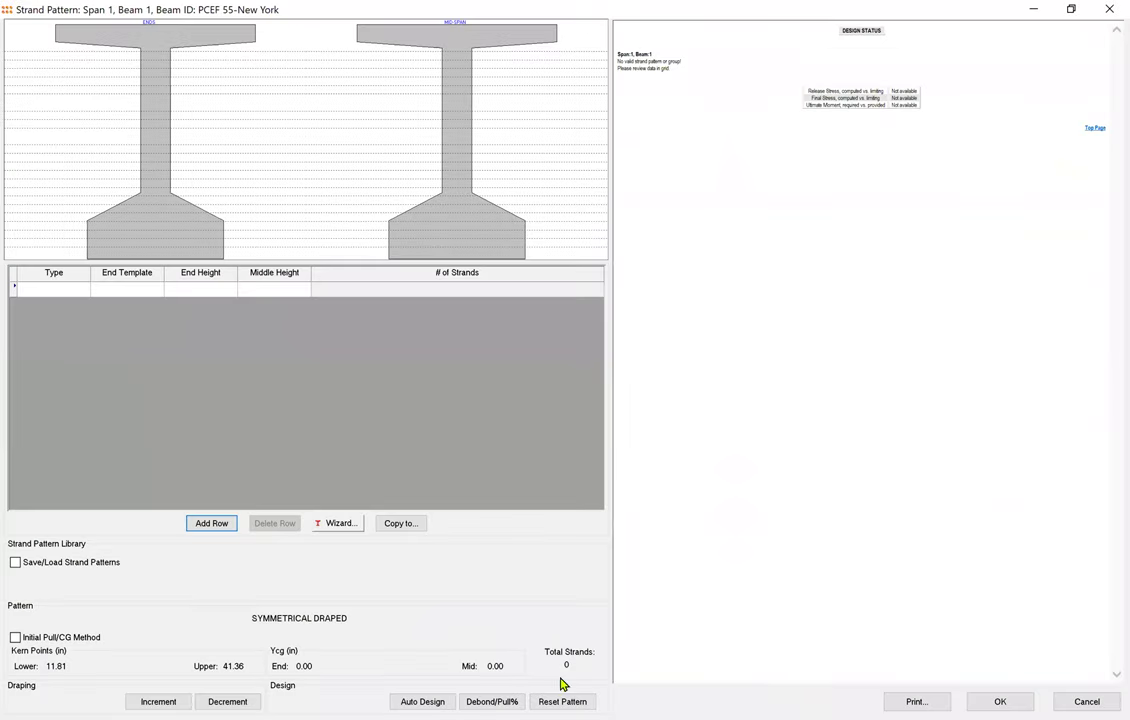
{"action": "left_click", "coordinate": [427, 703]}
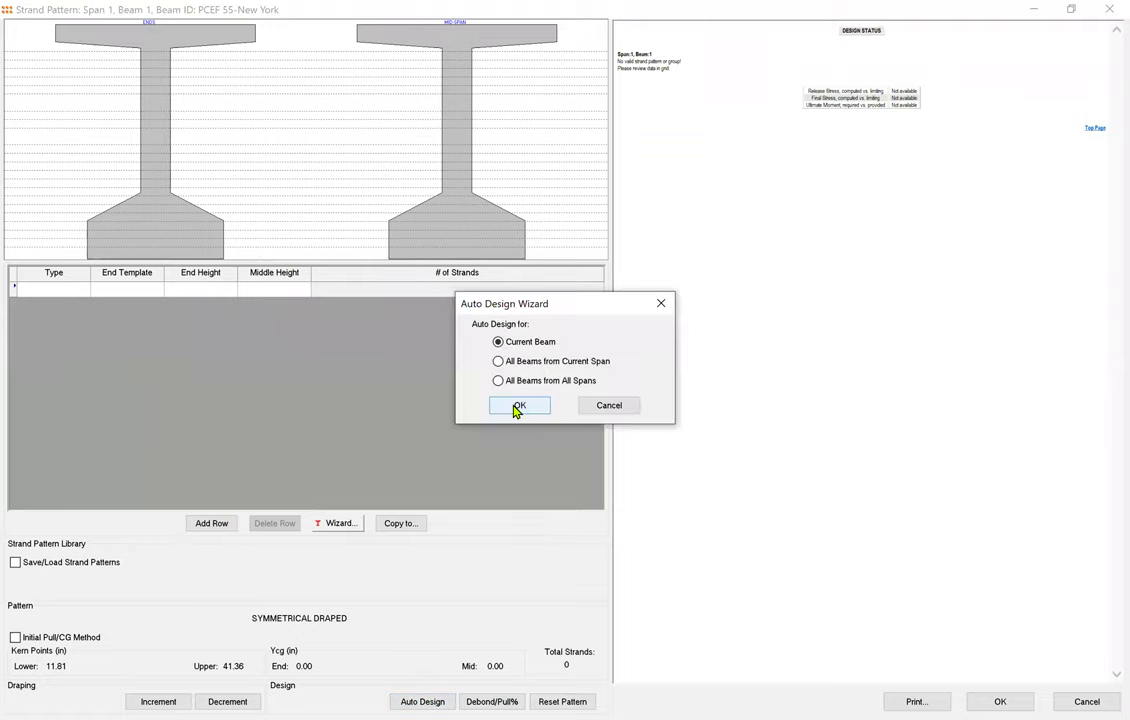
{"action": "left_click", "coordinate": [518, 407]}
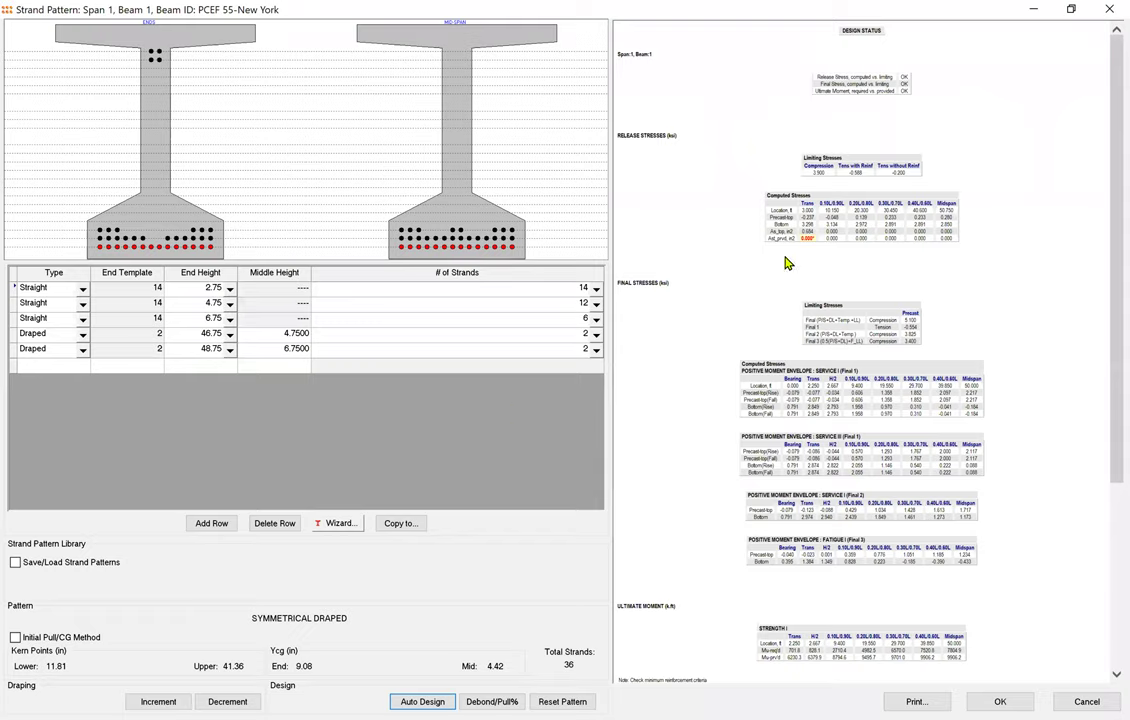
Step: Review beam 1's release stresses and midspan camber results, and set the straight strand row at end height 2.75 to 12 strands
{"action": "left_click", "coordinate": [807, 238]}
{"action": "left_click", "coordinate": [815, 241]}
{"action": "left_click_drag", "start_coordinate": [1108, 178], "coordinate": [1110, 366]}
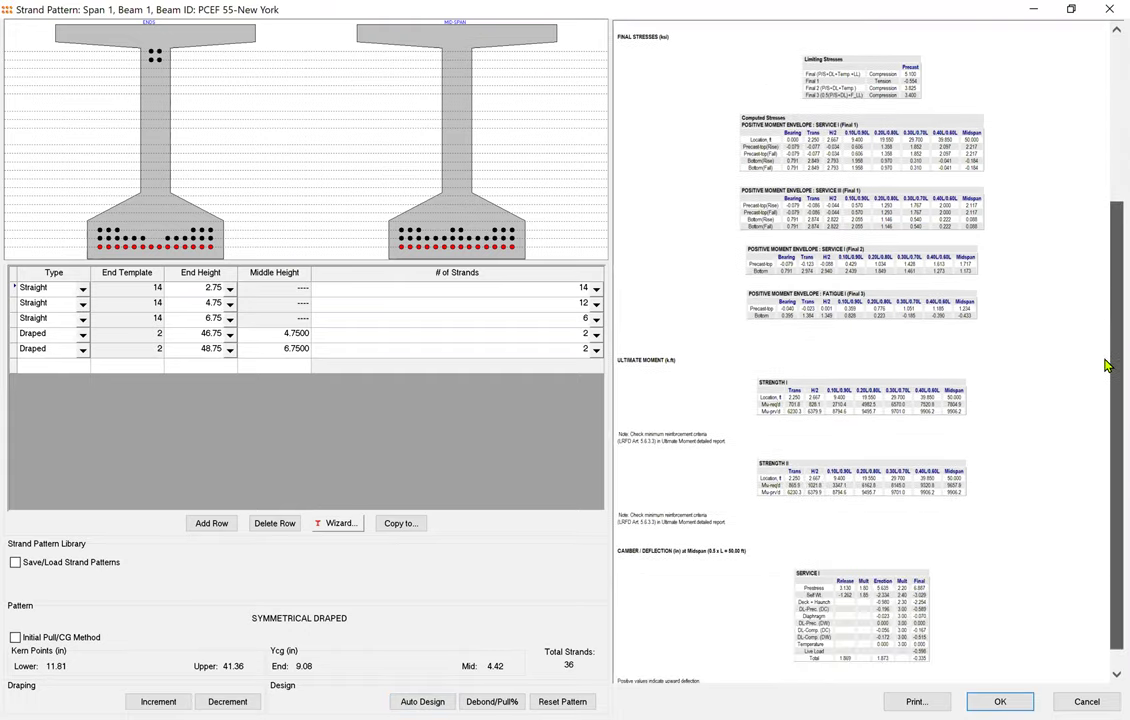
{"action": "left_click", "coordinate": [919, 638]}
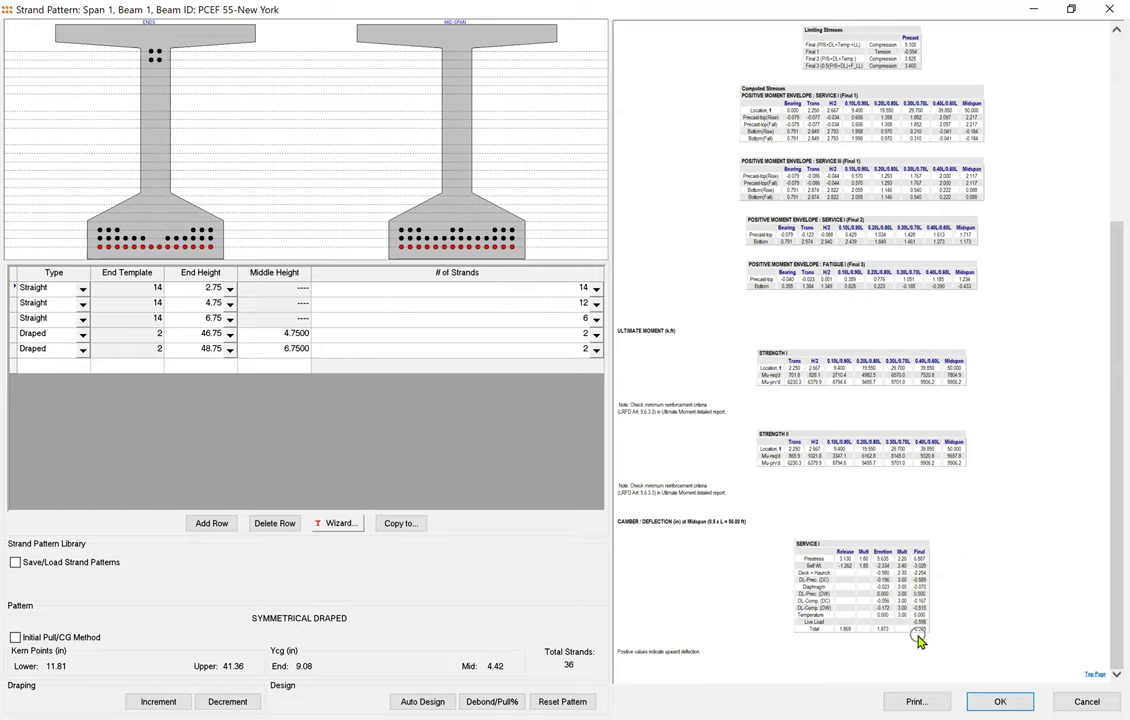
{"action": "left_click", "coordinate": [919, 640]}
{"action": "left_click", "coordinate": [595, 292]}
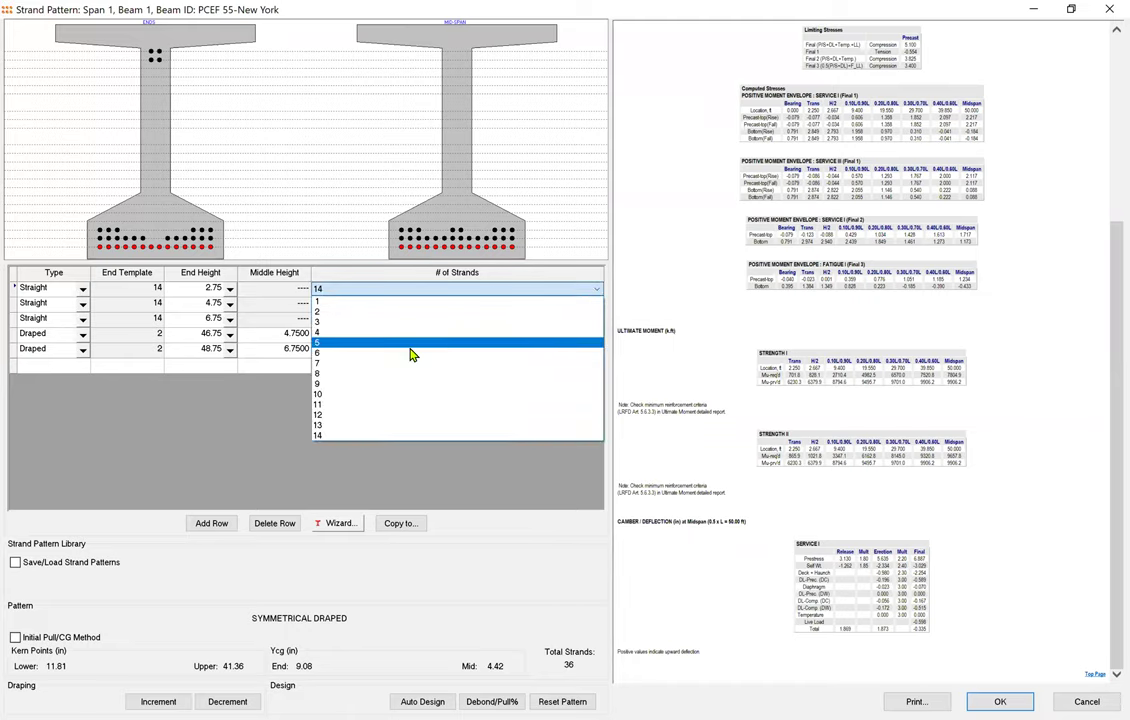
{"action": "left_click", "coordinate": [364, 421]}
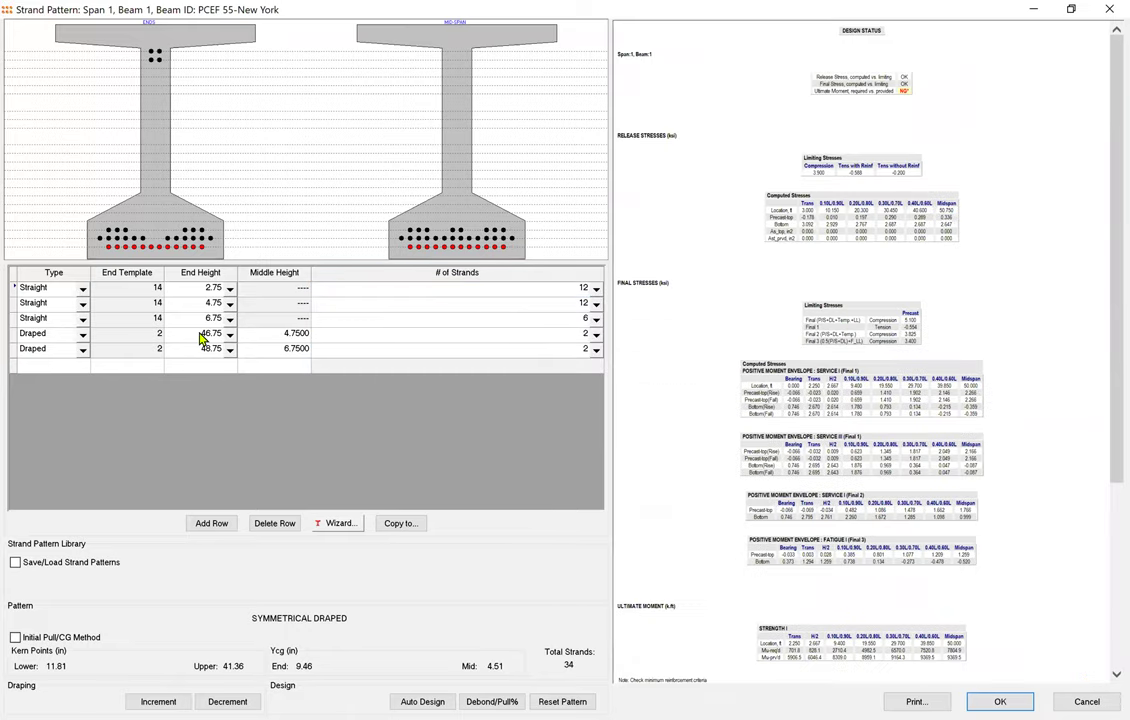
Step: Try 8 and 10 strands in the straight row at end height 6.75, checking the design results for each
{"action": "left_click", "coordinate": [597, 320]}
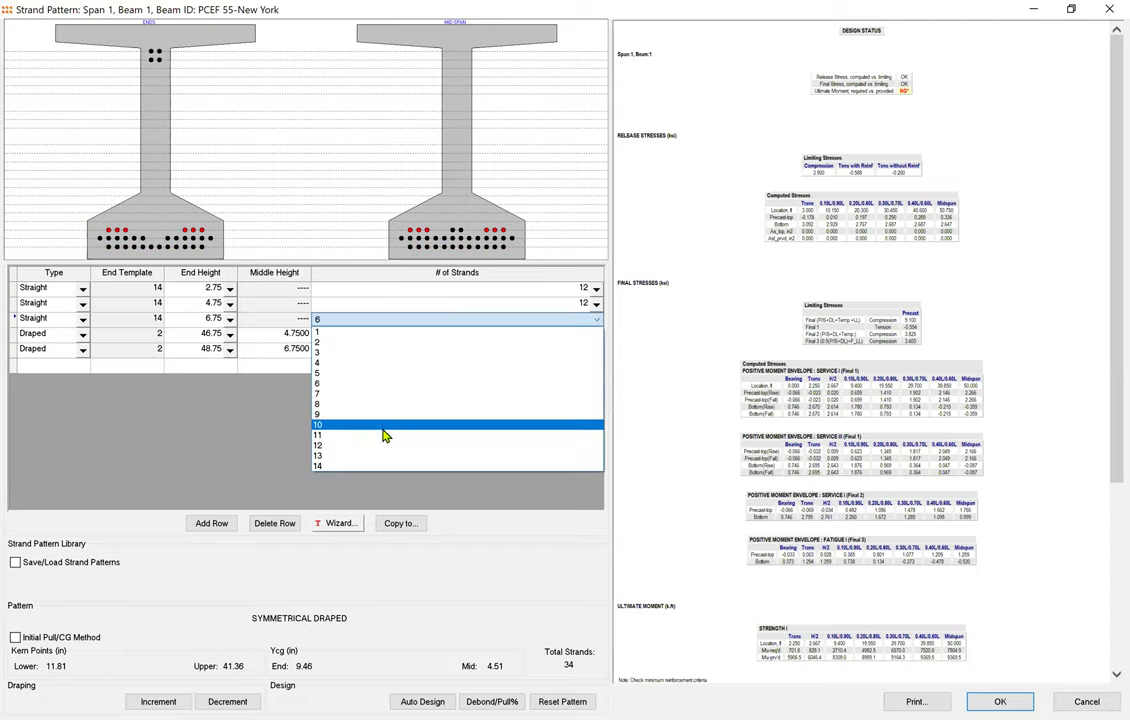
{"action": "left_click", "coordinate": [388, 405]}
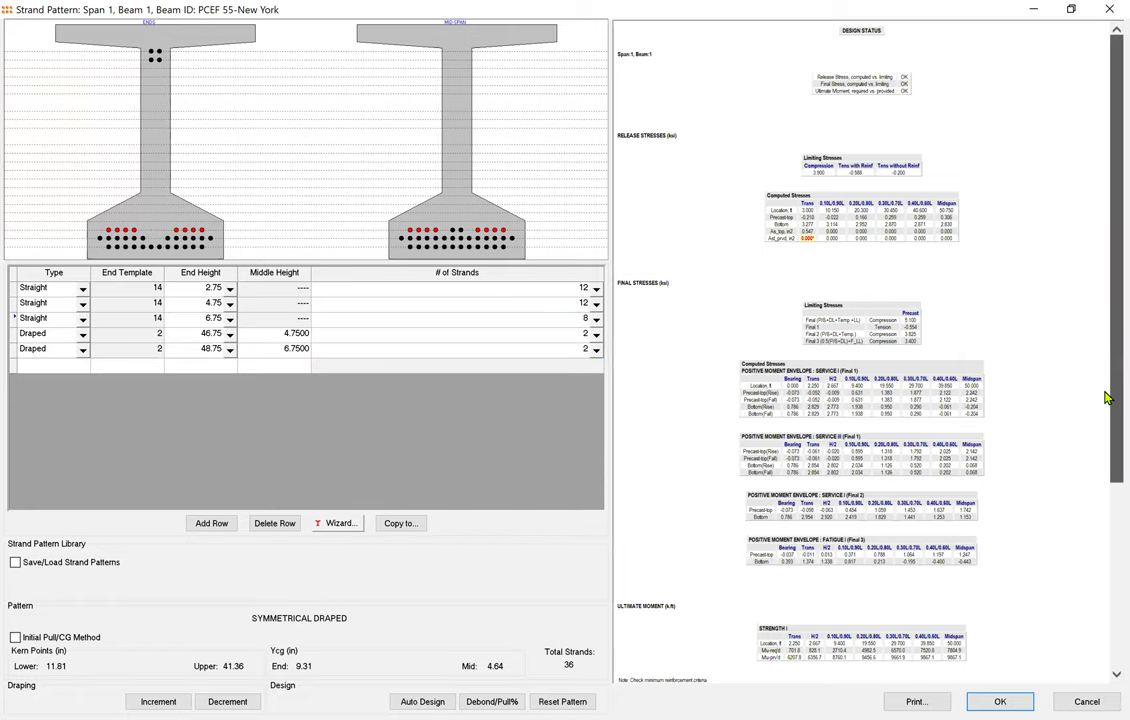
{"action": "scroll", "coordinate": [1107, 330], "scroll_direction": "down", "scroll_amount": 5}
{"action": "scroll", "coordinate": [747, 295], "scroll_direction": "up", "scroll_amount": 5}
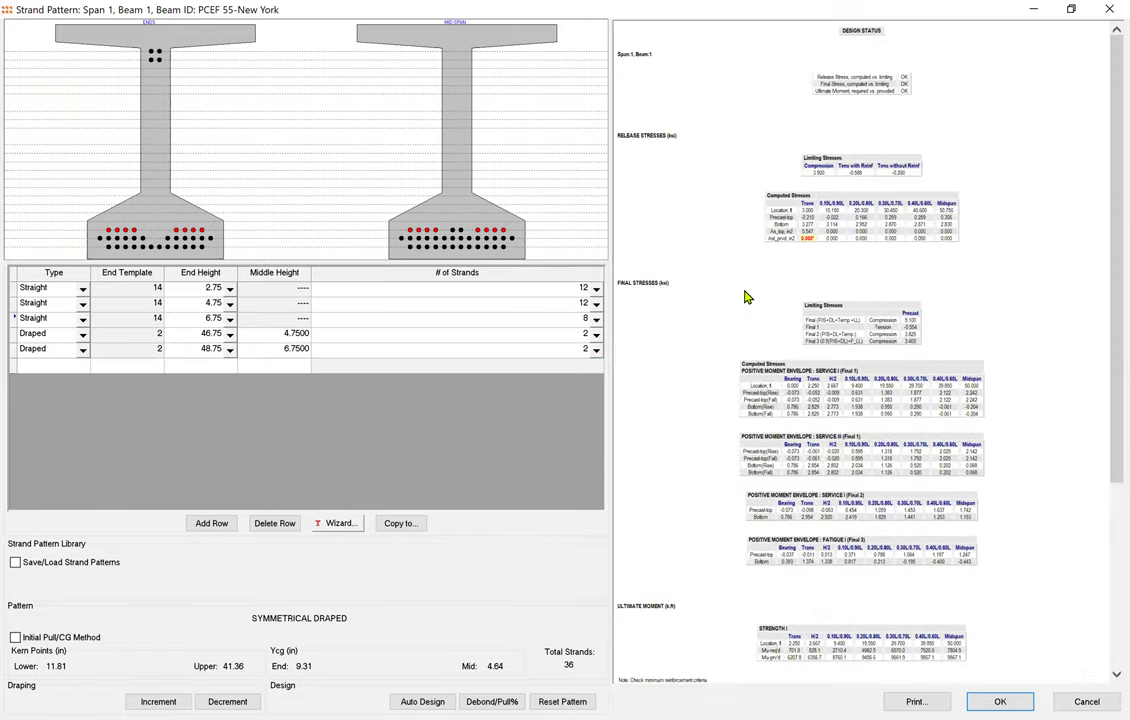
{"action": "left_click", "coordinate": [594, 318]}
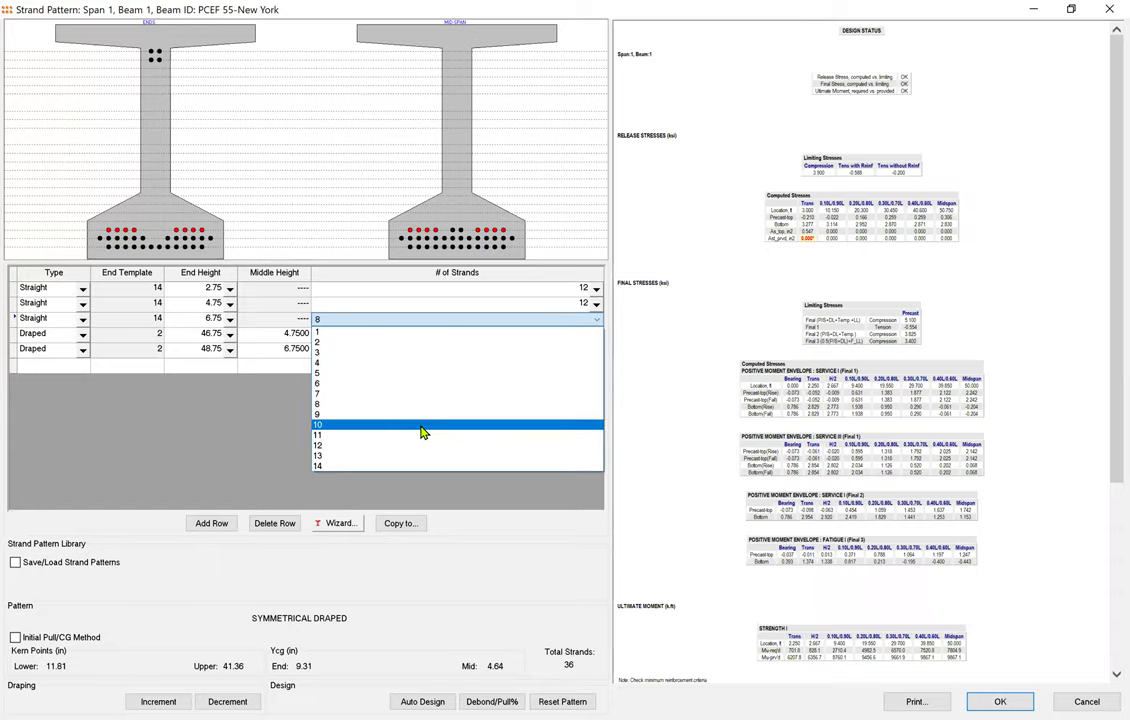
{"action": "left_click", "coordinate": [568, 431]}
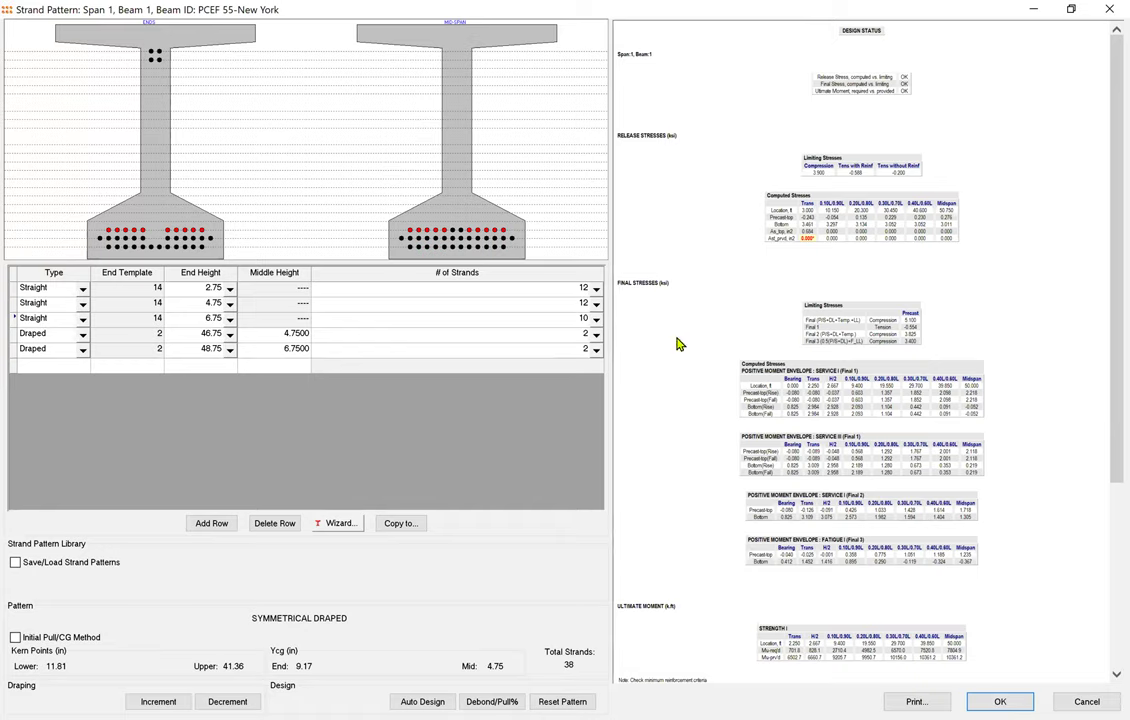
{"action": "scroll", "coordinate": [928, 362], "scroll_direction": "down", "scroll_amount": 5}
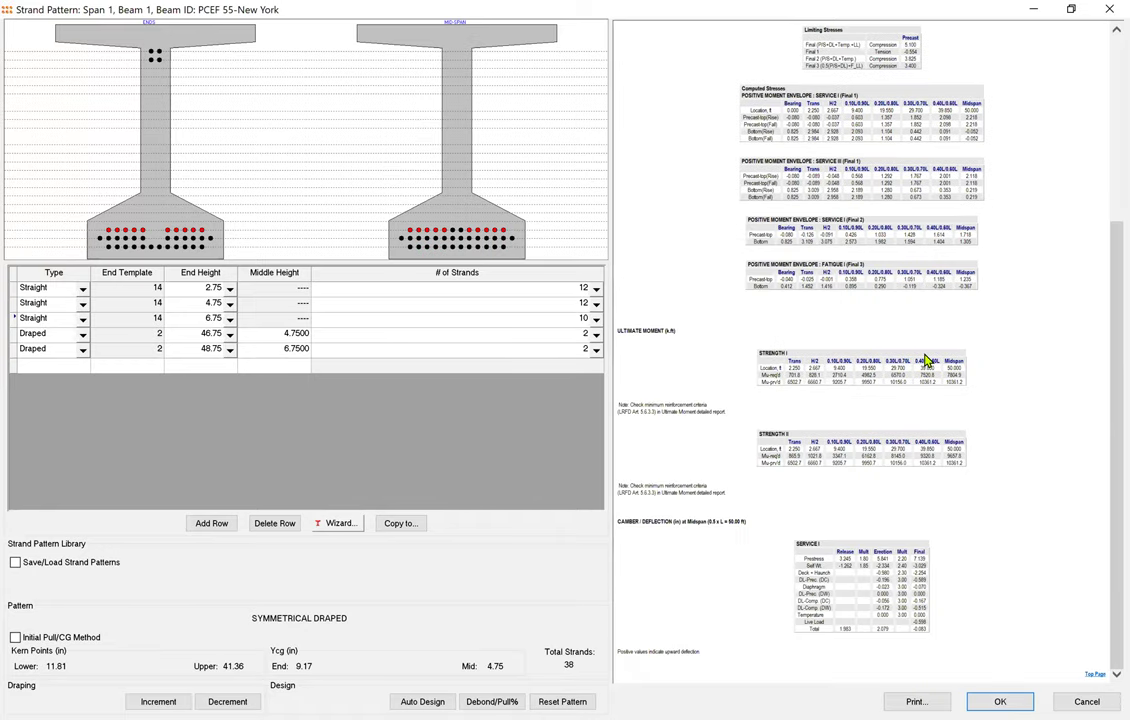
Step: Set the straight row at end height 6.75 to 12 strands and review the stress, moment and camber results
{"action": "left_click", "coordinate": [590, 319]}
{"action": "left_click", "coordinate": [366, 452]}
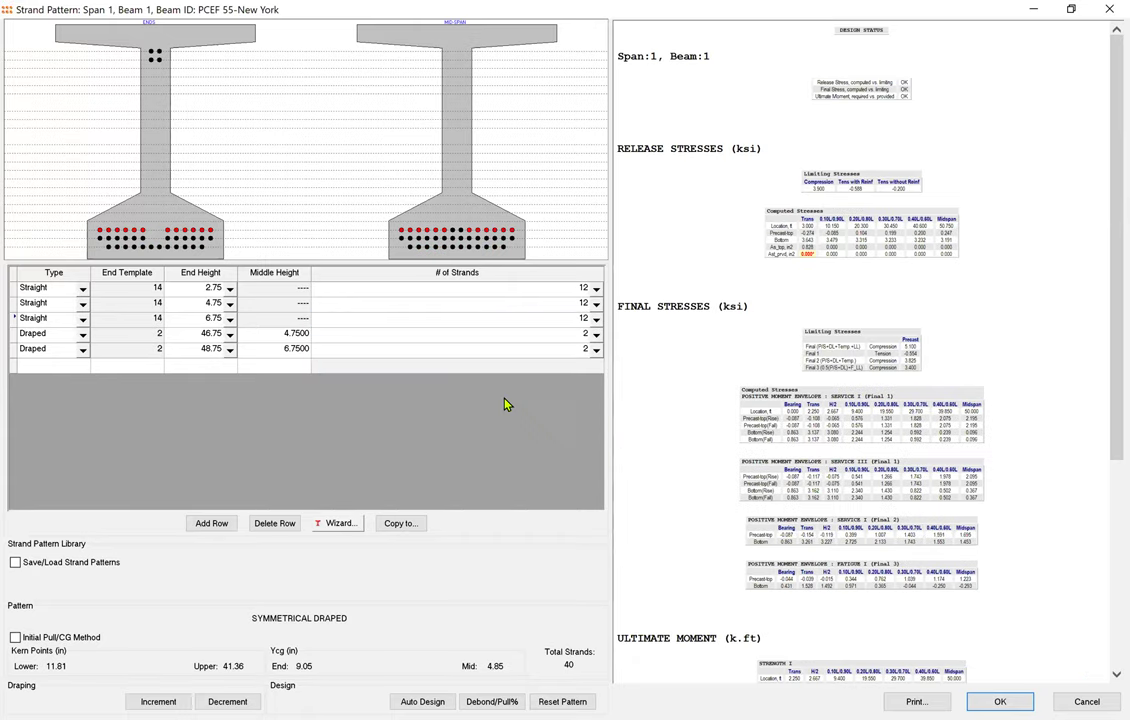
{"action": "scroll", "coordinate": [865, 362], "scroll_direction": "down", "scroll_amount": 5}
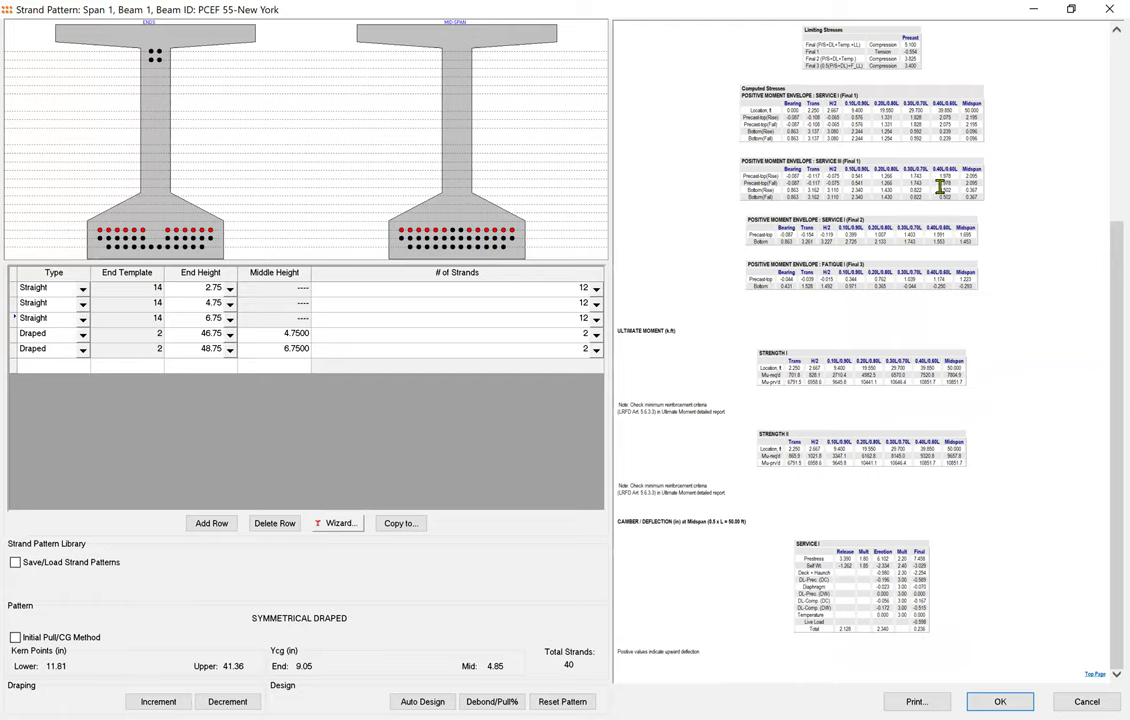
{"action": "scroll", "coordinate": [757, 150], "scroll_direction": "up", "scroll_amount": 5}
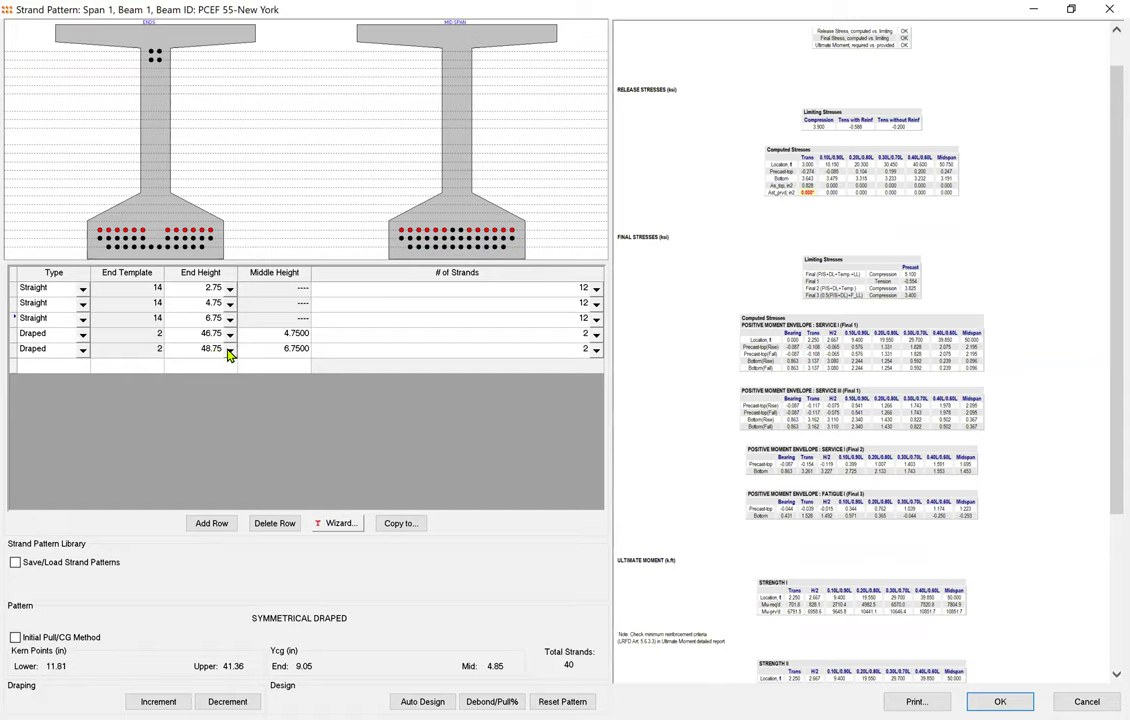
Step: Add a draped strand row with end height 44.75, middle height 2.75 and 2 strands
{"action": "left_click", "coordinate": [292, 356]}
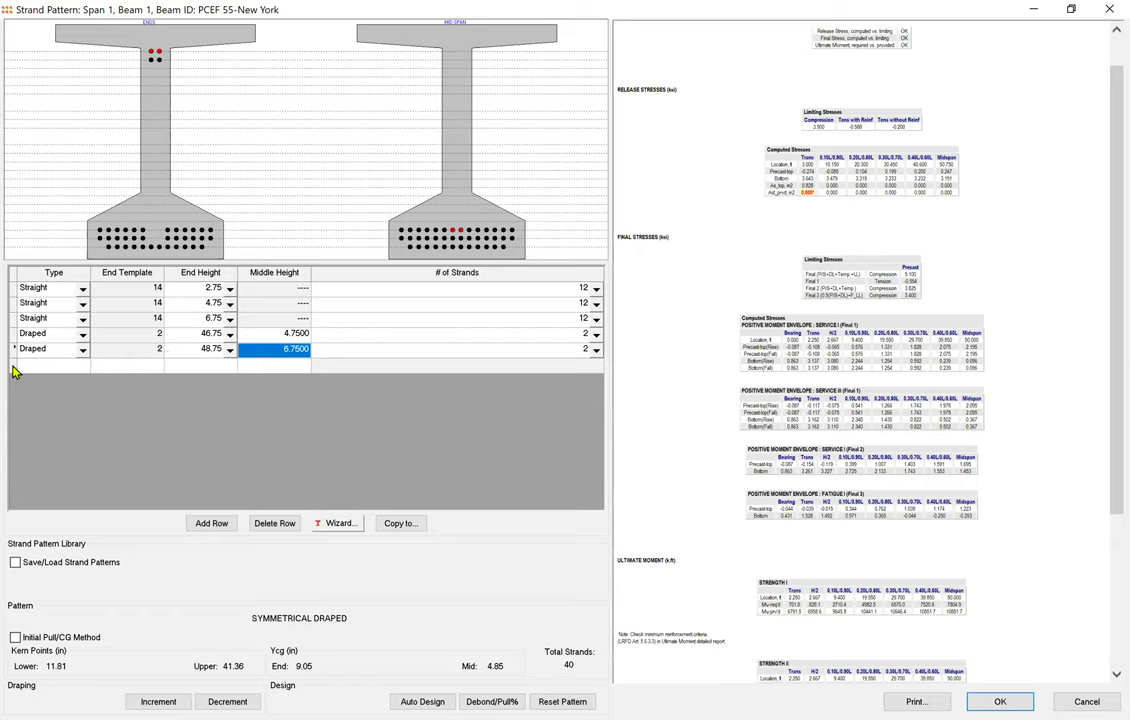
{"action": "left_click", "coordinate": [60, 367]}
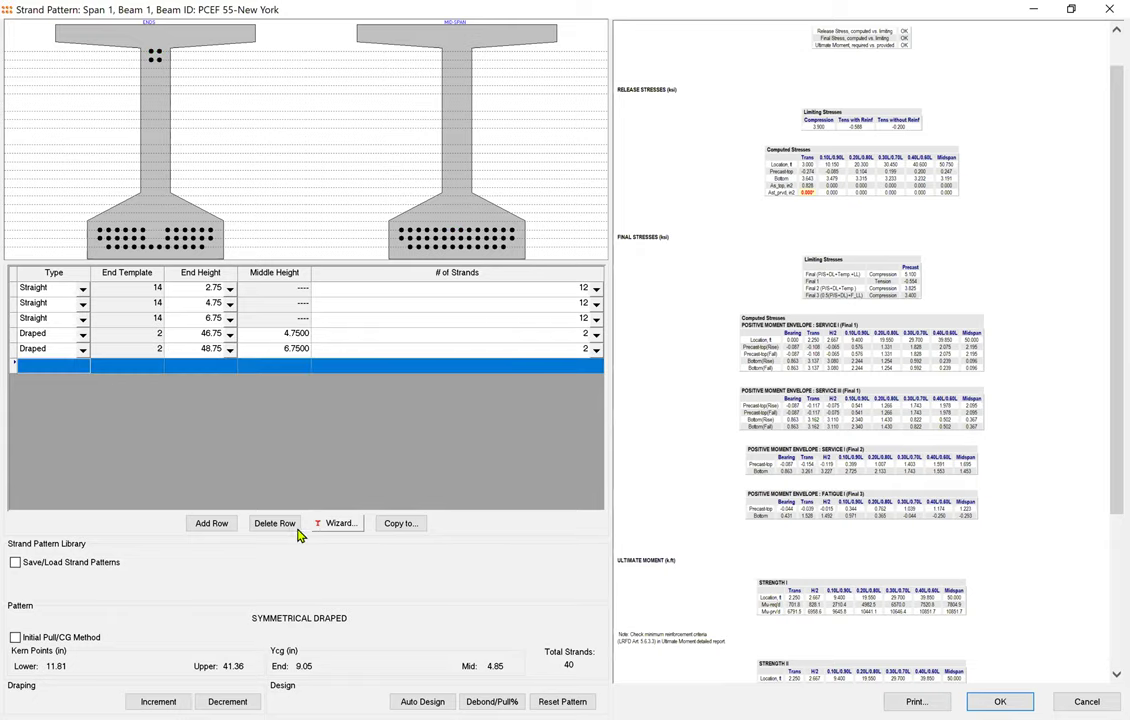
{"action": "left_click", "coordinate": [215, 525]}
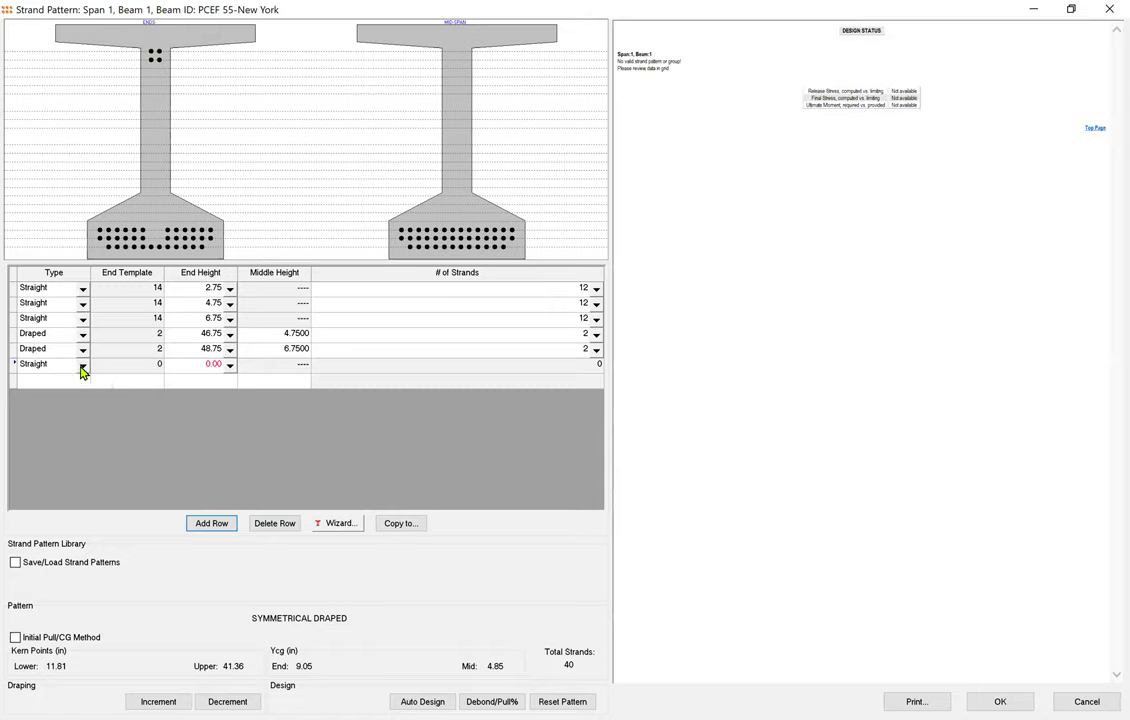
{"action": "left_click", "coordinate": [82, 367]}
{"action": "left_click", "coordinate": [66, 390]}
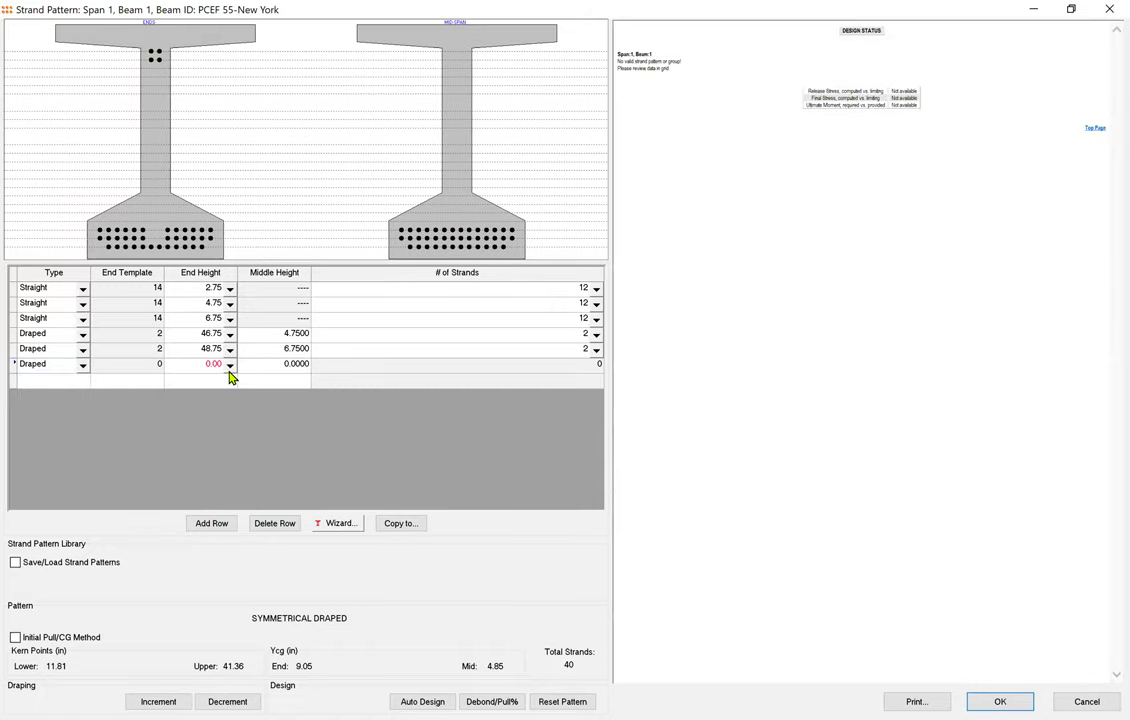
{"action": "left_click", "coordinate": [229, 366]}
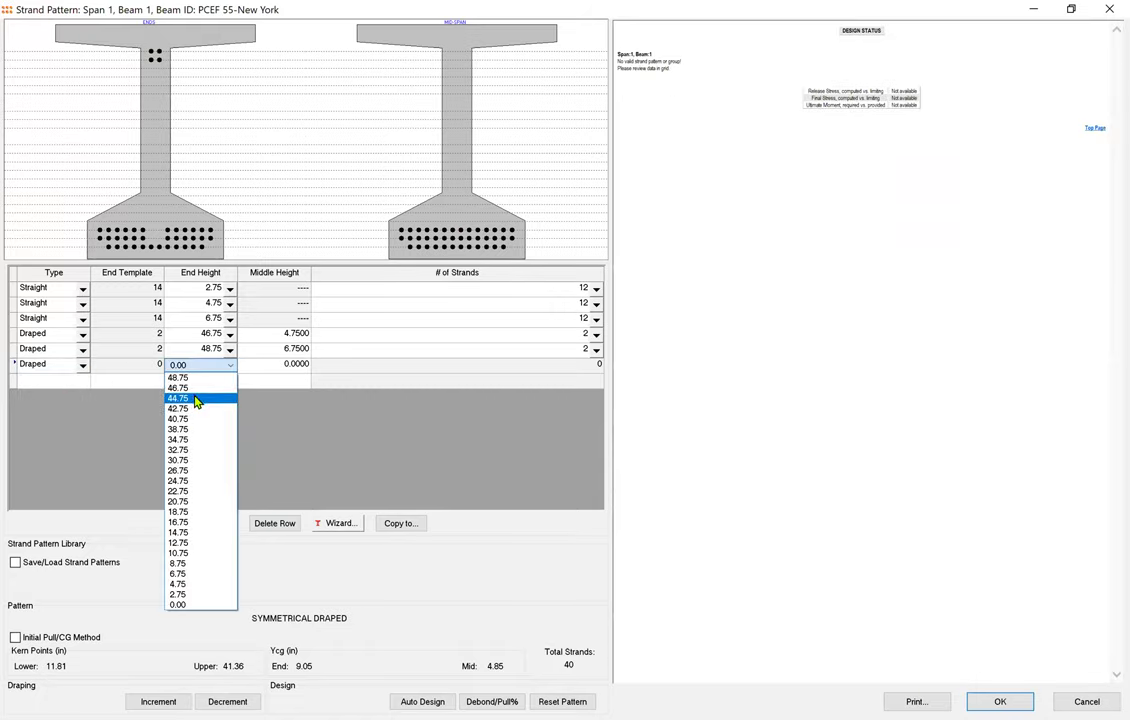
{"action": "left_click", "coordinate": [190, 398]}
{"action": "left_click", "coordinate": [277, 367]}
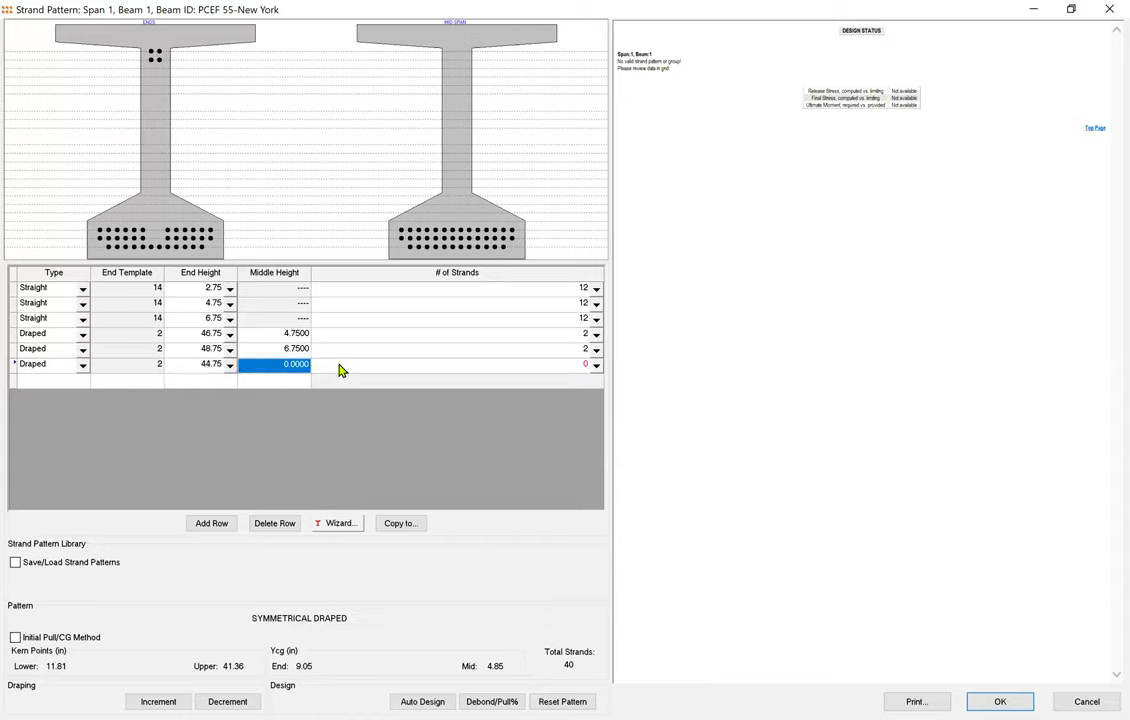
{"action": "type", "text": "2.75"}
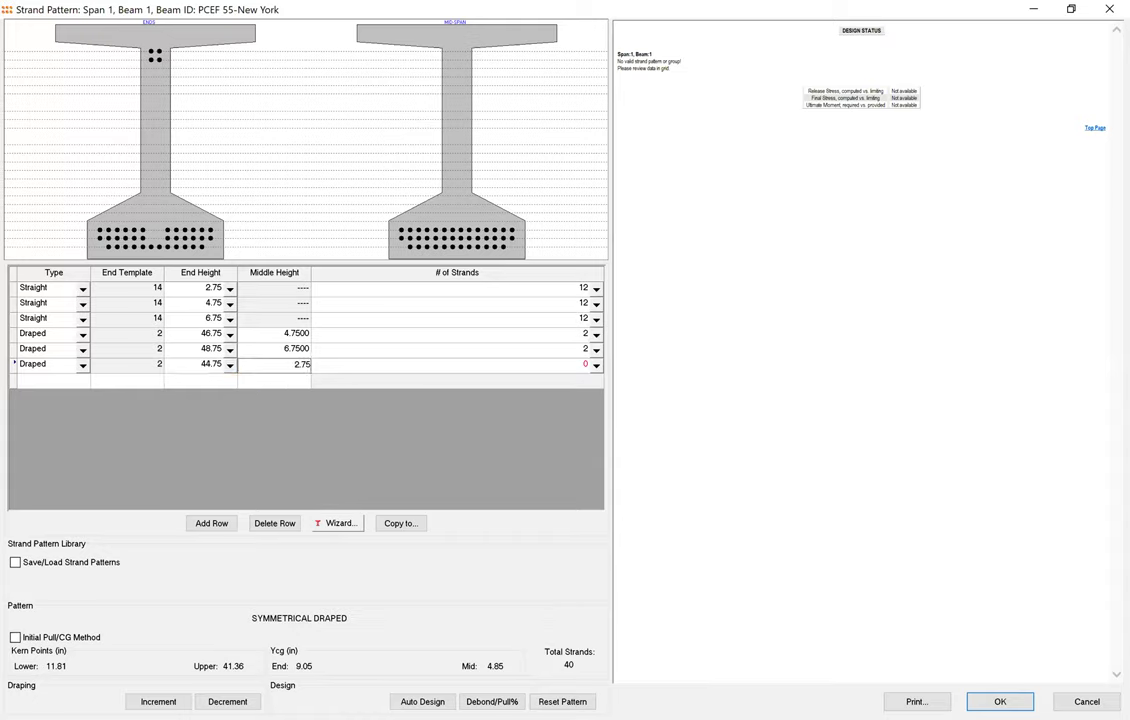
{"action": "left_click", "coordinate": [586, 368]}
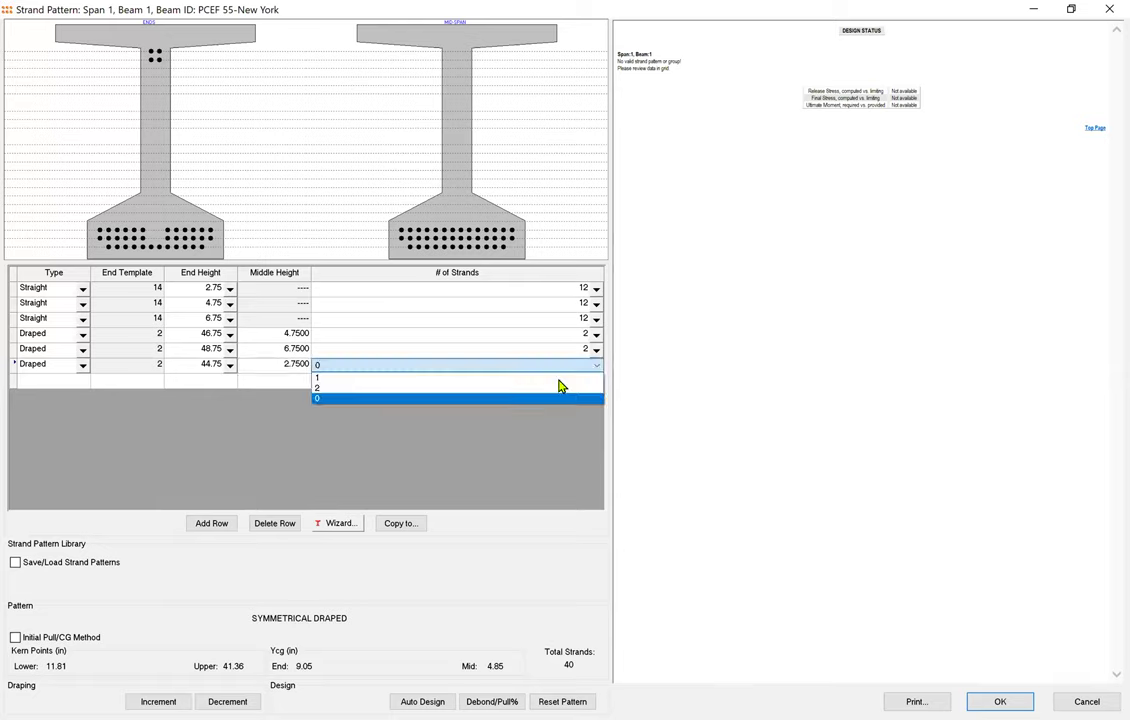
{"action": "left_click", "coordinate": [529, 389]}
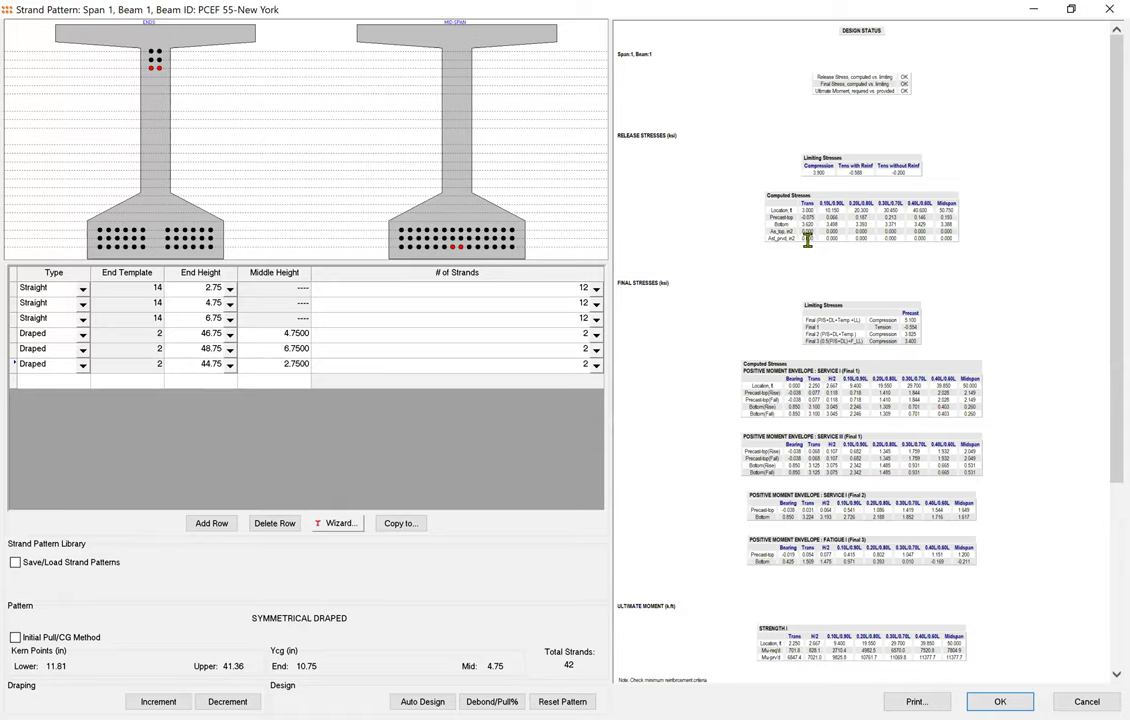
Step: Check beam 1's final stresses, ultimate moments and midspan camber, and accept the strand pattern
{"action": "scroll", "coordinate": [830, 255], "scroll_direction": "down", "scroll_amount": 5}
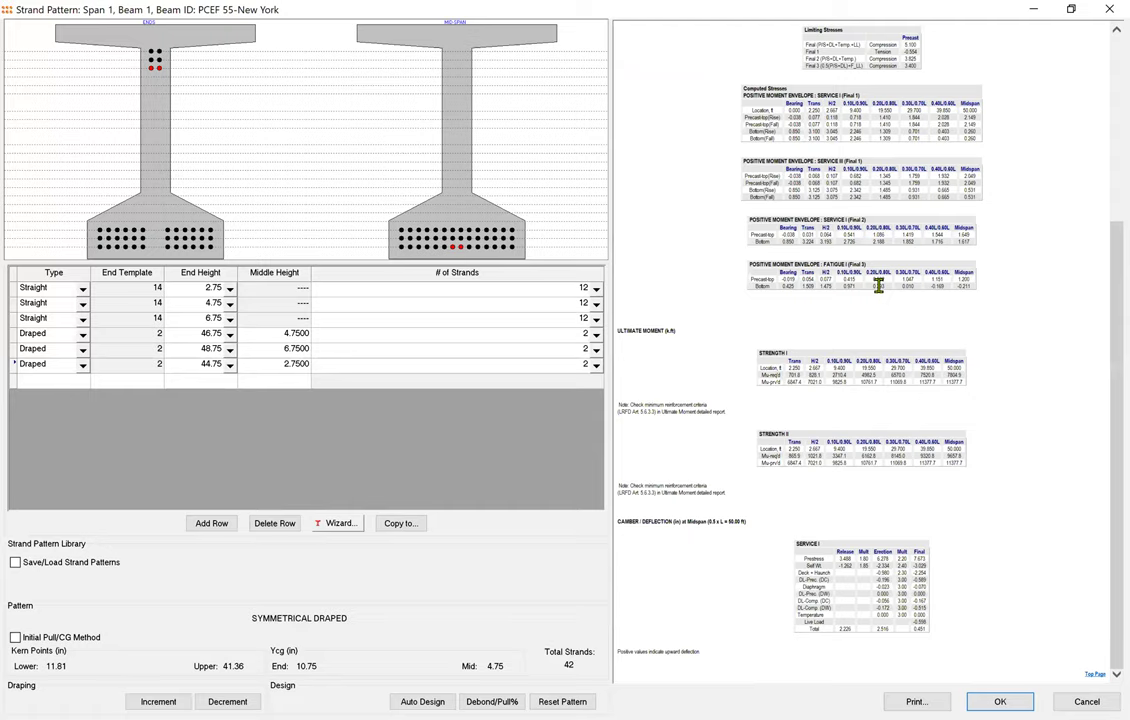
{"action": "left_click", "coordinate": [915, 646]}
{"action": "left_click", "coordinate": [915, 646]}
{"action": "left_click", "coordinate": [1002, 701]}
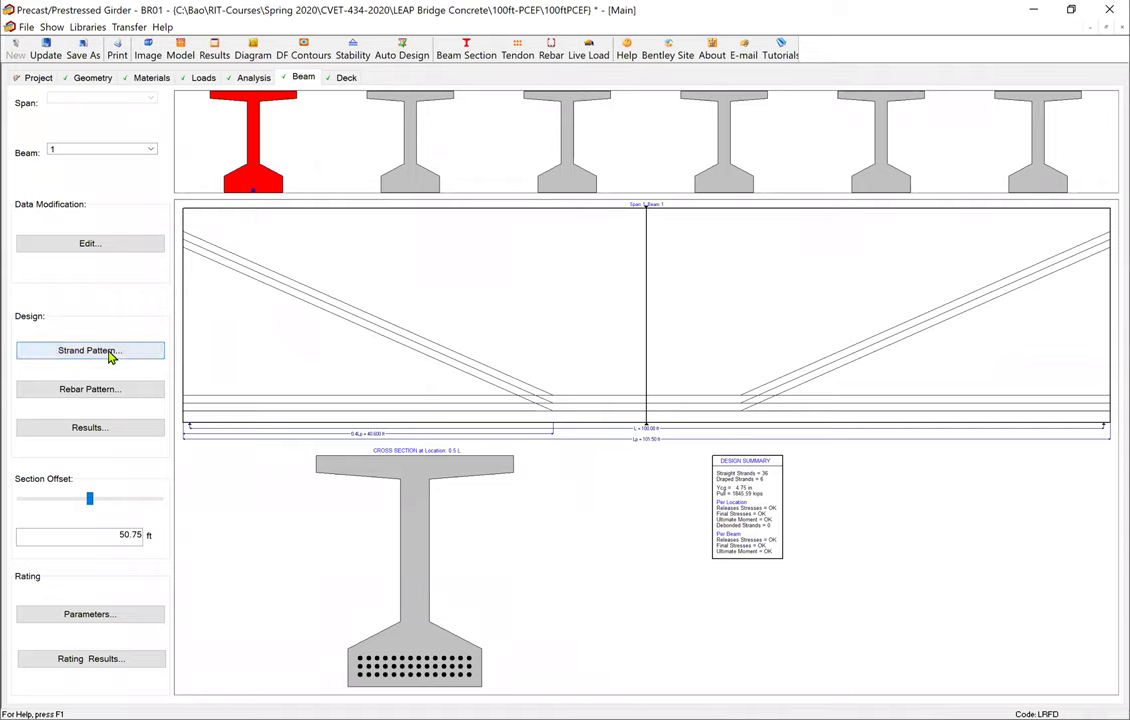
Step: Copy beam 1's strand pattern to all beams and accept the strand pattern
{"action": "left_click", "coordinate": [108, 352]}
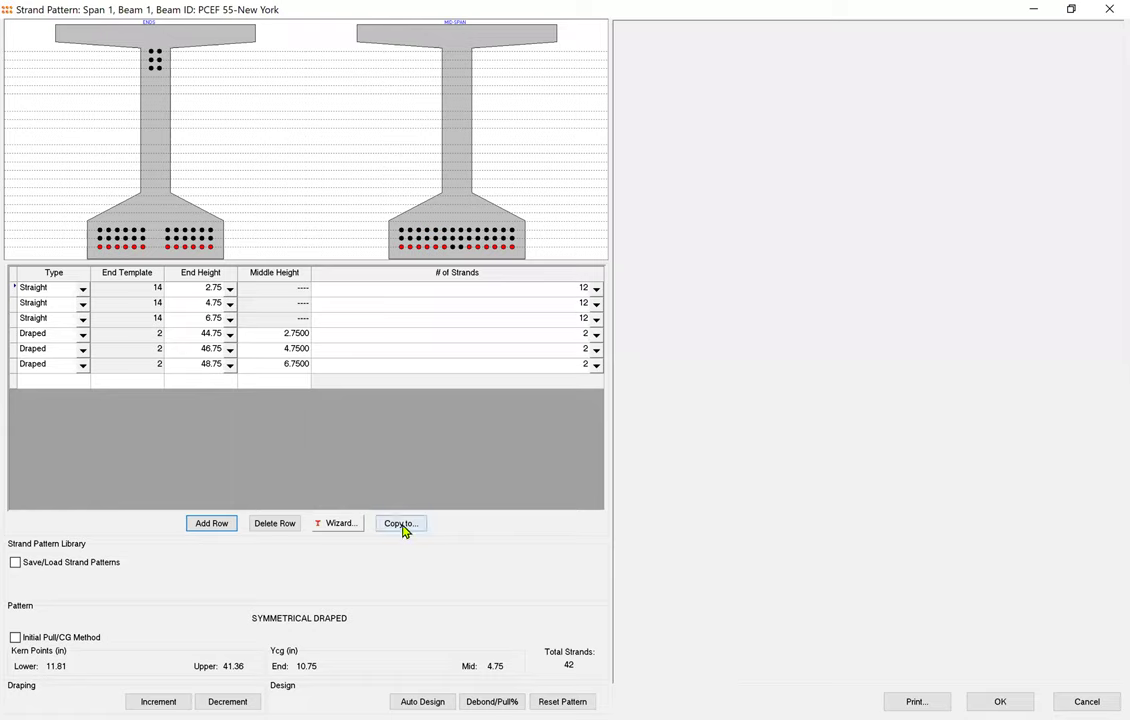
{"action": "left_click", "coordinate": [402, 524]}
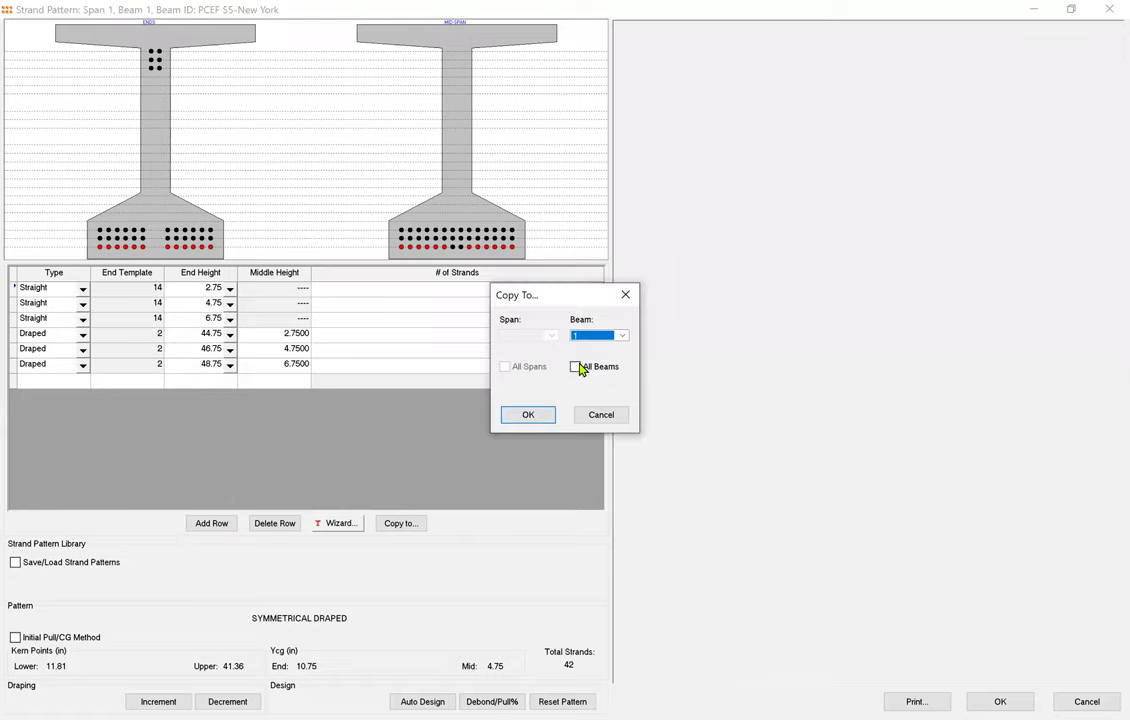
{"action": "left_click", "coordinate": [577, 367]}
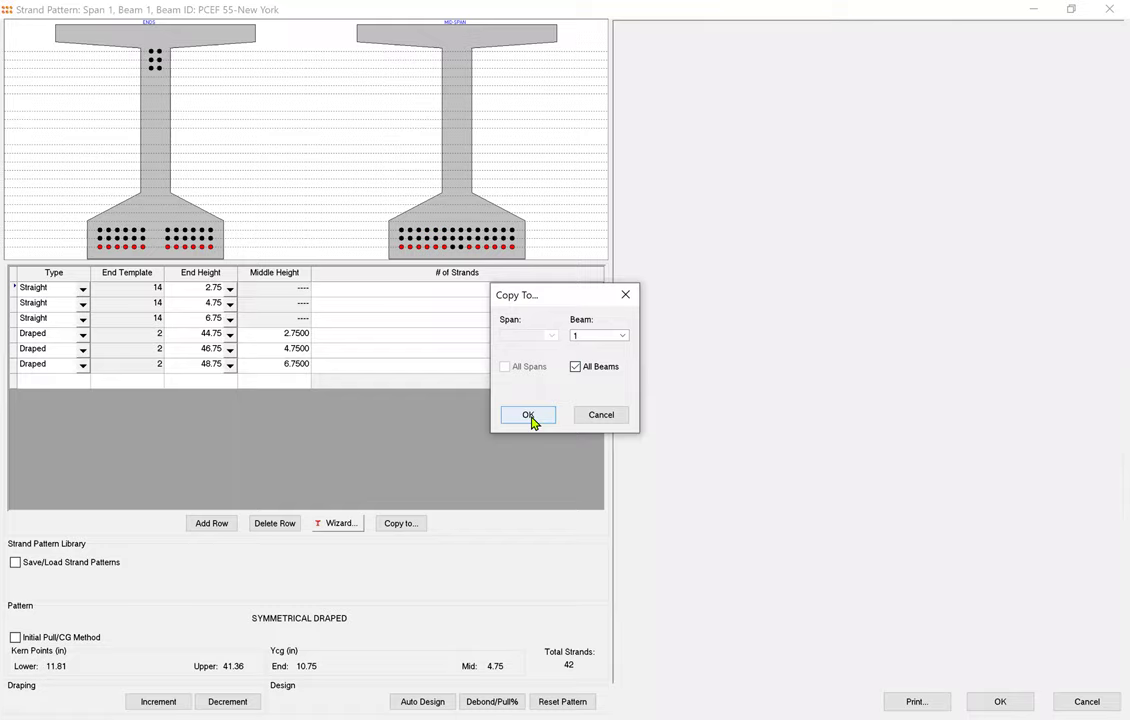
{"action": "left_click", "coordinate": [529, 416]}
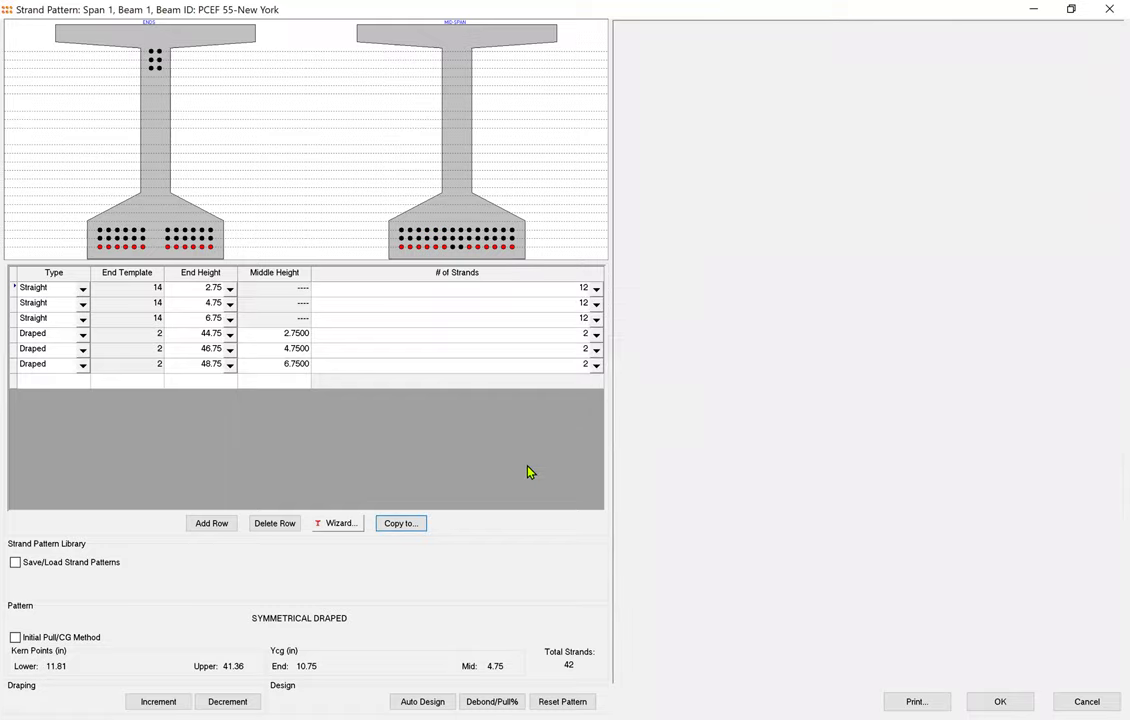
{"action": "left_click", "coordinate": [1001, 701]}
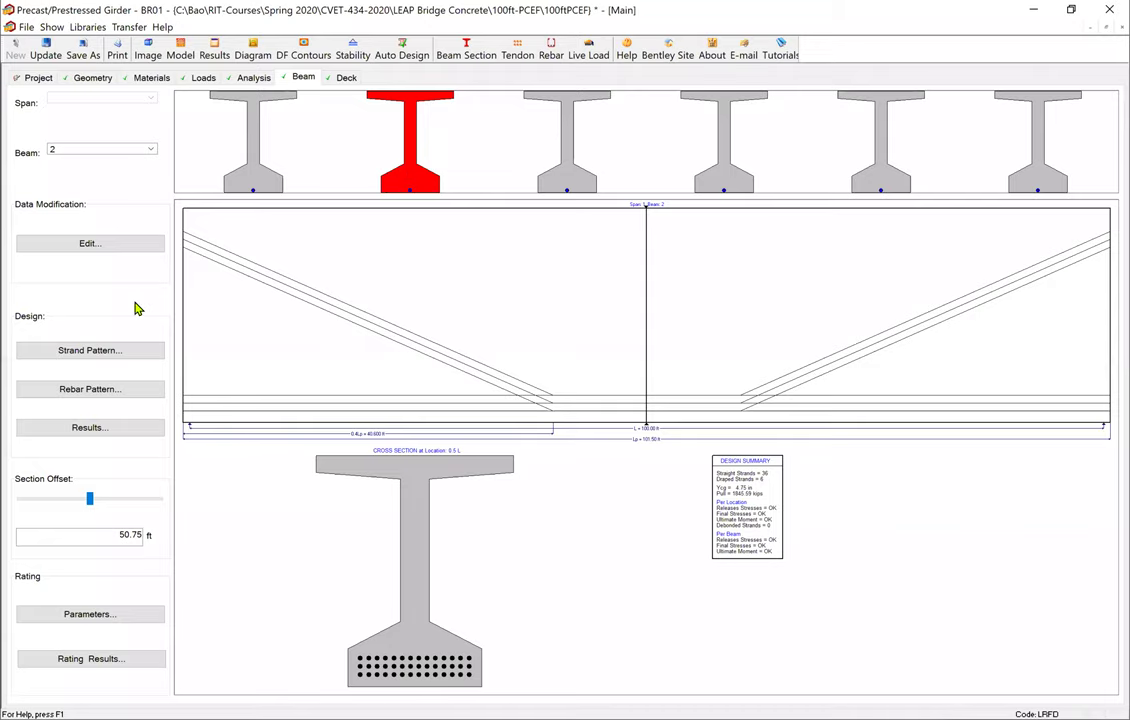
Step: Review beam 2's strand pattern results down to the final midspan camber, and close the pattern
{"action": "left_click", "coordinate": [113, 354]}
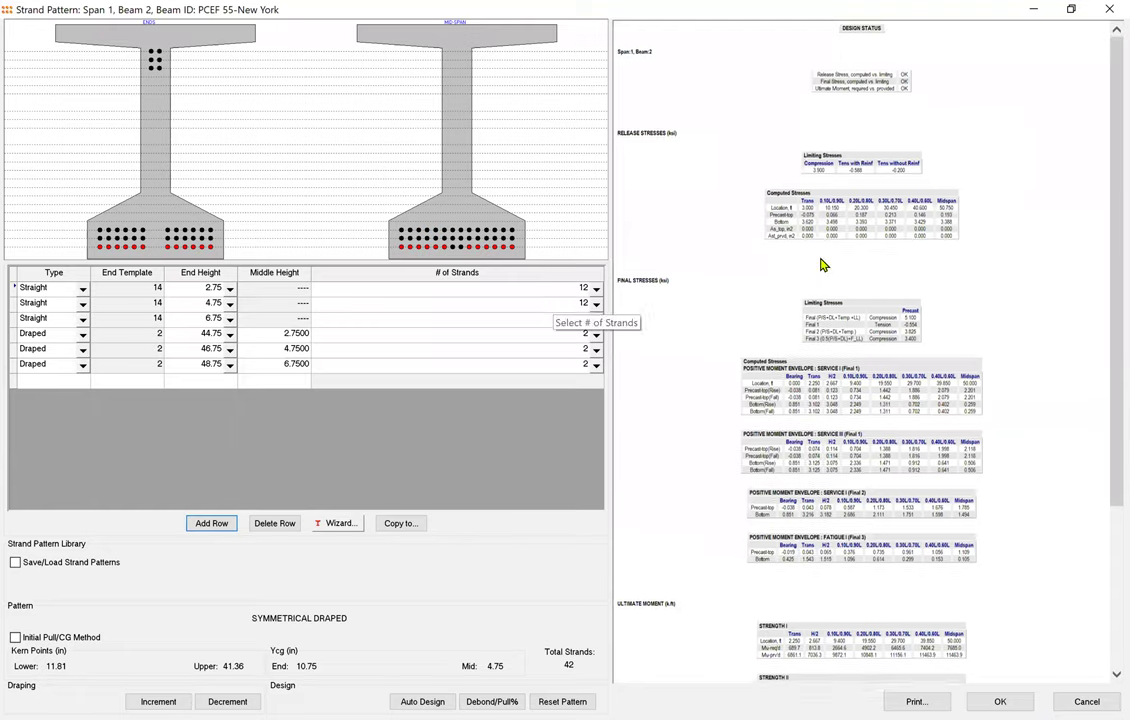
{"action": "scroll", "coordinate": [1108, 180], "scroll_direction": "down", "scroll_amount": 5}
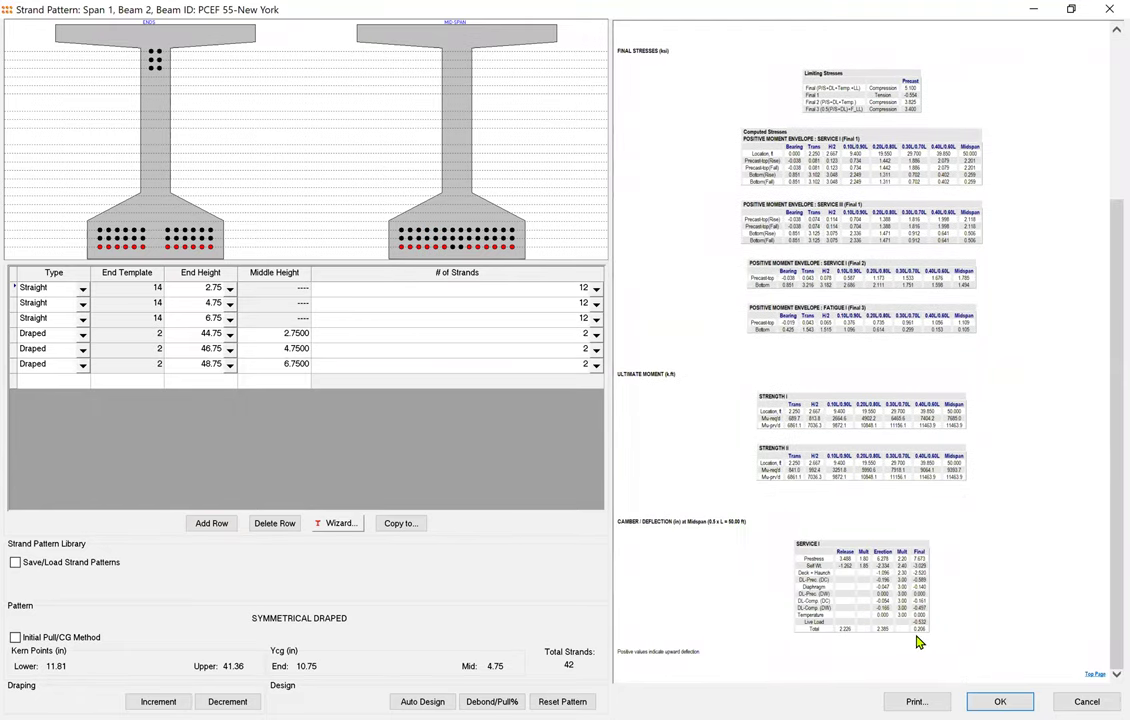
{"action": "left_click", "coordinate": [918, 642]}
{"action": "left_click", "coordinate": [1003, 701]}
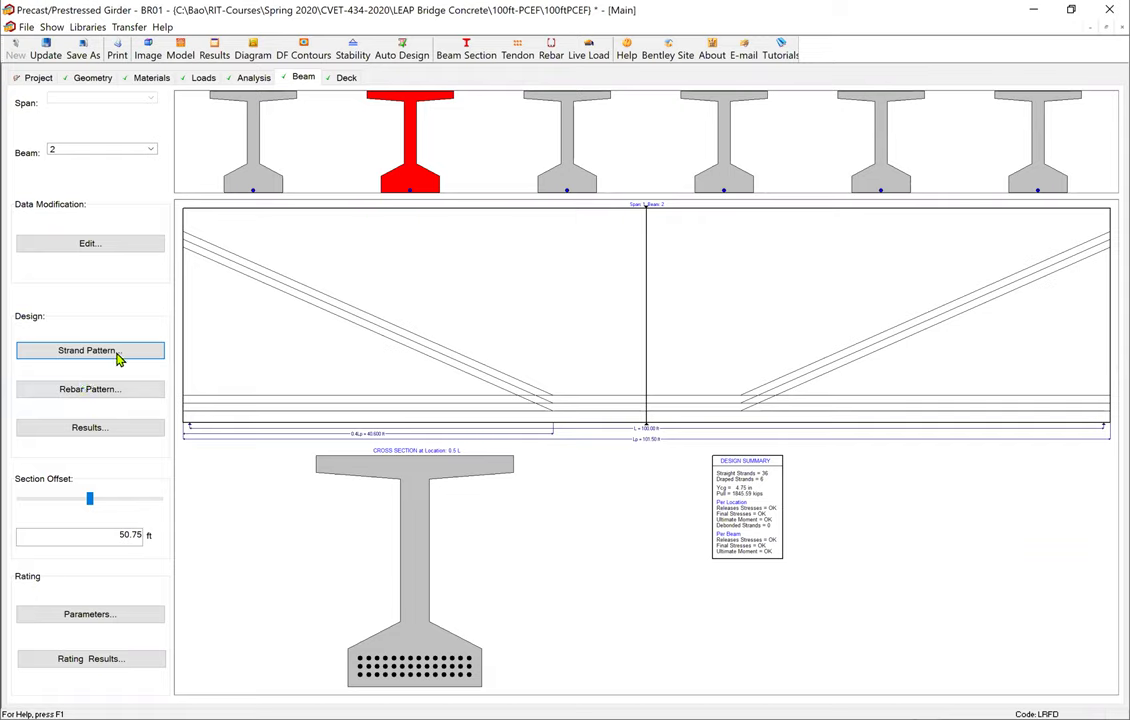
Step: Open beam 1's rebar pattern and add a stirrup row with 2 legs and stirrup size US#4[M13]
{"action": "left_click", "coordinate": [258, 180]}
{"action": "left_click", "coordinate": [93, 393]}
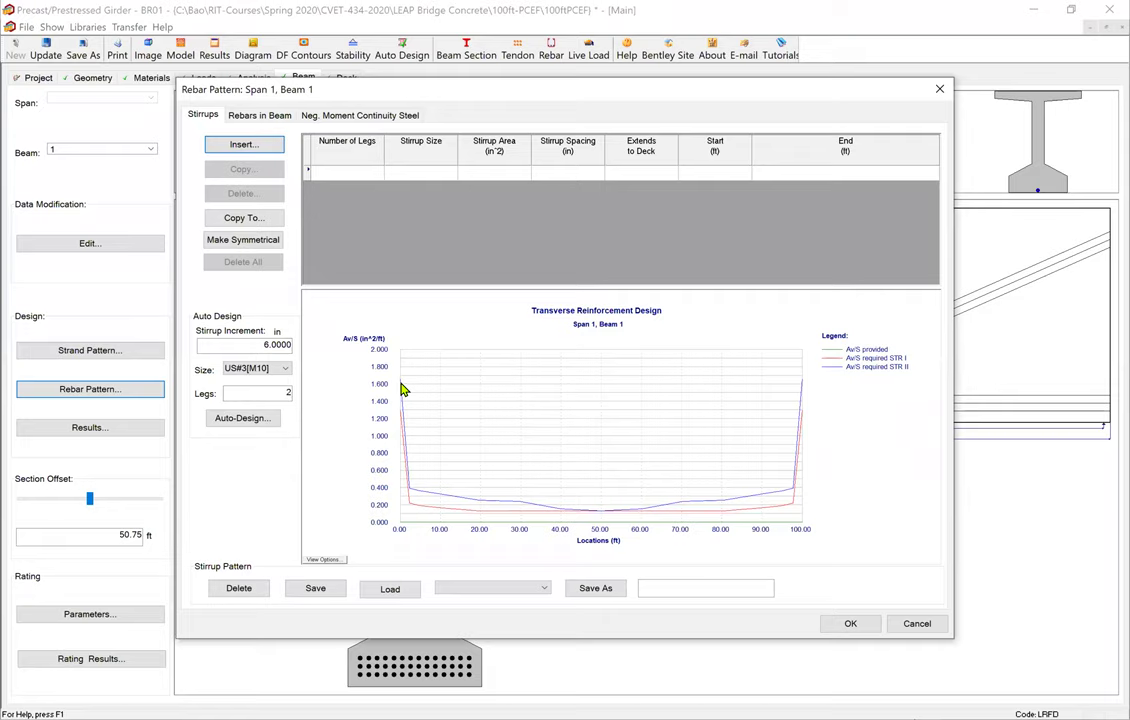
{"action": "left_click", "coordinate": [350, 173]}
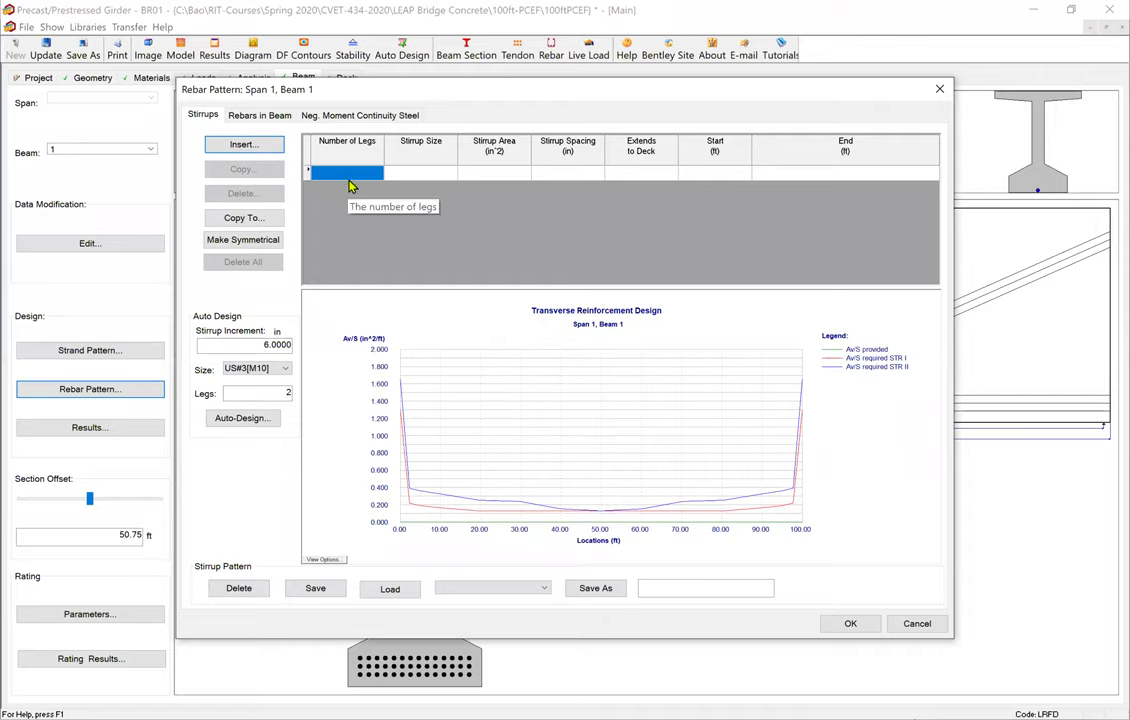
{"action": "left_click", "coordinate": [403, 174]}
{"action": "left_click", "coordinate": [450, 172]}
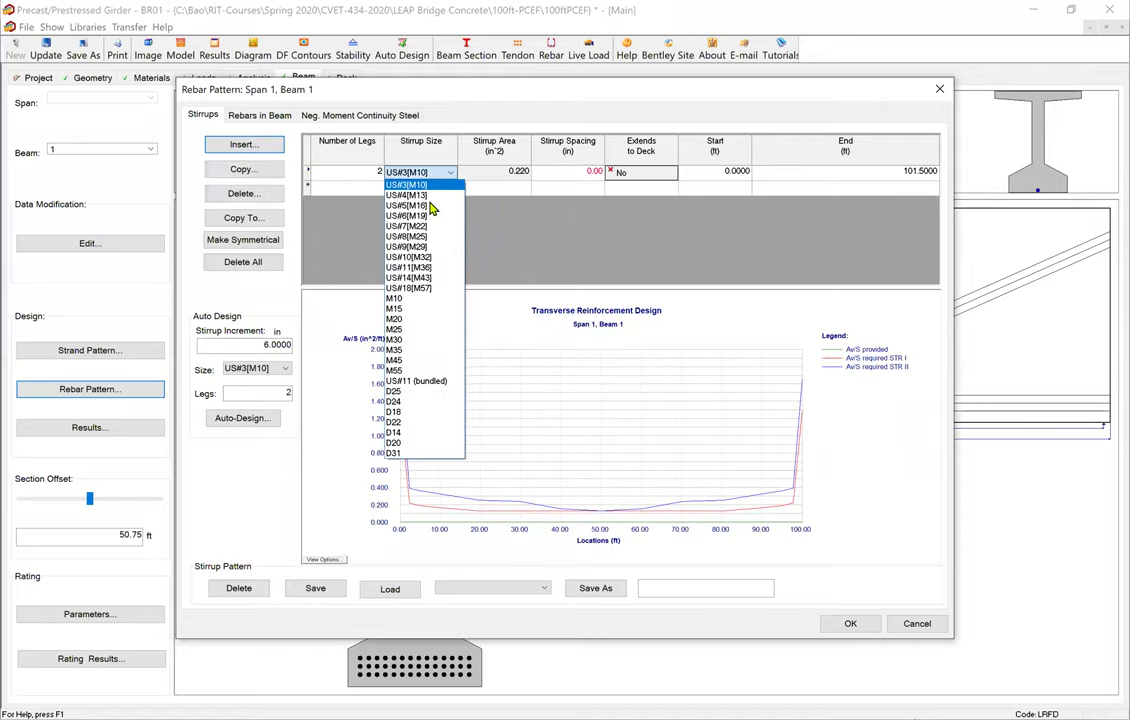
{"action": "left_click", "coordinate": [425, 197]}
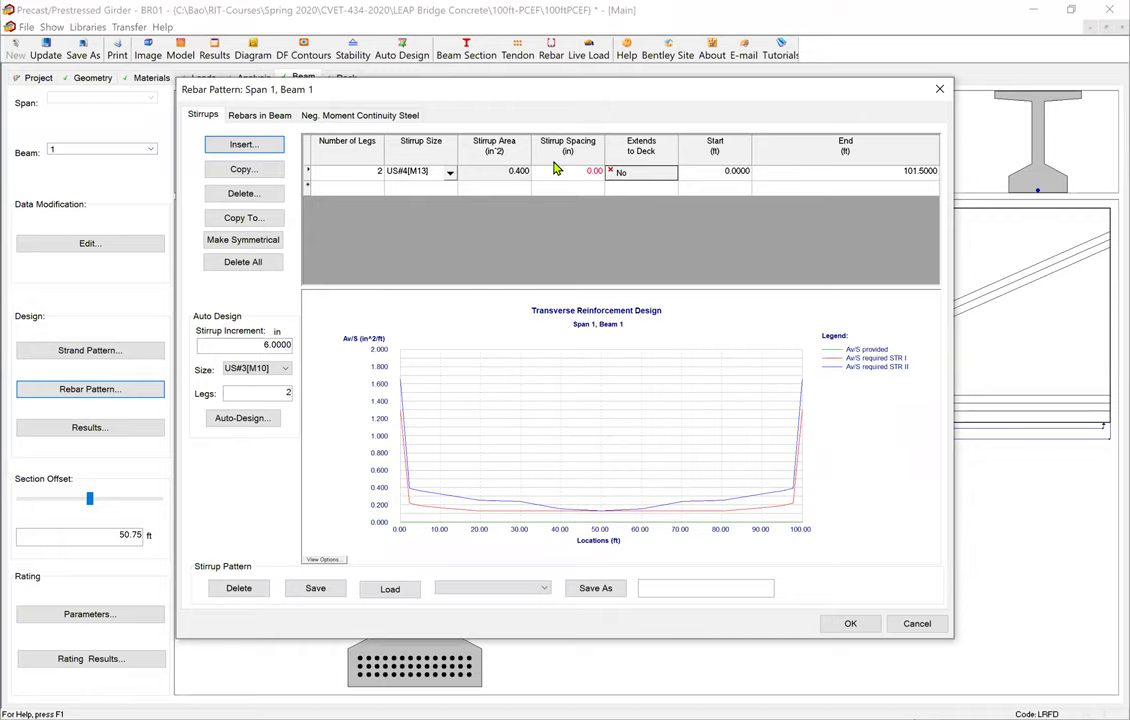
Step: Switch to the NYSDOT Prestressed Girder Details PDF in Adobe Acrobat and find the web stirrup details on the PCEF plan and elevation sheet
{"action": "key", "text": "alt+Tab"}
{"action": "left_click", "coordinate": [335, 50]}
{"action": "scroll", "coordinate": [685, 346], "scroll_direction": "down", "scroll_amount": 5}
{"action": "scroll", "coordinate": [637, 332], "scroll_direction": "down", "scroll_amount": 5}
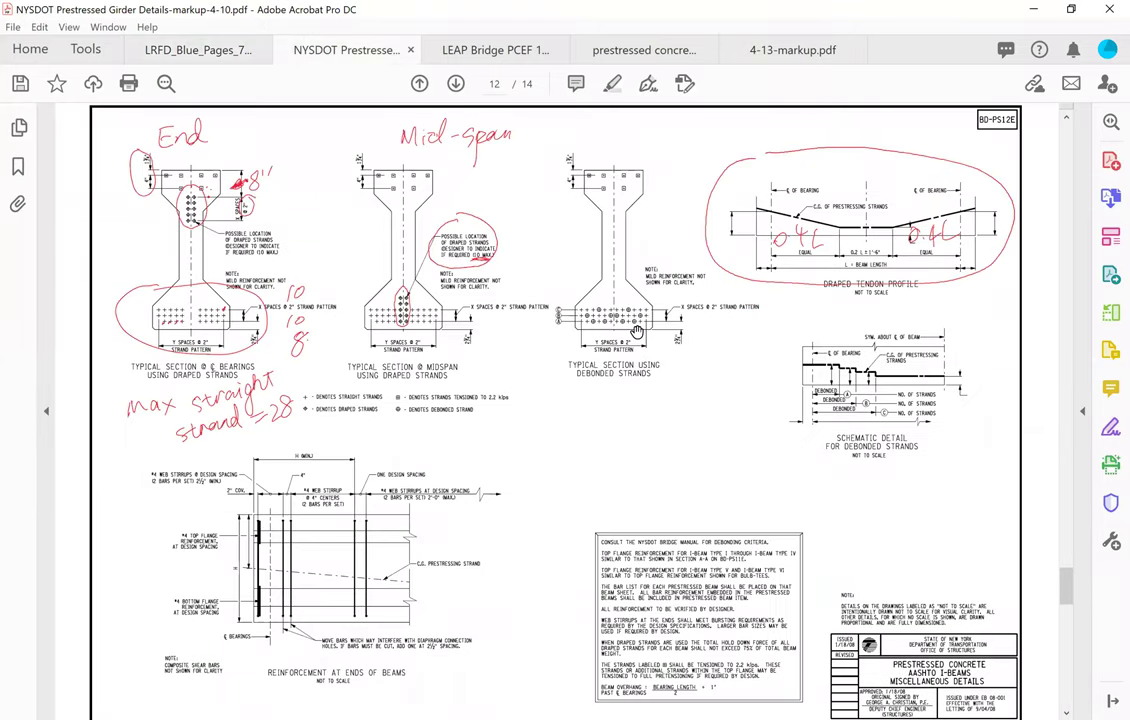
{"action": "scroll", "coordinate": [645, 300], "scroll_direction": "up", "scroll_amount": 5}
{"action": "scroll", "coordinate": [740, 303], "scroll_direction": "up", "scroll_amount": 1}
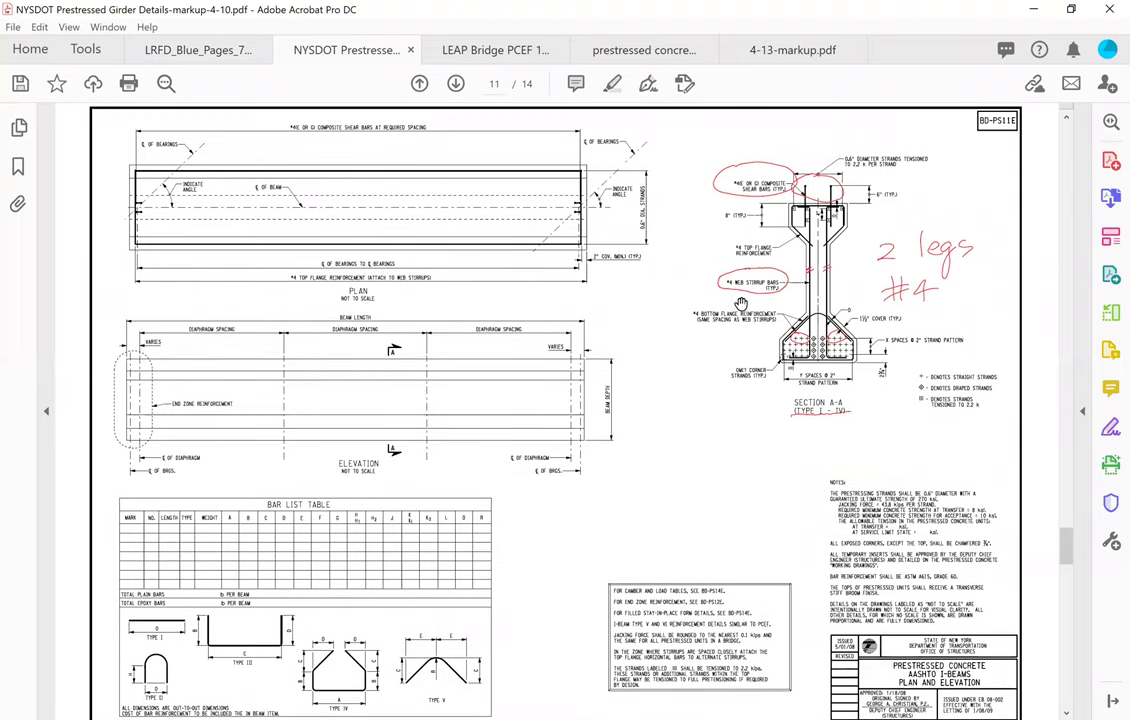
{"action": "scroll", "coordinate": [740, 303], "scroll_direction": "up", "scroll_amount": 5}
{"action": "scroll", "coordinate": [730, 287], "scroll_direction": "up", "scroll_amount": 5}
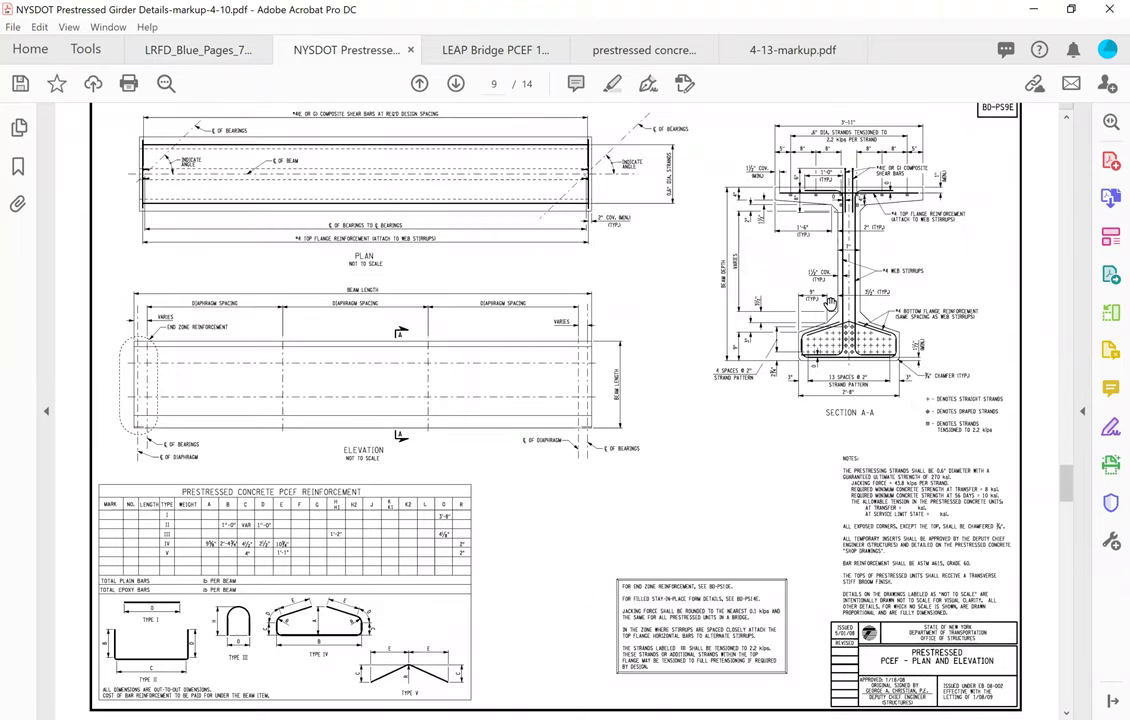
Step: Circle the #4 web stirrups callout in Section A-A and return to beam 1's rebar pattern in LEAP Bridge
{"action": "mouse_move", "coordinate": [893, 256]}
{"action": "left_mouse_down"}
{"action": "mouse_move", "coordinate": [874, 262]}
{"action": "mouse_move", "coordinate": [906, 286]}
{"action": "mouse_move", "coordinate": [898, 256]}
{"action": "left_mouse_up"}
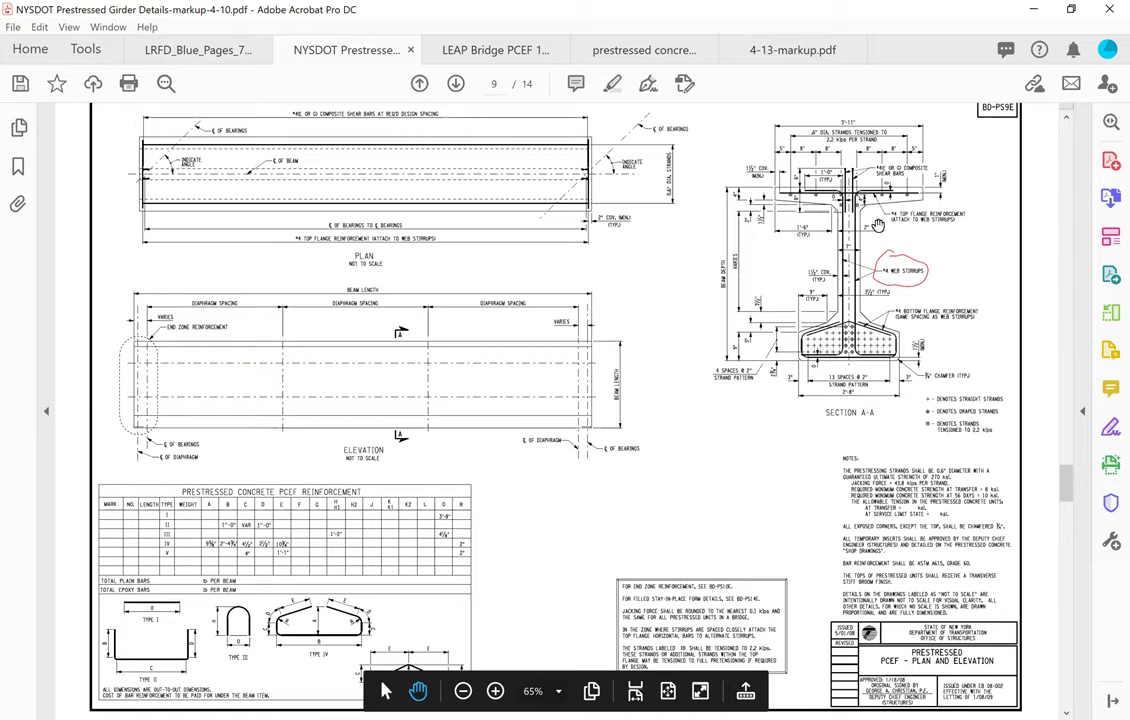
{"action": "left_click", "coordinate": [1036, 9]}
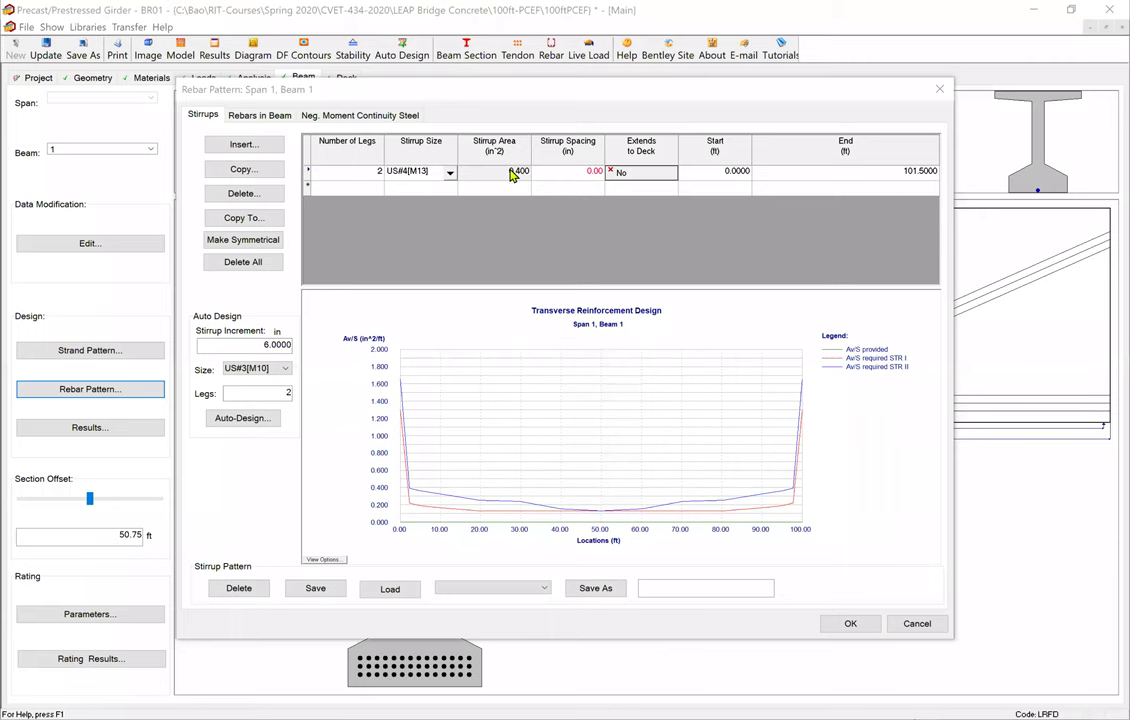
Step: Give beam 1's stirrup row a 3 in spacing, extend it to the deck and end it at 1.5 ft
{"action": "left_click", "coordinate": [562, 176]}
{"action": "type", "text": "3"}
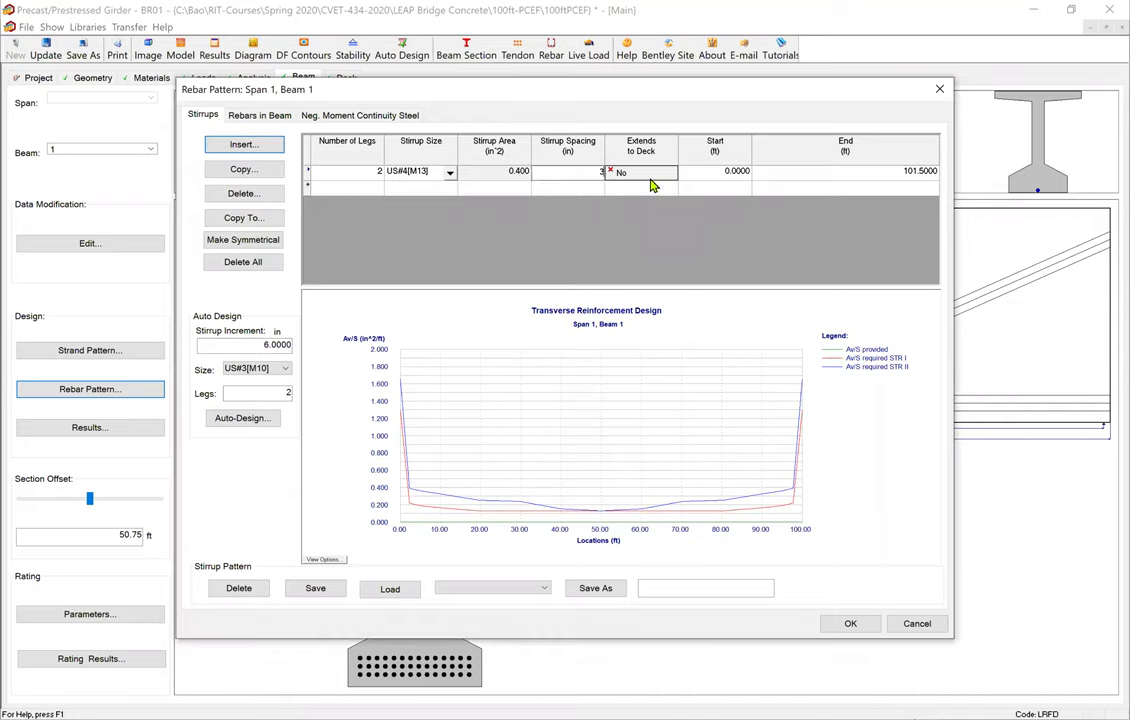
{"action": "left_click", "coordinate": [638, 182]}
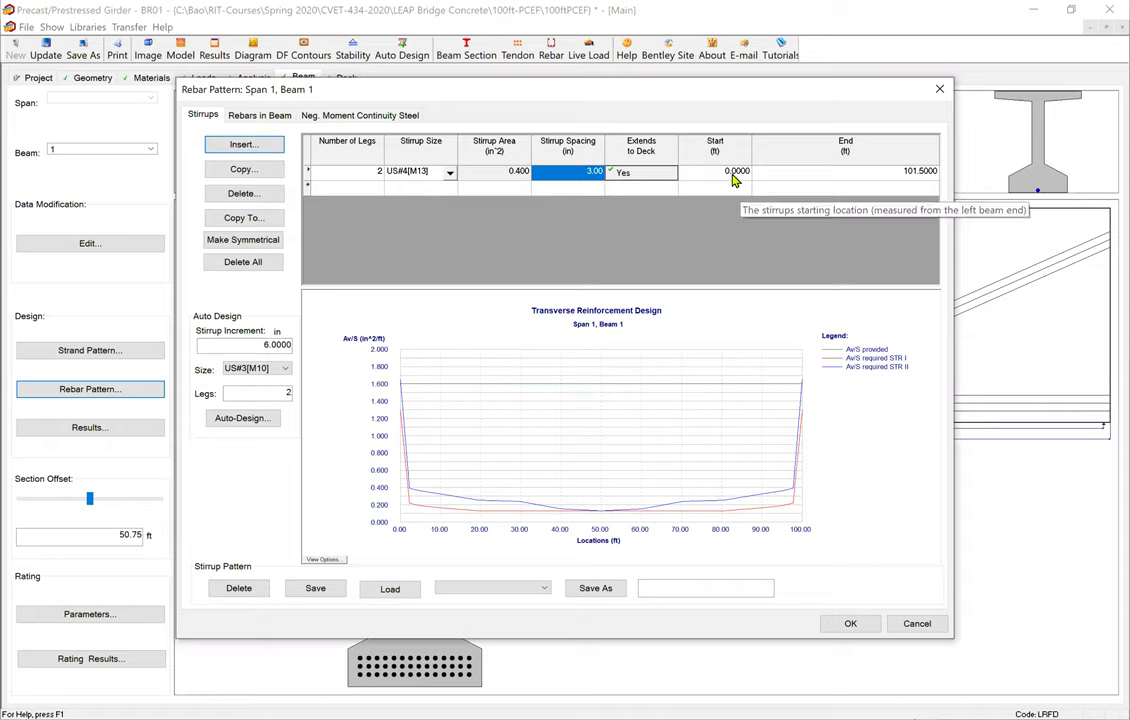
{"action": "left_click", "coordinate": [857, 181]}
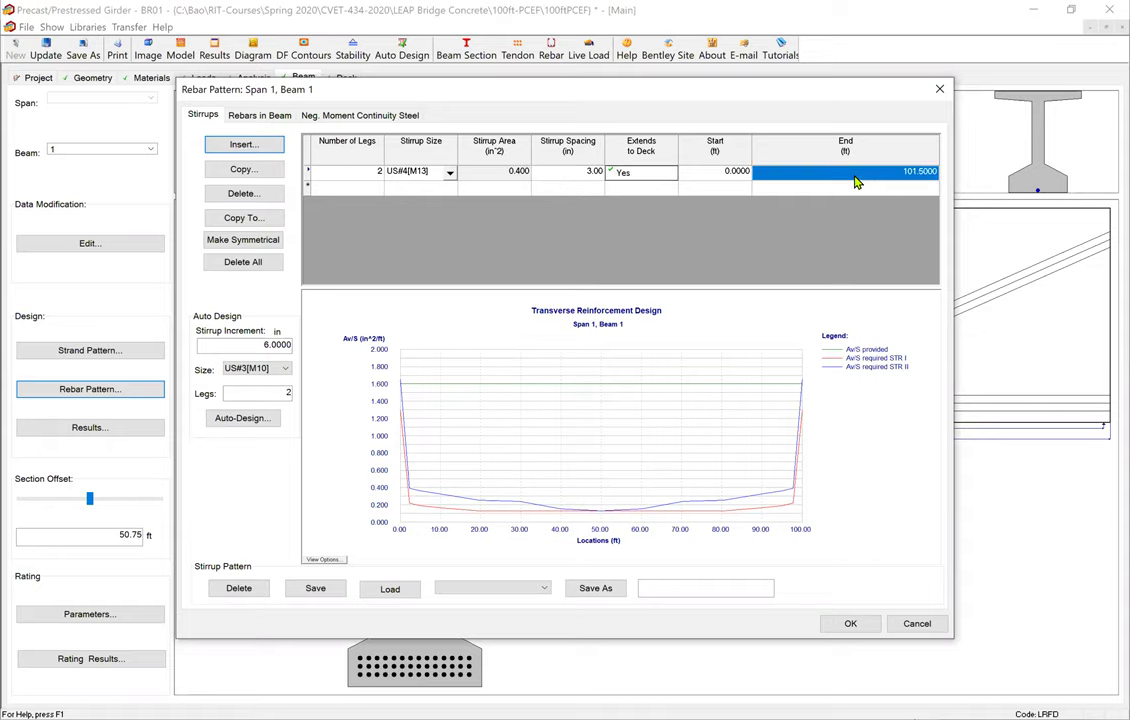
{"action": "type", "text": "1.5"}
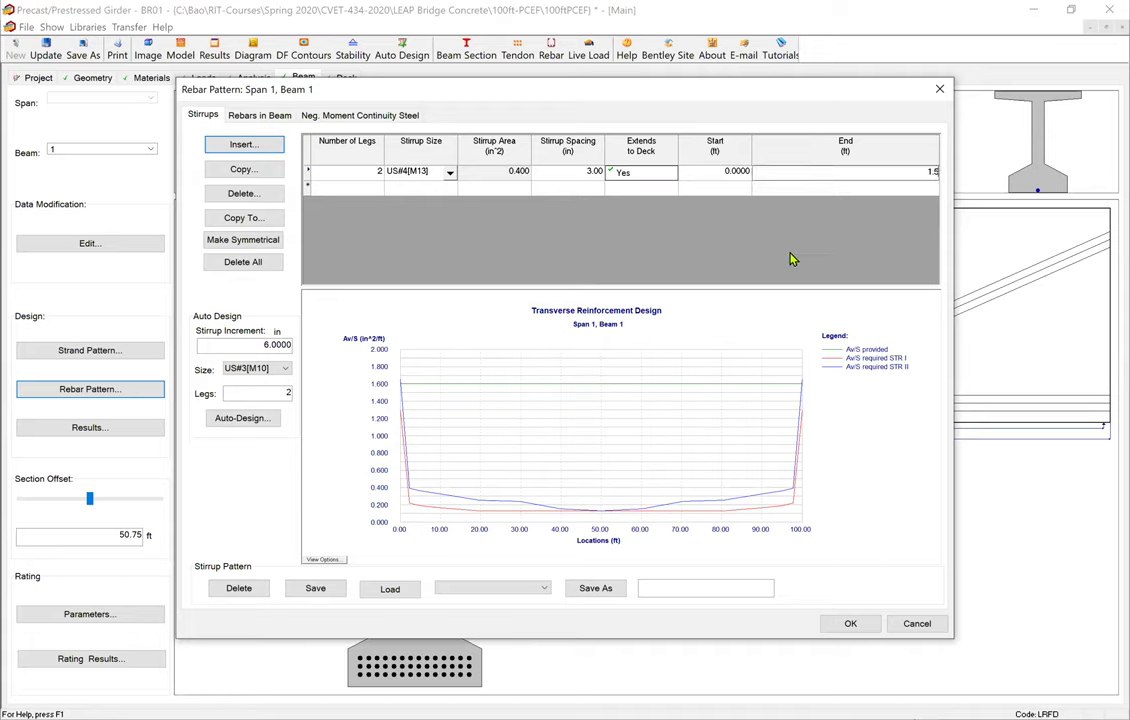
{"action": "key", "text": "Return"}
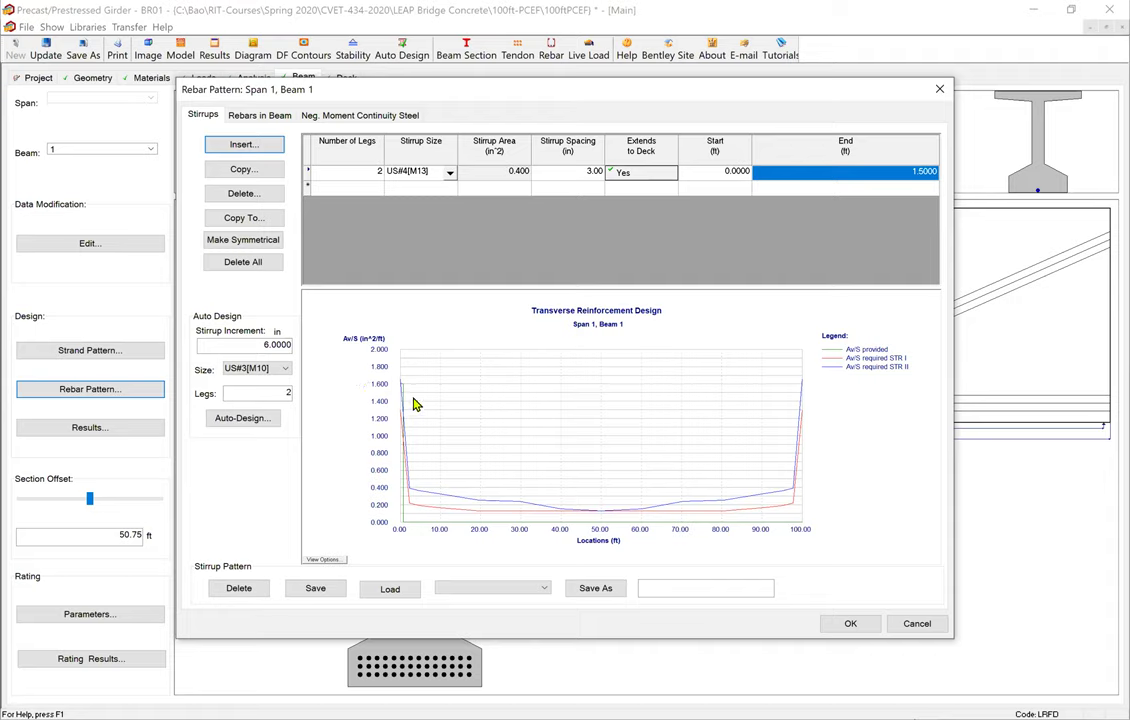
Step: Examine the Transverse Reinforcement Design chart full screen, comparing provided and required Av/S at the beam's start, and close it
{"action": "left_click", "coordinate": [328, 561]}
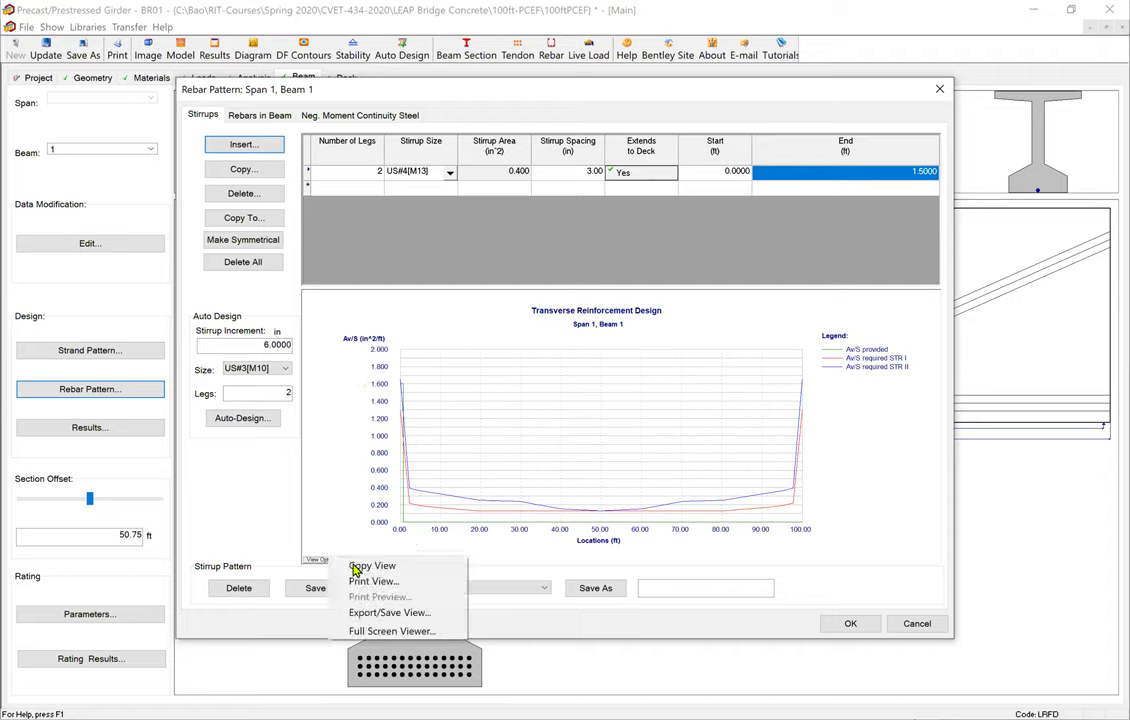
{"action": "left_click", "coordinate": [425, 631]}
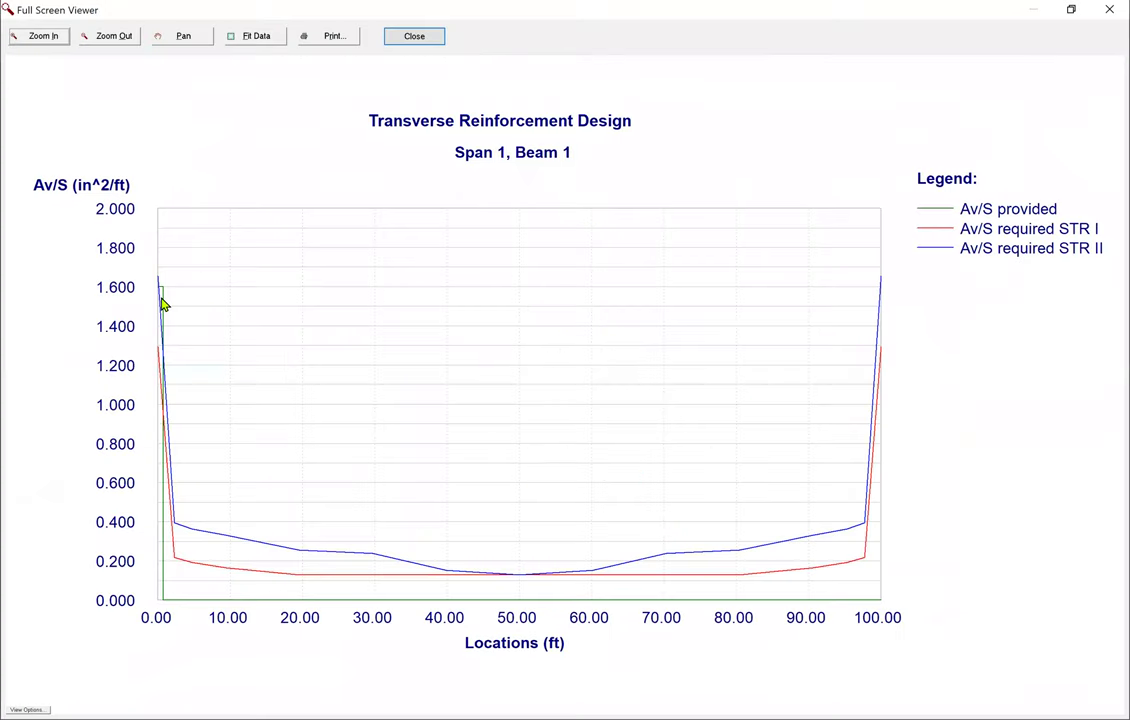
{"action": "left_click", "coordinate": [161, 302]}
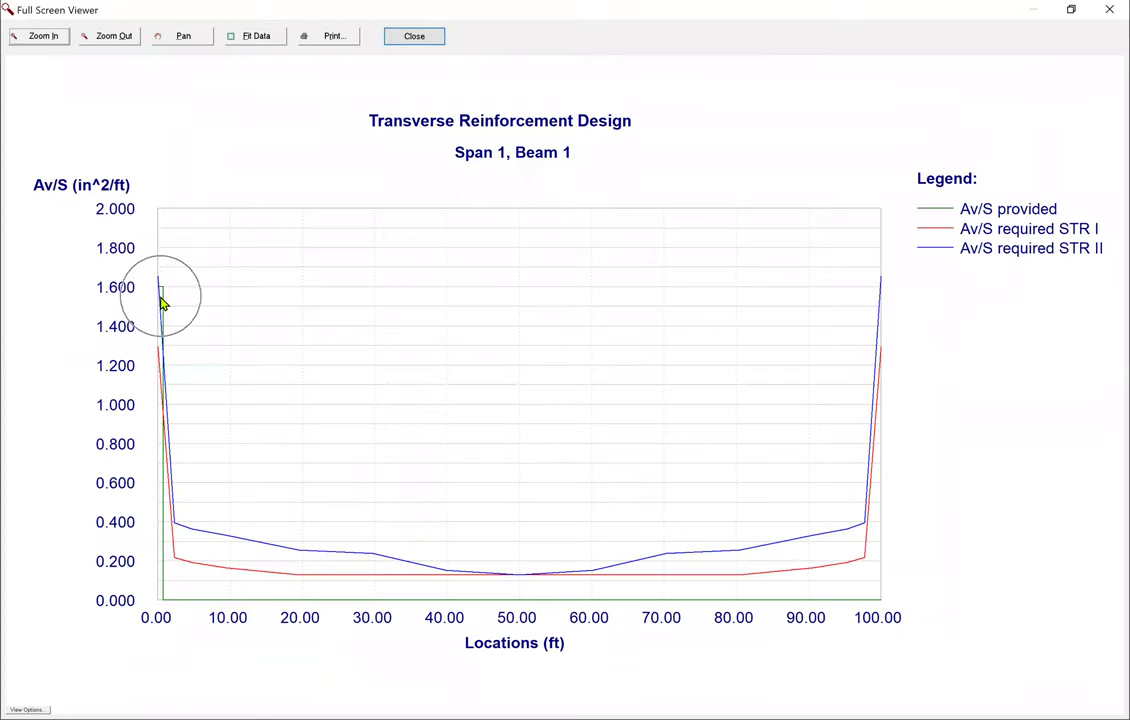
{"action": "left_click", "coordinate": [161, 302]}
{"action": "left_click", "coordinate": [160, 302]}
{"action": "left_click", "coordinate": [160, 302]}
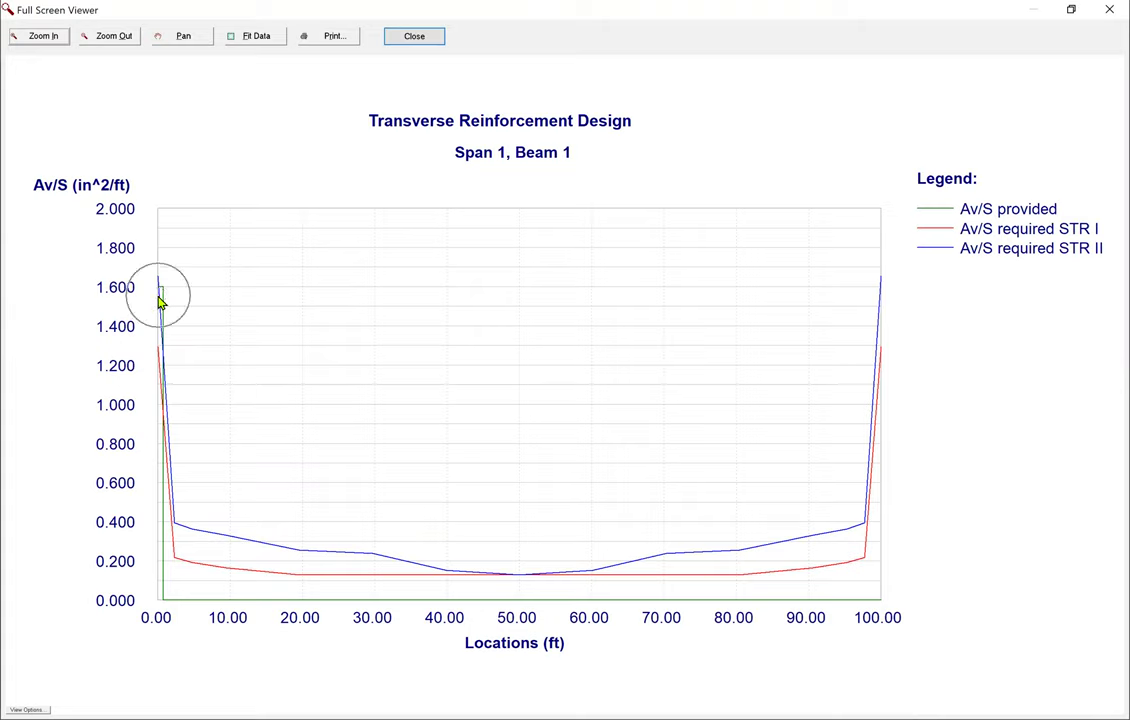
{"action": "left_click", "coordinate": [416, 37]}
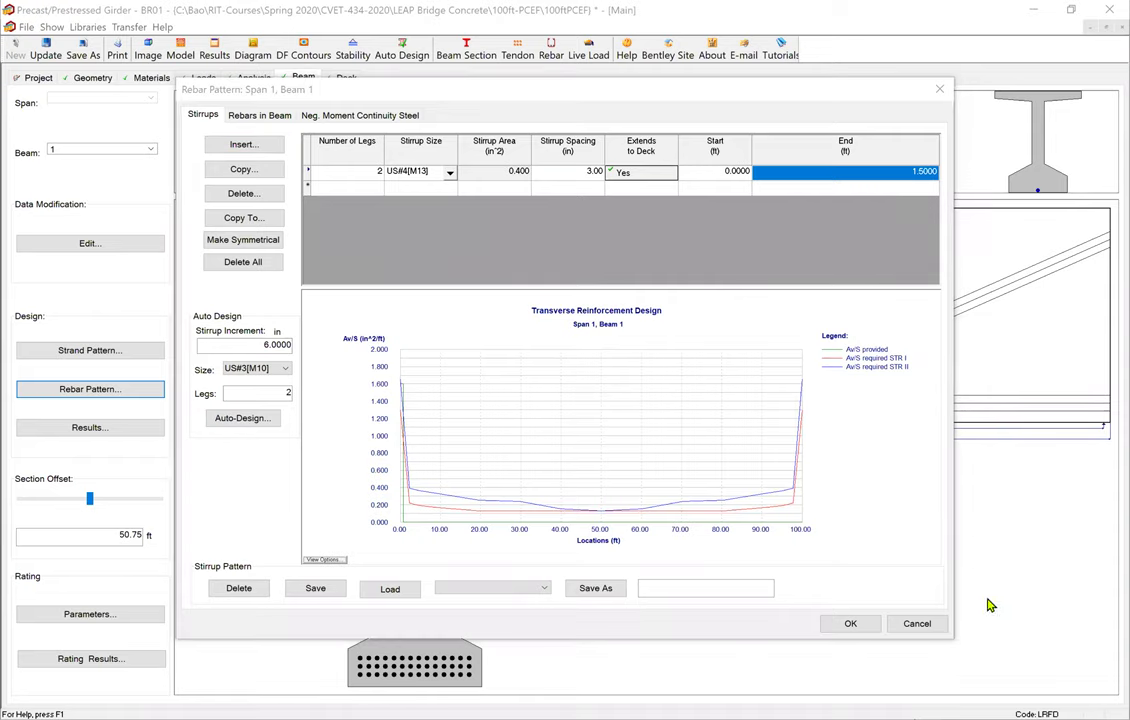
Step: Switch to 4-13-markup.pdf in Adobe Acrobat and handwrite the heading "Stirrup:" on the first page
{"action": "key", "text": "alt+Tab"}
{"action": "left_click", "coordinate": [790, 49]}
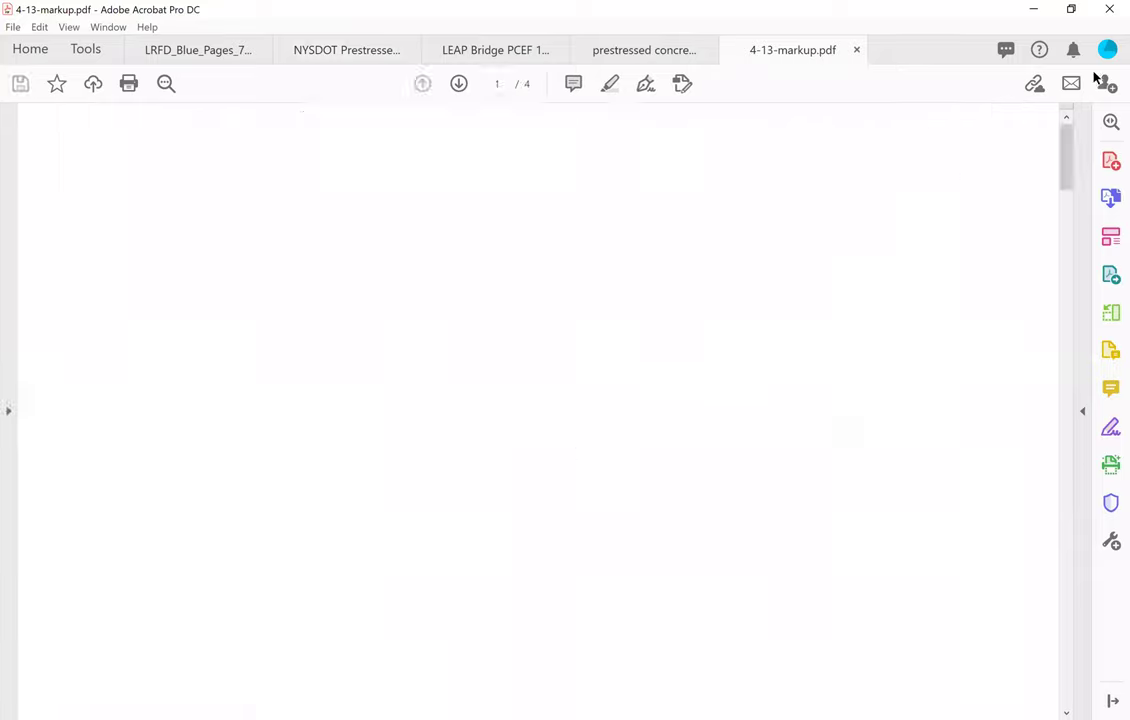
{"action": "mouse_move", "coordinate": [197, 186]}
{"action": "left_mouse_down"}
{"action": "mouse_move", "coordinate": [224, 177]}
{"action": "mouse_move", "coordinate": [210, 214]}
{"action": "left_mouse_up"}
{"action": "left_click_drag", "start_coordinate": [238, 182], "coordinate": [236, 198]}
{"action": "mouse_move", "coordinate": [226, 193]}
{"action": "left_mouse_down"}
{"action": "mouse_move", "coordinate": [256, 201]}
{"action": "mouse_move", "coordinate": [361, 181]}
{"action": "mouse_move", "coordinate": [381, 258]}
{"action": "left_mouse_up"}
{"action": "left_click_drag", "start_coordinate": [381, 182], "coordinate": [392, 193]}
{"action": "left_click", "coordinate": [428, 176]}
{"action": "left_click", "coordinate": [428, 190]}
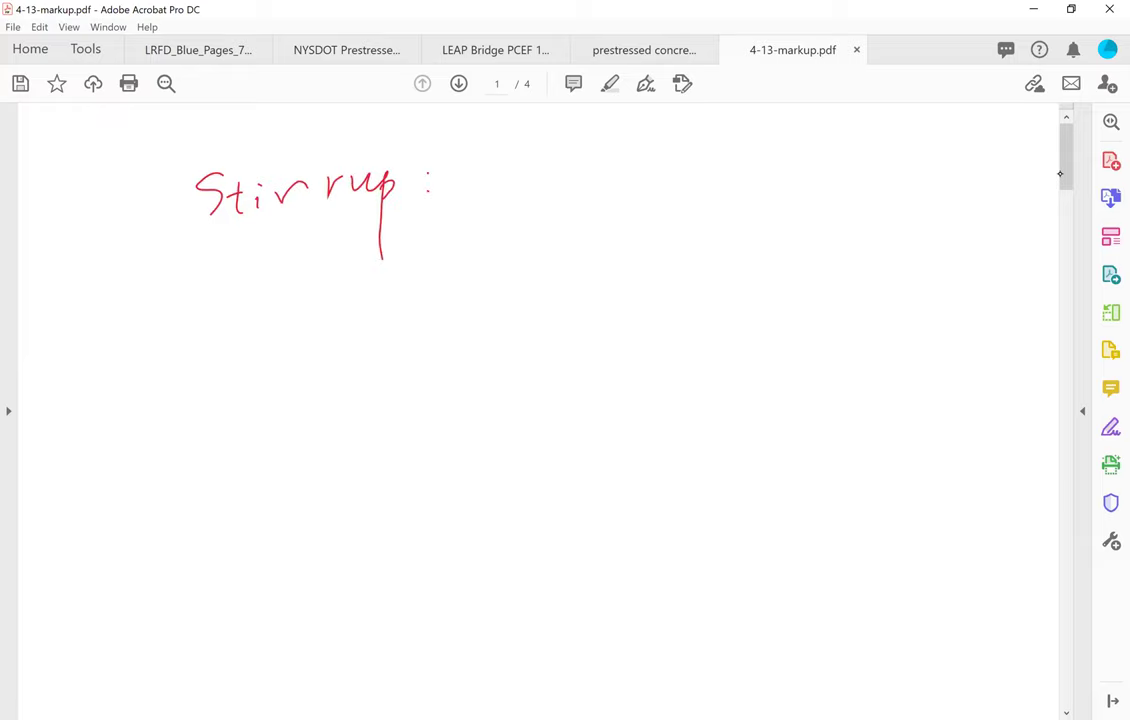
Step: Handwrite the stirrup note "#5 @ 3" 6 spaces" under the heading
{"action": "left_click_drag", "start_coordinate": [208, 312], "coordinate": [238, 303]}
{"action": "mouse_move", "coordinate": [211, 327]}
{"action": "left_mouse_down"}
{"action": "mouse_move", "coordinate": [241, 318]}
{"action": "mouse_move", "coordinate": [222, 307]}
{"action": "mouse_move", "coordinate": [216, 340]}
{"action": "left_mouse_up"}
{"action": "mouse_move", "coordinate": [237, 287]}
{"action": "left_mouse_down"}
{"action": "mouse_move", "coordinate": [224, 340]}
{"action": "mouse_move", "coordinate": [262, 339]}
{"action": "left_mouse_up"}
{"action": "mouse_move", "coordinate": [259, 295]}
{"action": "left_mouse_down"}
{"action": "mouse_move", "coordinate": [272, 340]}
{"action": "mouse_move", "coordinate": [355, 298]}
{"action": "mouse_move", "coordinate": [352, 322]}
{"action": "mouse_move", "coordinate": [393, 322]}
{"action": "left_mouse_up"}
{"action": "left_click_drag", "start_coordinate": [430, 259], "coordinate": [431, 270]}
{"action": "mouse_move", "coordinate": [553, 264]}
{"action": "left_mouse_down"}
{"action": "mouse_move", "coordinate": [545, 288]}
{"action": "mouse_move", "coordinate": [580, 296]}
{"action": "left_mouse_up"}
{"action": "mouse_move", "coordinate": [613, 270]}
{"action": "left_mouse_down"}
{"action": "mouse_move", "coordinate": [613, 340]}
{"action": "mouse_move", "coordinate": [616, 288]}
{"action": "mouse_move", "coordinate": [696, 256]}
{"action": "mouse_move", "coordinate": [709, 254]}
{"action": "mouse_move", "coordinate": [712, 272]}
{"action": "left_mouse_up"}
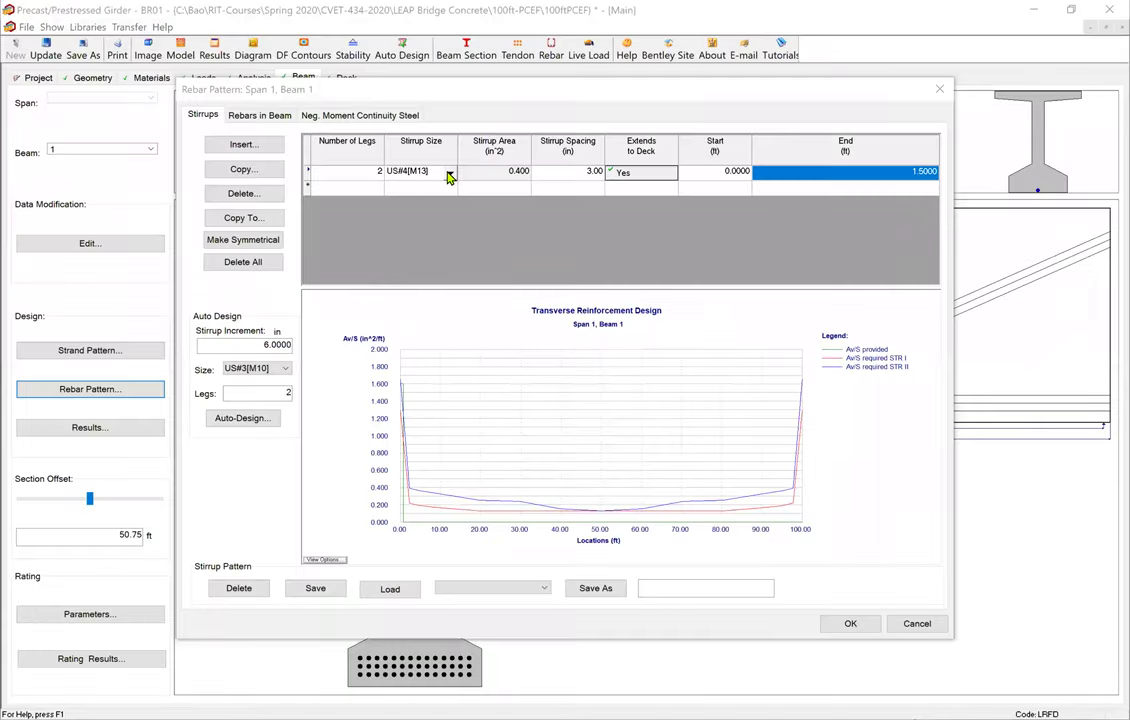
Step: Change the stirrup size in LEAP Bridge to US#5[M16] and check the transverse reinforcement chart full screen
{"action": "left_click", "coordinate": [449, 176]}
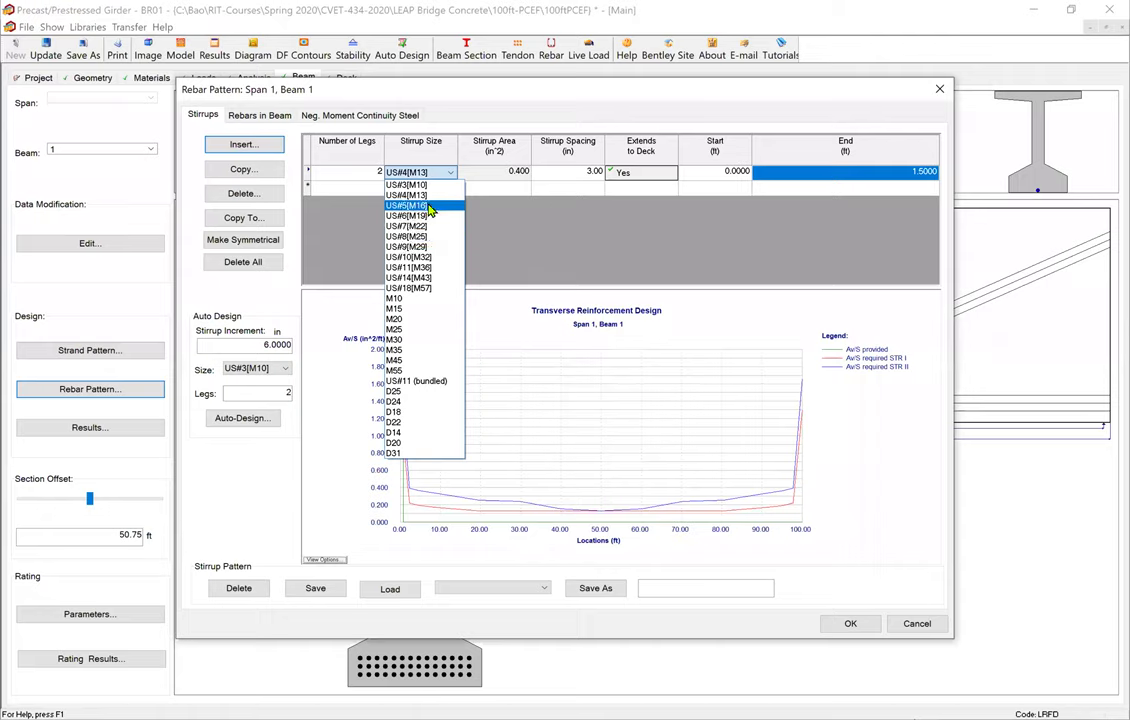
{"action": "left_click", "coordinate": [430, 214]}
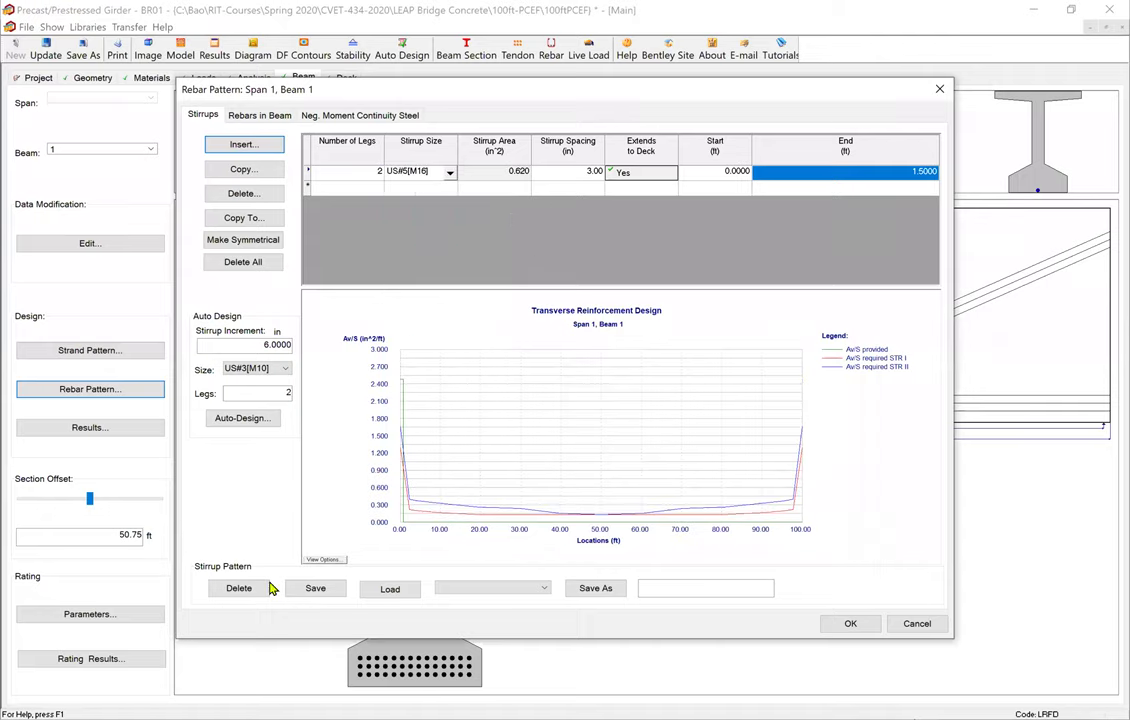
{"action": "left_click", "coordinate": [334, 560]}
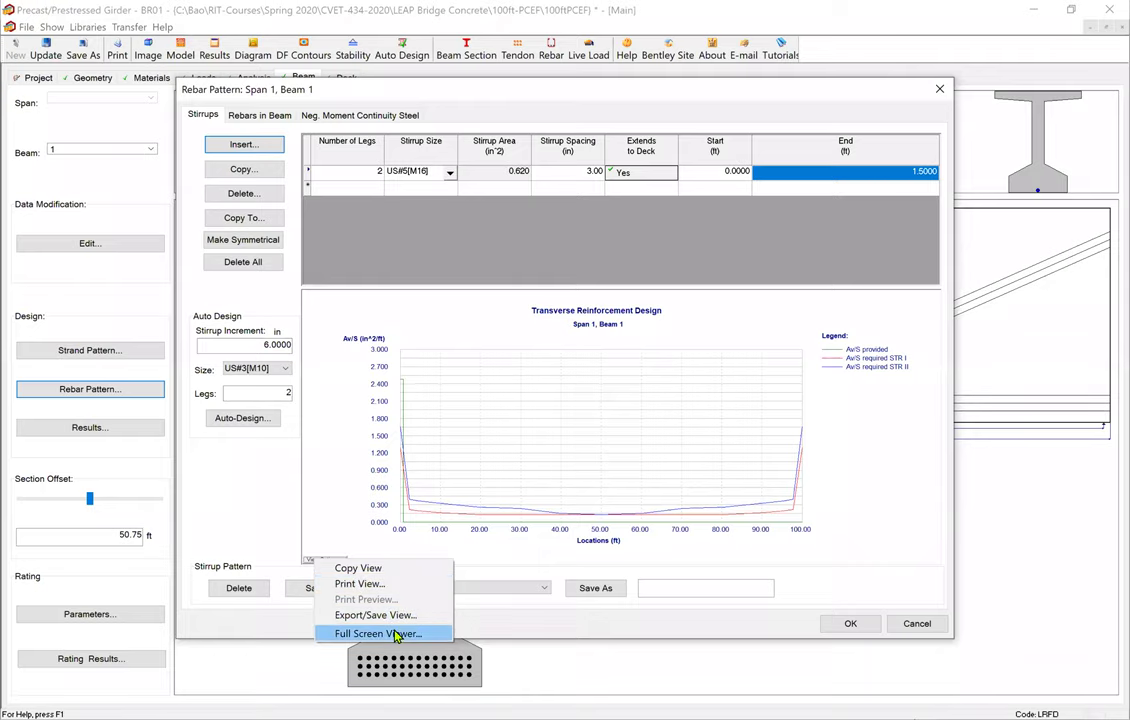
{"action": "left_click", "coordinate": [396, 634]}
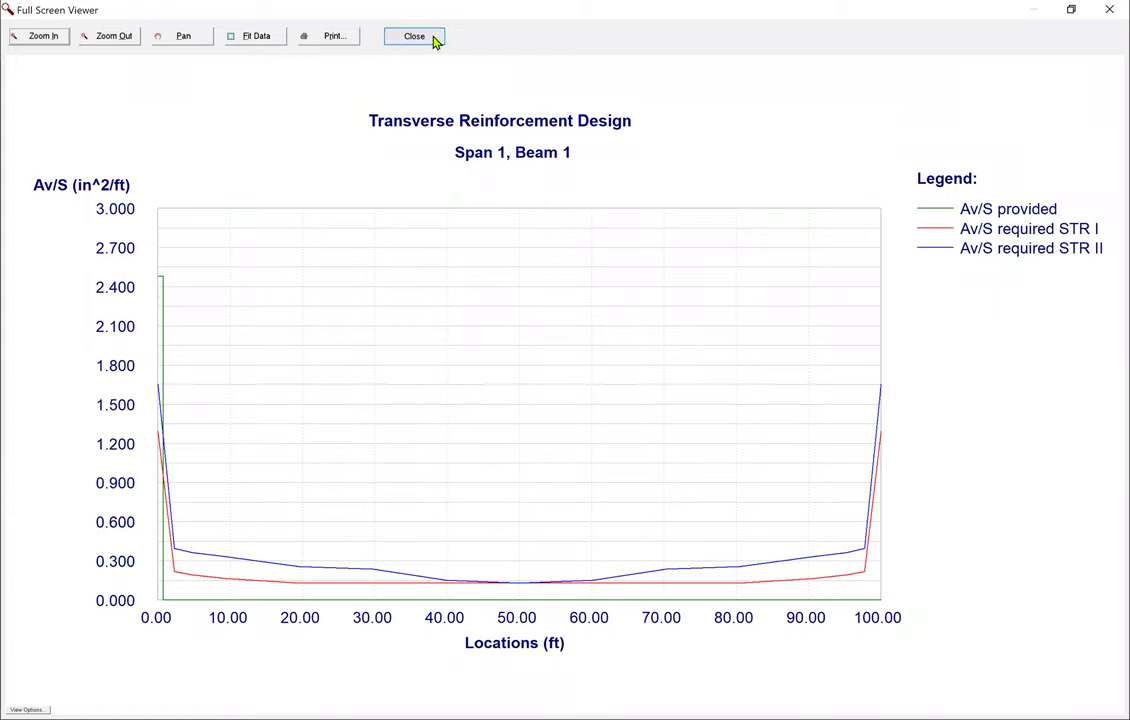
{"action": "key", "text": "Escape"}
Step: Set the #5 stirrup row's spacing to 4 in and its end location to 2 ft
{"action": "left_click", "coordinate": [560, 176]}
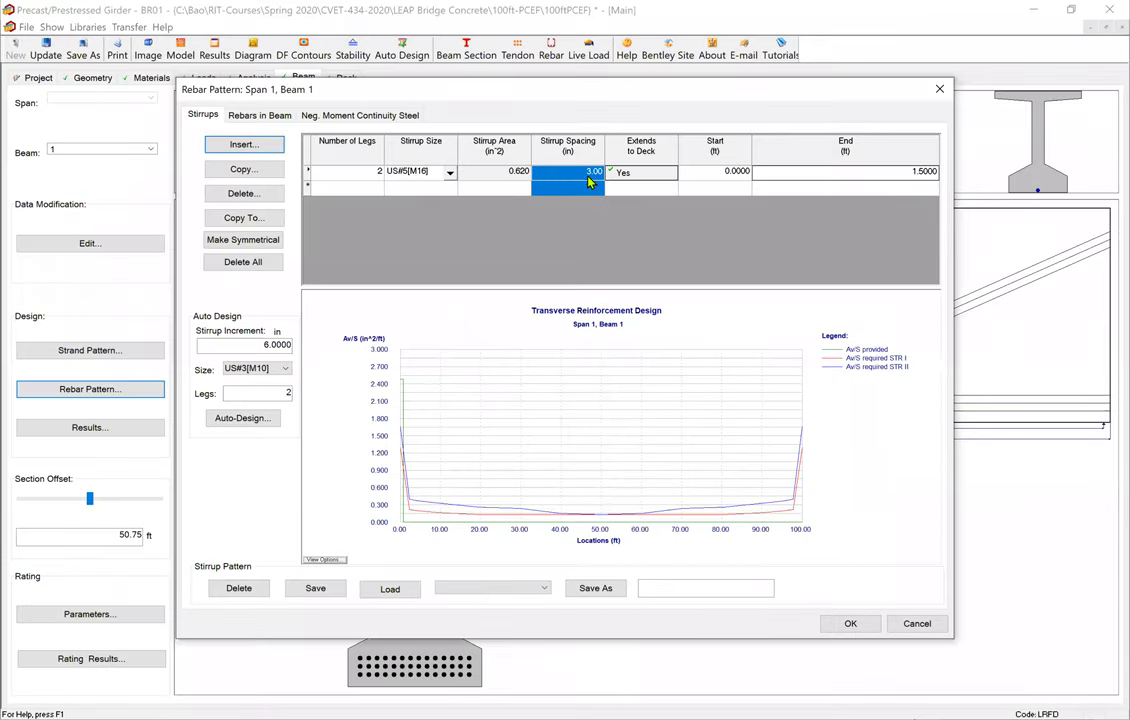
{"action": "type", "text": "3."}
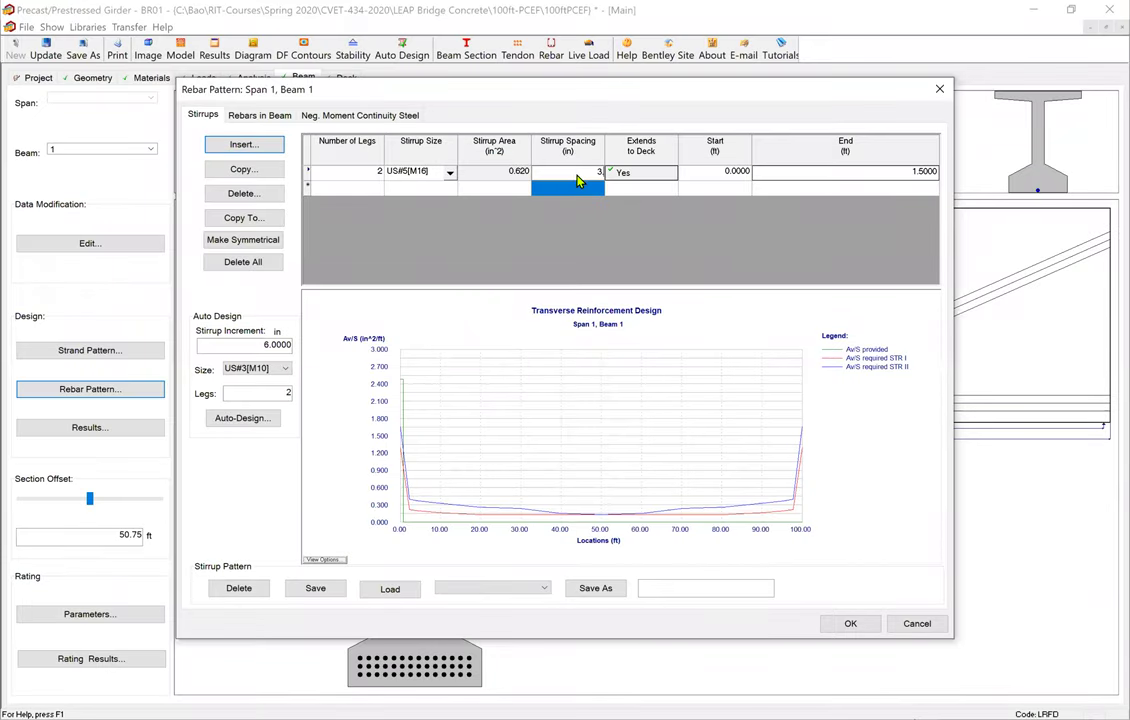
{"action": "double_click", "coordinate": [596, 177]}
{"action": "type", "text": "4"}
{"action": "key", "text": "Return"}
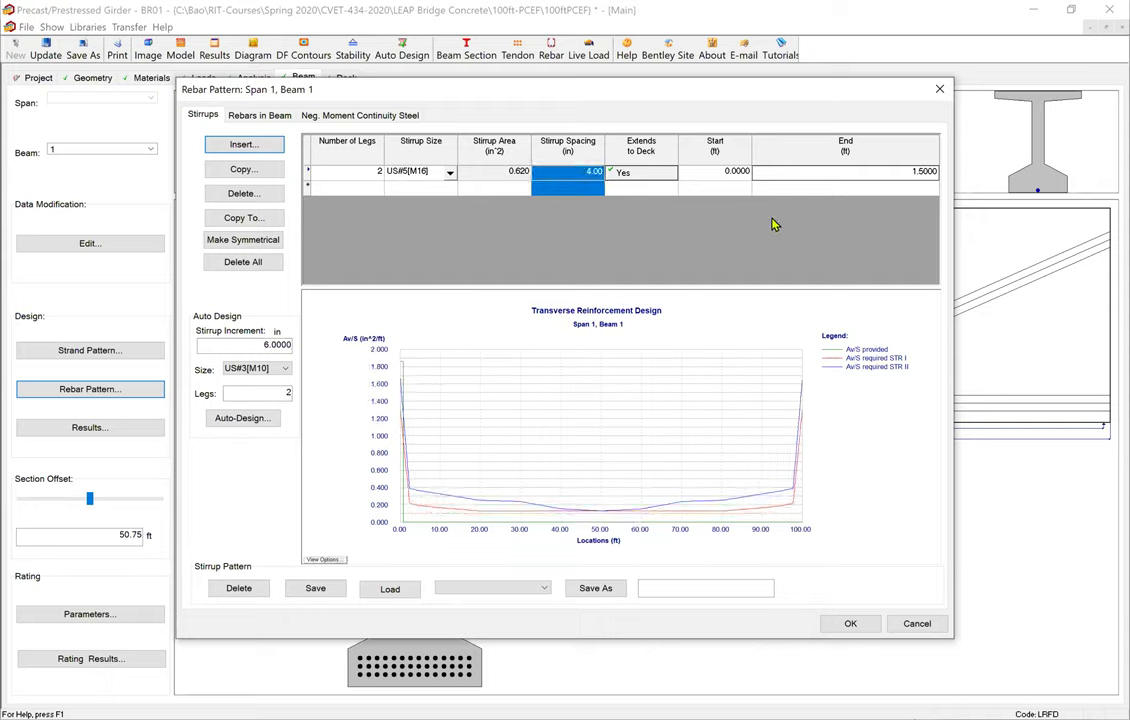
{"action": "left_click", "coordinate": [870, 179]}
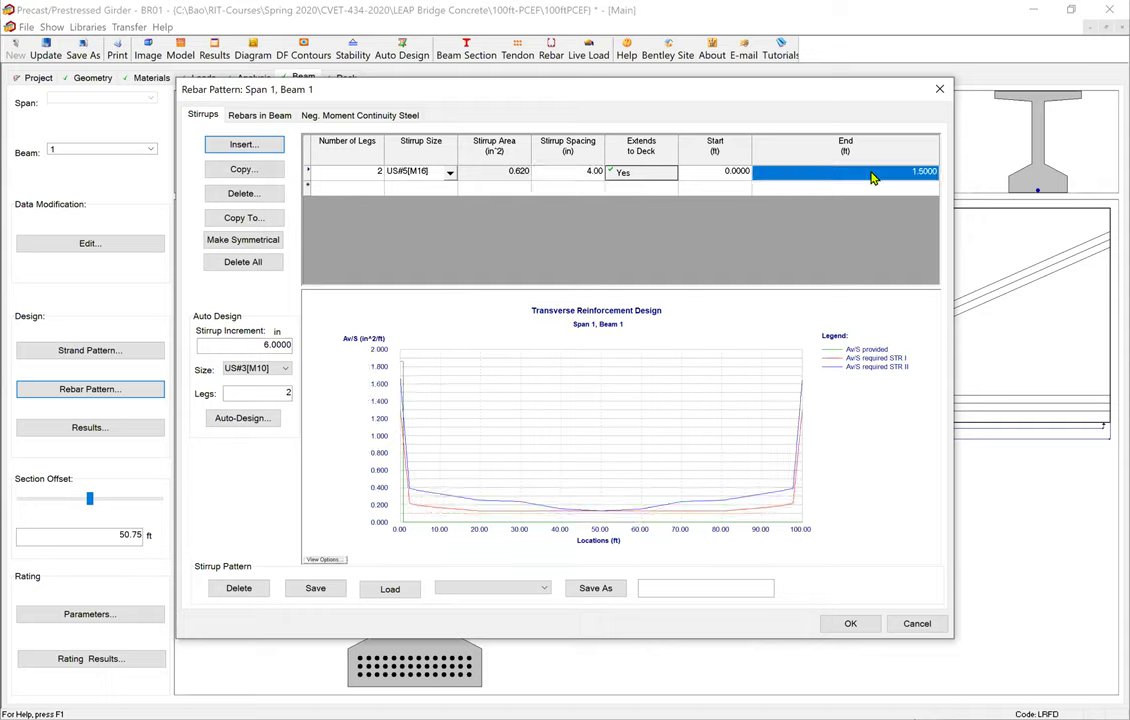
{"action": "type", "text": "2"}
{"action": "key", "text": "Return"}
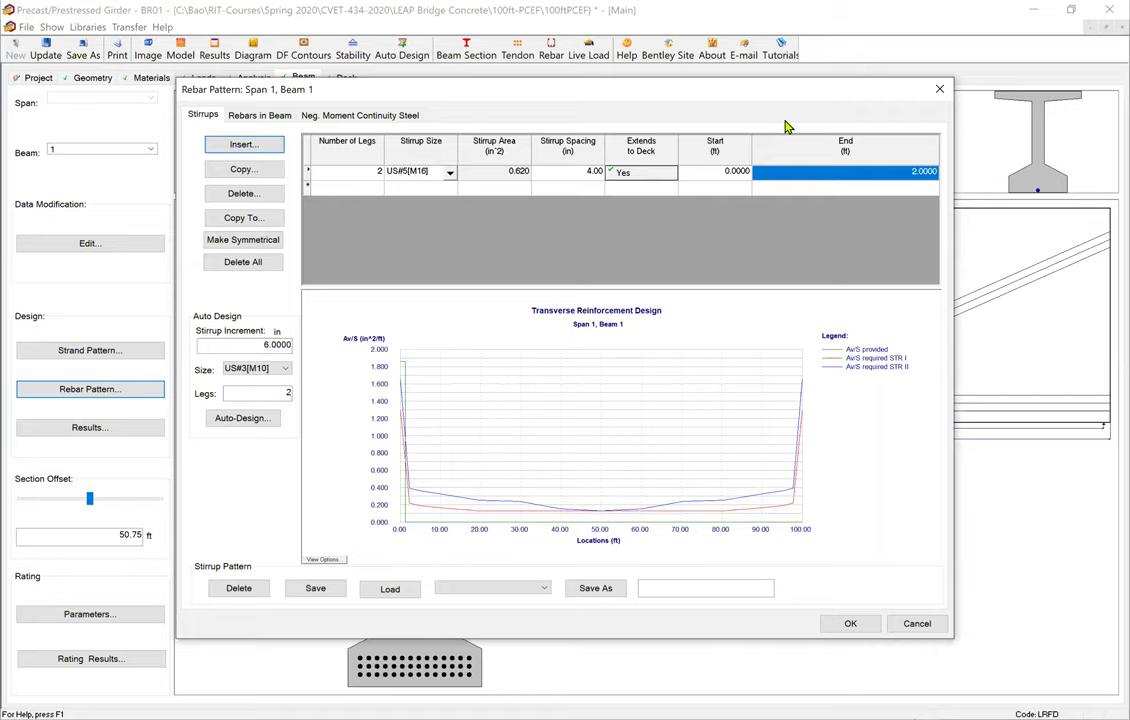
Step: Return to the markup PDF in Acrobat, strike out the 3" spacing line and handwrite "#5 @ 4" 6 spaces" below it
{"action": "key", "text": "alt+Tab"}
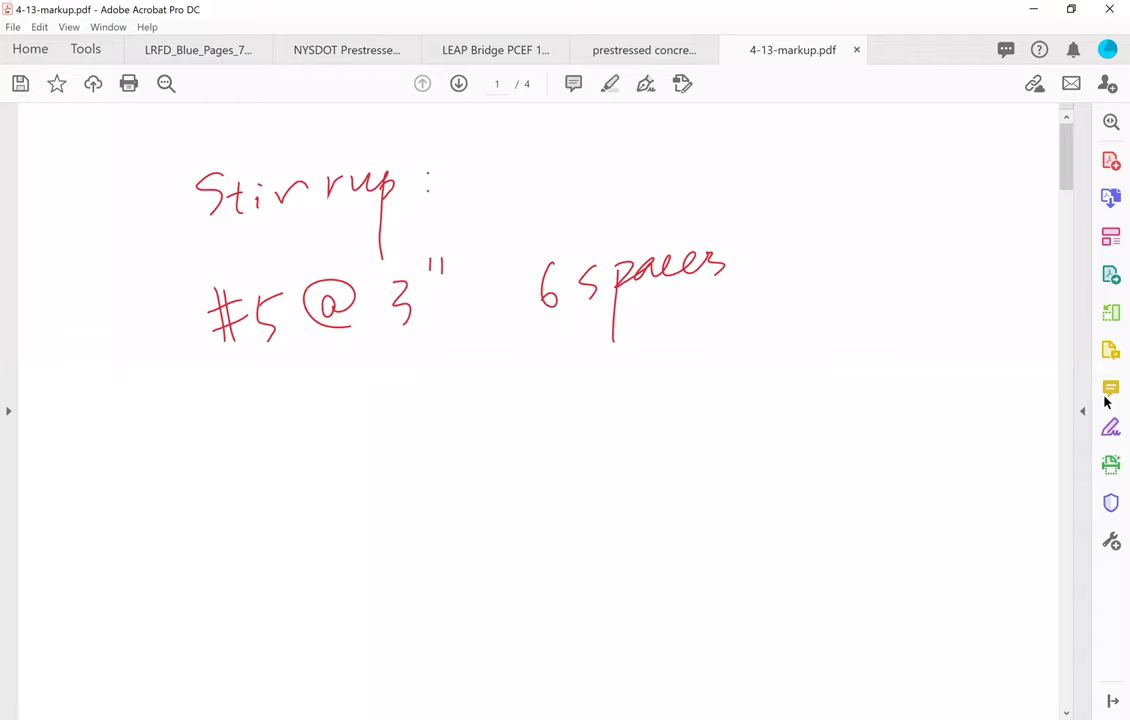
{"action": "left_click_drag", "start_coordinate": [205, 322], "coordinate": [725, 255]}
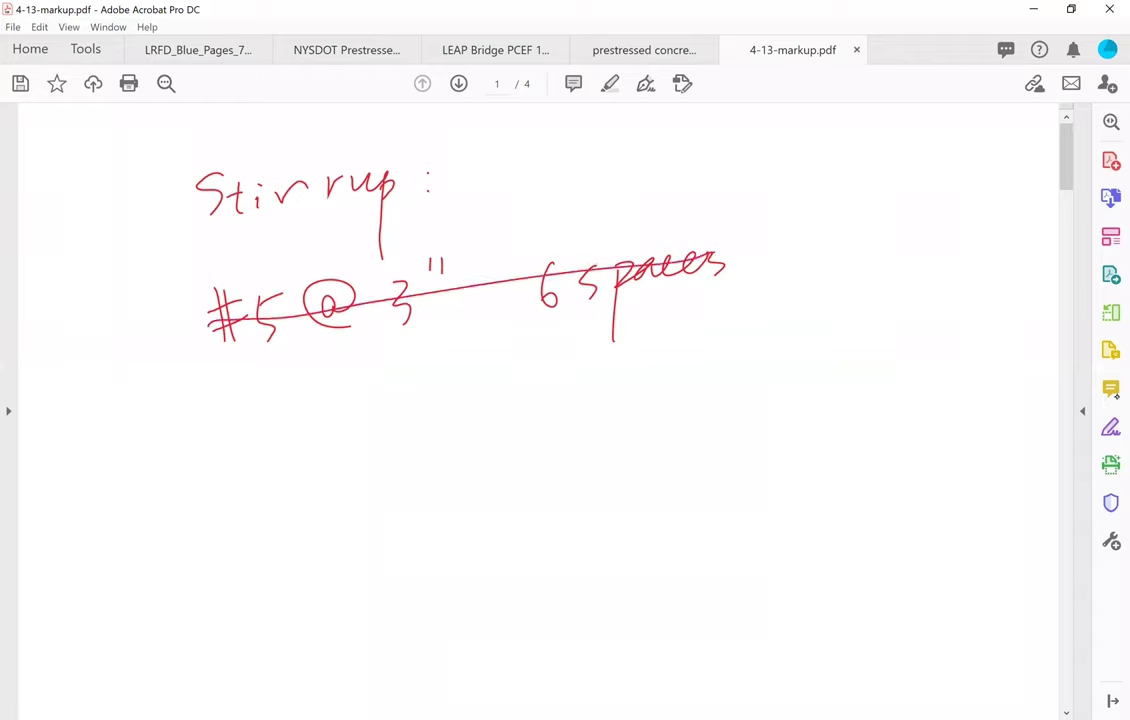
{"action": "left_click_drag", "start_coordinate": [216, 430], "coordinate": [258, 423]}
{"action": "mouse_move", "coordinate": [220, 449]}
{"action": "left_mouse_down"}
{"action": "mouse_move", "coordinate": [262, 441]}
{"action": "mouse_move", "coordinate": [229, 458]}
{"action": "left_mouse_up"}
{"action": "left_click_drag", "start_coordinate": [251, 402], "coordinate": [247, 467]}
{"action": "mouse_move", "coordinate": [280, 414]}
{"action": "left_mouse_down"}
{"action": "mouse_move", "coordinate": [282, 452]}
{"action": "mouse_move", "coordinate": [298, 414]}
{"action": "mouse_move", "coordinate": [366, 436]}
{"action": "left_mouse_up"}
{"action": "mouse_move", "coordinate": [411, 393]}
{"action": "left_mouse_down"}
{"action": "mouse_move", "coordinate": [431, 421]}
{"action": "mouse_move", "coordinate": [428, 442]}
{"action": "left_mouse_up"}
{"action": "left_click_drag", "start_coordinate": [448, 380], "coordinate": [446, 396]}
{"action": "left_click_drag", "start_coordinate": [454, 378], "coordinate": [453, 393]}
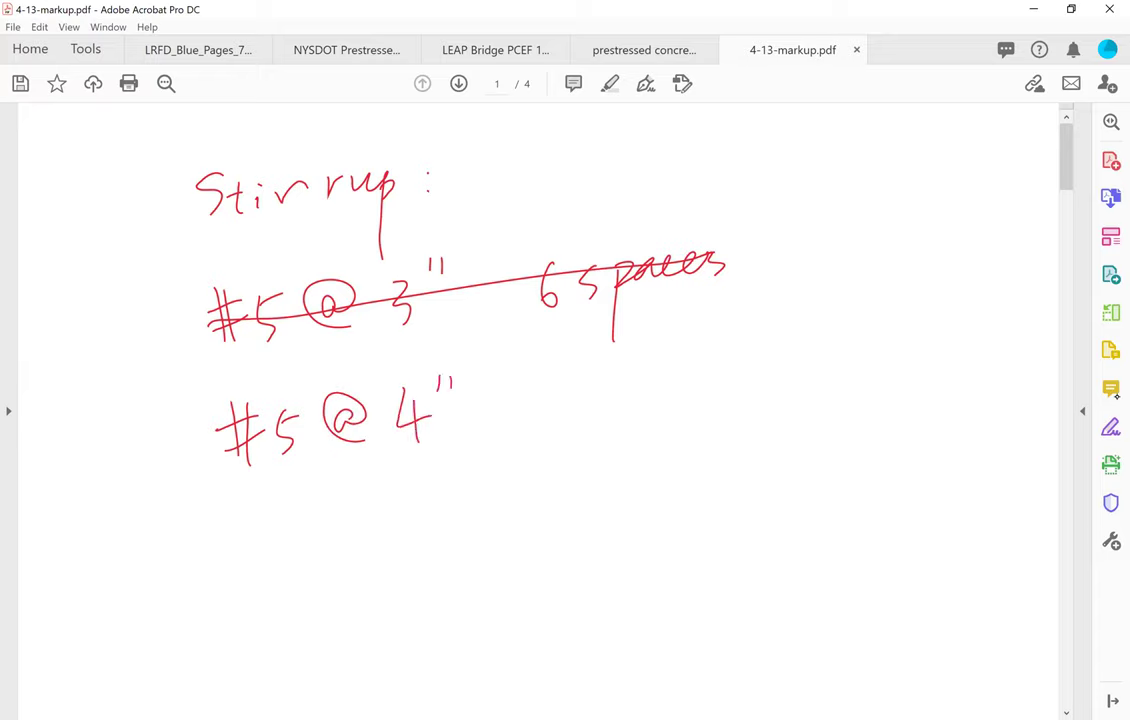
{"action": "left_click_drag", "start_coordinate": [589, 380], "coordinate": [570, 412]}
{"action": "left_click_drag", "start_coordinate": [624, 386], "coordinate": [624, 414]}
{"action": "mouse_move", "coordinate": [650, 385]}
{"action": "left_mouse_down"}
{"action": "mouse_move", "coordinate": [651, 450]}
{"action": "mouse_move", "coordinate": [690, 375]}
{"action": "mouse_move", "coordinate": [773, 370]}
{"action": "left_mouse_up"}
Step: Handwrite the length calculation "4" × 6 = 24"" and the range "0' - 2'" for the #5 stirrups
{"action": "mouse_move", "coordinate": [372, 486]}
{"action": "left_mouse_down"}
{"action": "mouse_move", "coordinate": [380, 532]}
{"action": "mouse_move", "coordinate": [392, 498]}
{"action": "left_mouse_up"}
{"action": "mouse_move", "coordinate": [401, 485]}
{"action": "left_mouse_down"}
{"action": "mouse_move", "coordinate": [399, 497]}
{"action": "mouse_move", "coordinate": [431, 500]}
{"action": "left_mouse_up"}
{"action": "left_click_drag", "start_coordinate": [431, 484], "coordinate": [414, 502]}
{"action": "mouse_move", "coordinate": [483, 464]}
{"action": "left_mouse_down"}
{"action": "mouse_move", "coordinate": [472, 500]}
{"action": "mouse_move", "coordinate": [544, 477]}
{"action": "left_mouse_up"}
{"action": "left_click_drag", "start_coordinate": [526, 494], "coordinate": [620, 487]}
{"action": "left_click_drag", "start_coordinate": [612, 468], "coordinate": [614, 497]}
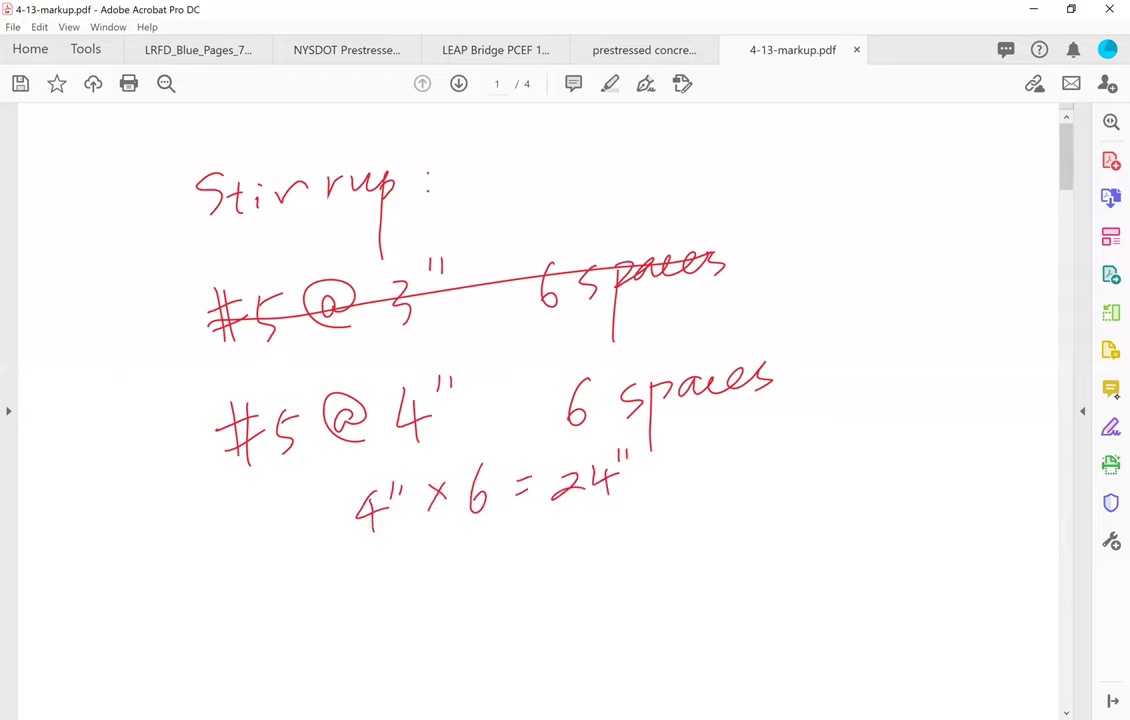
{"action": "left_click_drag", "start_coordinate": [767, 443], "coordinate": [796, 443]}
{"action": "left_click_drag", "start_coordinate": [816, 452], "coordinate": [894, 455]}
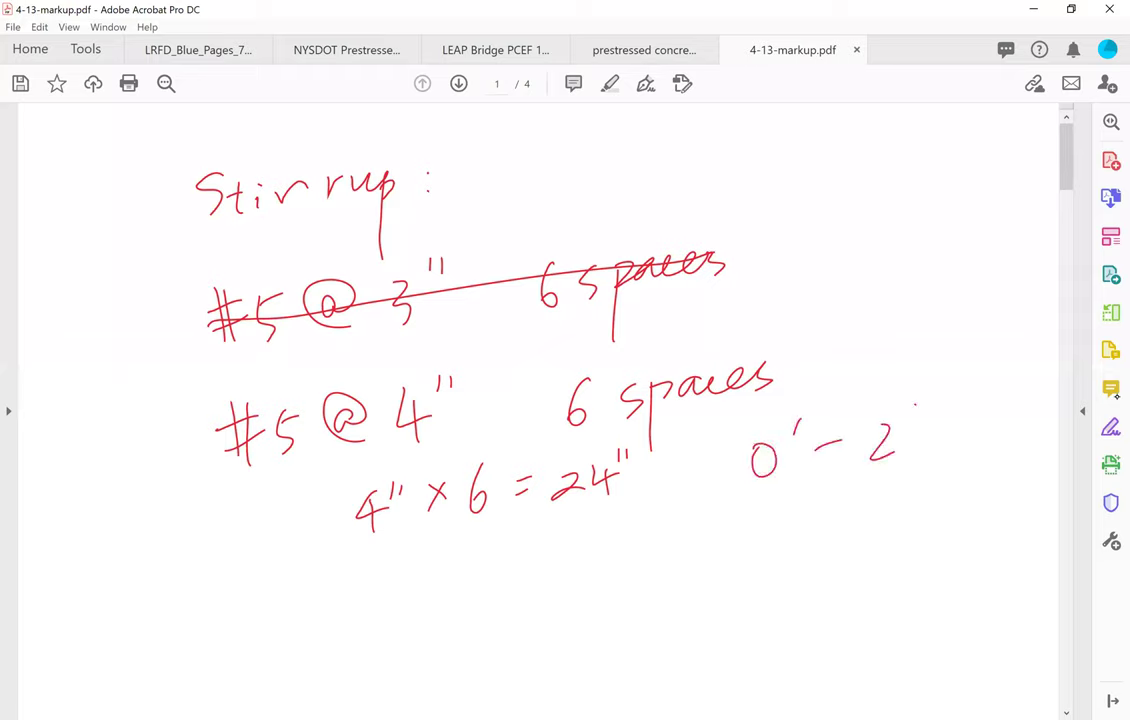
Step: Handwrite the second stirrup zone as "#4 @ 4" 6 spaces" below the #5 calculation
{"action": "mouse_move", "coordinate": [264, 596]}
{"action": "left_mouse_down"}
{"action": "mouse_move", "coordinate": [296, 590]}
{"action": "mouse_move", "coordinate": [293, 613]}
{"action": "left_mouse_up"}
{"action": "mouse_move", "coordinate": [276, 576]}
{"action": "left_mouse_down"}
{"action": "mouse_move", "coordinate": [271, 628]}
{"action": "mouse_move", "coordinate": [284, 623]}
{"action": "left_mouse_up"}
{"action": "mouse_move", "coordinate": [314, 578]}
{"action": "left_mouse_down"}
{"action": "mouse_move", "coordinate": [342, 600]}
{"action": "mouse_move", "coordinate": [328, 620]}
{"action": "left_mouse_up"}
{"action": "mouse_move", "coordinate": [370, 582]}
{"action": "left_mouse_down"}
{"action": "mouse_move", "coordinate": [393, 615]}
{"action": "mouse_move", "coordinate": [435, 590]}
{"action": "left_mouse_up"}
{"action": "left_click_drag", "start_coordinate": [430, 573], "coordinate": [426, 606]}
{"action": "left_click_drag", "start_coordinate": [453, 553], "coordinate": [451, 568]}
{"action": "left_click_drag", "start_coordinate": [467, 548], "coordinate": [465, 563]}
{"action": "mouse_move", "coordinate": [630, 538]}
{"action": "left_mouse_down"}
{"action": "mouse_move", "coordinate": [614, 572]}
{"action": "mouse_move", "coordinate": [622, 558]}
{"action": "mouse_move", "coordinate": [662, 570]}
{"action": "left_mouse_up"}
{"action": "mouse_move", "coordinate": [707, 534]}
{"action": "left_mouse_down"}
{"action": "mouse_move", "coordinate": [708, 595]}
{"action": "mouse_move", "coordinate": [712, 552]}
{"action": "left_mouse_up"}
{"action": "mouse_move", "coordinate": [748, 526]}
{"action": "left_mouse_down"}
{"action": "mouse_move", "coordinate": [738, 542]}
{"action": "mouse_move", "coordinate": [762, 540]}
{"action": "left_mouse_up"}
{"action": "mouse_move", "coordinate": [776, 532]}
{"action": "left_mouse_down"}
{"action": "mouse_move", "coordinate": [792, 514]}
{"action": "mouse_move", "coordinate": [802, 526]}
{"action": "left_mouse_up"}
Step: Handwrite the #4 zone's calculation "4" × 6 = 24"" and its range "2' - 4'"
{"action": "left_click_drag", "start_coordinate": [398, 648], "coordinate": [420, 670]}
{"action": "mouse_move", "coordinate": [412, 645]}
{"action": "left_mouse_down"}
{"action": "mouse_move", "coordinate": [406, 686]}
{"action": "mouse_move", "coordinate": [423, 653]}
{"action": "left_mouse_up"}
{"action": "mouse_move", "coordinate": [434, 640]}
{"action": "left_mouse_down"}
{"action": "mouse_move", "coordinate": [478, 642]}
{"action": "mouse_move", "coordinate": [464, 672]}
{"action": "left_mouse_up"}
{"action": "left_click_drag", "start_coordinate": [464, 654], "coordinate": [444, 672]}
{"action": "mouse_move", "coordinate": [520, 634]}
{"action": "left_mouse_down"}
{"action": "mouse_move", "coordinate": [494, 656]}
{"action": "mouse_move", "coordinate": [571, 628]}
{"action": "left_mouse_up"}
{"action": "mouse_move", "coordinate": [553, 648]}
{"action": "left_mouse_down"}
{"action": "mouse_move", "coordinate": [605, 621]}
{"action": "mouse_move", "coordinate": [648, 630]}
{"action": "left_mouse_up"}
{"action": "left_click_drag", "start_coordinate": [640, 613], "coordinate": [640, 645]}
{"action": "left_click_drag", "start_coordinate": [776, 585], "coordinate": [802, 616]}
{"action": "left_click_drag", "start_coordinate": [811, 558], "coordinate": [808, 578]}
{"action": "left_click_drag", "start_coordinate": [833, 593], "coordinate": [914, 582]}
{"action": "left_click_drag", "start_coordinate": [904, 563], "coordinate": [903, 596]}
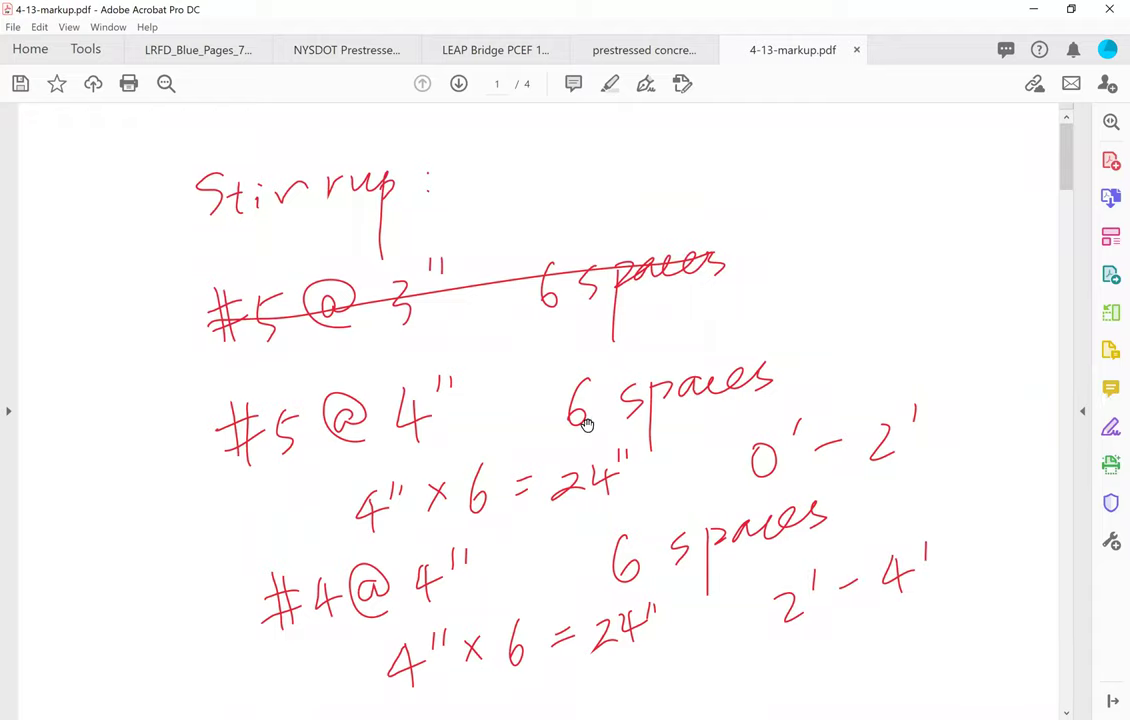
Step: Handwrite a third stirrup zone, "#4 @ 9" 6 spaces", in the blank area below the second zone
{"action": "scroll", "coordinate": [540, 409], "scroll_direction": "down", "scroll_amount": 3}
{"action": "scroll", "coordinate": [538, 410], "scroll_direction": "down", "scroll_amount": 1}
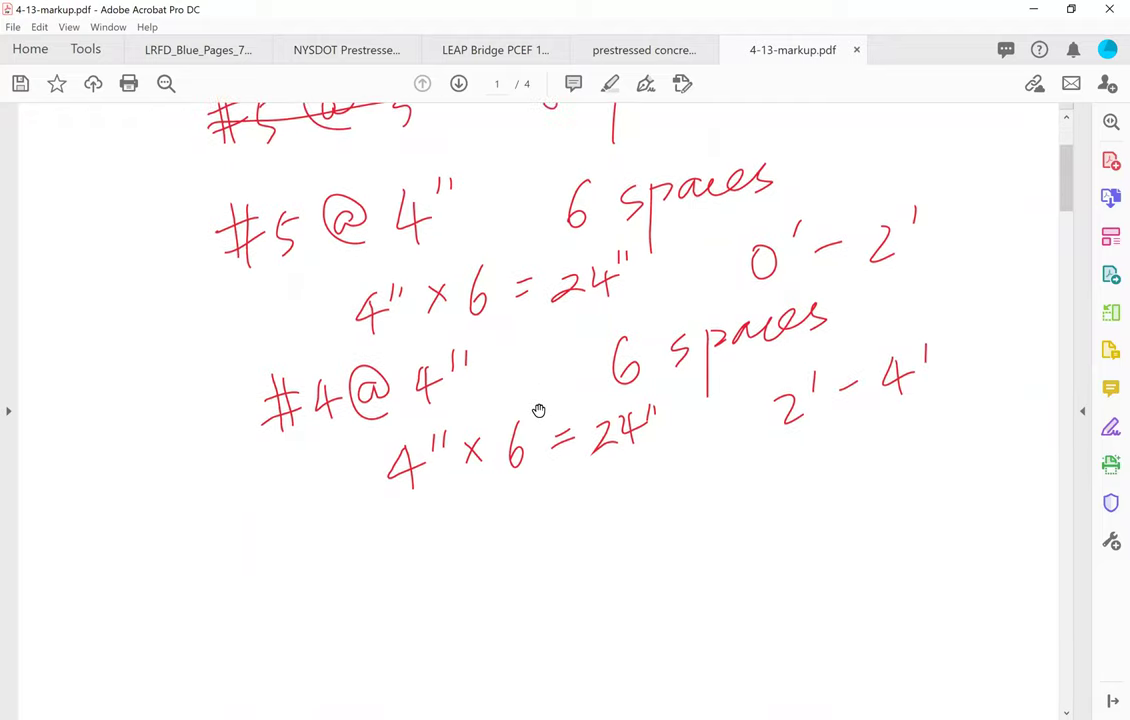
{"action": "mouse_move", "coordinate": [275, 576]}
{"action": "left_mouse_down"}
{"action": "mouse_move", "coordinate": [312, 564]}
{"action": "mouse_move", "coordinate": [315, 578]}
{"action": "mouse_move", "coordinate": [285, 593]}
{"action": "left_mouse_up"}
{"action": "mouse_move", "coordinate": [305, 550]}
{"action": "left_mouse_down"}
{"action": "mouse_move", "coordinate": [299, 590]}
{"action": "mouse_move", "coordinate": [352, 574]}
{"action": "left_mouse_up"}
{"action": "left_click_drag", "start_coordinate": [344, 556], "coordinate": [342, 588]}
{"action": "mouse_move", "coordinate": [392, 562]}
{"action": "left_mouse_down"}
{"action": "mouse_move", "coordinate": [370, 565]}
{"action": "mouse_move", "coordinate": [405, 575]}
{"action": "left_mouse_up"}
{"action": "left_click_drag", "start_coordinate": [440, 538], "coordinate": [446, 592]}
{"action": "left_click_drag", "start_coordinate": [477, 517], "coordinate": [474, 531]}
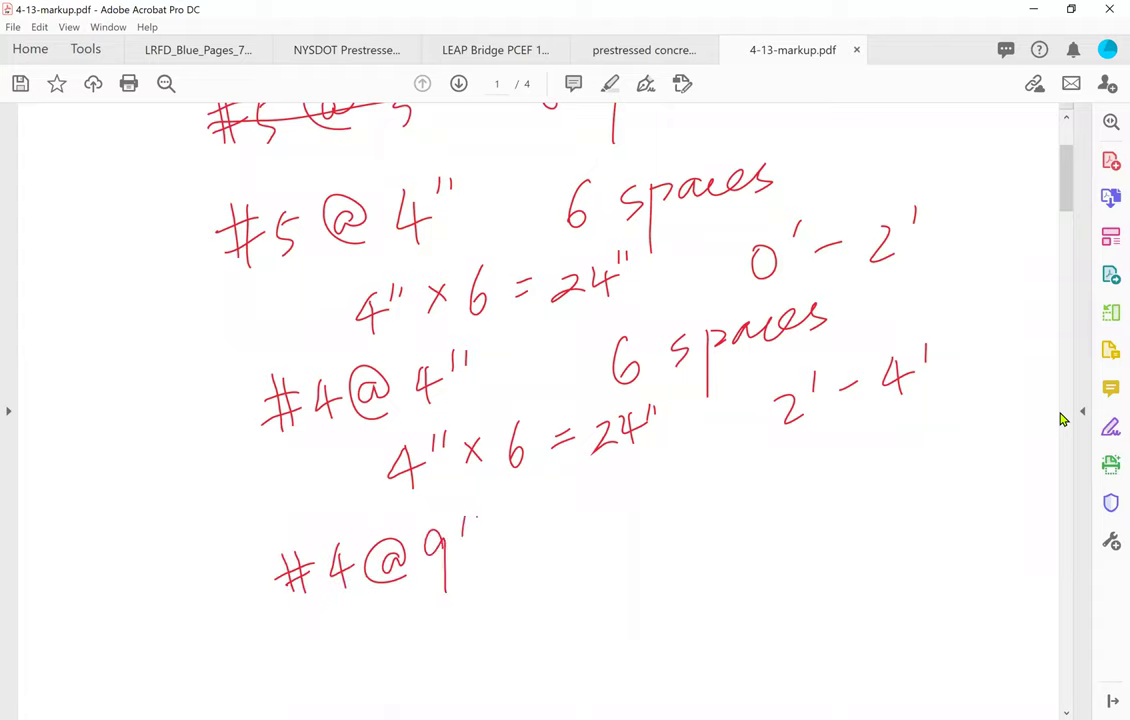
{"action": "left_click_drag", "start_coordinate": [638, 497], "coordinate": [622, 532]}
{"action": "left_click_drag", "start_coordinate": [686, 506], "coordinate": [668, 527]}
{"action": "mouse_move", "coordinate": [699, 510]}
{"action": "left_mouse_down"}
{"action": "mouse_move", "coordinate": [700, 565]}
{"action": "mouse_move", "coordinate": [718, 520]}
{"action": "left_mouse_up"}
{"action": "mouse_move", "coordinate": [742, 500]}
{"action": "left_mouse_down"}
{"action": "mouse_move", "coordinate": [752, 515]}
{"action": "mouse_move", "coordinate": [797, 490]}
{"action": "mouse_move", "coordinate": [792, 507]}
{"action": "left_mouse_up"}
Step: Strike out the #4 @ 9" line and scribble out the stray character started beneath it
{"action": "left_click_drag", "start_coordinate": [448, 632], "coordinate": [456, 652]}
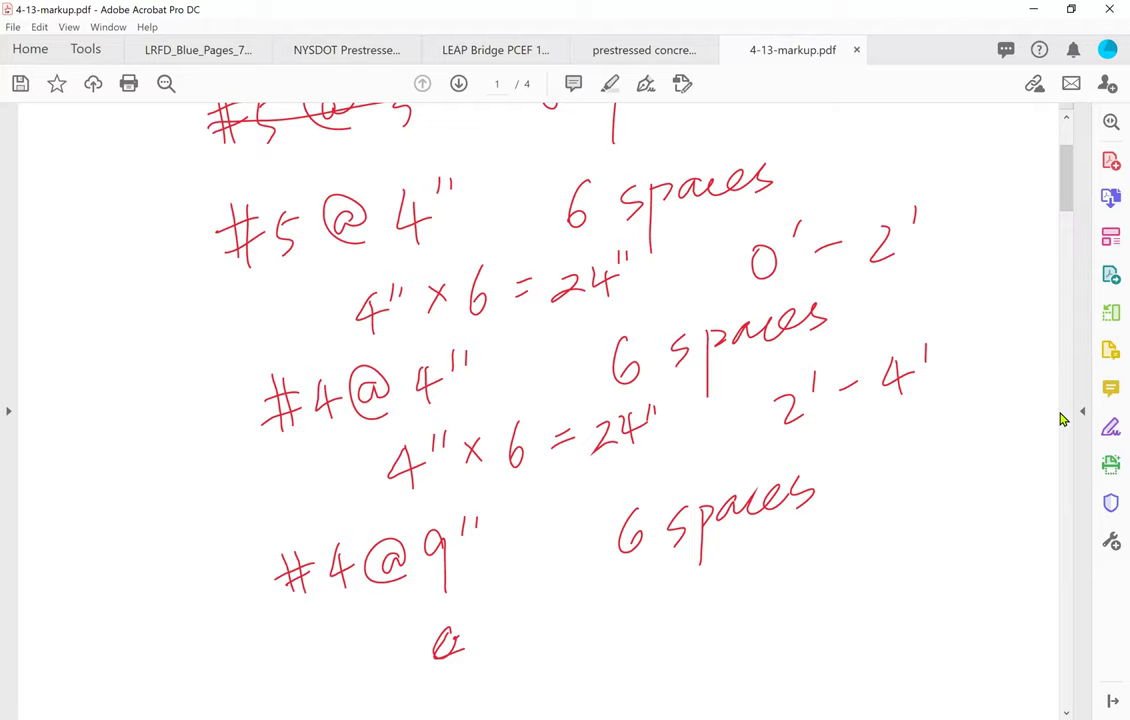
{"action": "left_click_drag", "start_coordinate": [275, 580], "coordinate": [843, 480]}
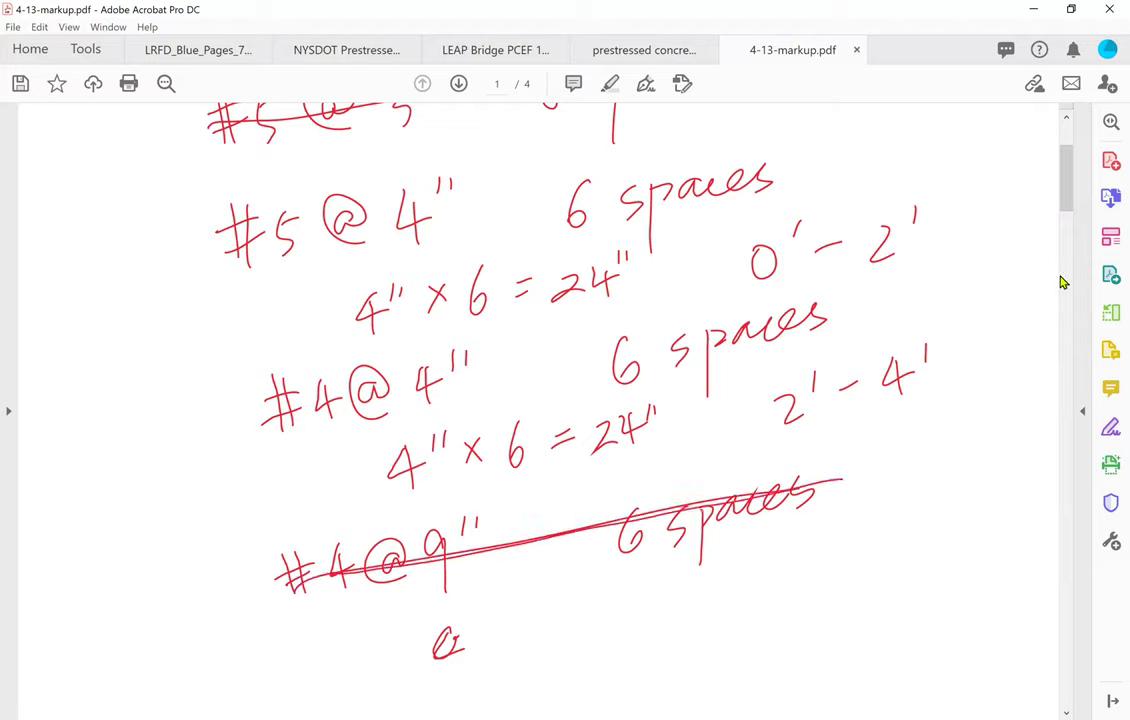
{"action": "left_click_drag", "start_coordinate": [452, 640], "coordinate": [430, 660]}
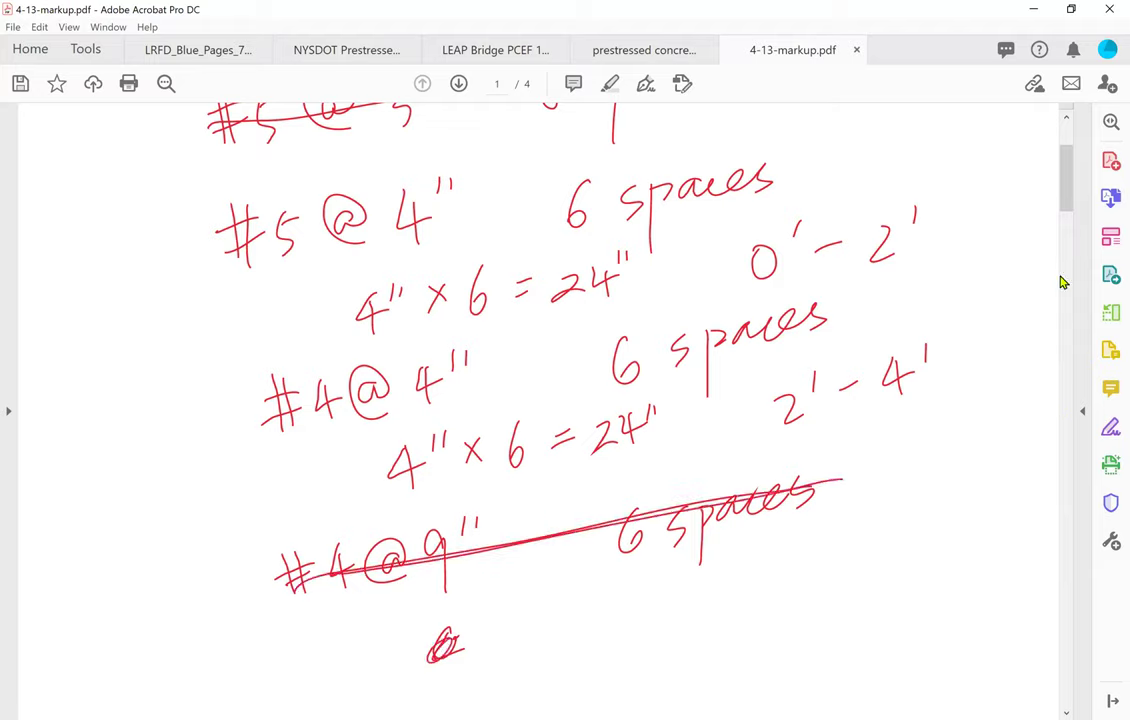
Step: Handwrite the replacement third stirrup zone, "#4 @ 6" 6 spaces", beneath the struck-out line
{"action": "left_click_drag", "start_coordinate": [508, 625], "coordinate": [598, 638]}
{"action": "mouse_move", "coordinate": [652, 590]}
{"action": "left_mouse_down"}
{"action": "mouse_move", "coordinate": [642, 625]}
{"action": "mouse_move", "coordinate": [674, 600]}
{"action": "left_mouse_up"}
{"action": "mouse_move", "coordinate": [778, 578]}
{"action": "left_mouse_down"}
{"action": "mouse_move", "coordinate": [770, 592]}
{"action": "mouse_move", "coordinate": [794, 592]}
{"action": "mouse_move", "coordinate": [833, 624]}
{"action": "left_mouse_up"}
{"action": "mouse_move", "coordinate": [833, 572]}
{"action": "left_mouse_down"}
{"action": "mouse_move", "coordinate": [838, 582]}
{"action": "mouse_move", "coordinate": [882, 572]}
{"action": "mouse_move", "coordinate": [930, 545]}
{"action": "left_mouse_up"}
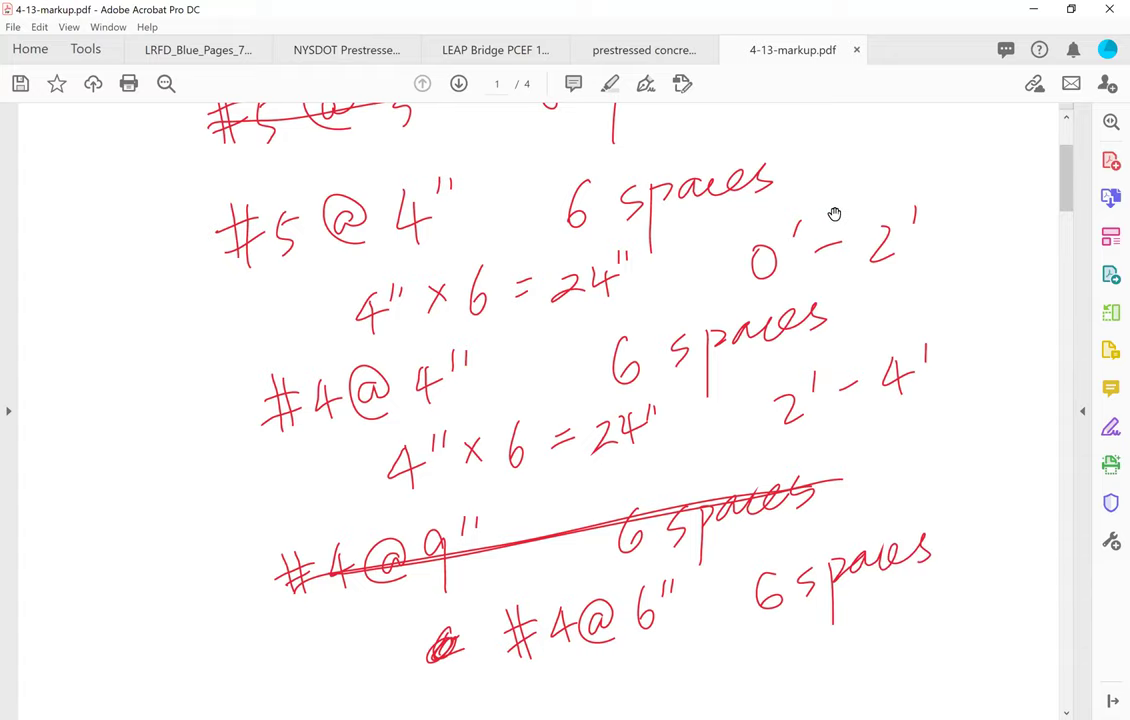
Step: Handwrite the calculation "6" × 6 = 36" = 3'" under the #4 @ 6" zone
{"action": "scroll", "coordinate": [834, 214], "scroll_direction": "down", "scroll_amount": 2}
{"action": "left_click_drag", "start_coordinate": [419, 615], "coordinate": [421, 610]}
{"action": "left_click_drag", "start_coordinate": [490, 572], "coordinate": [512, 597]}
{"action": "left_click_drag", "start_coordinate": [512, 572], "coordinate": [491, 598]}
{"action": "left_click_drag", "start_coordinate": [560, 560], "coordinate": [552, 580]}
{"action": "left_click_drag", "start_coordinate": [595, 566], "coordinate": [645, 578]}
{"action": "mouse_move", "coordinate": [688, 532]}
{"action": "left_mouse_down"}
{"action": "mouse_move", "coordinate": [679, 562]}
{"action": "mouse_move", "coordinate": [696, 536]}
{"action": "left_mouse_up"}
{"action": "left_click_drag", "start_coordinate": [706, 521], "coordinate": [704, 534]}
{"action": "left_click_drag", "start_coordinate": [790, 528], "coordinate": [791, 553]}
{"action": "left_click_drag", "start_coordinate": [840, 512], "coordinate": [838, 522]}
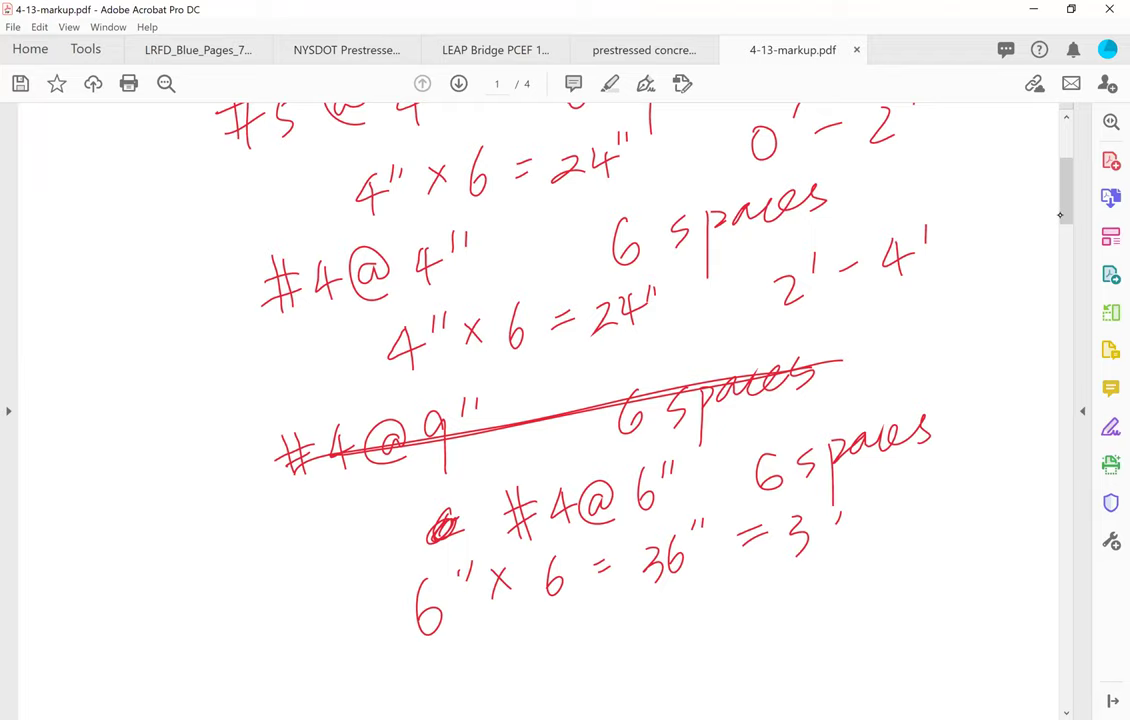
Step: Handwrite the fourth stirrup zone, "#4 @ 9" 6 spaces", below the 36" calculation
{"action": "scroll", "coordinate": [619, 552], "scroll_direction": "down", "scroll_amount": 1}
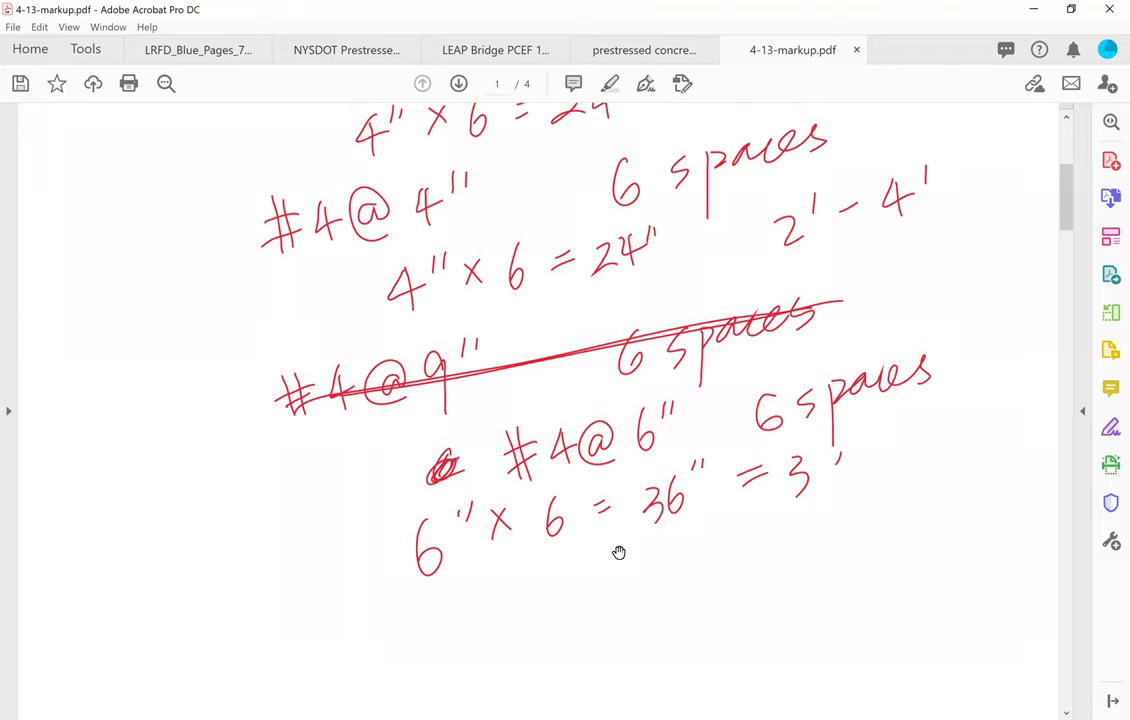
{"action": "left_click_drag", "start_coordinate": [378, 630], "coordinate": [404, 623]}
{"action": "mouse_move", "coordinate": [376, 648]}
{"action": "left_mouse_down"}
{"action": "mouse_move", "coordinate": [402, 641]}
{"action": "mouse_move", "coordinate": [380, 657]}
{"action": "left_mouse_up"}
{"action": "mouse_move", "coordinate": [405, 613]}
{"action": "left_mouse_down"}
{"action": "mouse_move", "coordinate": [395, 652]}
{"action": "mouse_move", "coordinate": [452, 638]}
{"action": "mouse_move", "coordinate": [443, 658]}
{"action": "left_mouse_up"}
{"action": "mouse_move", "coordinate": [480, 614]}
{"action": "left_mouse_down"}
{"action": "mouse_move", "coordinate": [512, 607]}
{"action": "mouse_move", "coordinate": [537, 632]}
{"action": "left_mouse_up"}
{"action": "left_click_drag", "start_coordinate": [548, 578], "coordinate": [546, 596]}
{"action": "left_click_drag", "start_coordinate": [697, 558], "coordinate": [684, 590]}
{"action": "left_click_drag", "start_coordinate": [734, 552], "coordinate": [718, 584]}
{"action": "mouse_move", "coordinate": [740, 548]}
{"action": "left_mouse_down"}
{"action": "mouse_move", "coordinate": [751, 607]}
{"action": "mouse_move", "coordinate": [754, 575]}
{"action": "mouse_move", "coordinate": [811, 528]}
{"action": "mouse_move", "coordinate": [832, 528]}
{"action": "left_mouse_up"}
{"action": "left_click_drag", "start_coordinate": [846, 518], "coordinate": [838, 542]}
Step: Handwrite the calculation "9" × 6 = 54" = 4.5'" under the #4 @ 9" zone
{"action": "mouse_move", "coordinate": [532, 672]}
{"action": "left_mouse_down"}
{"action": "mouse_move", "coordinate": [531, 702]}
{"action": "mouse_move", "coordinate": [545, 668]}
{"action": "mouse_move", "coordinate": [580, 678]}
{"action": "left_mouse_up"}
{"action": "mouse_move", "coordinate": [616, 646]}
{"action": "left_mouse_down"}
{"action": "mouse_move", "coordinate": [610, 670]}
{"action": "mouse_move", "coordinate": [638, 660]}
{"action": "left_mouse_up"}
{"action": "left_click_drag", "start_coordinate": [628, 673], "coordinate": [643, 670]}
{"action": "left_click_drag", "start_coordinate": [703, 638], "coordinate": [693, 663]}
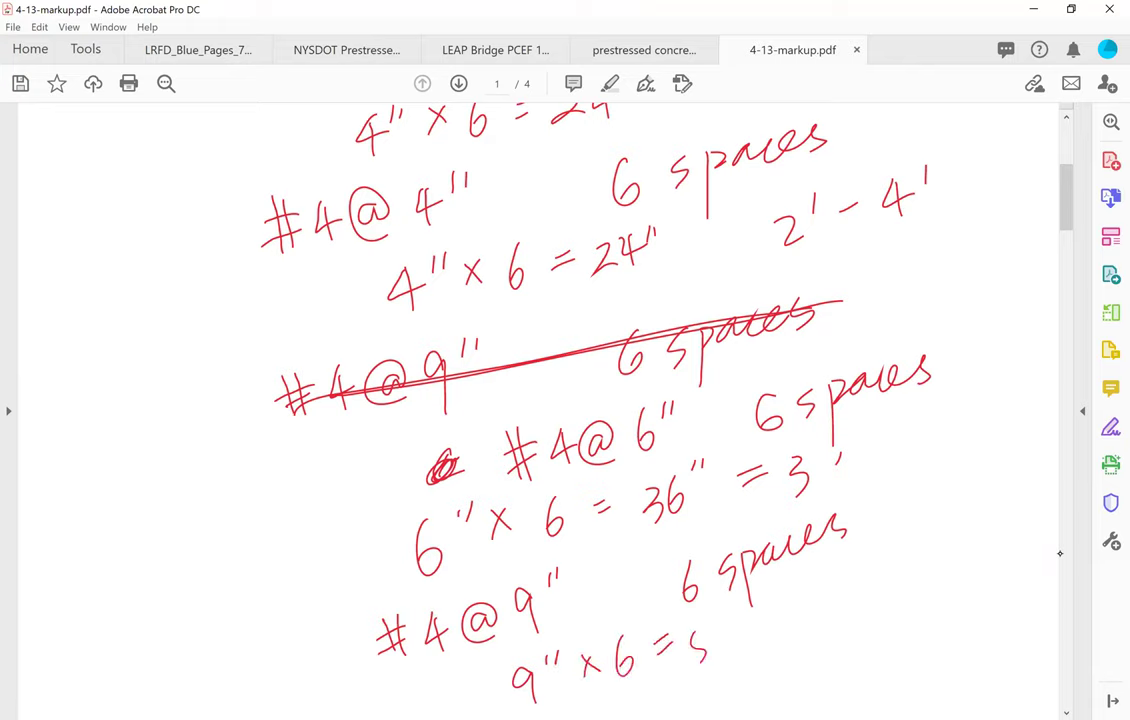
{"action": "left_click_drag", "start_coordinate": [723, 622], "coordinate": [716, 658]}
{"action": "left_click_drag", "start_coordinate": [733, 624], "coordinate": [730, 640]}
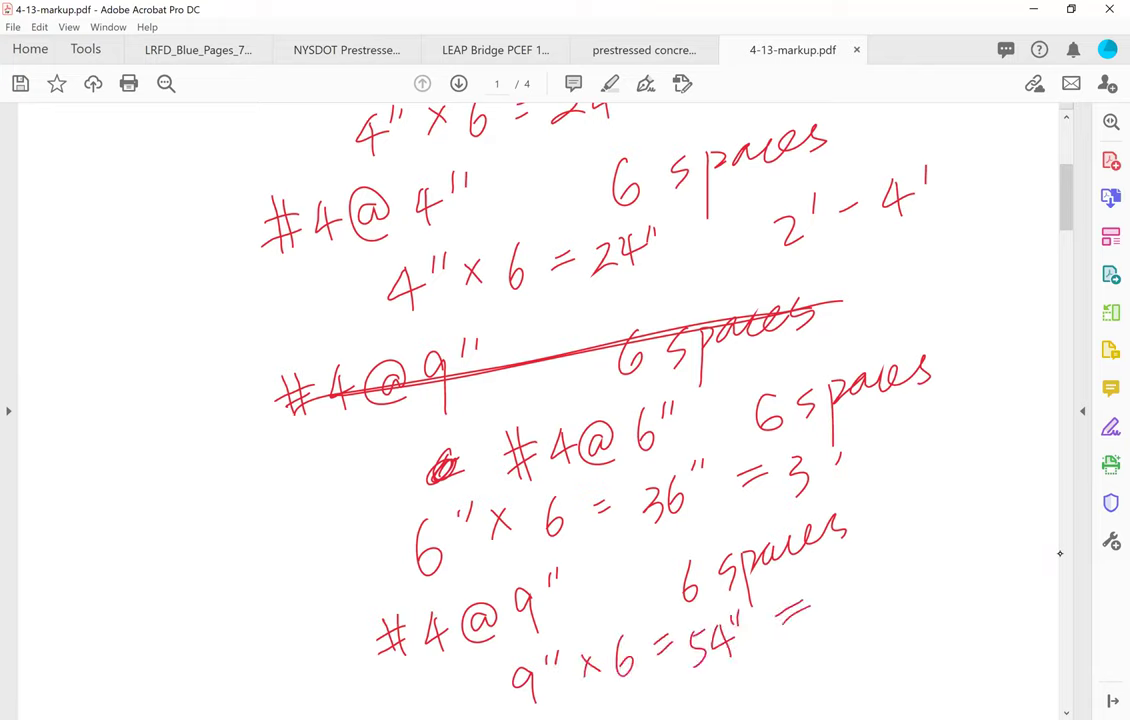
{"action": "left_click_drag", "start_coordinate": [841, 570], "coordinate": [860, 596]}
{"action": "mouse_move", "coordinate": [860, 564]}
{"action": "left_mouse_down"}
{"action": "mouse_move", "coordinate": [857, 610]}
{"action": "mouse_move", "coordinate": [882, 600]}
{"action": "left_mouse_up"}
{"action": "left_click", "coordinate": [873, 597]}
{"action": "left_click_drag", "start_coordinate": [887, 566], "coordinate": [900, 563]}
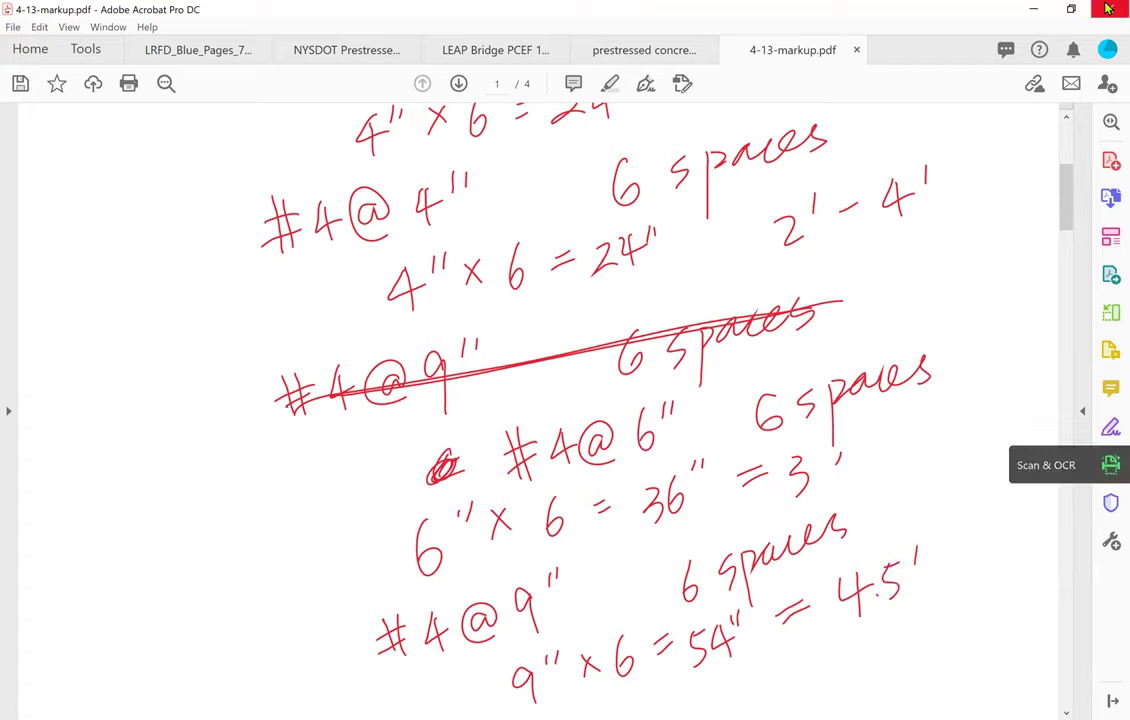
Step: Handwrite the zone ranges: "4' - 7'" beside the 6" zone and "7' - 11.5'" under the 9" zone
{"action": "left_click_drag", "start_coordinate": [917, 432], "coordinate": [932, 452]}
{"action": "left_click_drag", "start_coordinate": [926, 432], "coordinate": [925, 463]}
{"action": "left_click_drag", "start_coordinate": [979, 408], "coordinate": [989, 446]}
{"action": "scroll", "coordinate": [460, 539], "scroll_direction": "down", "scroll_amount": 2}
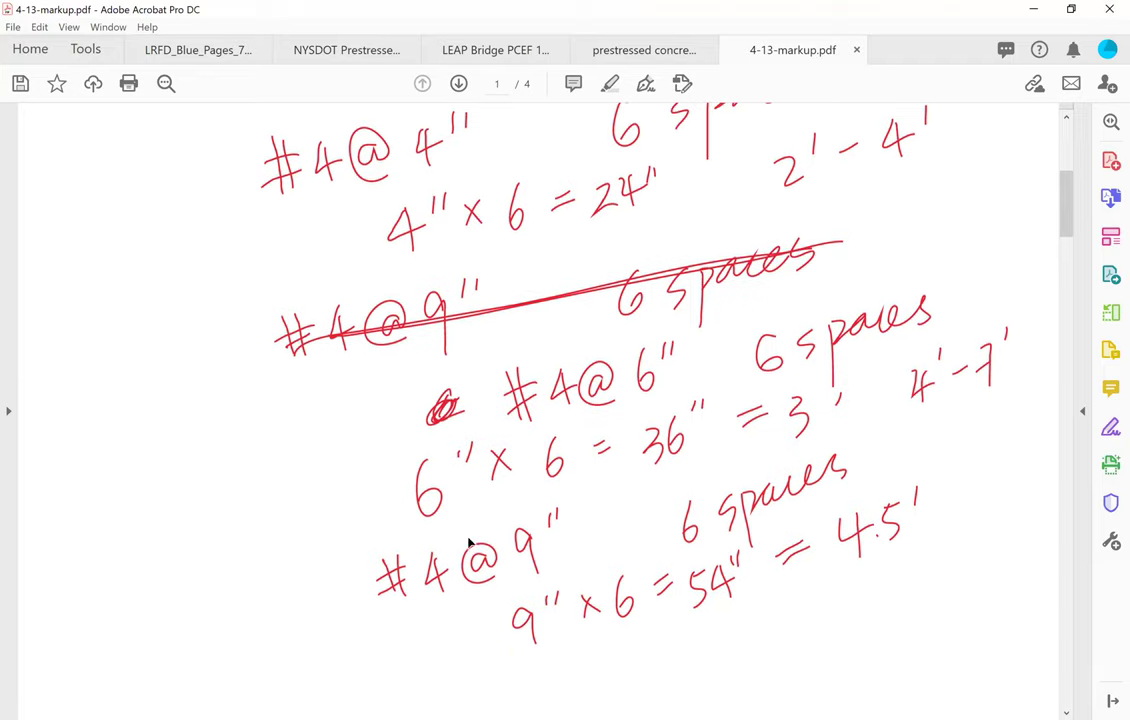
{"action": "left_click_drag", "start_coordinate": [568, 628], "coordinate": [595, 670]}
{"action": "mouse_move", "coordinate": [608, 608]}
{"action": "left_mouse_down"}
{"action": "mouse_move", "coordinate": [605, 623]}
{"action": "mouse_move", "coordinate": [673, 618]}
{"action": "left_mouse_up"}
{"action": "left_click_drag", "start_coordinate": [698, 593], "coordinate": [701, 613]}
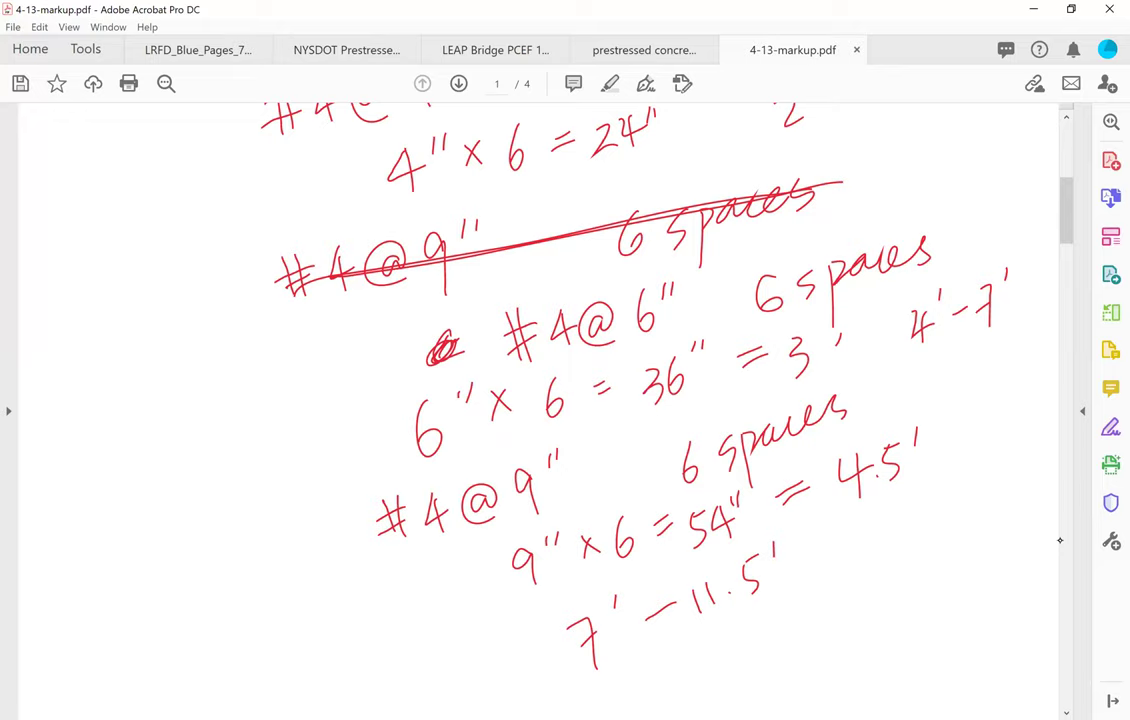
Step: Handwrite the last stirrup zone, "#4 @ 12" remaining", below the 7' - 11.5' range
{"action": "scroll", "coordinate": [687, 553], "scroll_direction": "down", "scroll_amount": 2}
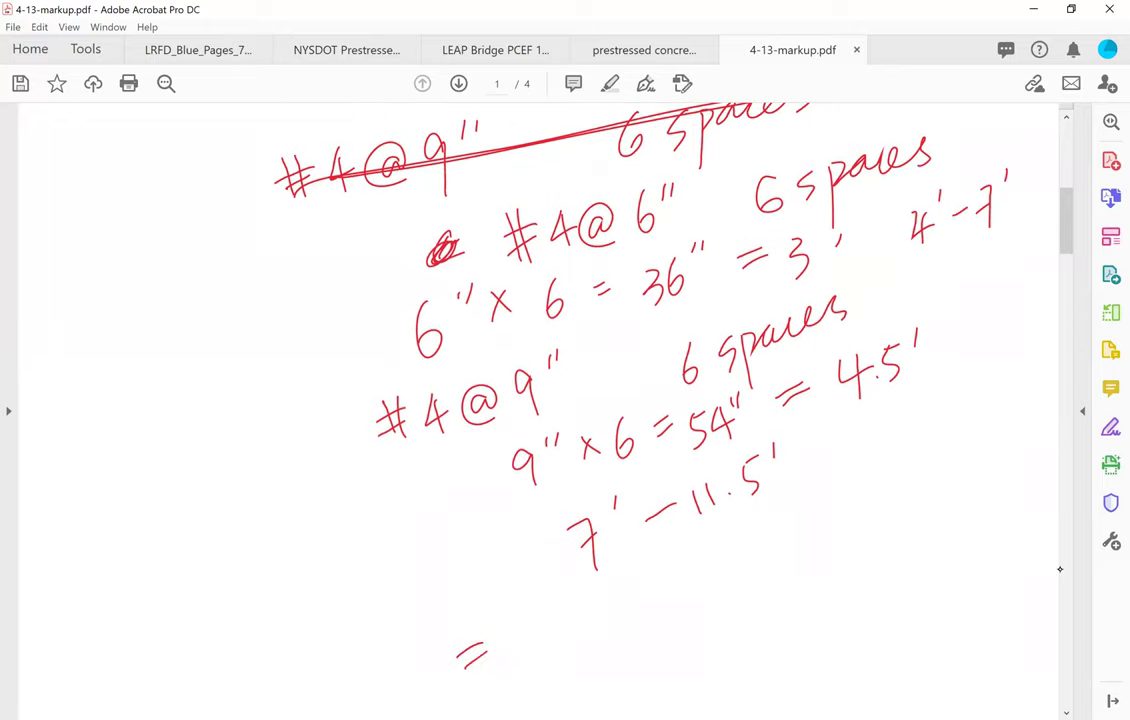
{"action": "mouse_move", "coordinate": [515, 600]}
{"action": "left_mouse_down"}
{"action": "mouse_move", "coordinate": [530, 635]}
{"action": "mouse_move", "coordinate": [522, 655]}
{"action": "left_mouse_up"}
{"action": "mouse_move", "coordinate": [560, 622]}
{"action": "left_mouse_down"}
{"action": "mouse_move", "coordinate": [548, 632]}
{"action": "mouse_move", "coordinate": [578, 612]}
{"action": "mouse_move", "coordinate": [603, 622]}
{"action": "left_mouse_up"}
{"action": "left_click_drag", "start_coordinate": [610, 602], "coordinate": [632, 620]}
{"action": "mouse_move", "coordinate": [640, 578]}
{"action": "left_mouse_down"}
{"action": "mouse_move", "coordinate": [709, 589]}
{"action": "mouse_move", "coordinate": [790, 531]}
{"action": "mouse_move", "coordinate": [830, 525]}
{"action": "mouse_move", "coordinate": [859, 485]}
{"action": "mouse_move", "coordinate": [896, 477]}
{"action": "mouse_move", "coordinate": [912, 525]}
{"action": "left_mouse_up"}
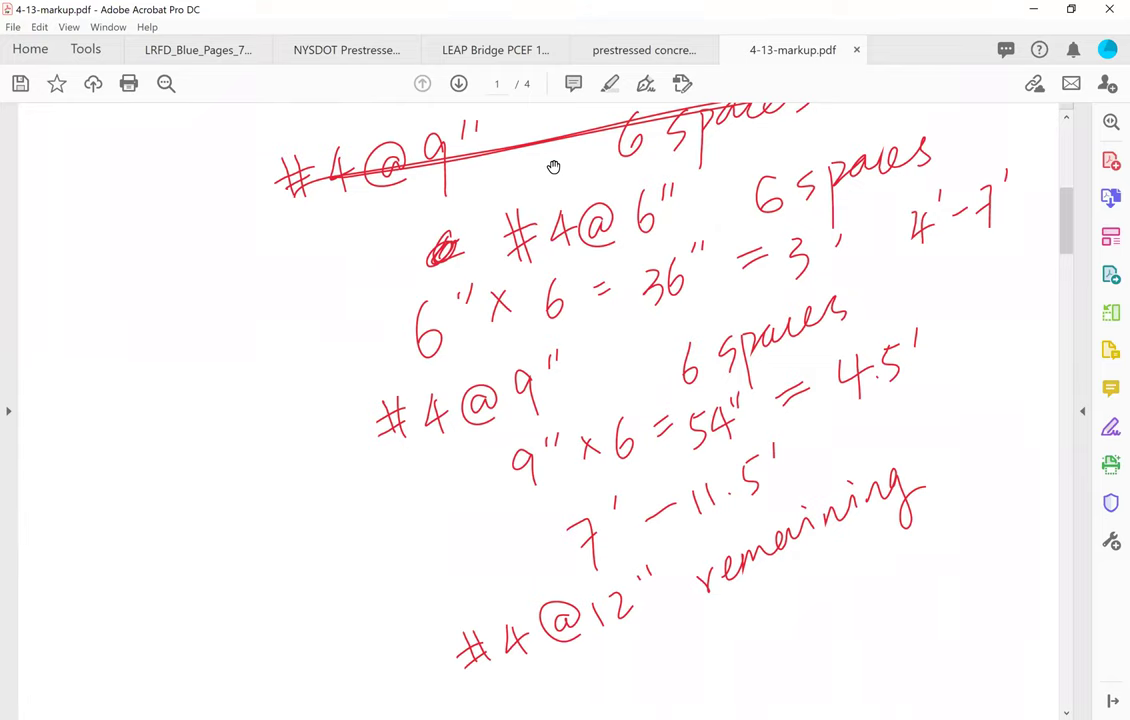
Step: Switch to the Precast/Prestressed Girder program and add a second stirrup row for beam 1, size US#4[M13], ending at 4 ft
{"action": "key", "text": "alt+Tab"}
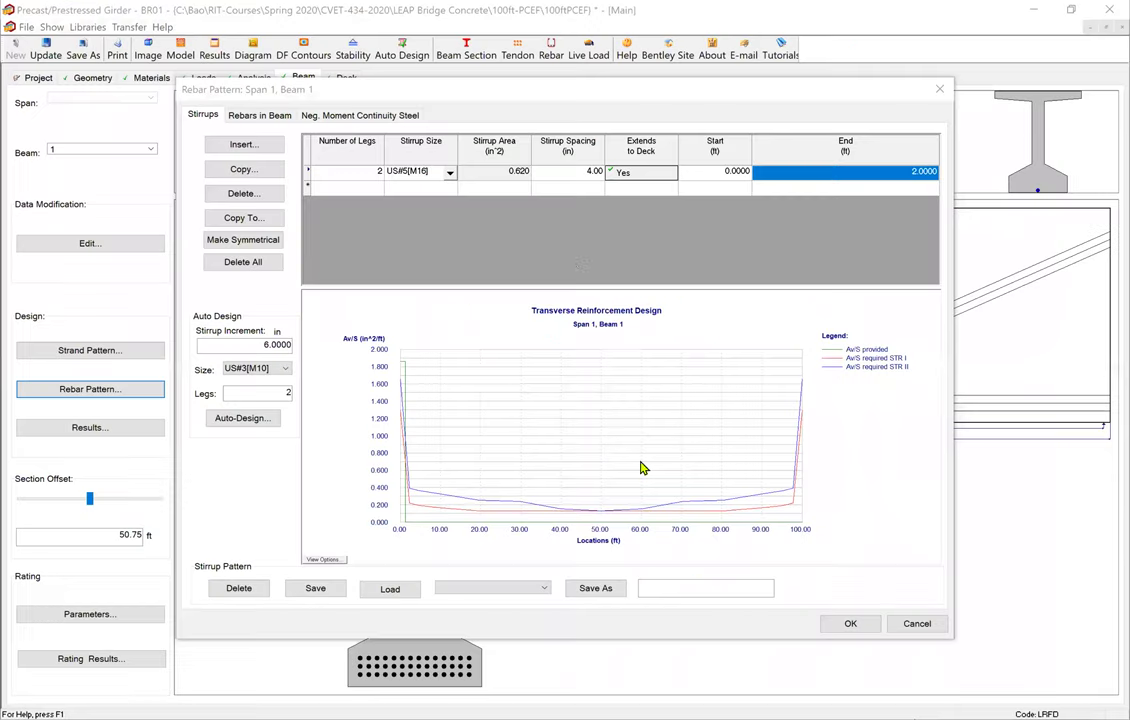
{"action": "left_click", "coordinate": [366, 192]}
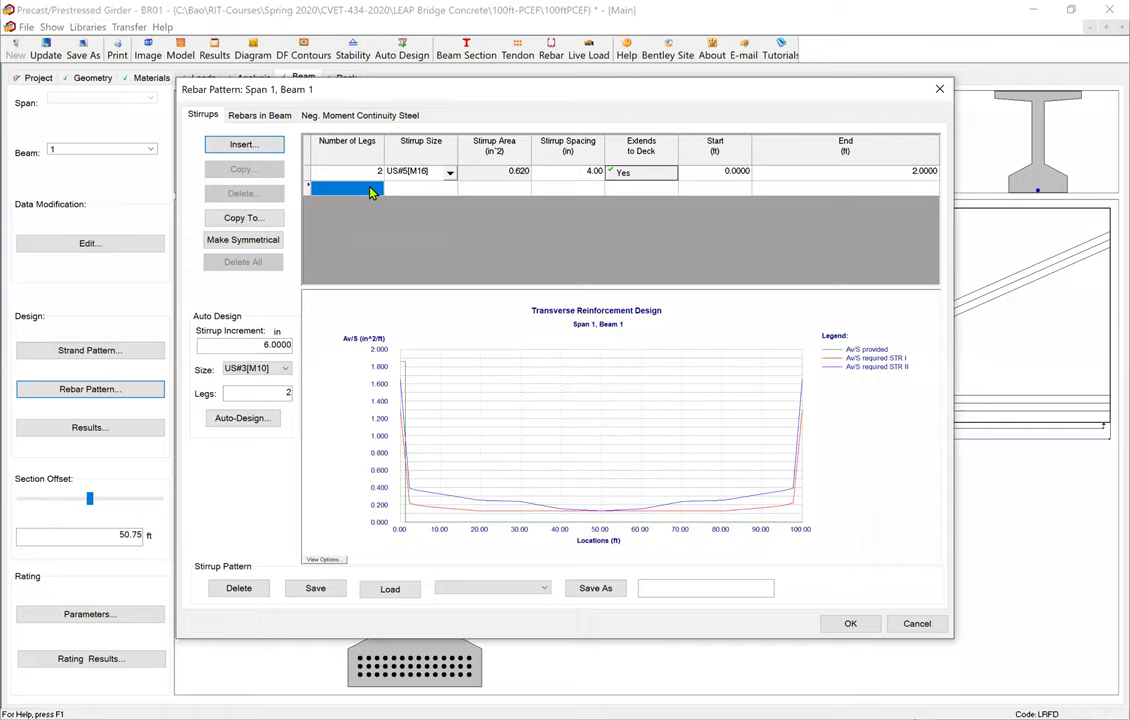
{"action": "left_click", "coordinate": [479, 189]}
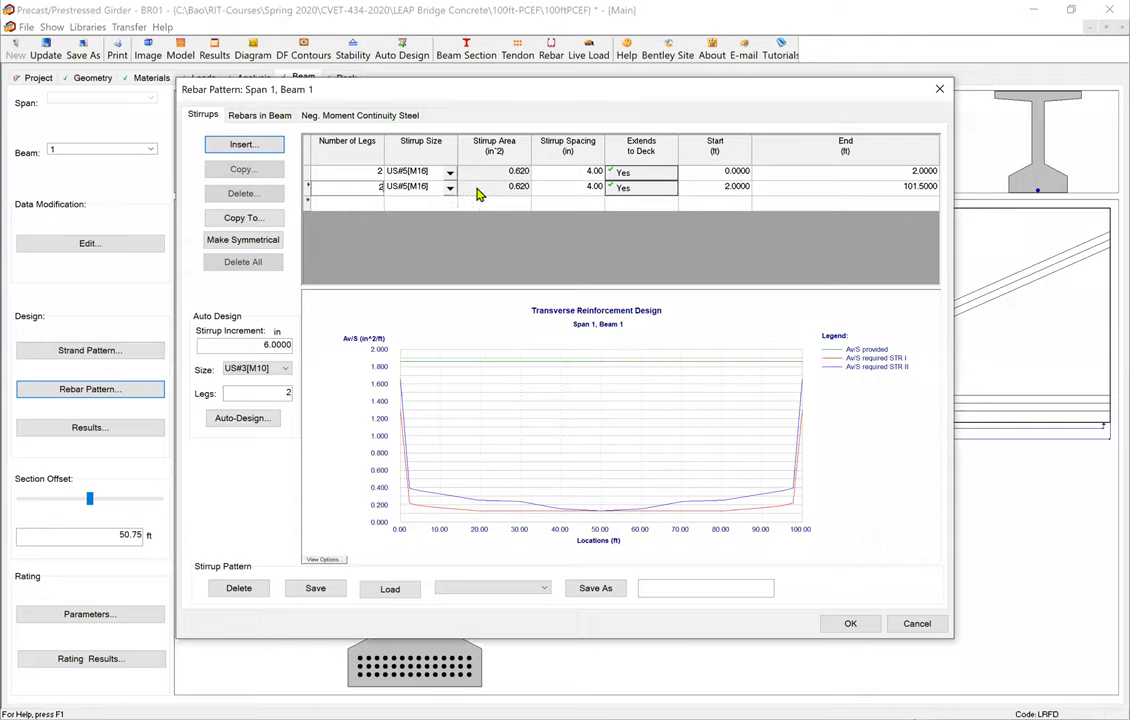
{"action": "left_click", "coordinate": [450, 188]}
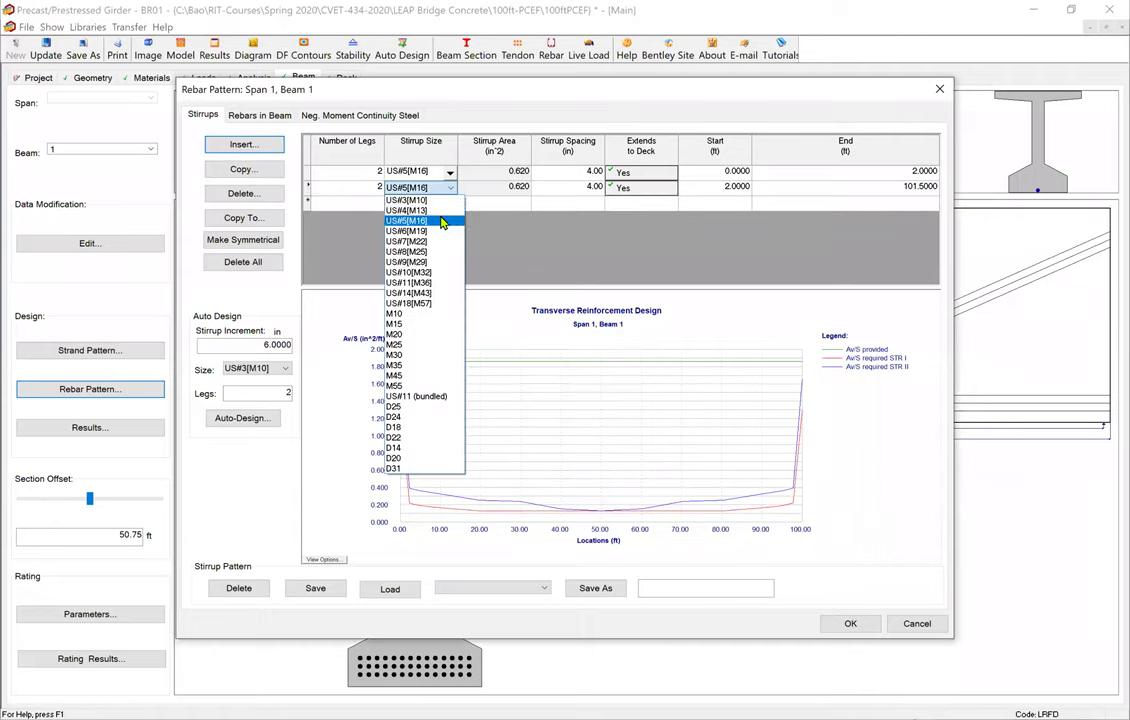
{"action": "left_click", "coordinate": [440, 211]}
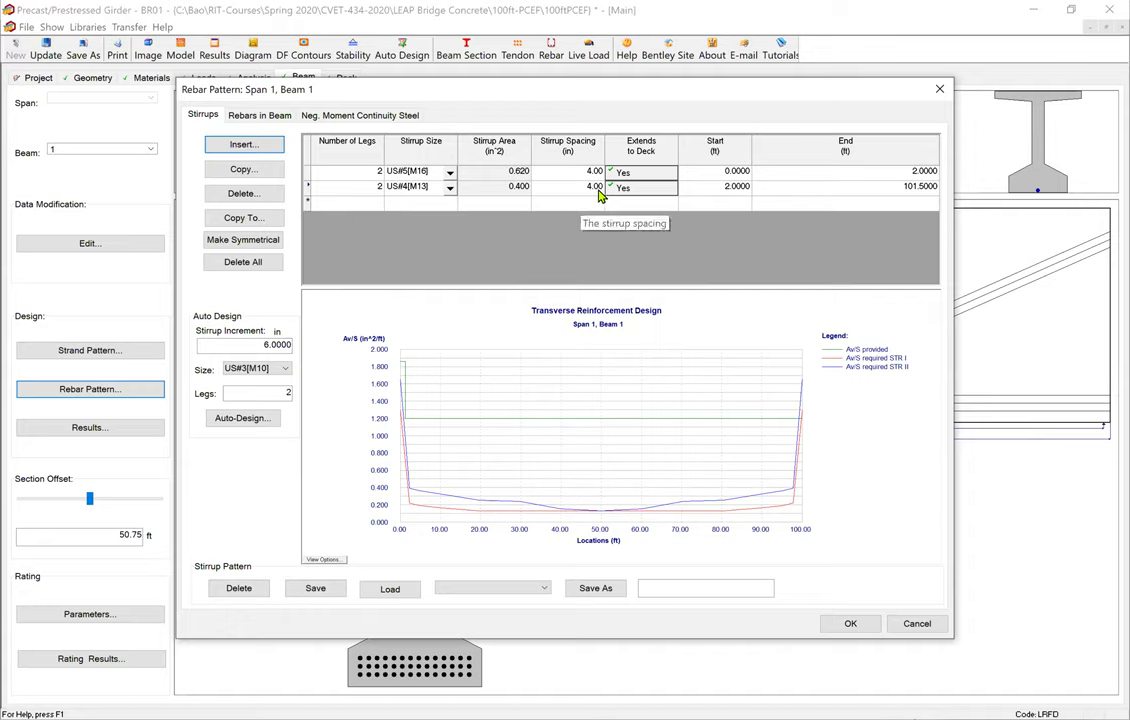
{"action": "left_click", "coordinate": [868, 192]}
{"action": "type", "text": "4"}
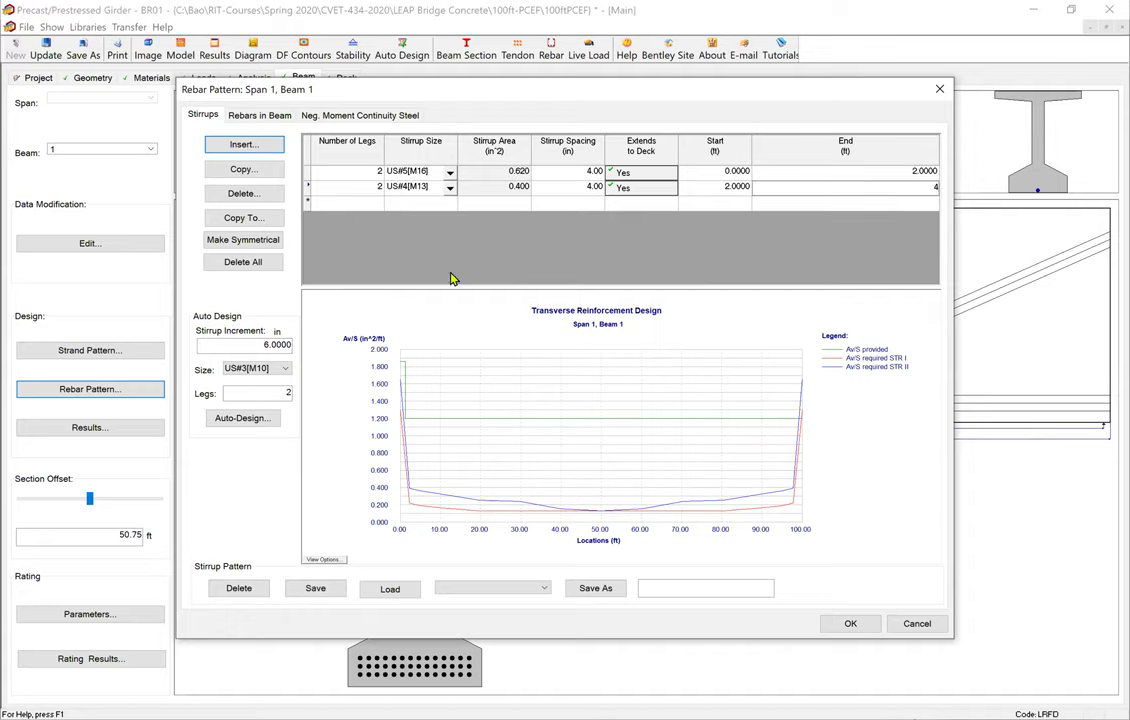
Step: Copy the #4 stirrup row and set the copy to 6 in spacing from 4 ft to 7 ft
{"action": "left_click", "coordinate": [262, 171]}
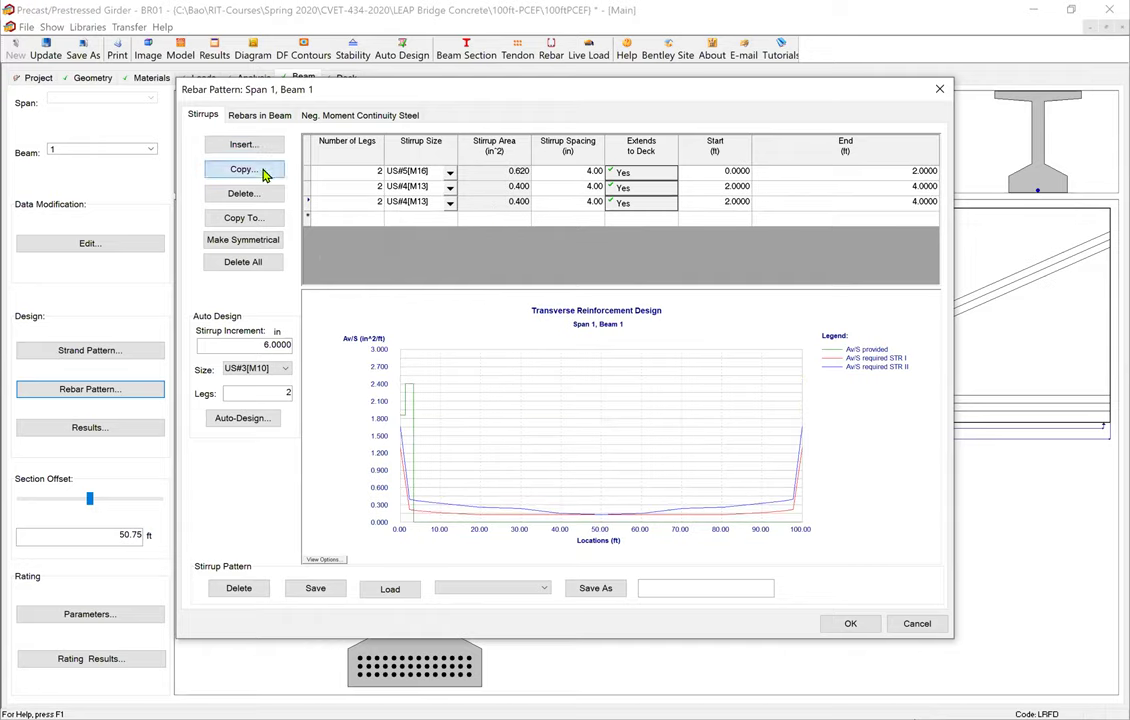
{"action": "left_click", "coordinate": [584, 206]}
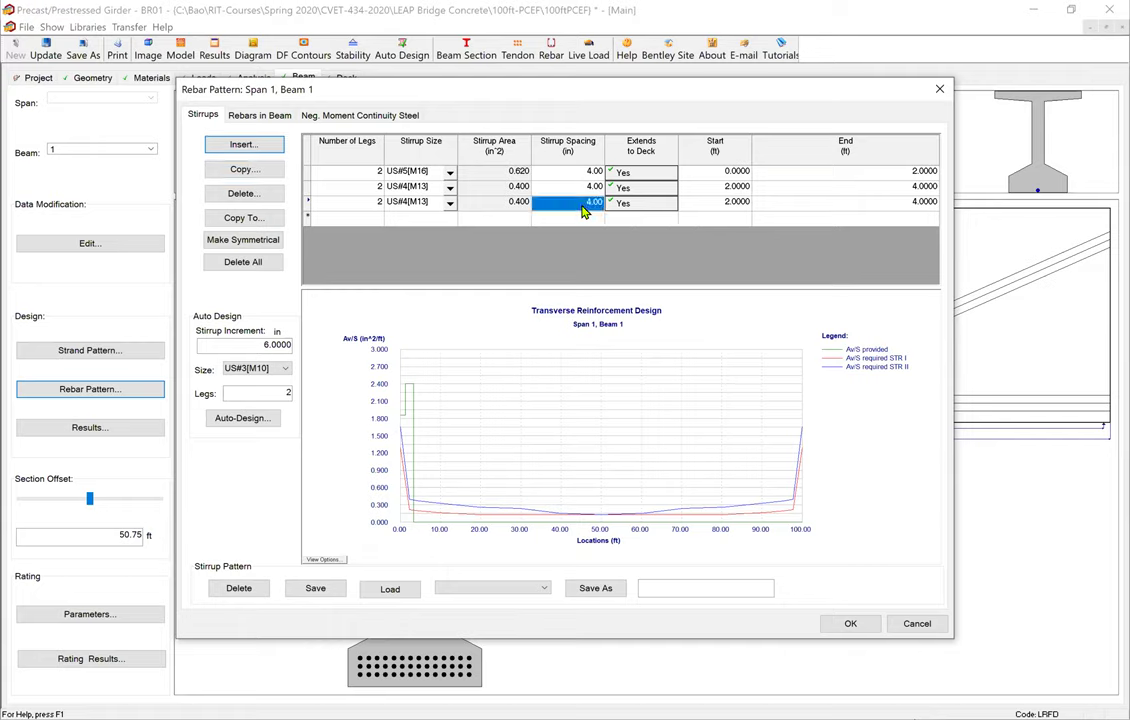
{"action": "type", "text": "6"}
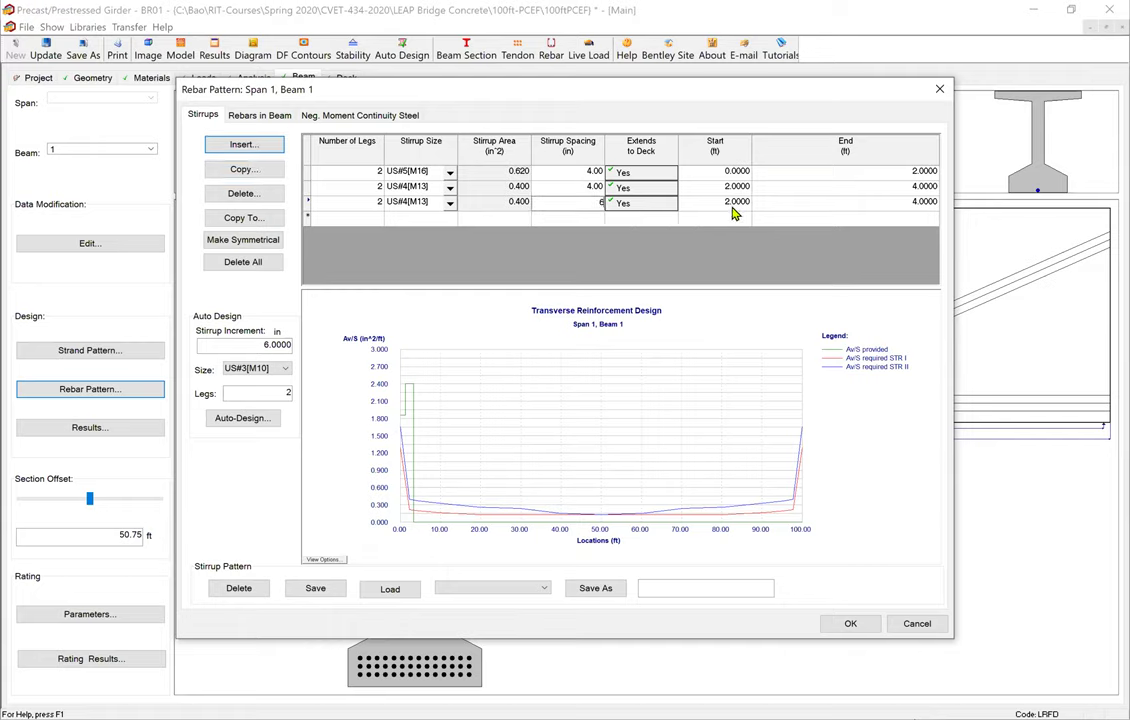
{"action": "left_click", "coordinate": [733, 211]}
{"action": "type", "text": "4"}
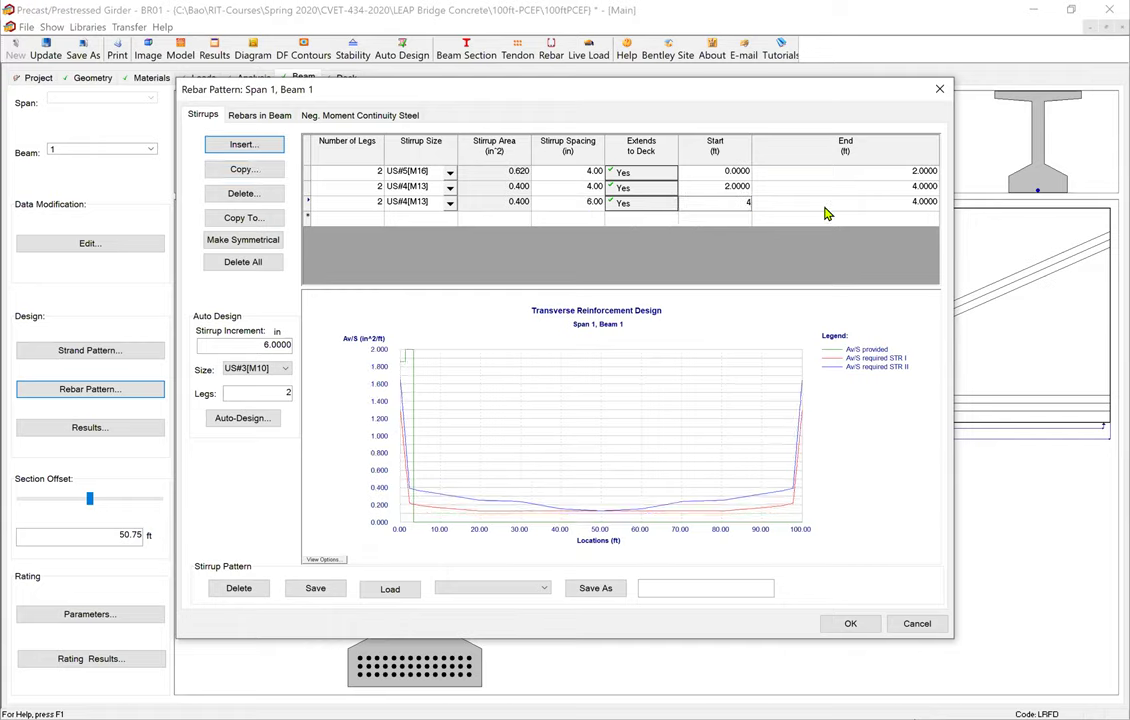
{"action": "left_click", "coordinate": [826, 210]}
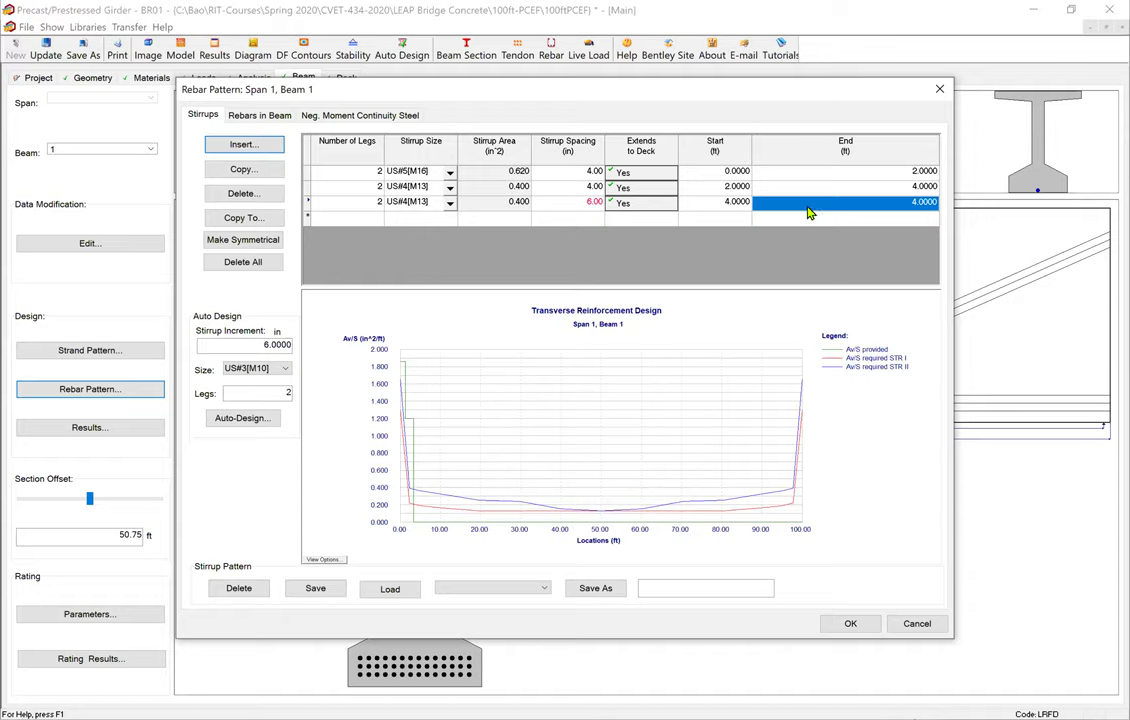
{"action": "type", "text": "7"}
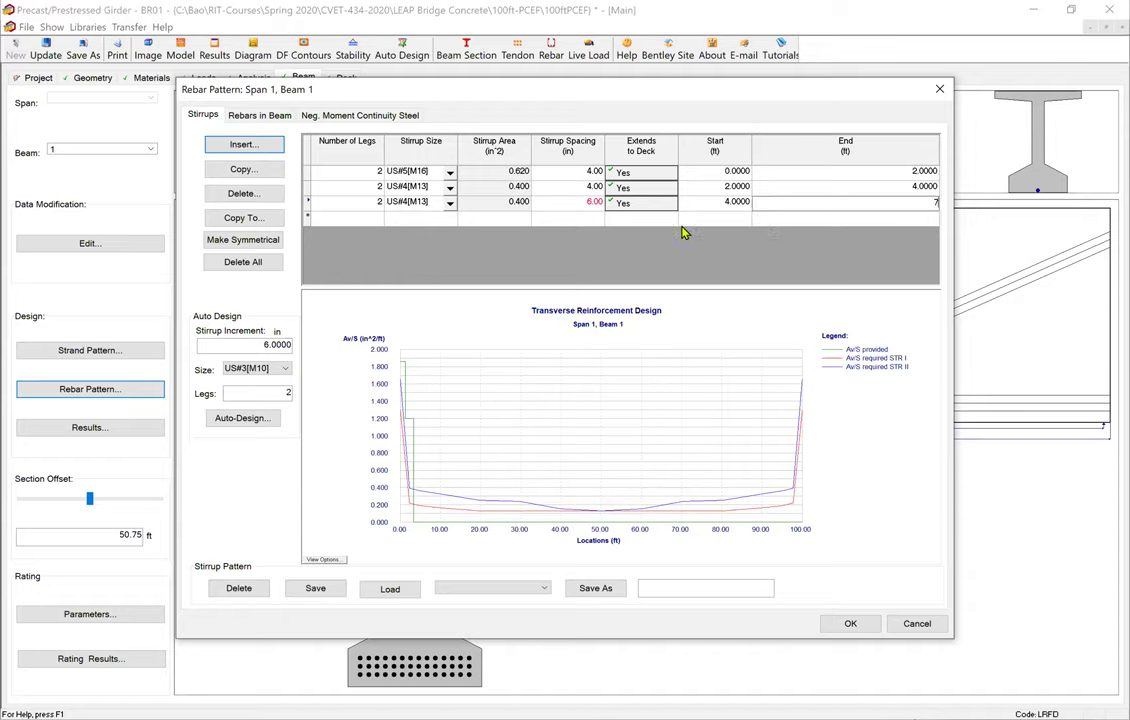
Step: Delete the misplaced inserted row and add a fourth stirrup row at the end of the table with 9 in spacing, ending at 11.5 ft
{"action": "left_click", "coordinate": [270, 148]}
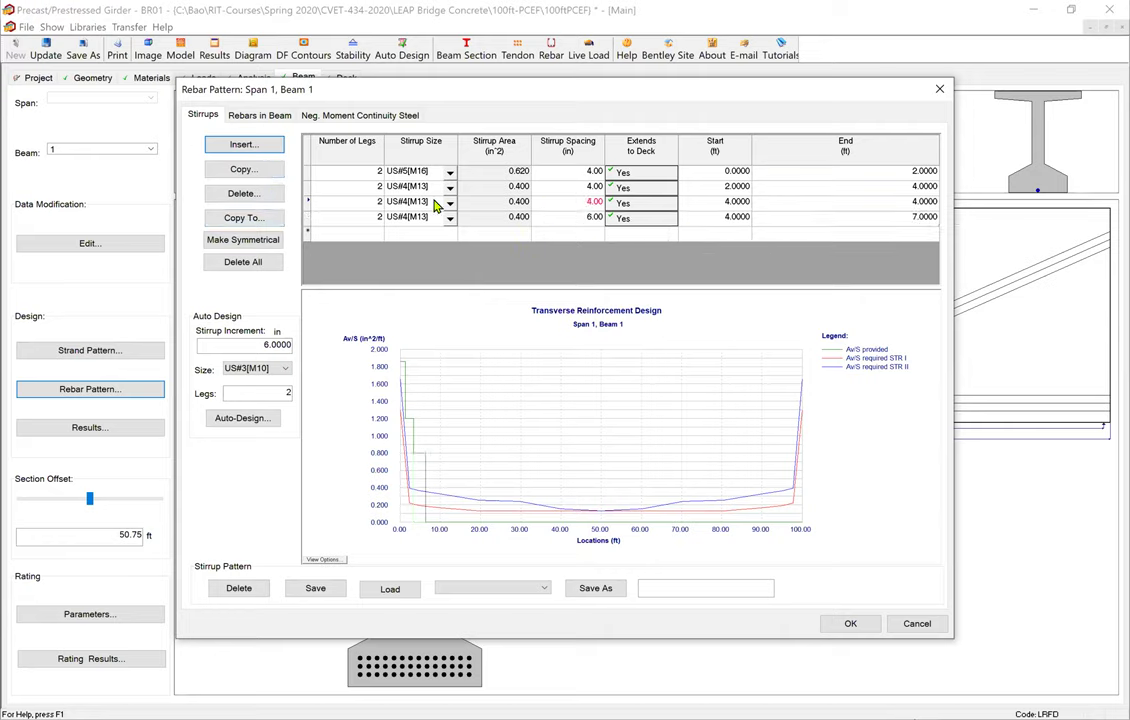
{"action": "left_click", "coordinate": [241, 194]}
{"action": "left_click", "coordinate": [255, 148]}
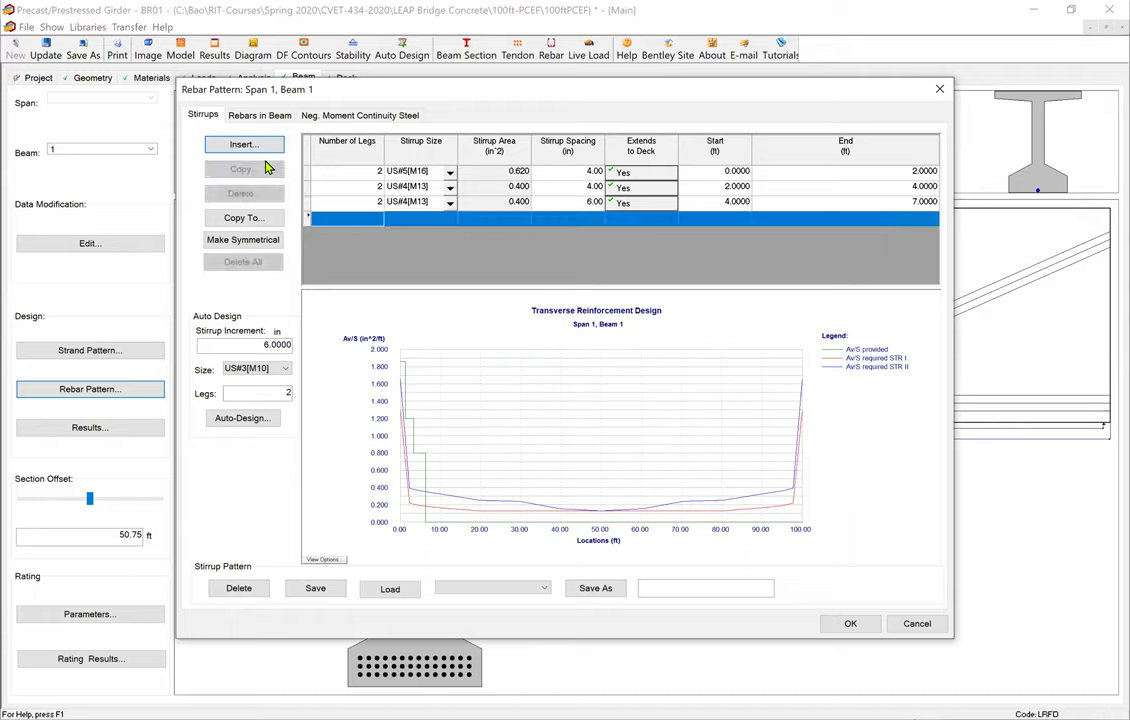
{"action": "left_click", "coordinate": [592, 218]}
{"action": "type", "text": "9"}
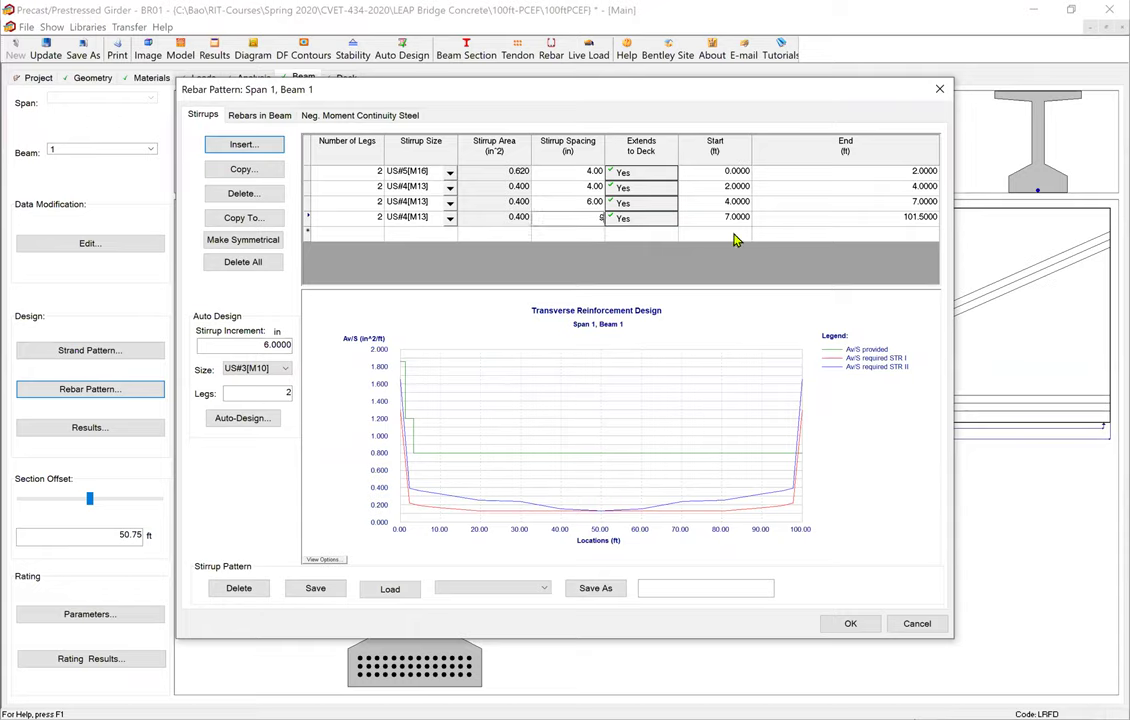
{"action": "left_click", "coordinate": [829, 224]}
{"action": "type", "text": "11"}
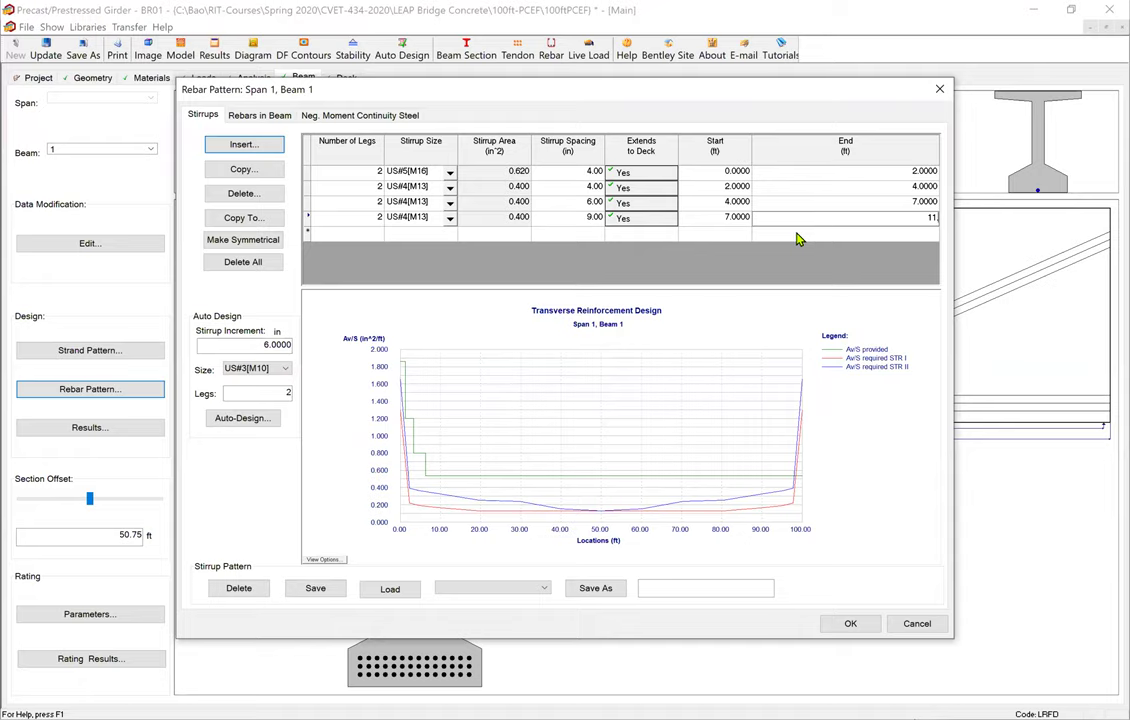
{"action": "type", "text": ".5"}
Step: Add a fifth stirrup row after the 9 in zone with 12 in spacing, ending at 91 ft
{"action": "left_click", "coordinate": [310, 233]}
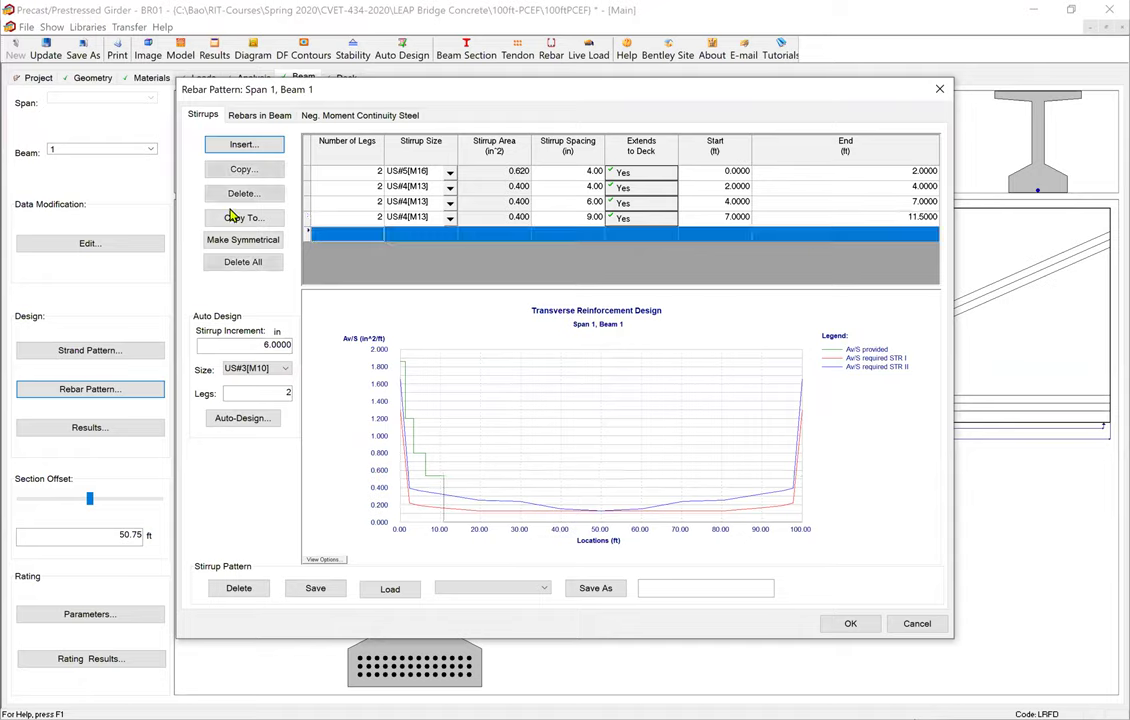
{"action": "left_click", "coordinate": [244, 146]}
{"action": "left_click", "coordinate": [590, 238]}
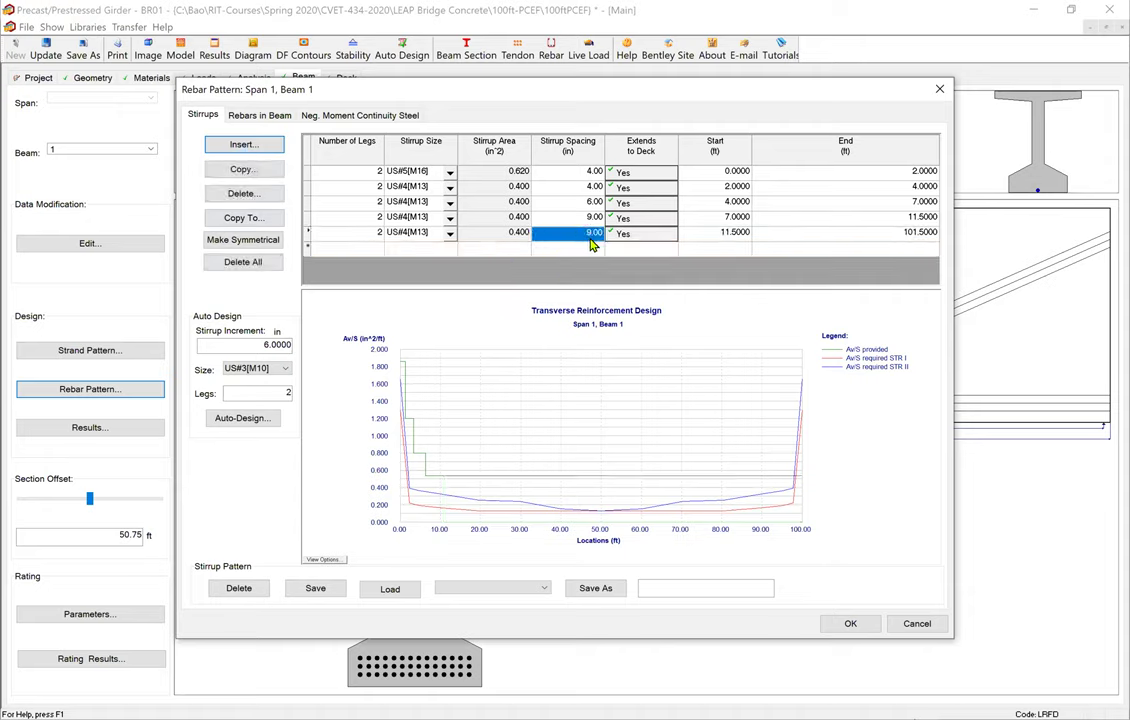
{"action": "type", "text": "12"}
{"action": "left_click", "coordinate": [845, 238]}
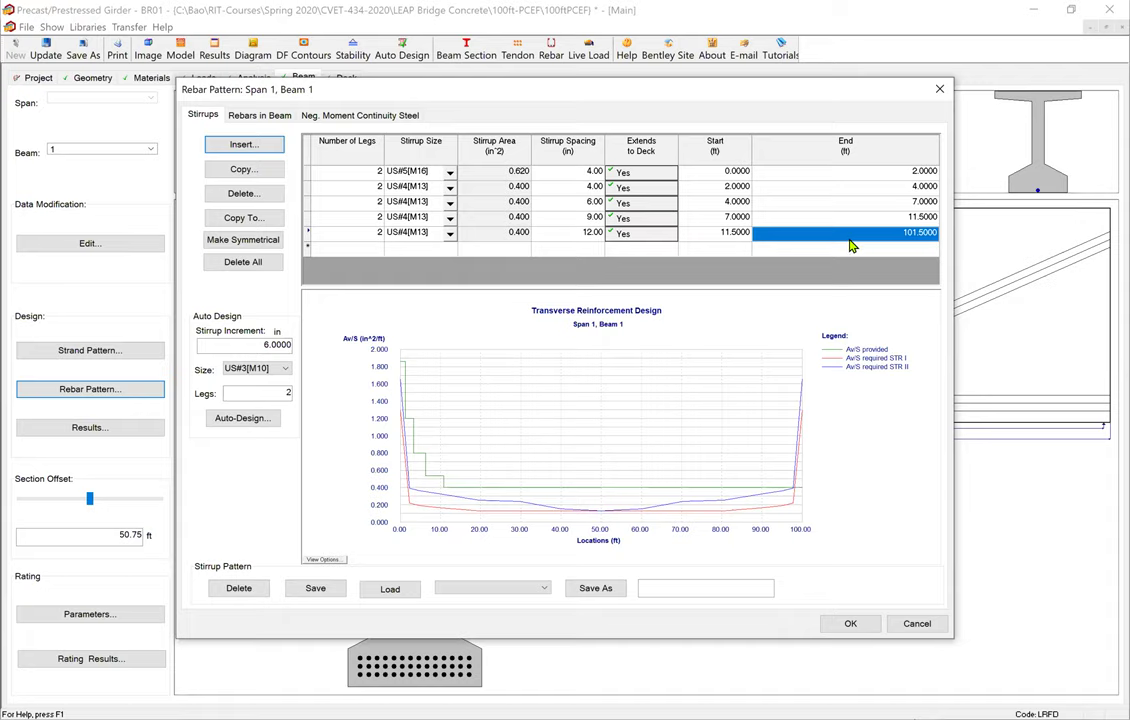
{"action": "key", "text": "BackSpace"}
{"action": "type", "text": "91"}
{"action": "left_click", "coordinate": [838, 250]}
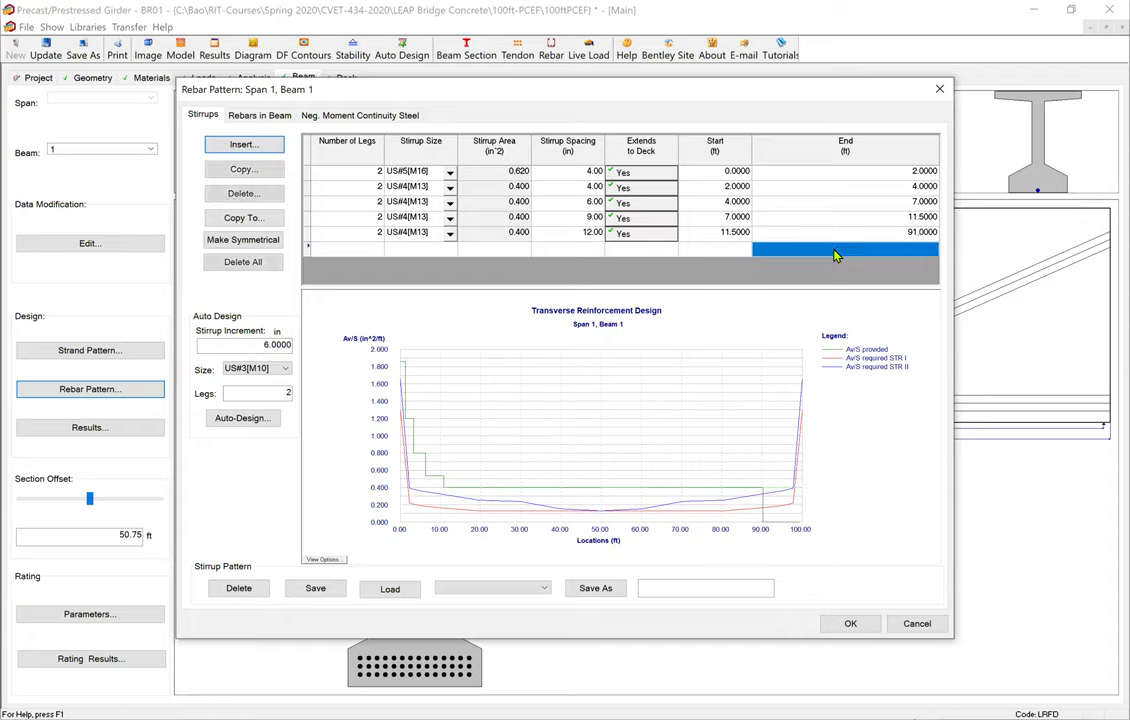
Step: Make the stirrup layout symmetrical along the beam and review the transverse reinforcement chart in the full-screen viewer
{"action": "left_click", "coordinate": [242, 241]}
{"action": "left_click", "coordinate": [620, 409]}
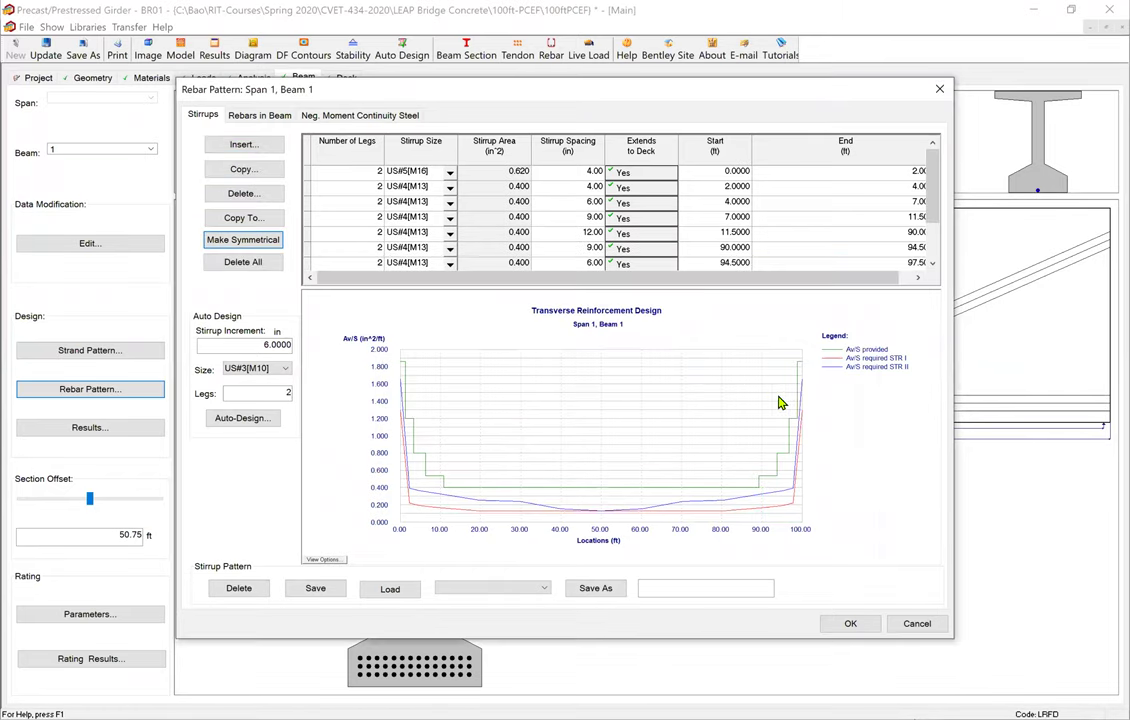
{"action": "left_click", "coordinate": [334, 561]}
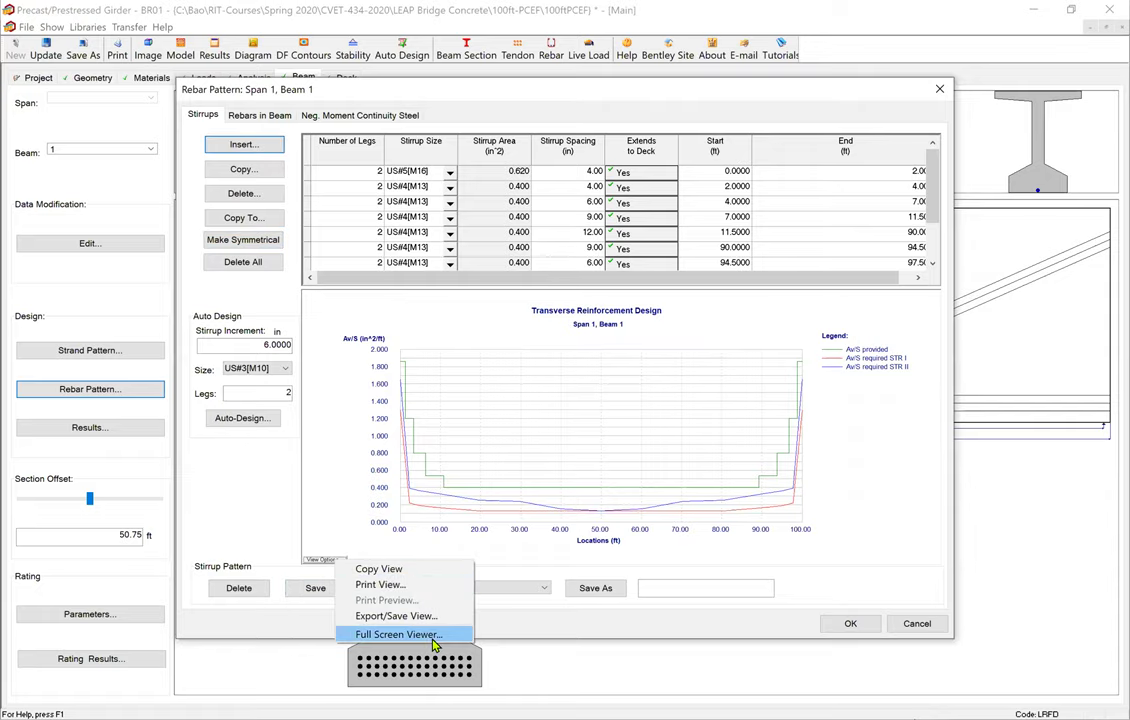
{"action": "left_click", "coordinate": [433, 638]}
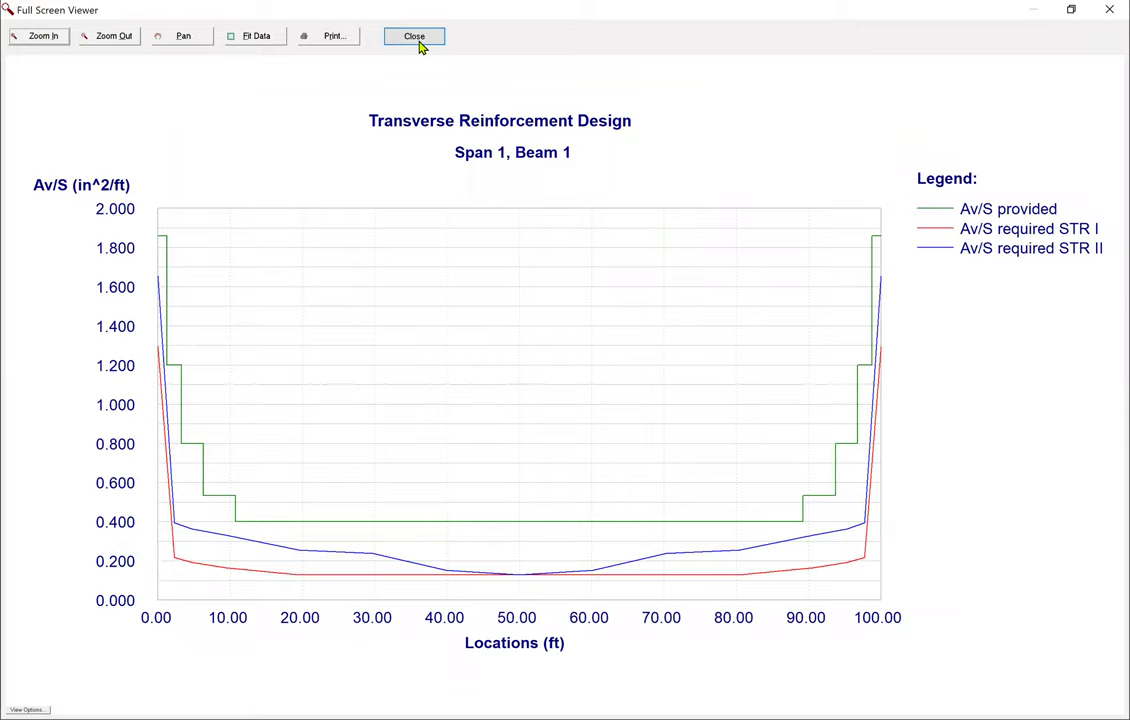
{"action": "key", "text": "Escape"}
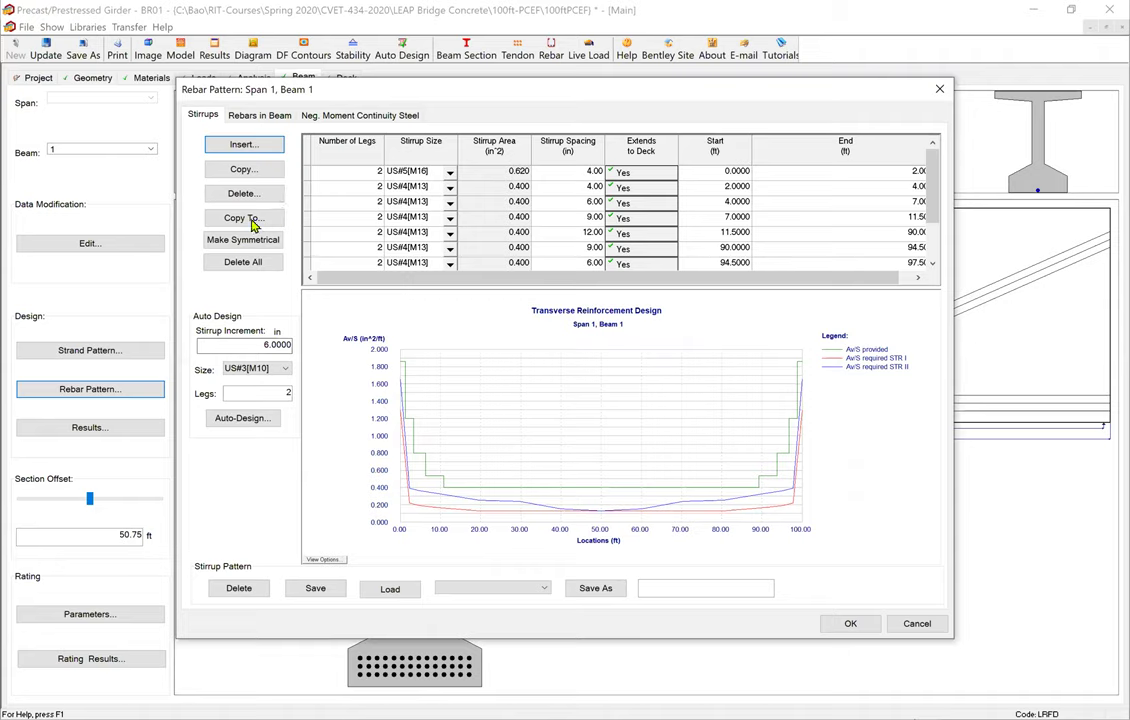
Step: Copy beam 1's stirrup design to all beams and accept the rebar pattern
{"action": "left_click", "coordinate": [258, 222]}
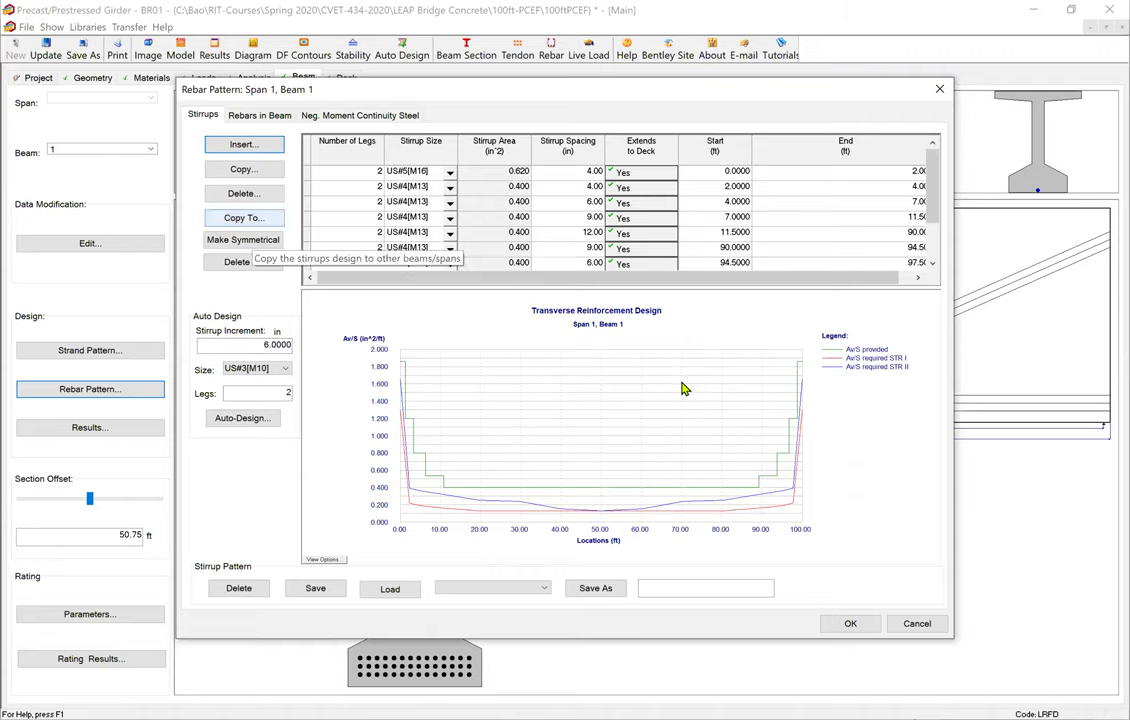
{"action": "left_click", "coordinate": [575, 367]}
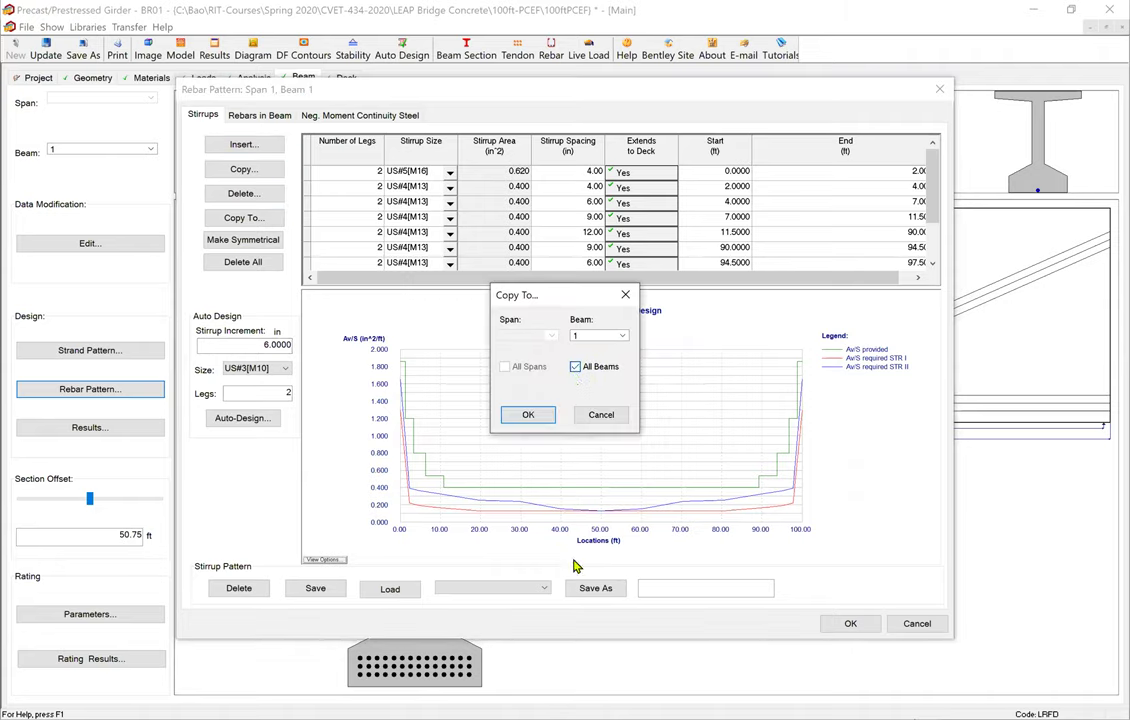
{"action": "left_click", "coordinate": [530, 420]}
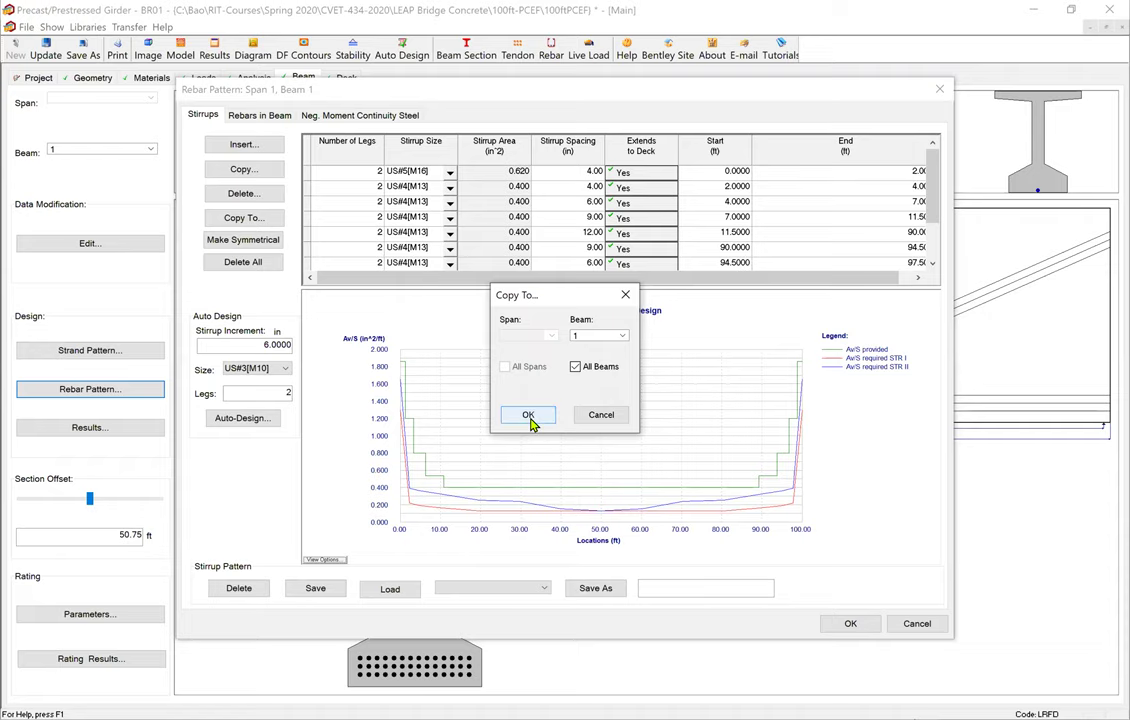
{"action": "key", "text": "Return"}
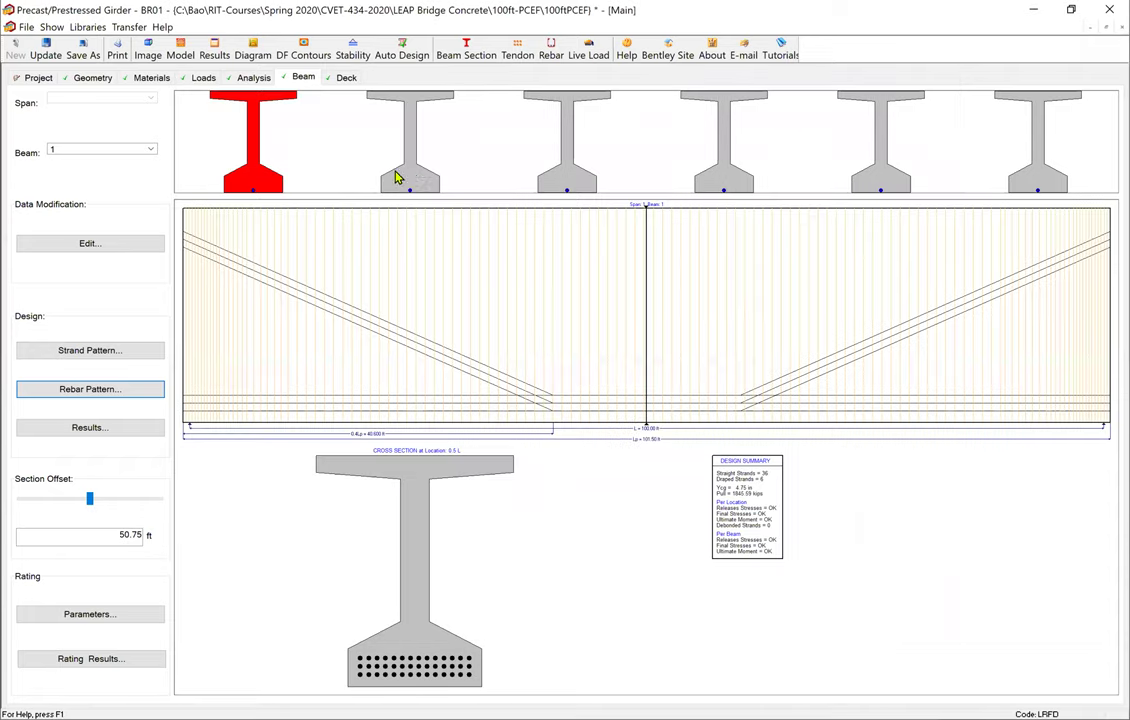
Step: Open beam 2's rebar pattern and compare provided with required Av/S along the span in the full-screen transverse reinforcement chart
{"action": "left_click", "coordinate": [418, 173]}
{"action": "left_click", "coordinate": [405, 168]}
{"action": "left_click", "coordinate": [405, 168]}
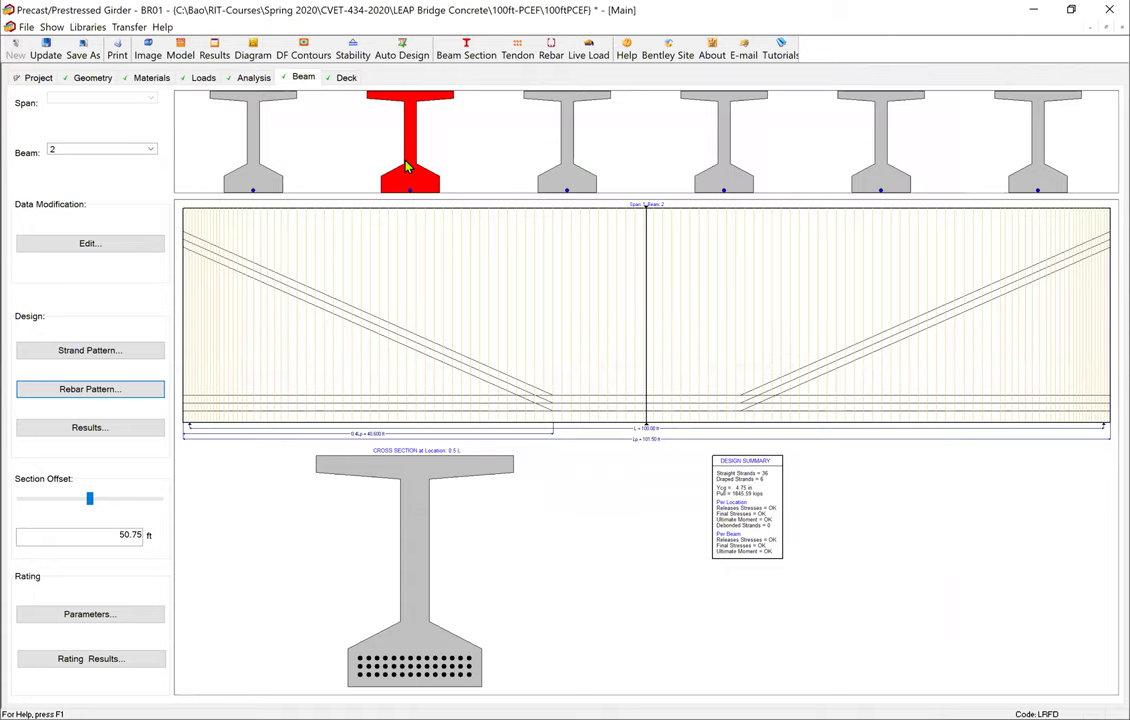
{"action": "left_click", "coordinate": [405, 168]}
{"action": "left_click", "coordinate": [106, 392]}
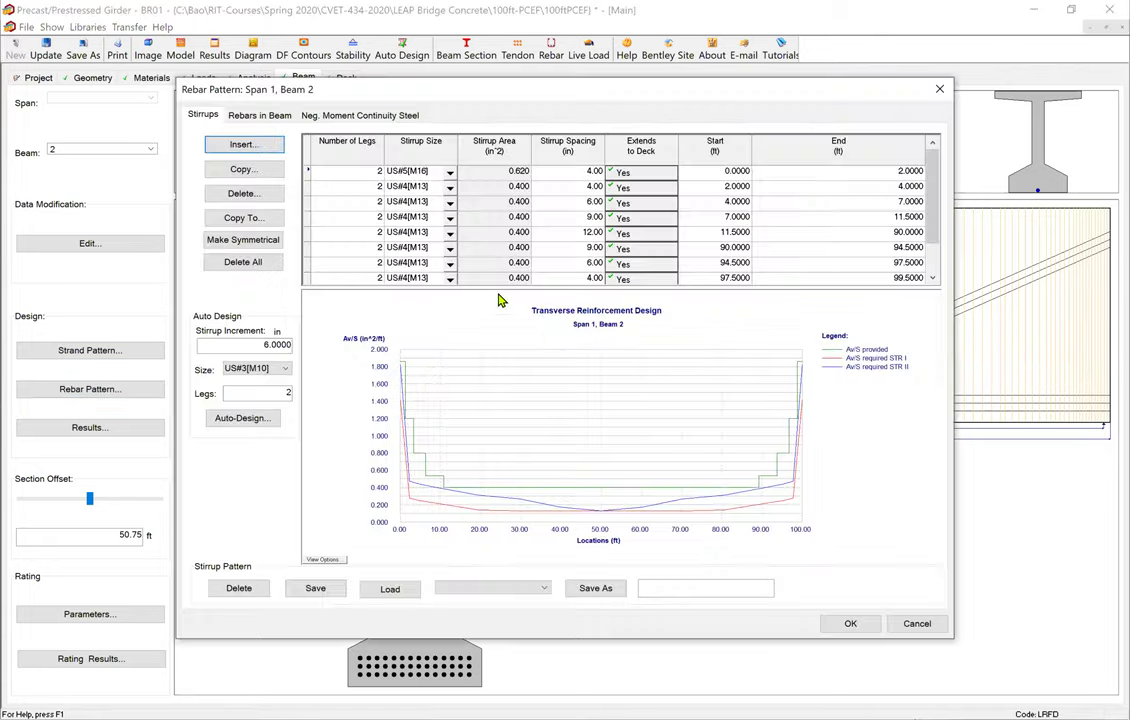
{"action": "left_click", "coordinate": [322, 560]}
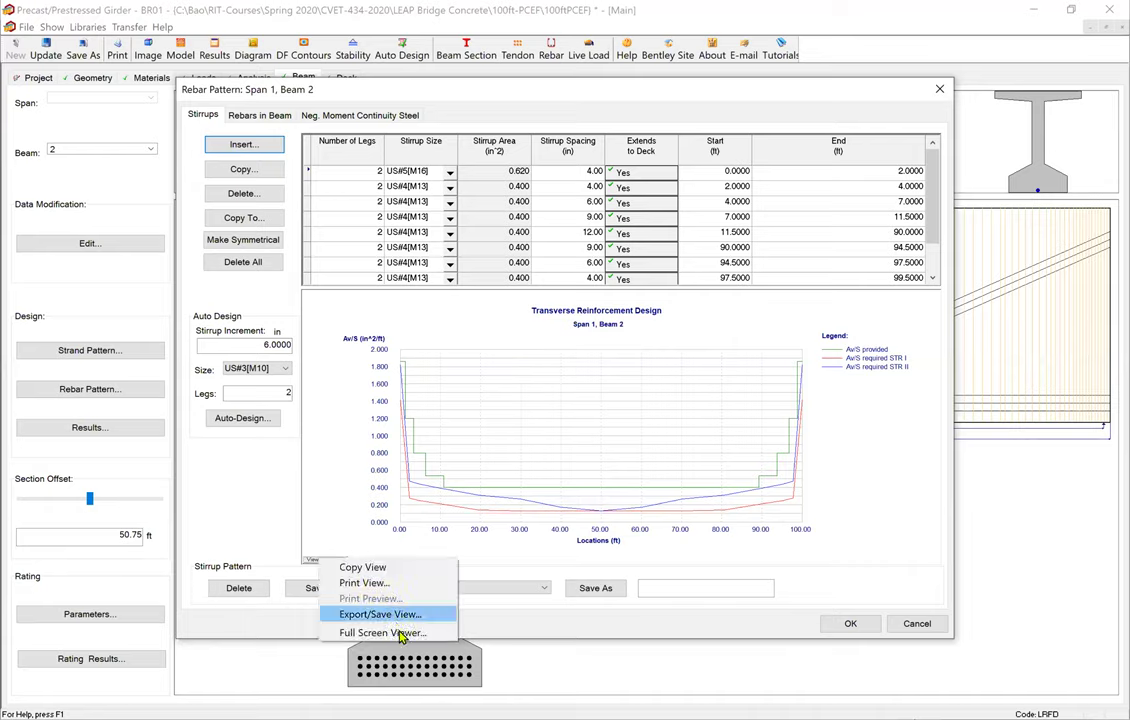
{"action": "left_click", "coordinate": [400, 634]}
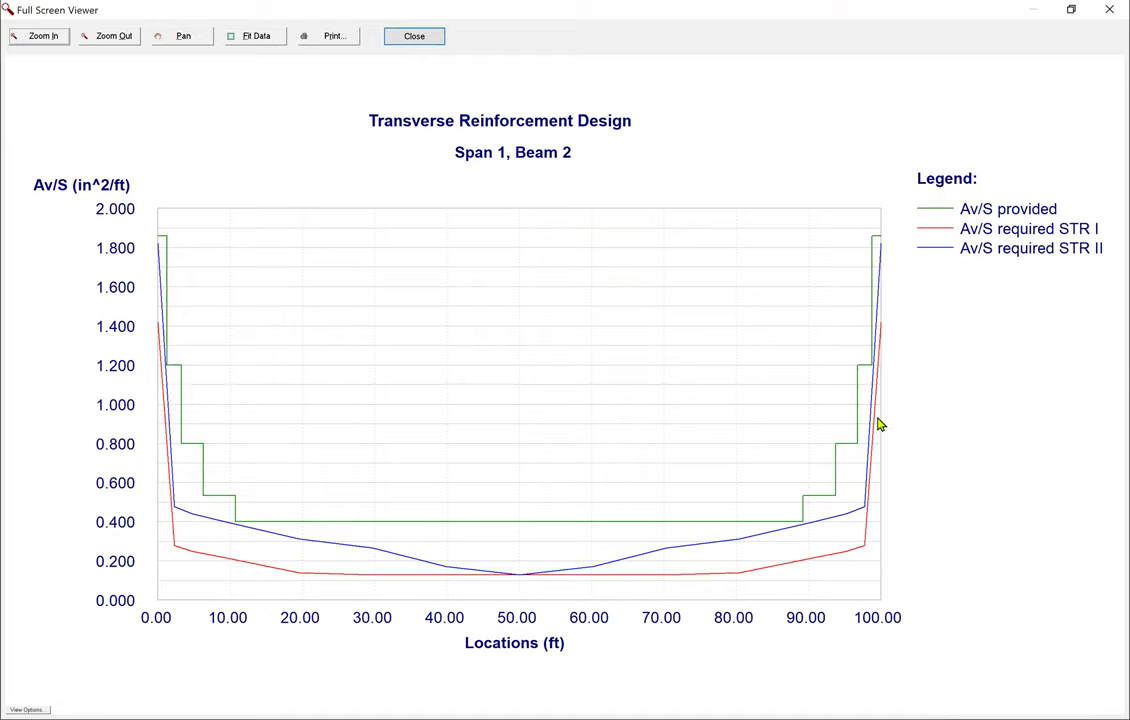
{"action": "left_click", "coordinate": [413, 37]}
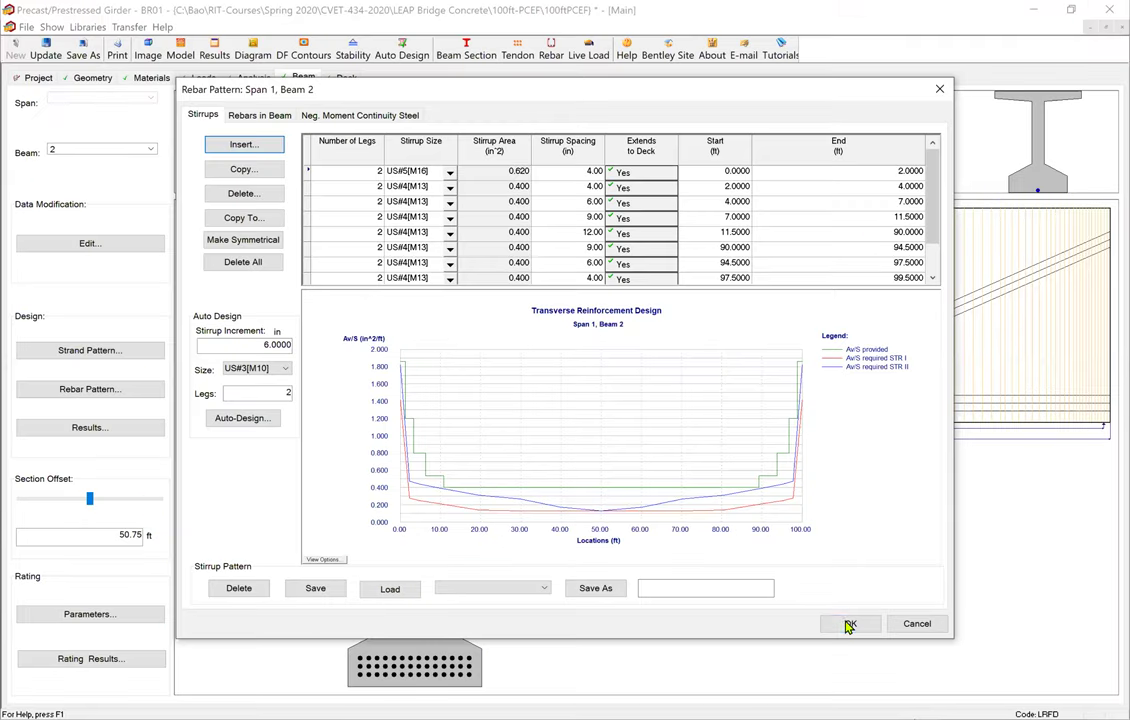
Step: Close beam 2's rebar pattern and generate the design reports
{"action": "key", "text": "Escape"}
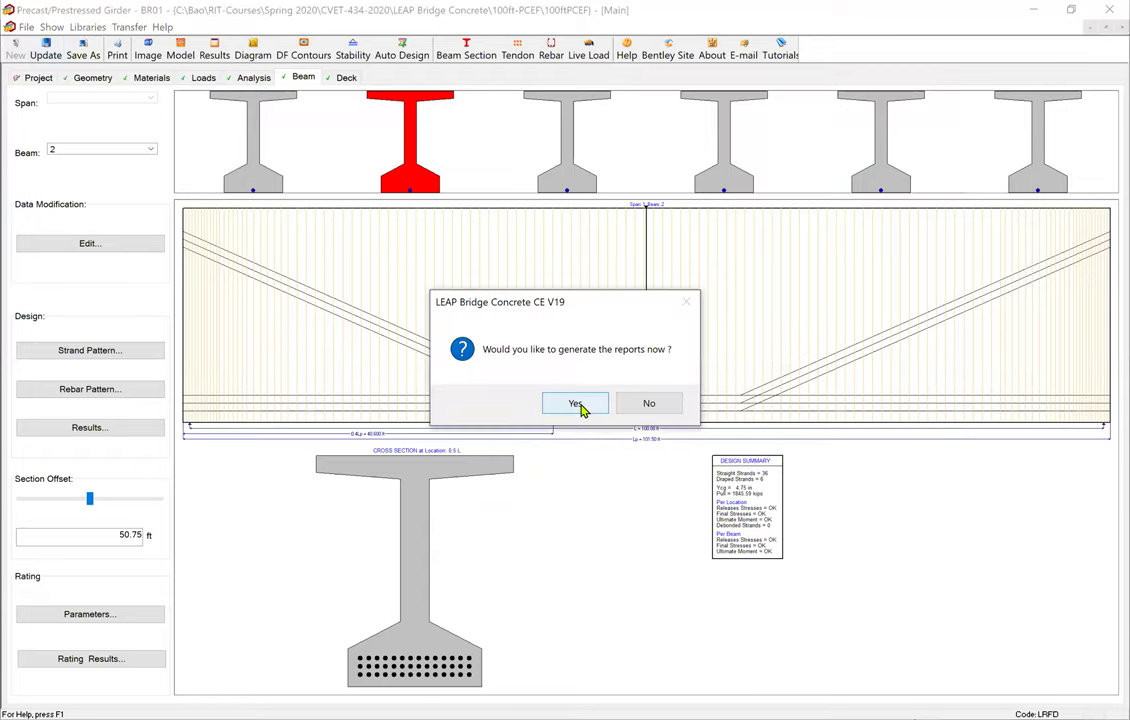
{"action": "left_click", "coordinate": [576, 404]}
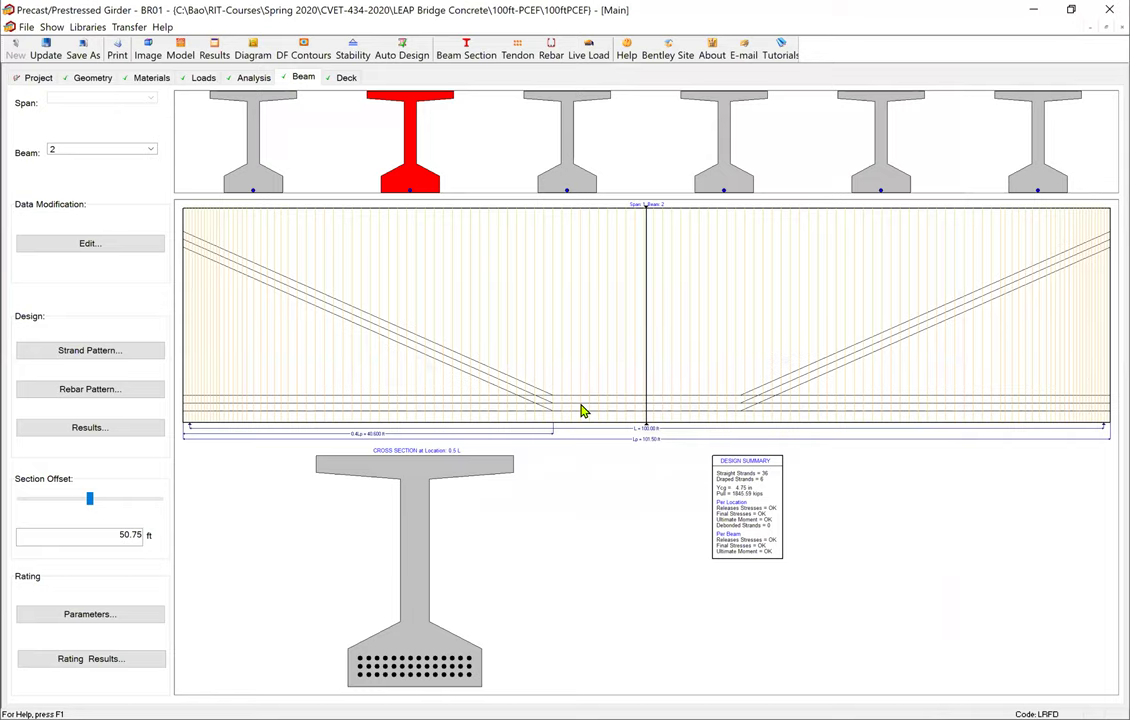